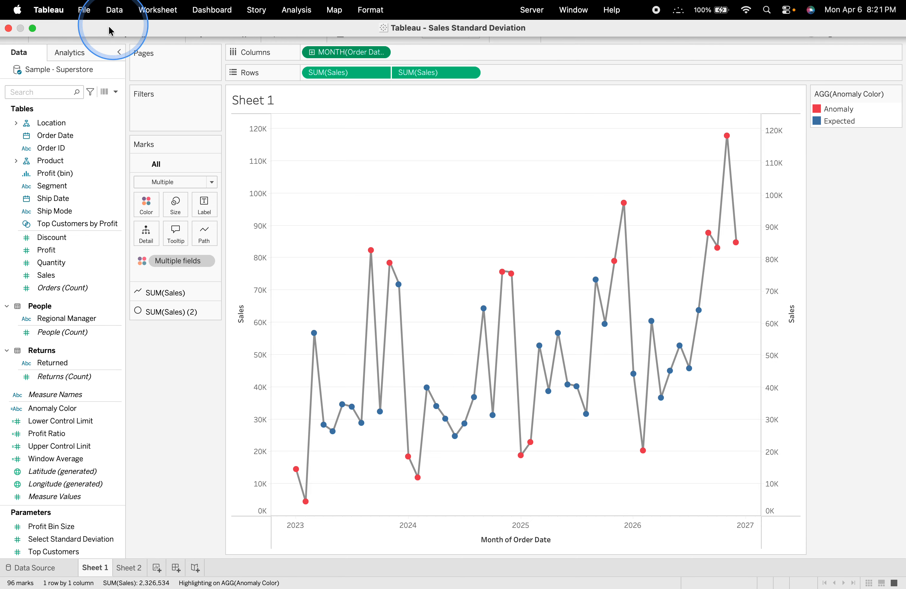
Step: Close the Sales Standard Deviation workbook and save its changes
left_click(85, 10)
left_click(98, 60)
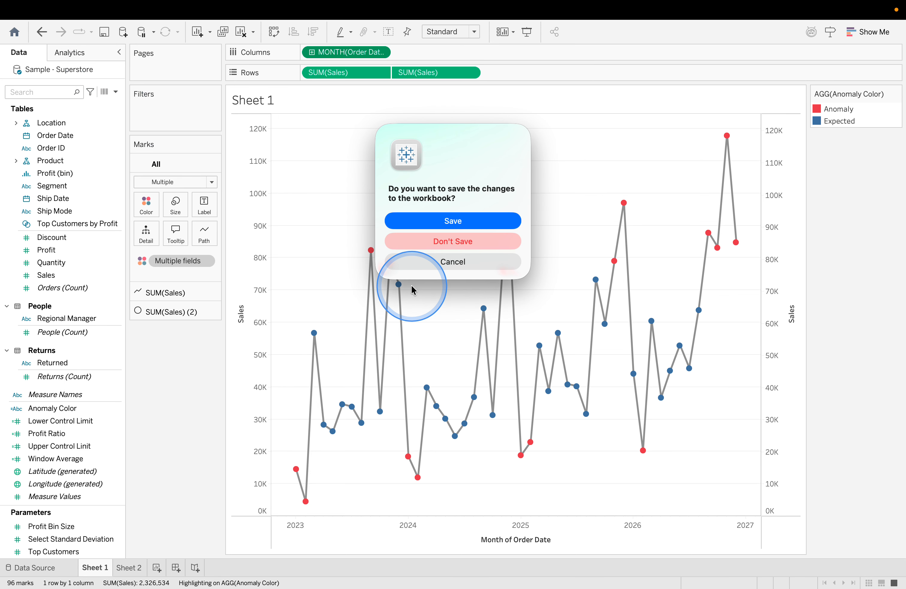
left_click(409, 225)
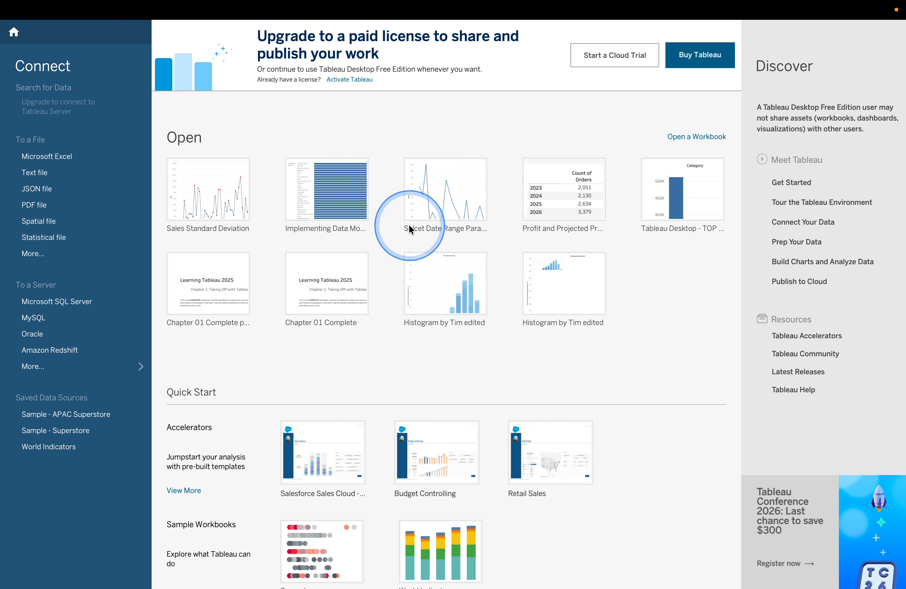
Step: Place the blank Tableau Book2 window in its own full-screen space just before Google Chrome and open it
key("ctrl+Left")
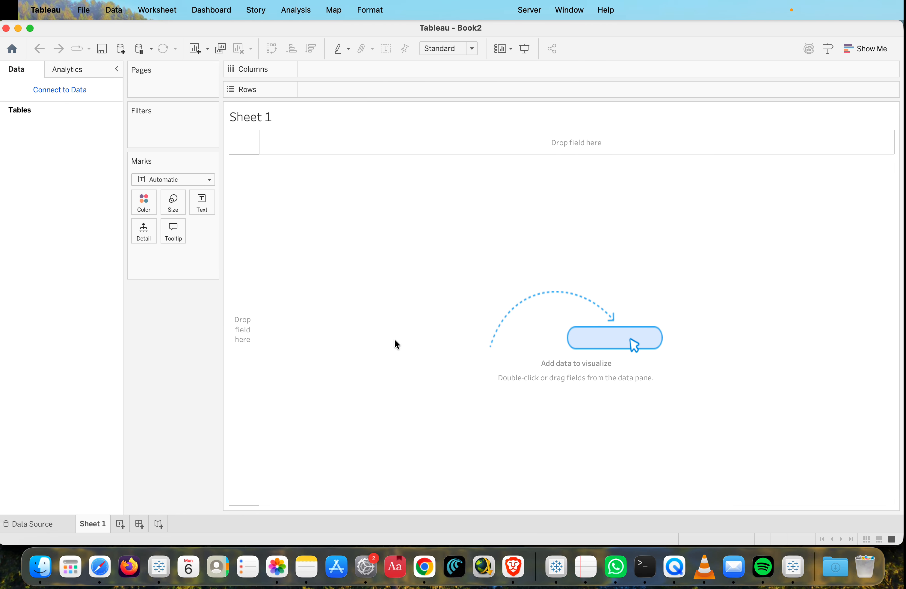
key("ctrl+Right")
key("ctrl+Up")
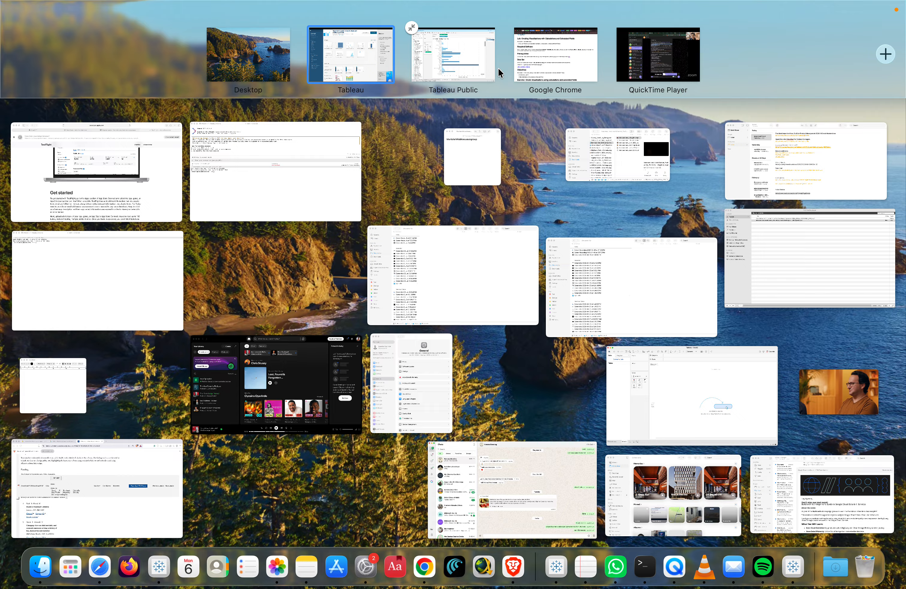
left_click_drag(684, 411, 505, 58)
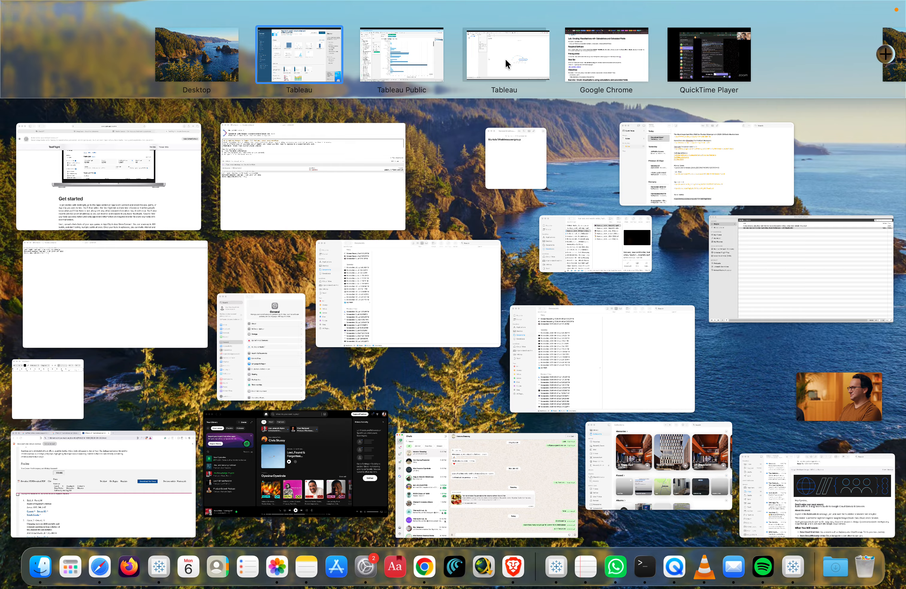
left_click(514, 57)
Step: Switch to Google Chrome and read the lab page's data set section and the first exercise steps on calculations and calculated fields
key("ctrl+Right")
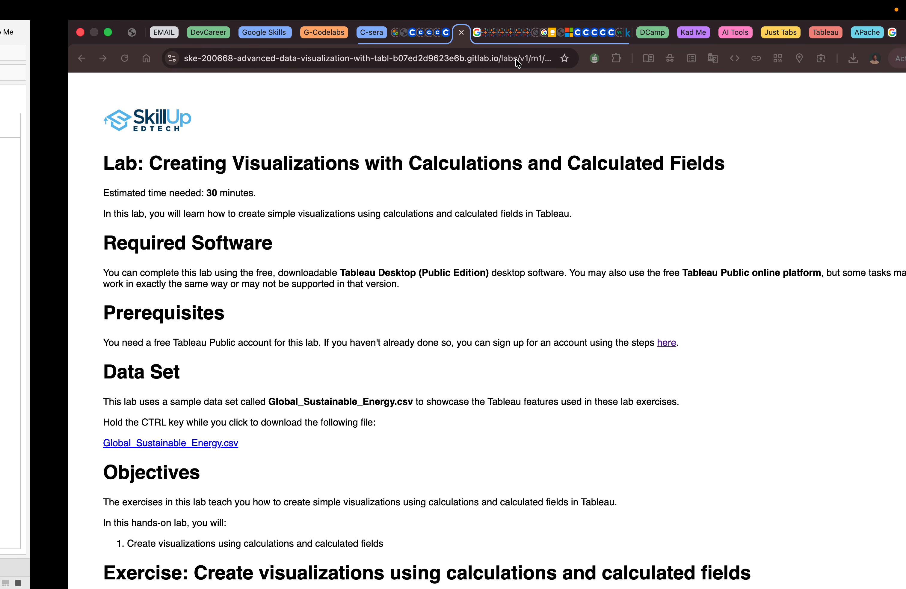
left_click(544, 291)
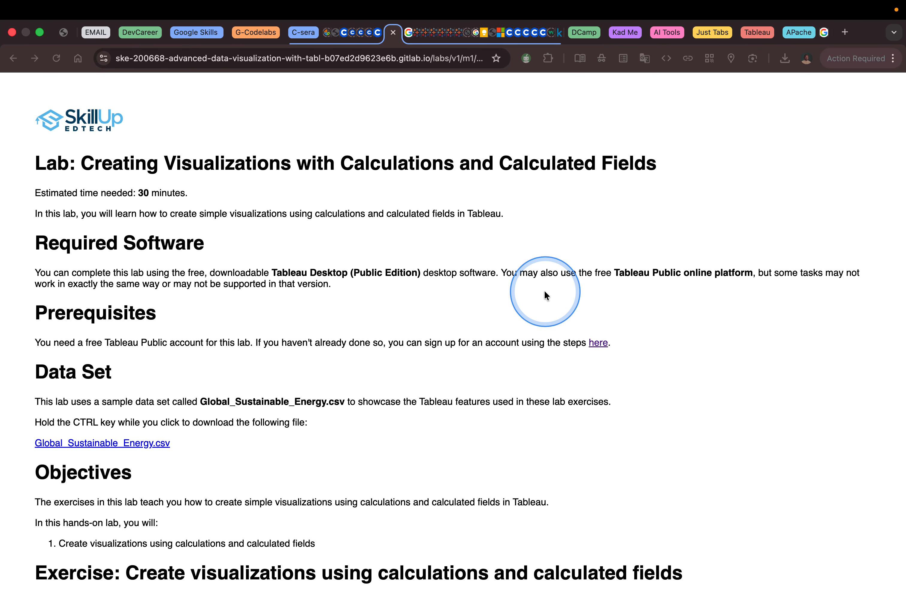
scroll(546, 295, "down", 3)
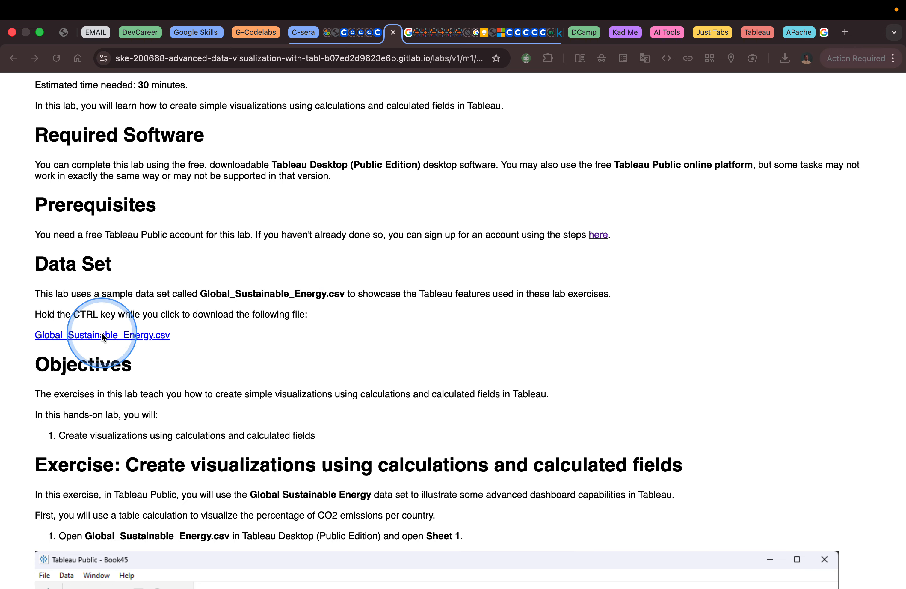
scroll(170, 367, "down", 5)
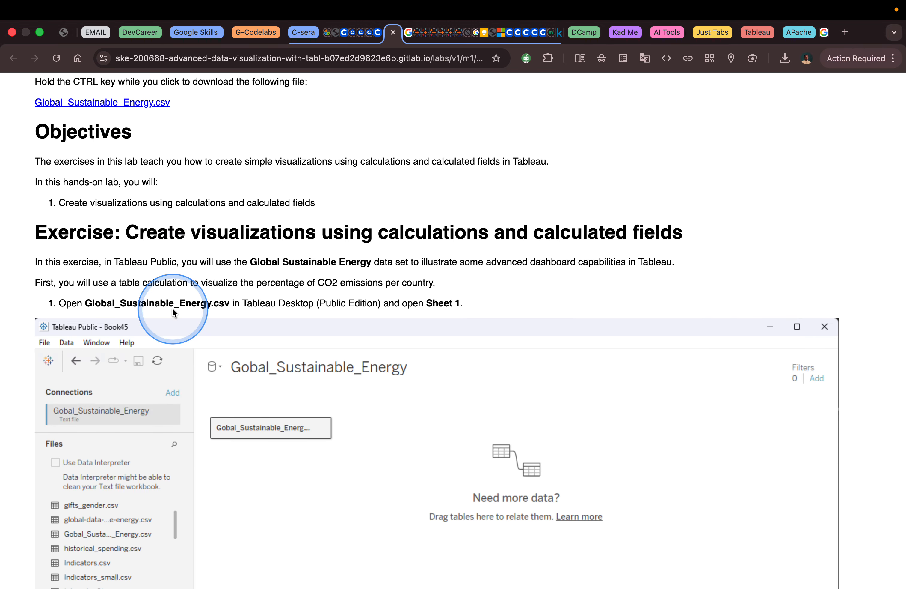
scroll(172, 306, "up", 3)
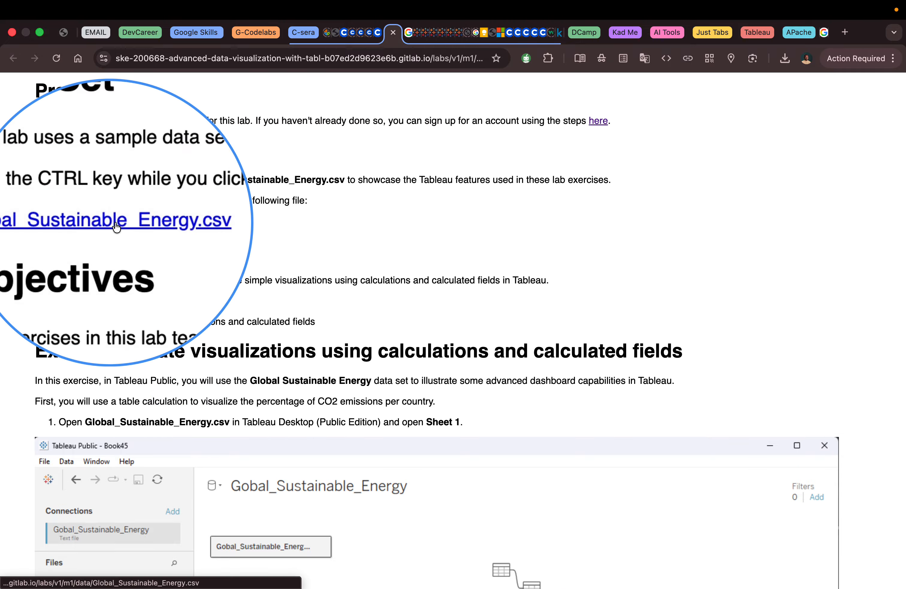
scroll(210, 307, "down", 3)
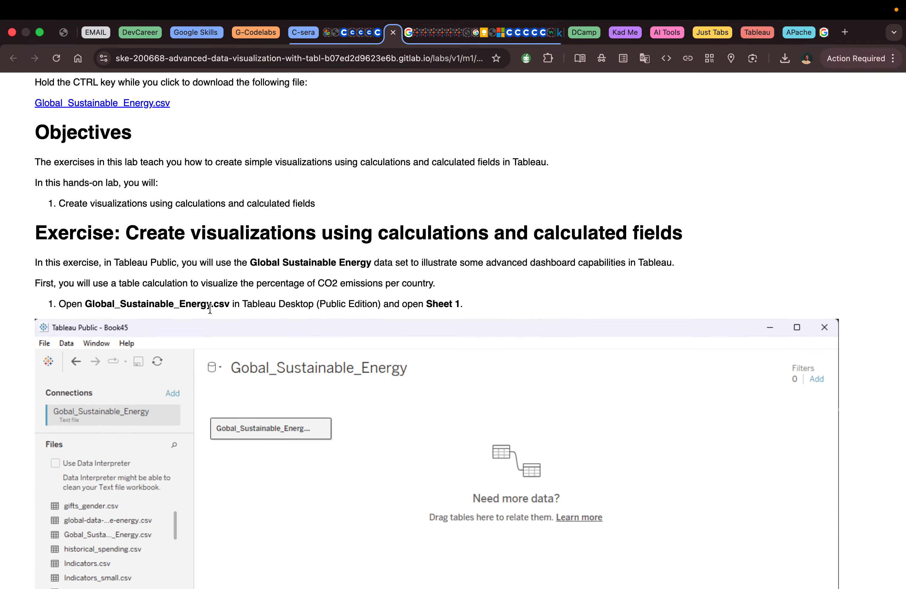
scroll(210, 309, "down", 3)
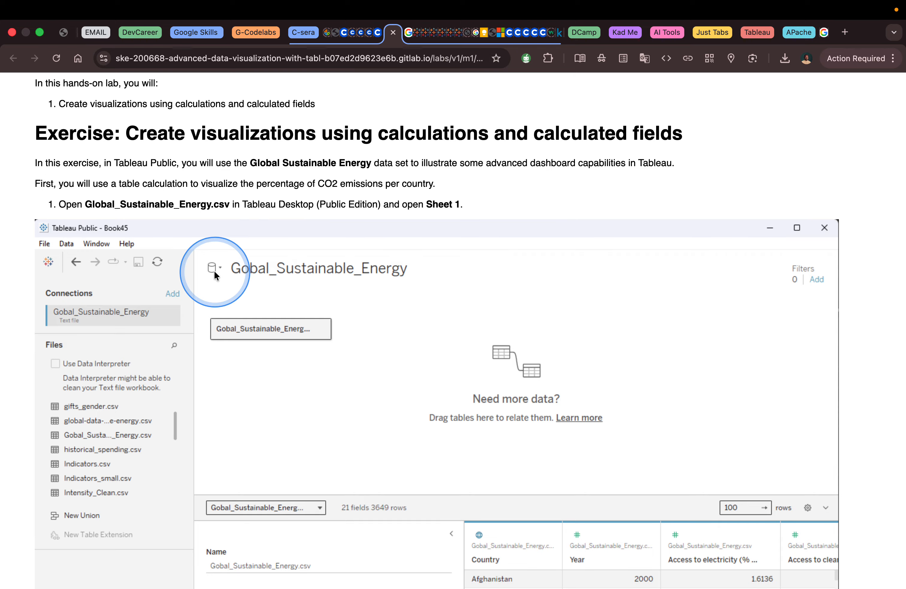
scroll(214, 270, "down", 1)
scroll(214, 270, "down", 3)
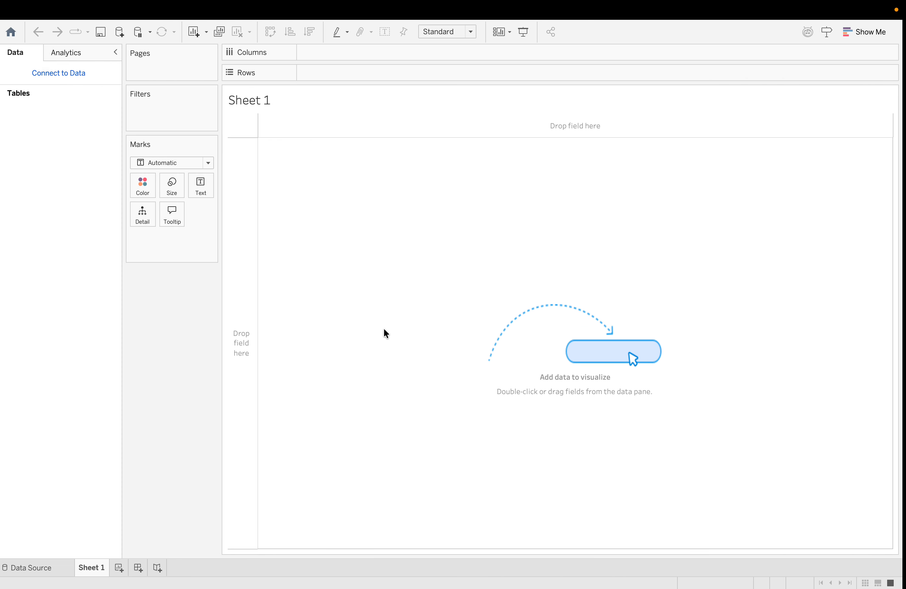
Step: Return to the blank Tableau Book2 window and show its start page with the data connection options
left_click(86, 78)
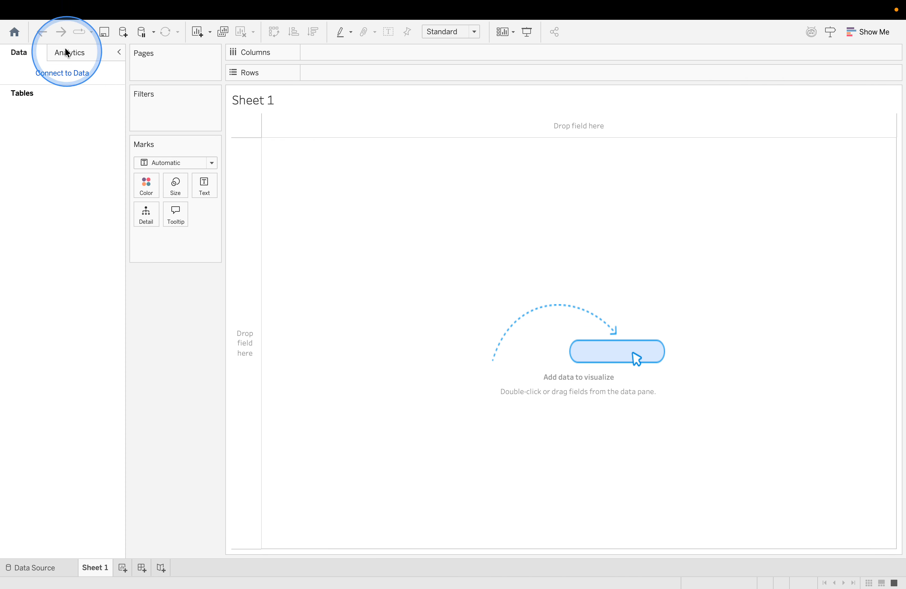
mouse_move(29, 13)
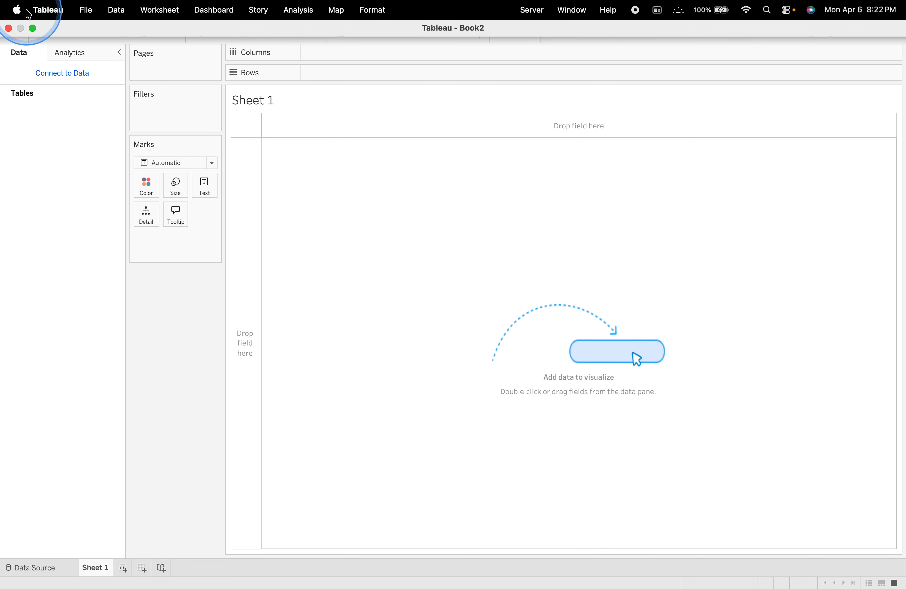
left_click(14, 31)
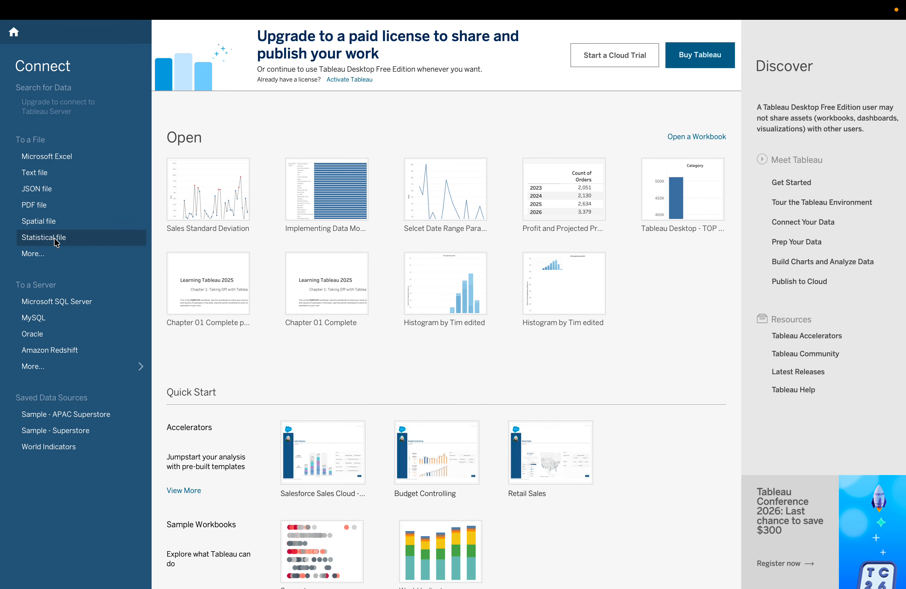
key("ctrl+Left")
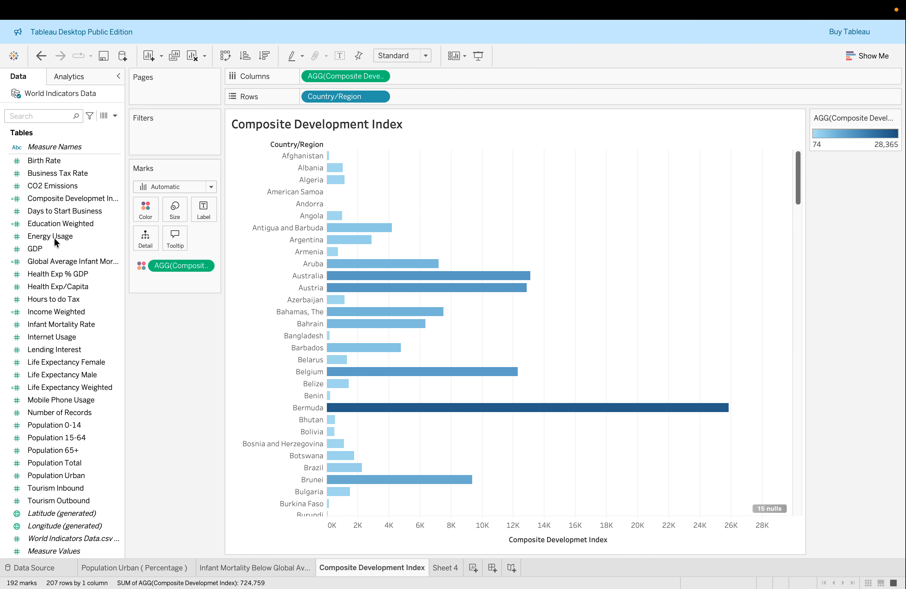
mouse_move(53, 1)
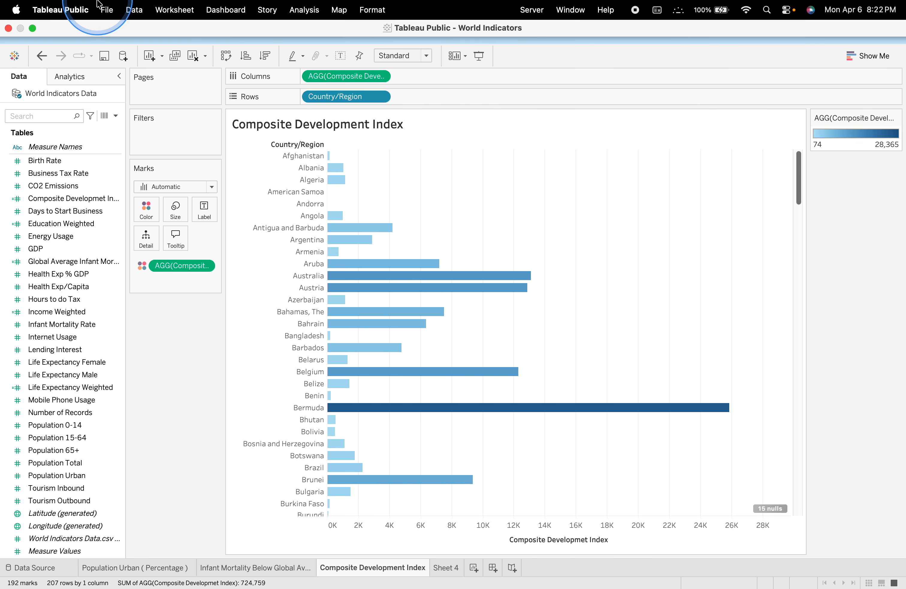
left_click(109, 11)
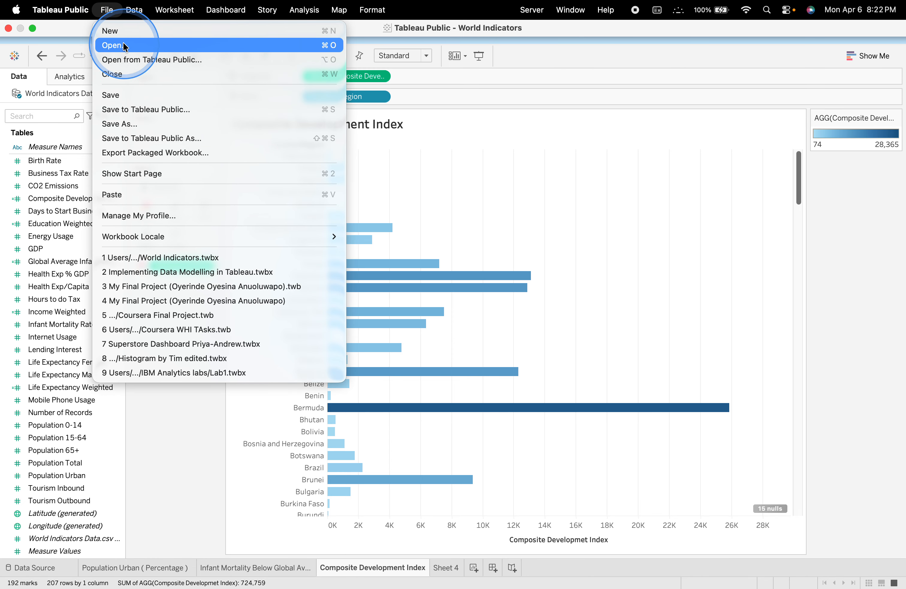
left_click(122, 74)
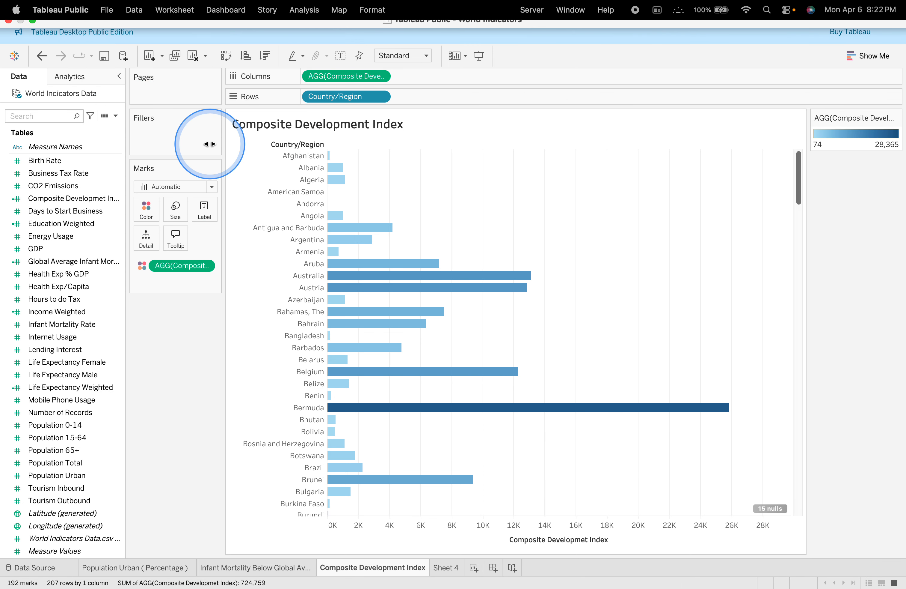
left_click(413, 222)
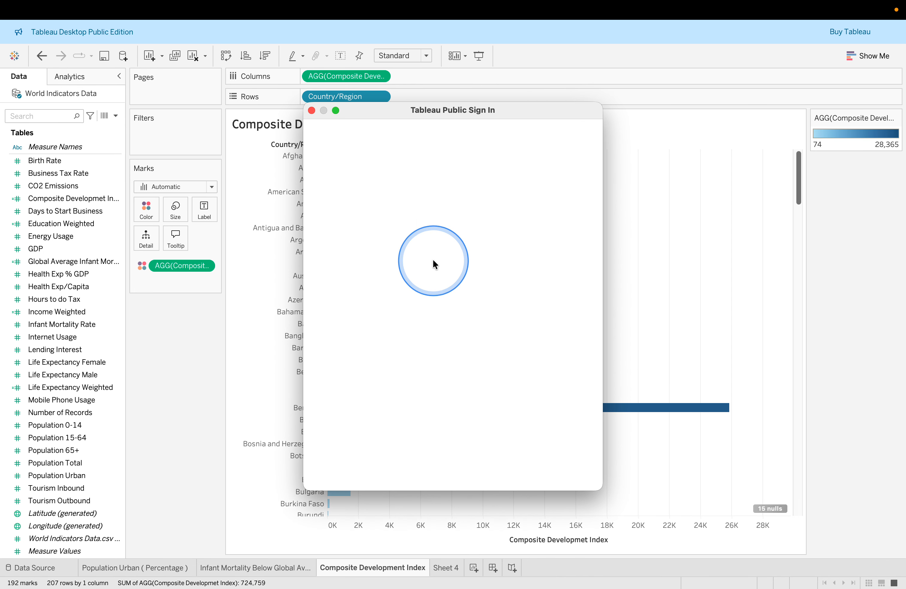
left_click(311, 111)
Step: Create a new blank workbook in Tableau Public
mouse_move(344, 181)
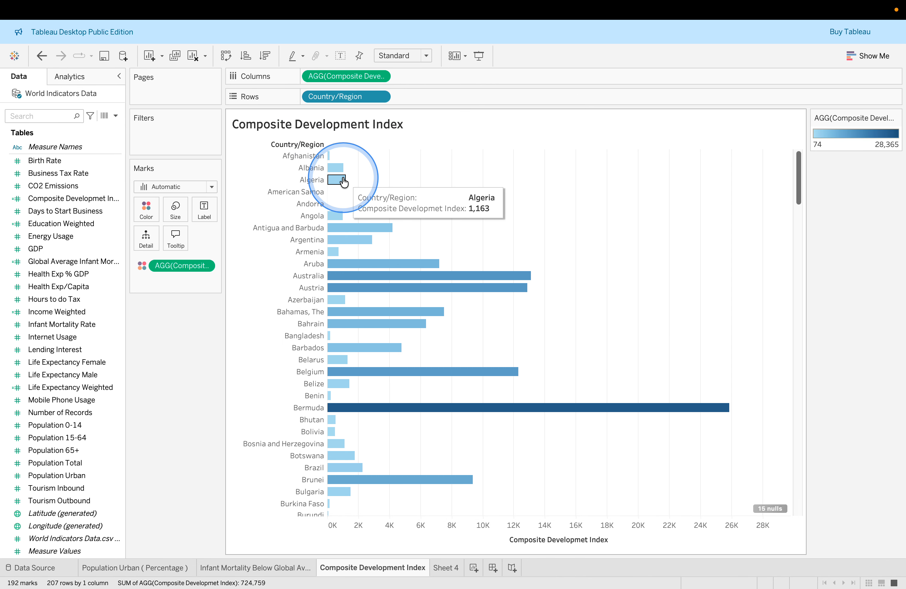
left_click(107, 9)
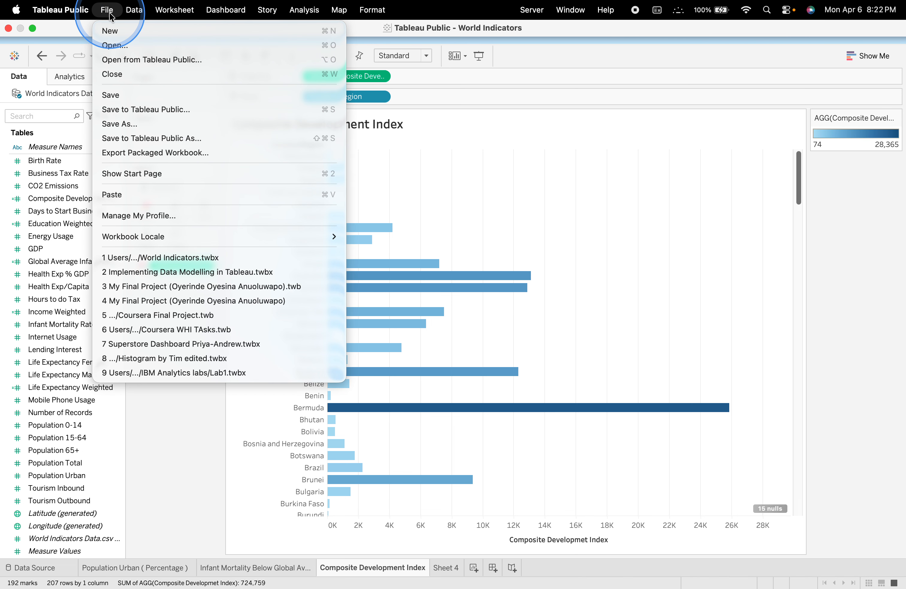
left_click(108, 10)
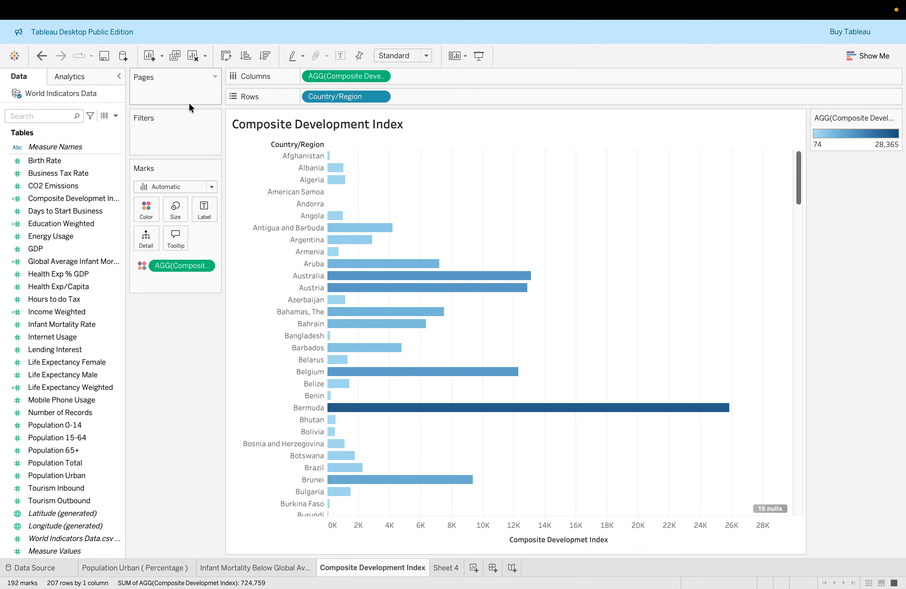
key("ctrl+super+f")
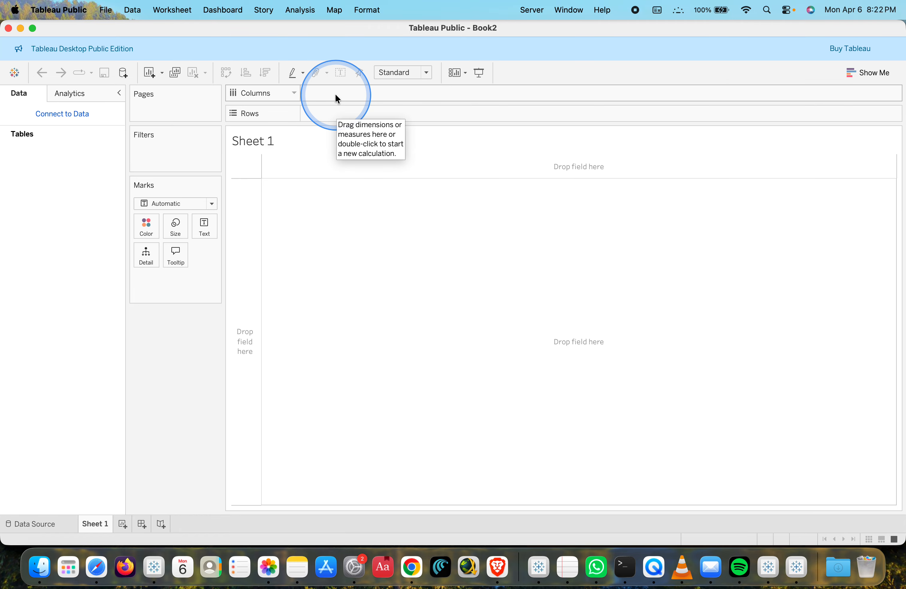
Step: Place the new Tableau Public Book2 window in its own full-screen space just before Google Chrome and open it
key("ctrl+Up")
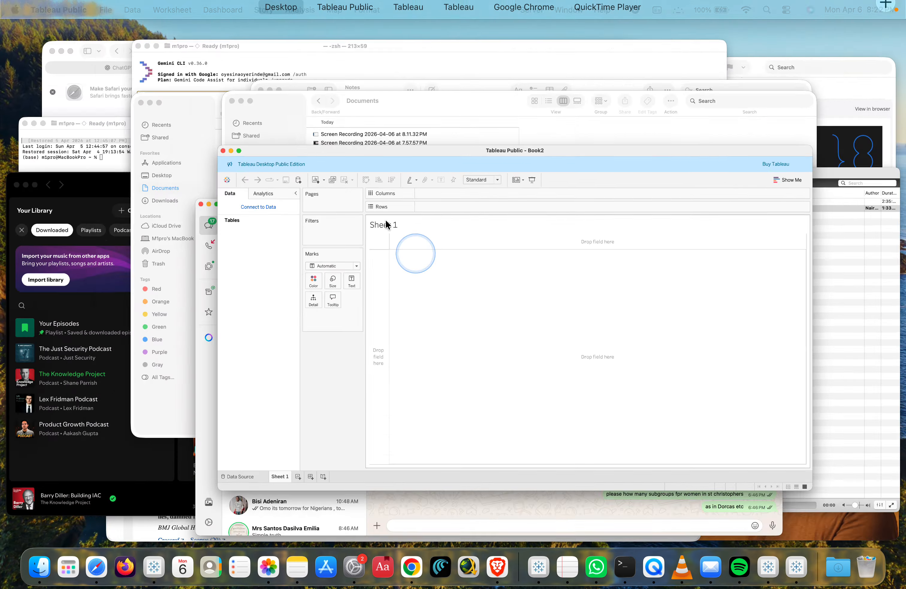
mouse_move(430, 3)
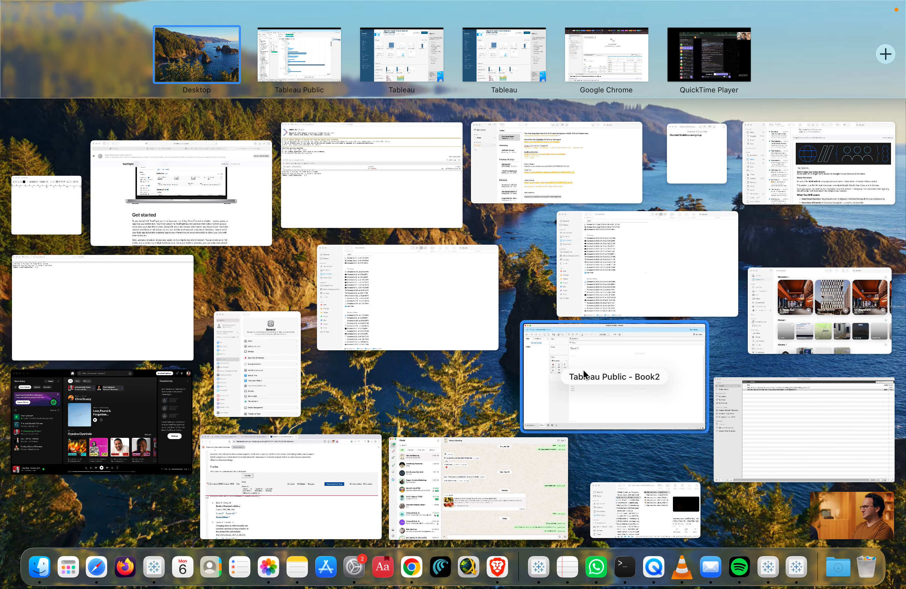
left_click_drag(608, 368, 556, 47)
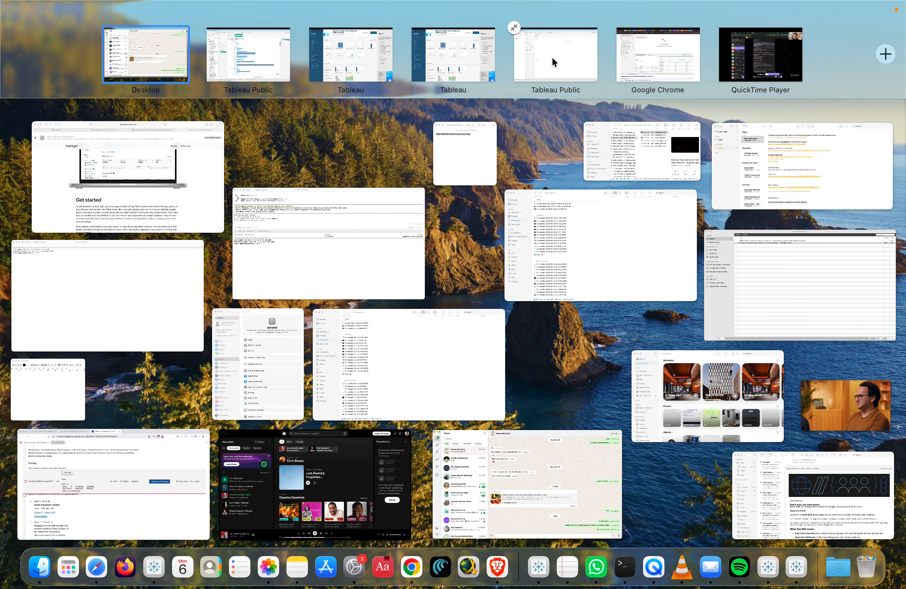
left_click(552, 56)
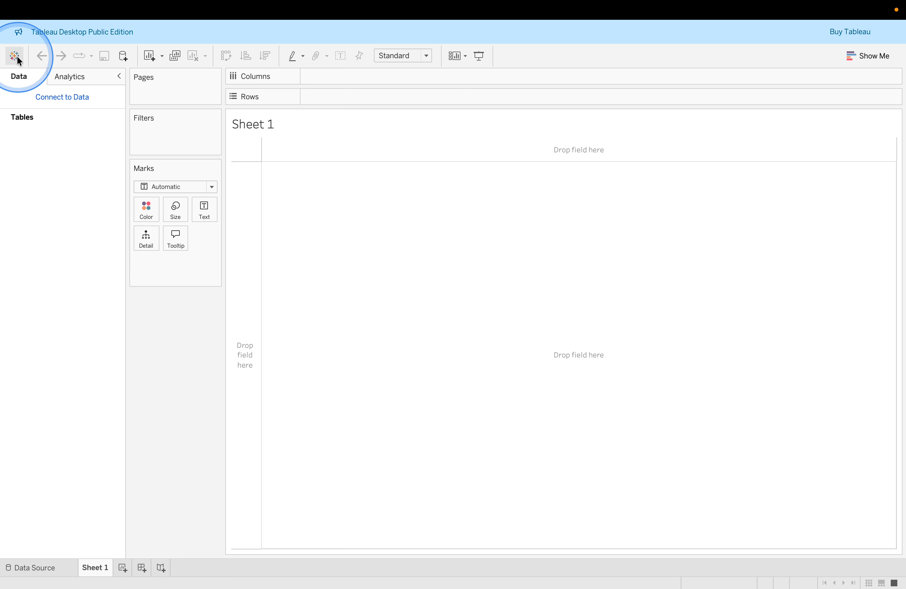
Step: Connect the workbook to the text file Global_Sustainable_Energy.csv from the Downloads folder, checking the file name on the lab page in Google Chrome
left_click(16, 55)
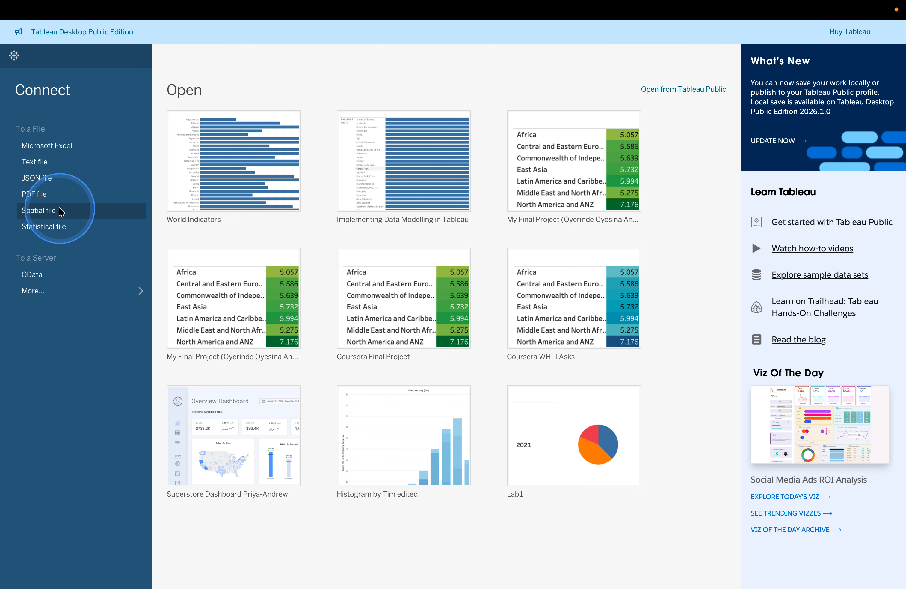
key("ctrl+Right")
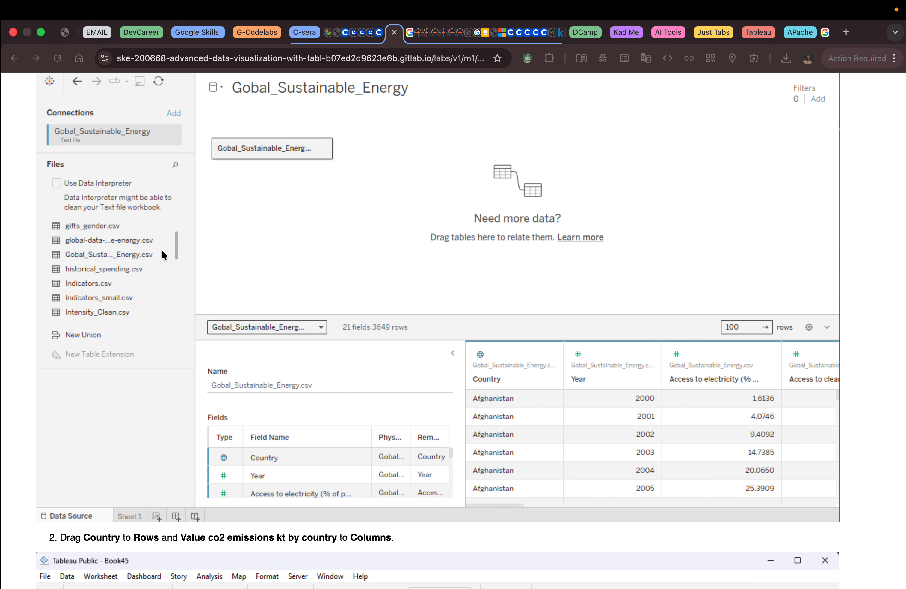
scroll(245, 259, "up", 10)
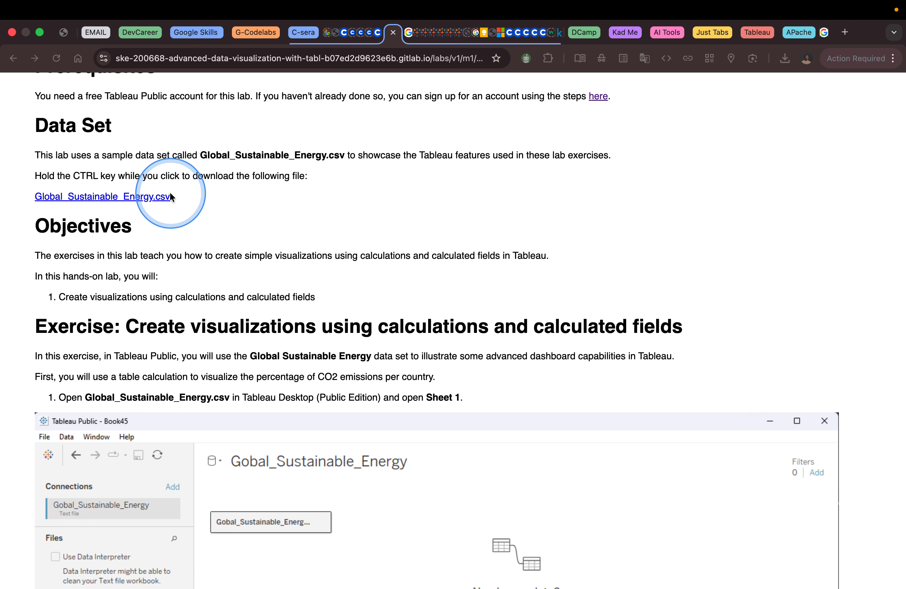
key("ctrl+Left")
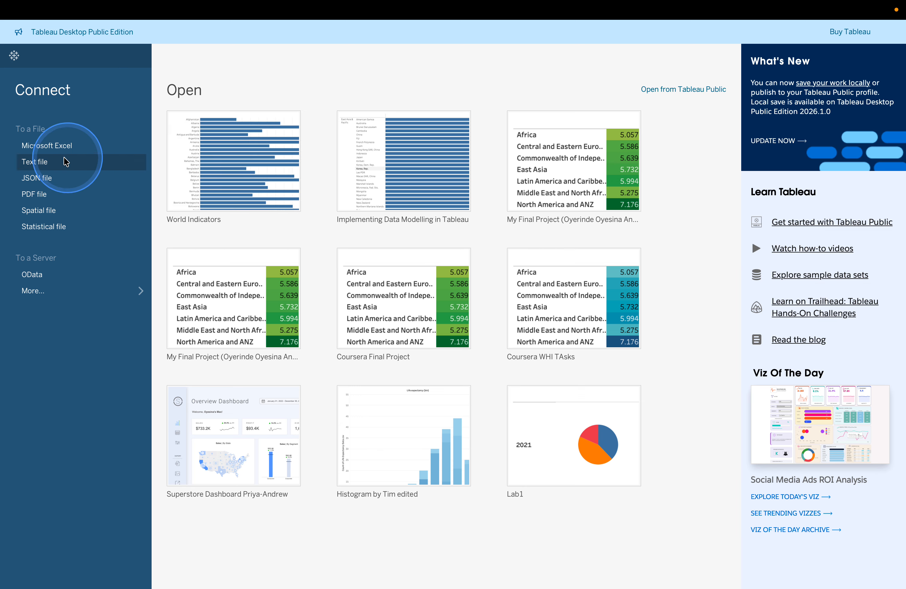
left_click(47, 164)
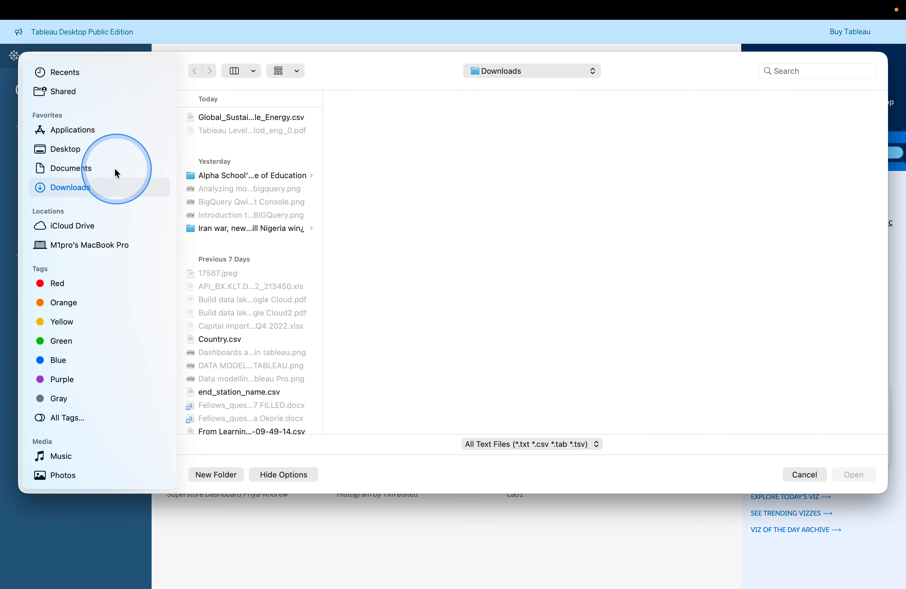
left_click(252, 117)
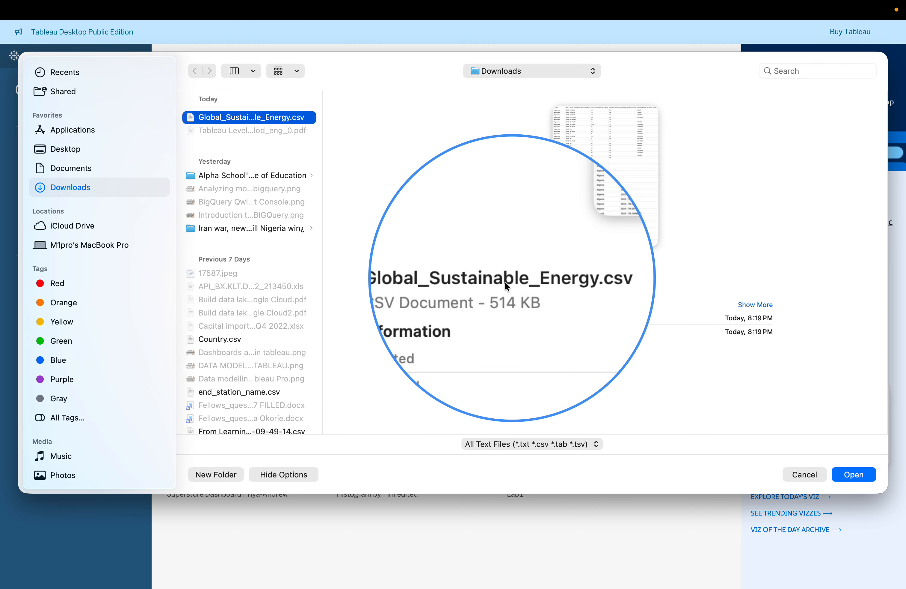
left_click(853, 475)
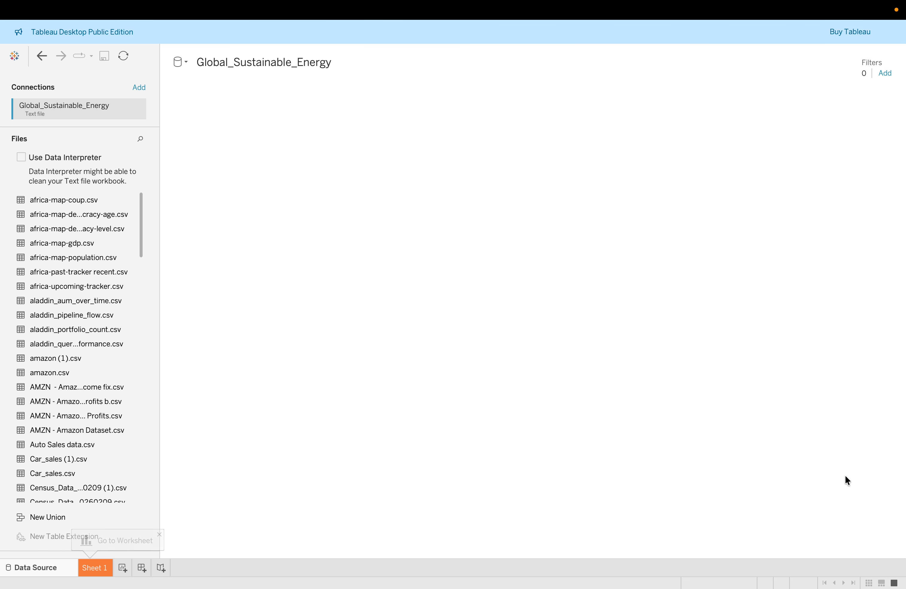
left_click(616, 384)
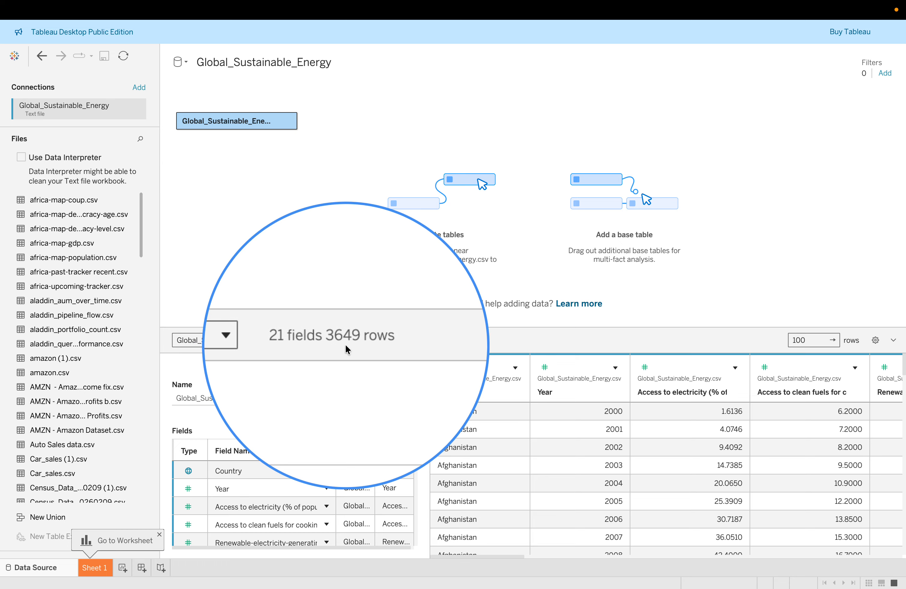
Step: Check the lab's step 2 in Google Chrome, and in Tableau's Sheet 1 place the Country field on Rows
key("ctrl+Right")
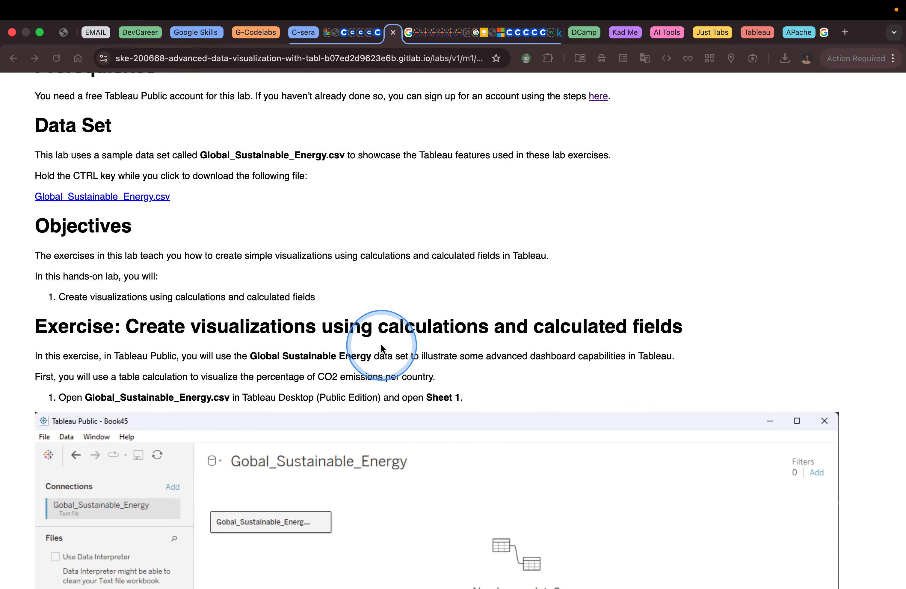
scroll(429, 351, "down", 15)
scroll(429, 356, "up", 2)
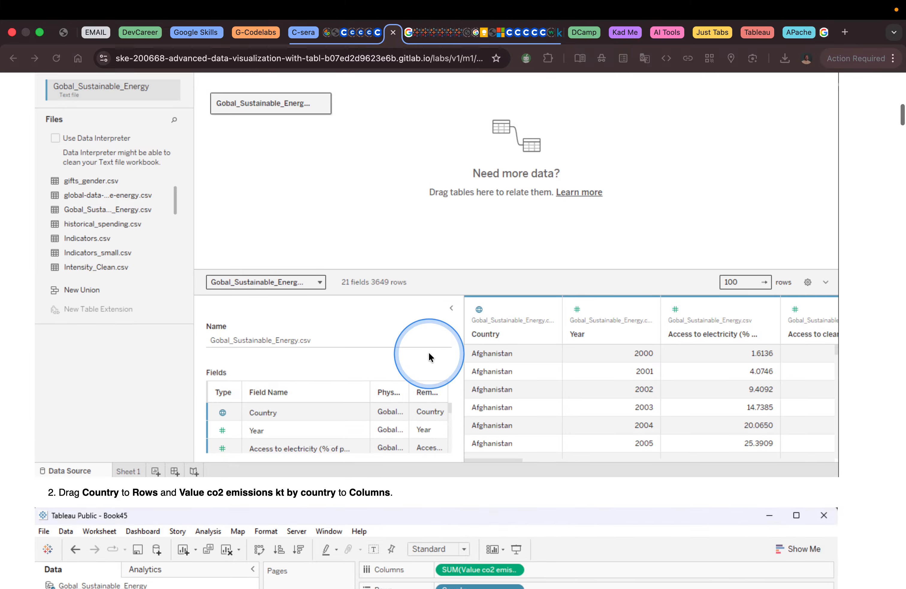
scroll(482, 361, "down", 6)
scroll(481, 360, "down", 4)
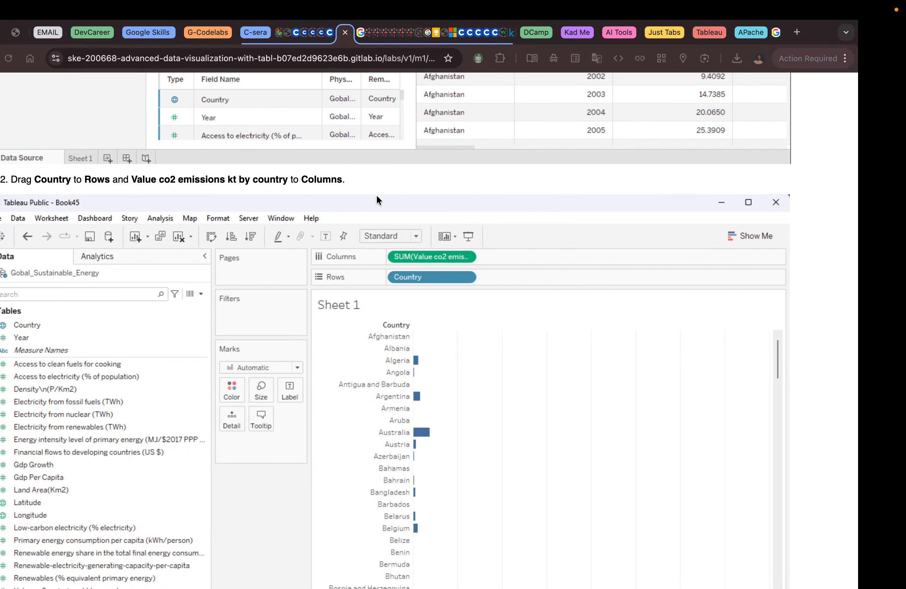
key("ctrl+Left")
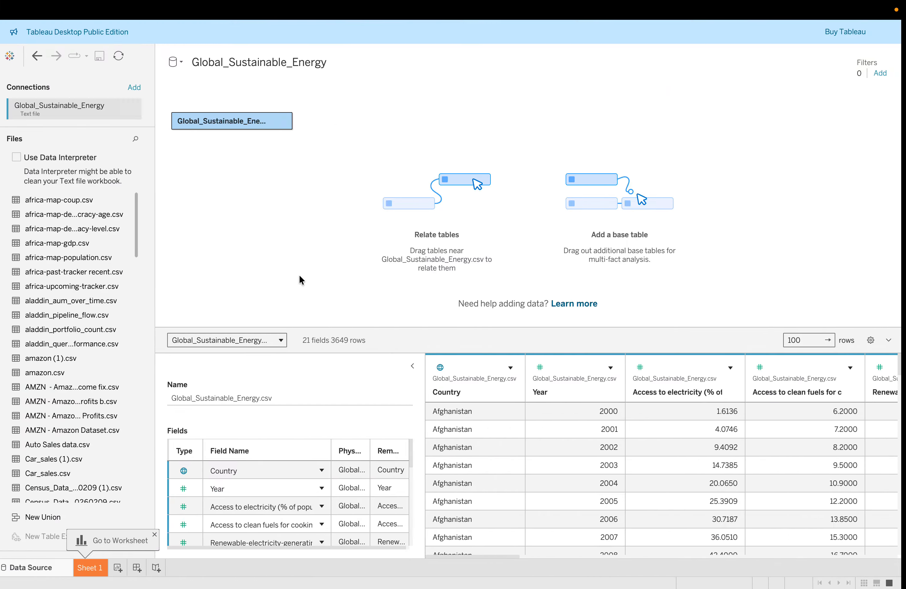
left_click(100, 572)
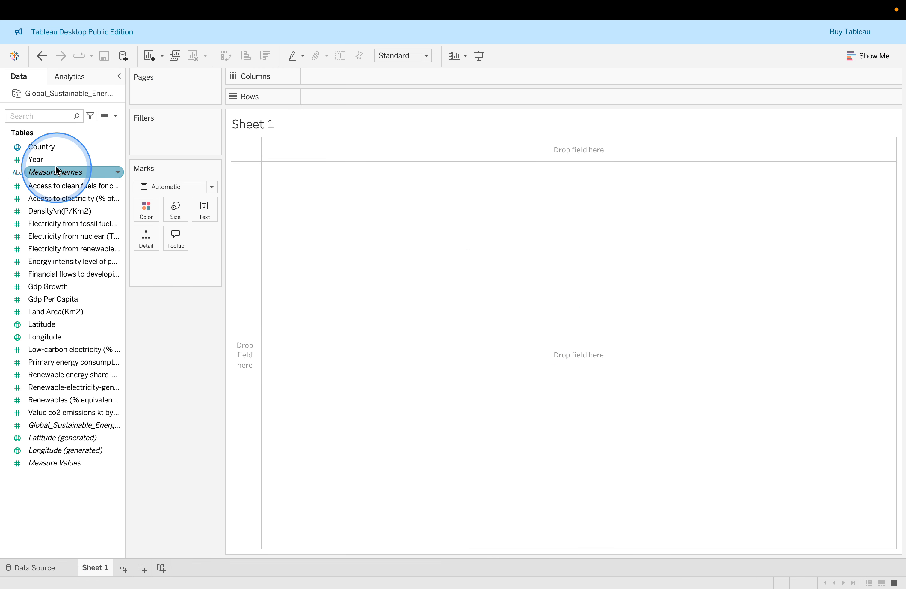
left_click_drag(53, 145, 327, 98)
Step: Recheck lab step 2 in Google Chrome, and in Tableau widen the Data pane and place Value co2 emissions kt by country on Columns
key("ctrl+Right")
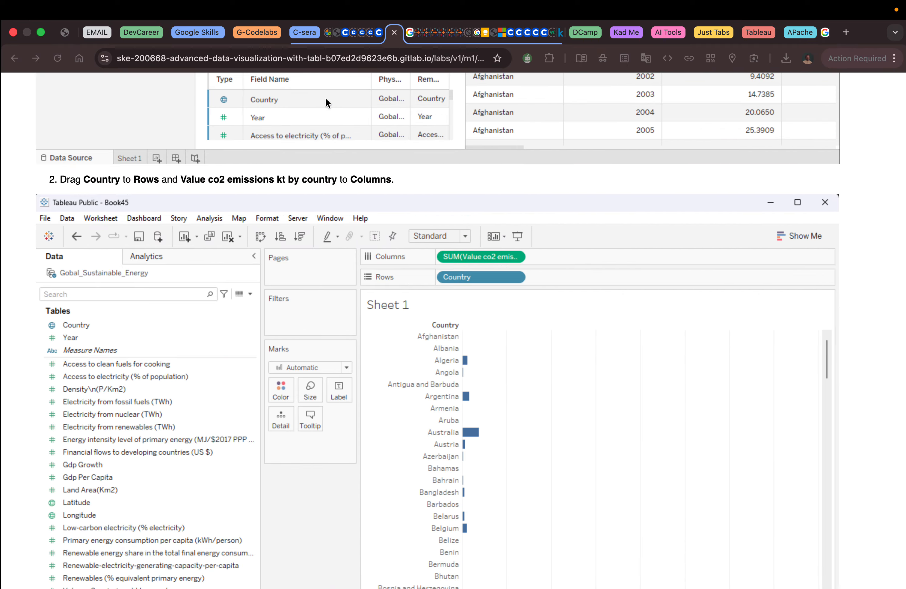
scroll(409, 293, "down", 1)
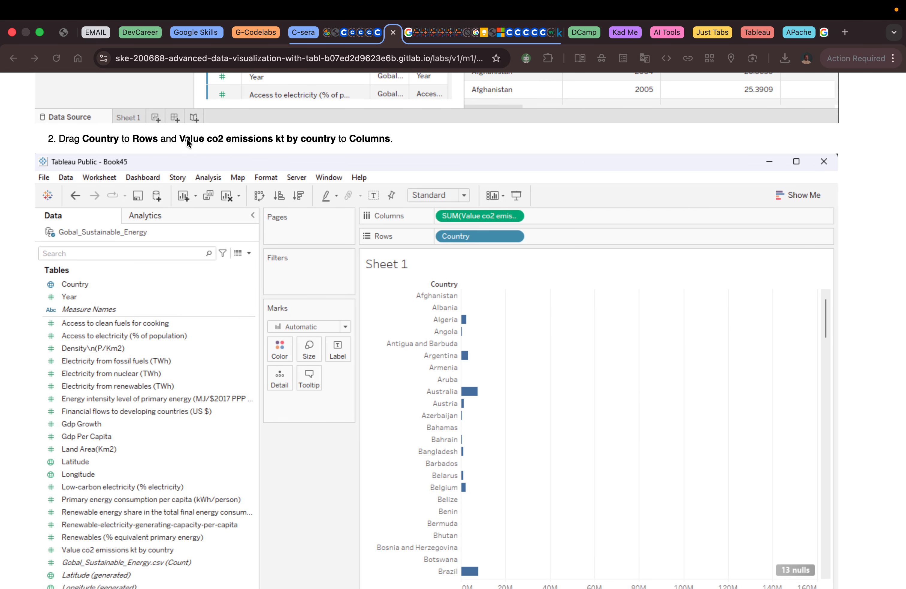
key("ctrl+Left")
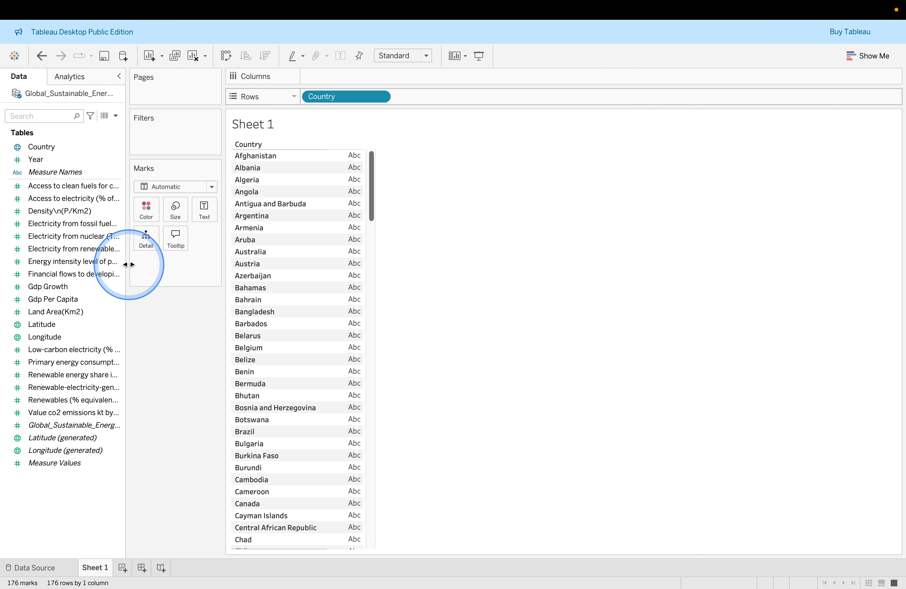
left_click_drag(126, 266, 233, 282)
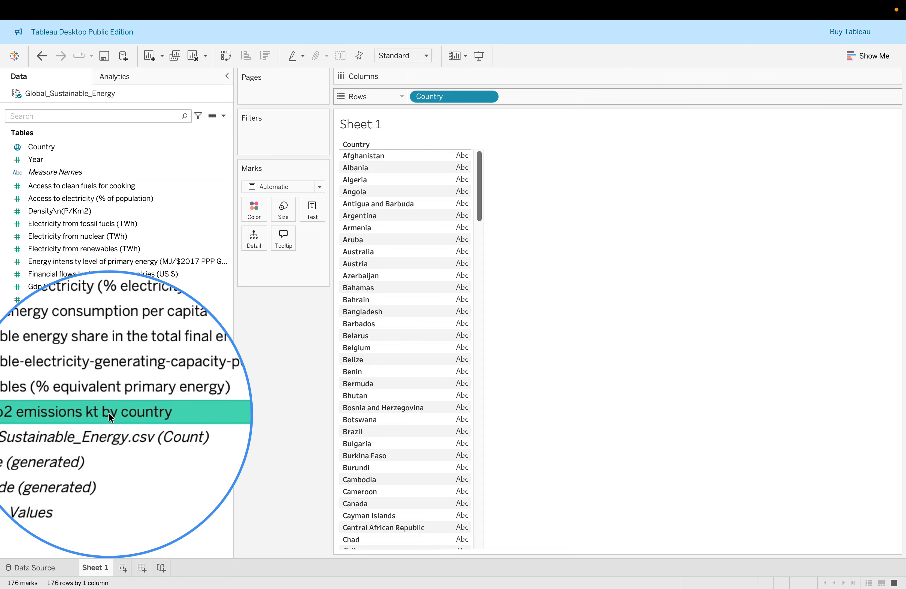
left_click_drag(96, 413, 436, 71)
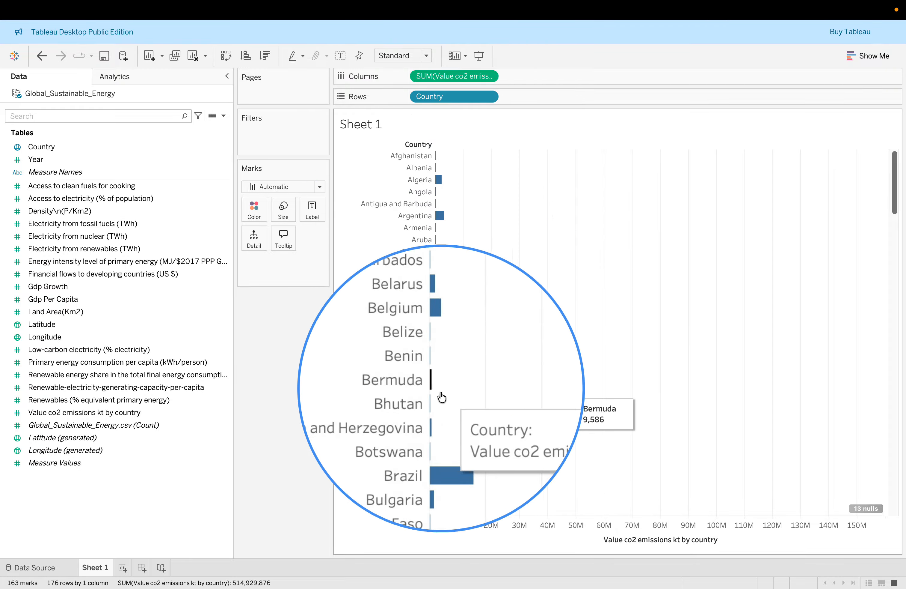
Step: Read the lab's steps 3 and 4 in Google Chrome on adding a table calculation, comparing them with the CO2 emissions measure's options in Tableau
key("ctrl+Right")
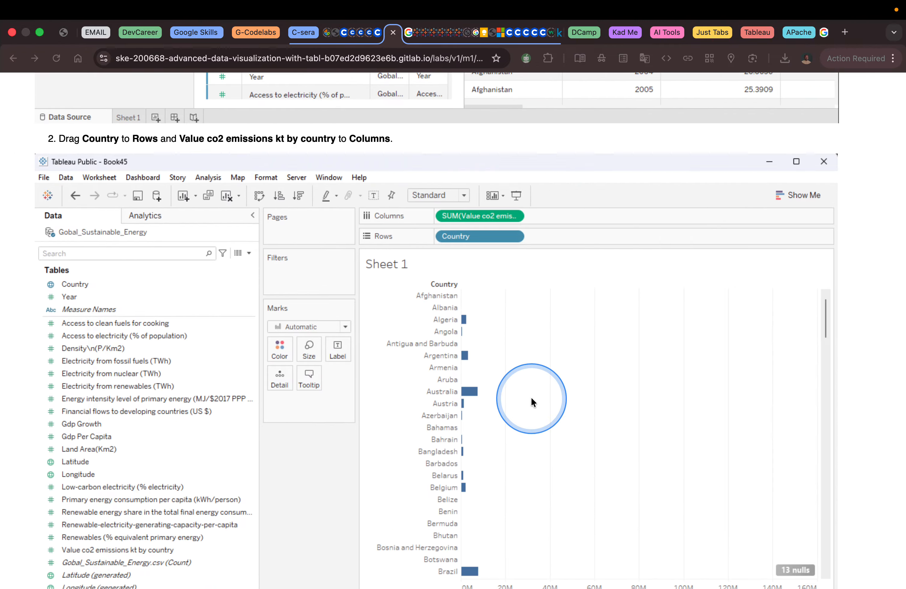
scroll(531, 401, "down", 10)
scroll(533, 401, "down", 2)
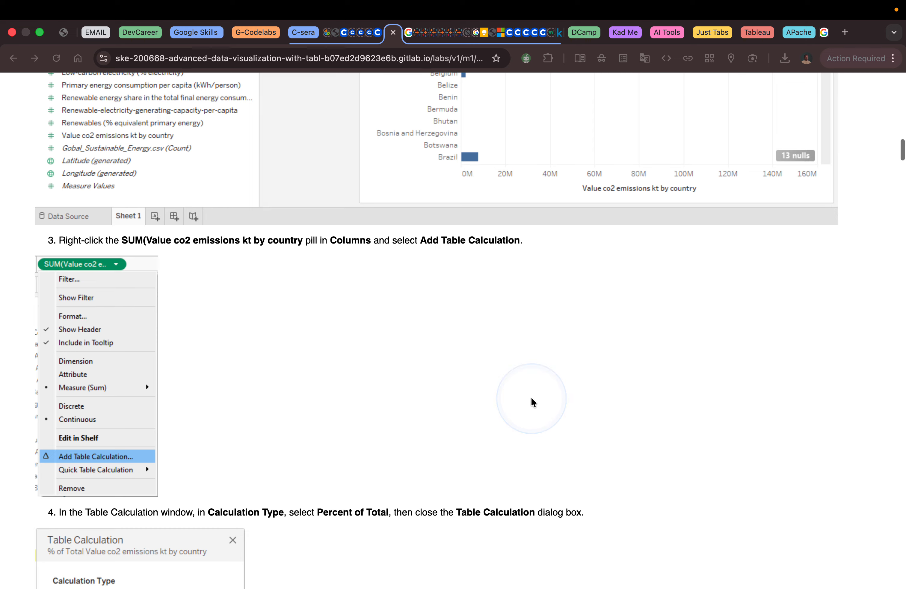
left_click(455, 352)
key("ctrl+Left")
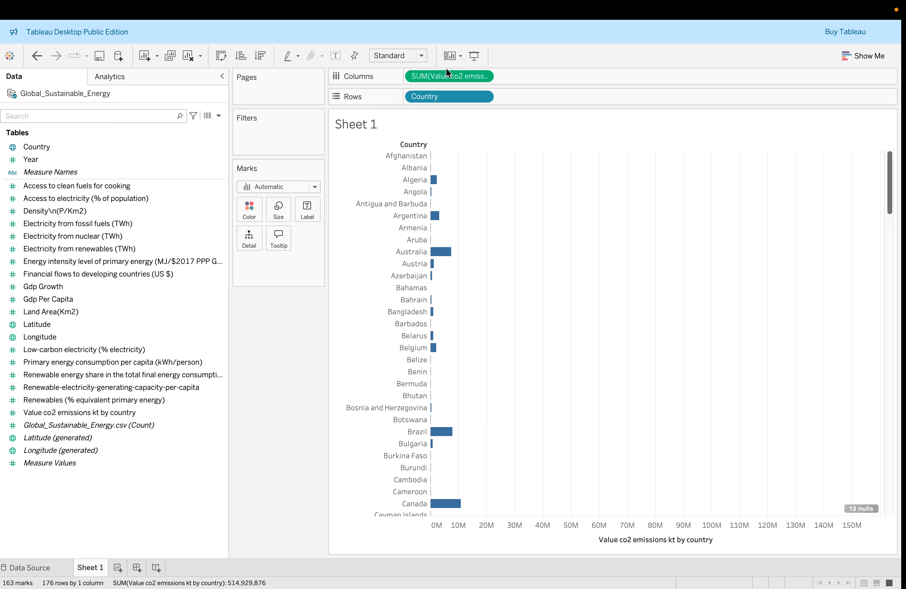
left_click(473, 78)
right_click(487, 76)
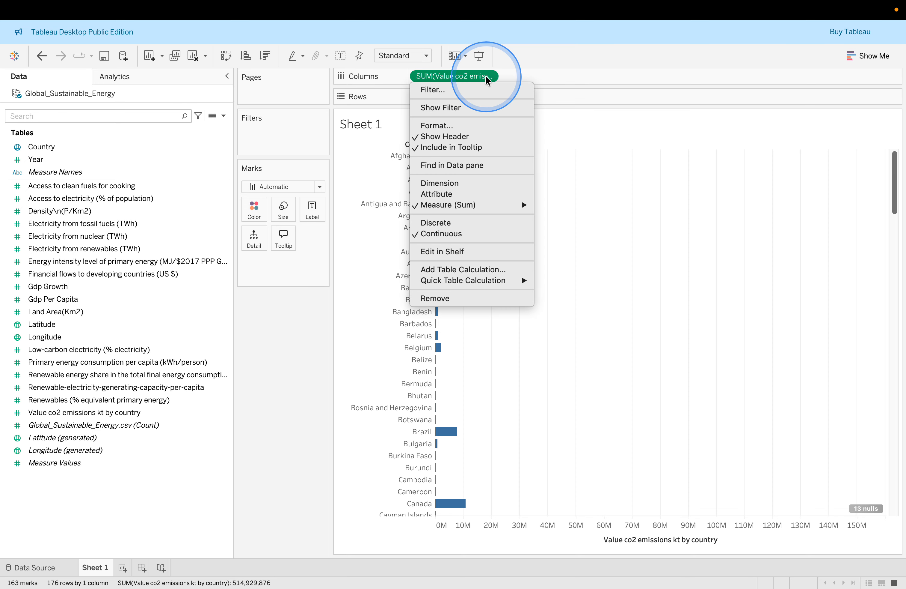
left_click(608, 142)
key("ctrl+Right")
left_click(303, 280)
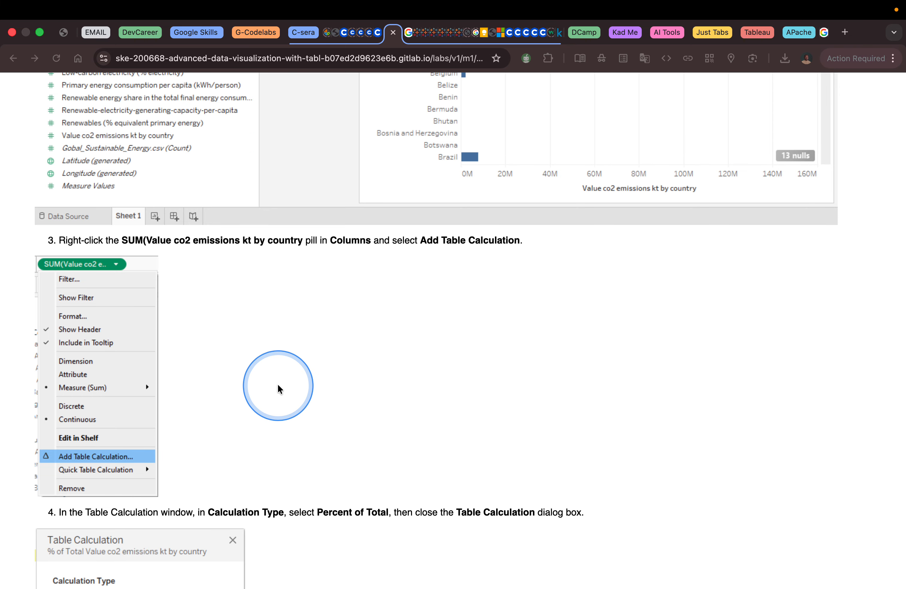
scroll(278, 383, "down", 5)
scroll(277, 385, "down", 3)
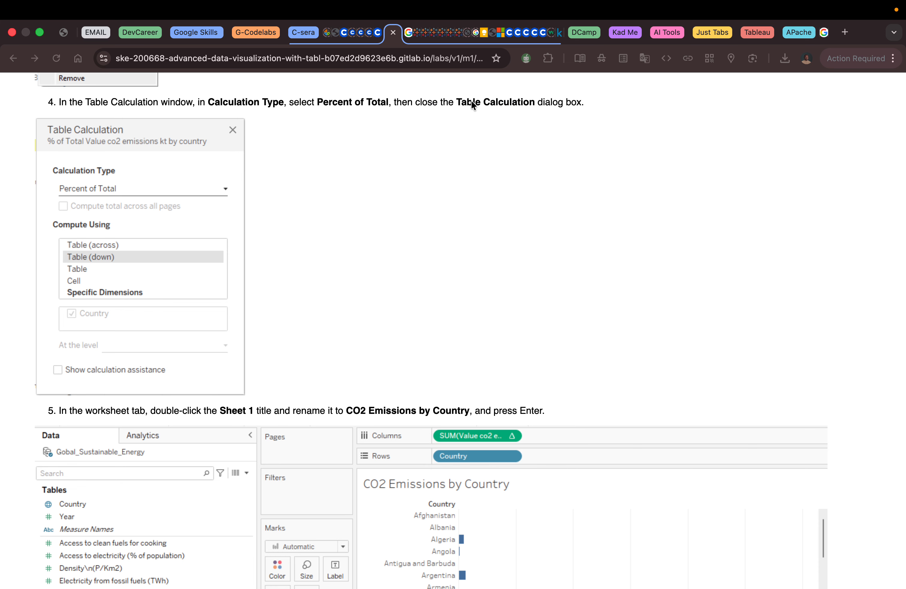
Step: Switch to Tableau and try a Percent of Total quick table calculation on the CO2 emissions measure in Columns
key("ctrl+Left")
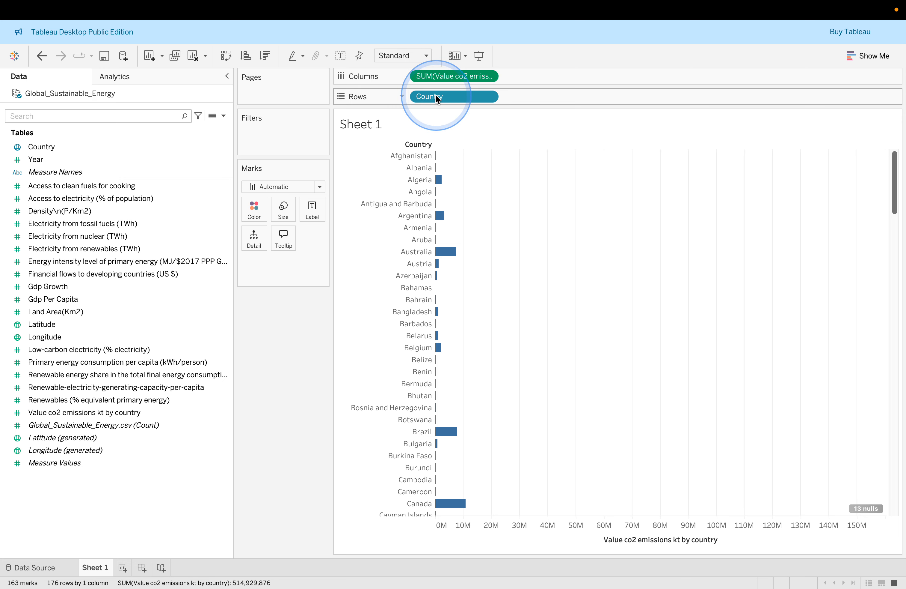
left_click(493, 76)
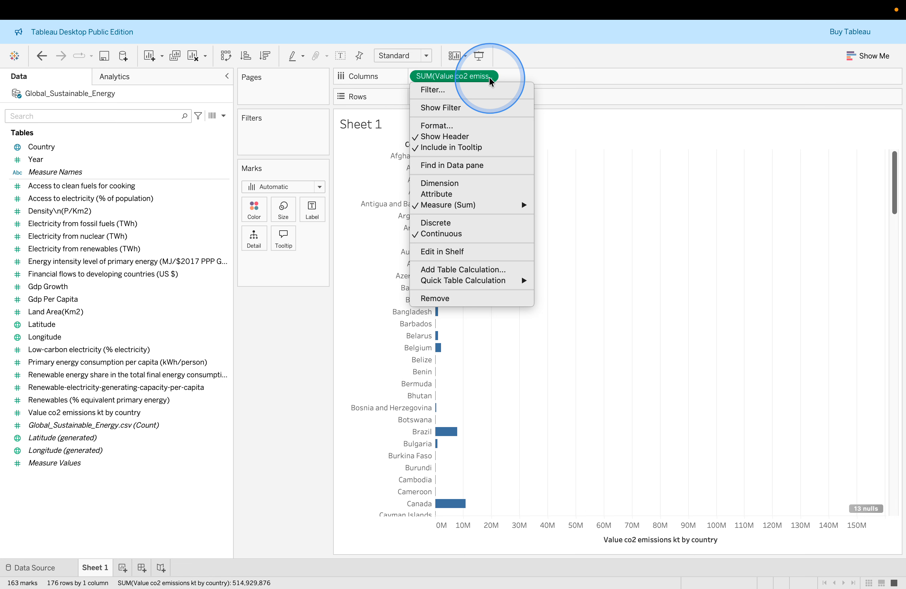
mouse_move(496, 280)
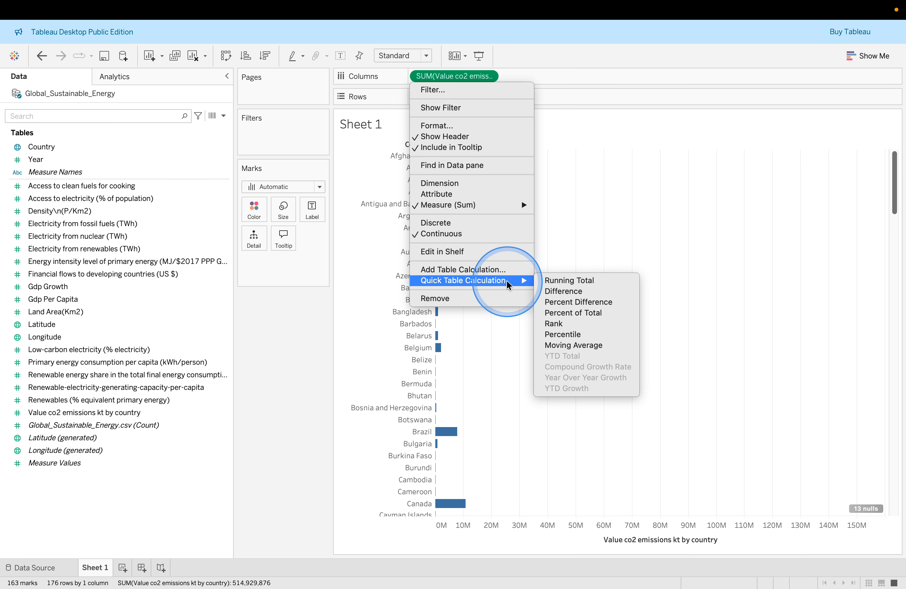
left_click(578, 313)
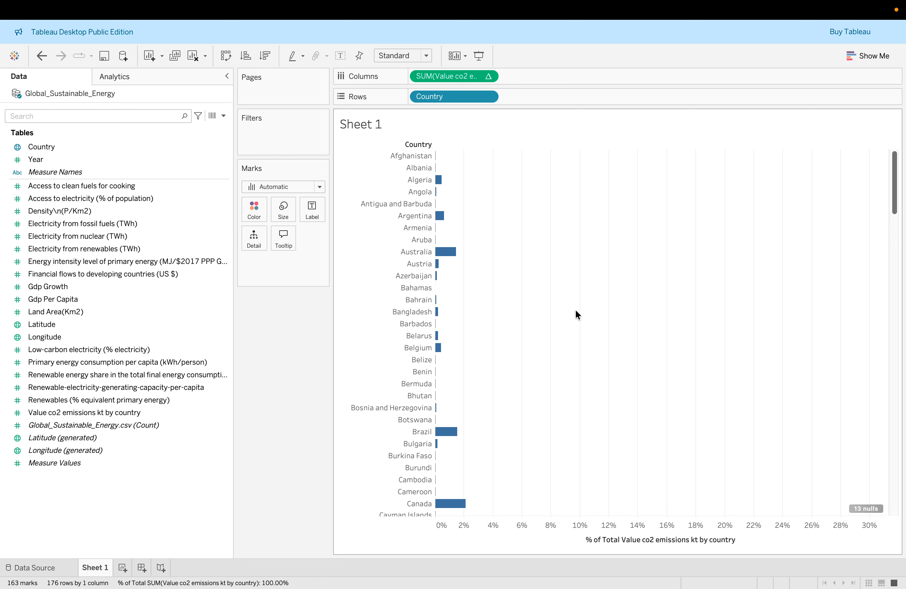
Step: Recheck the lab's table calculation instructions in Google Chrome, and undo the Percent of Total quick table calculation in Tableau
key("super+Tab")
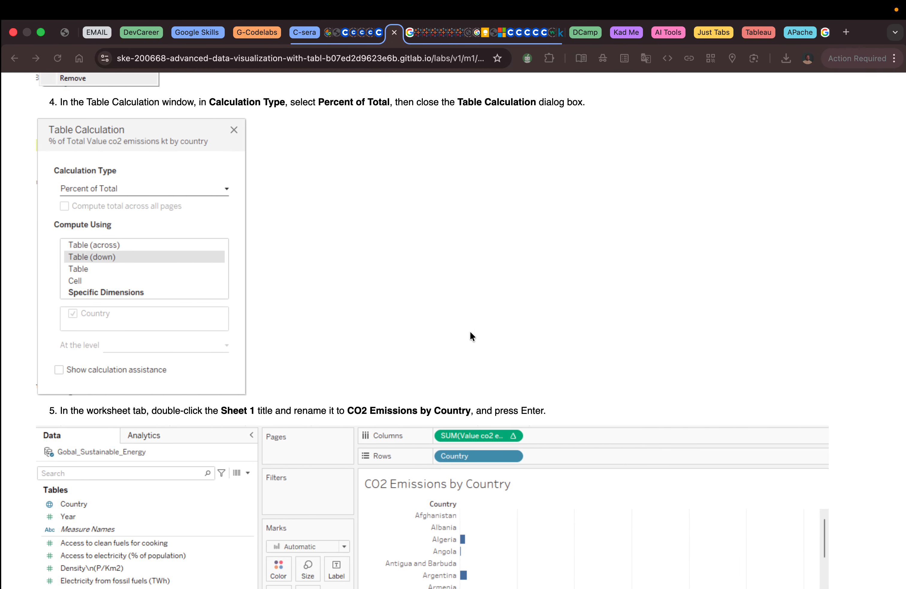
scroll(405, 349, "up", 3)
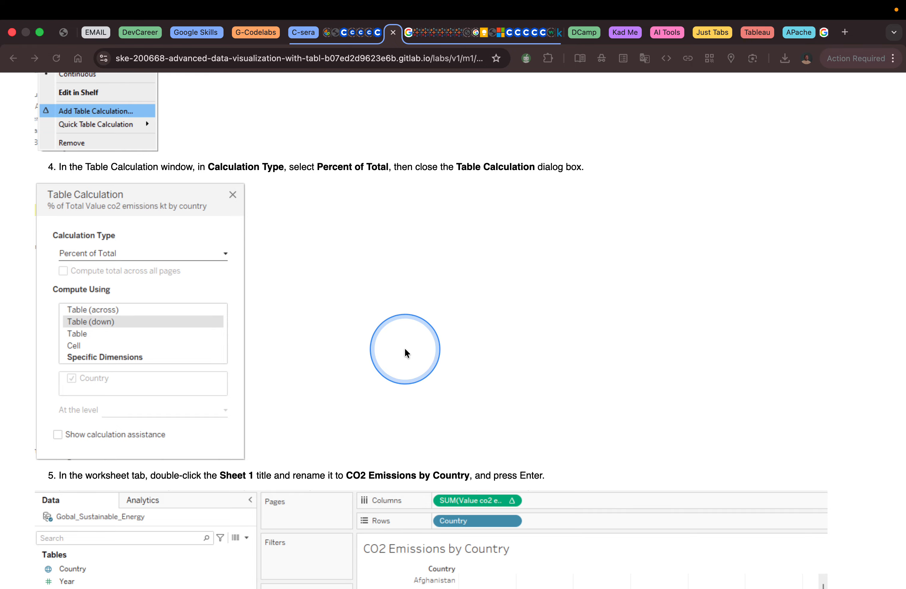
key("ctrl+Left")
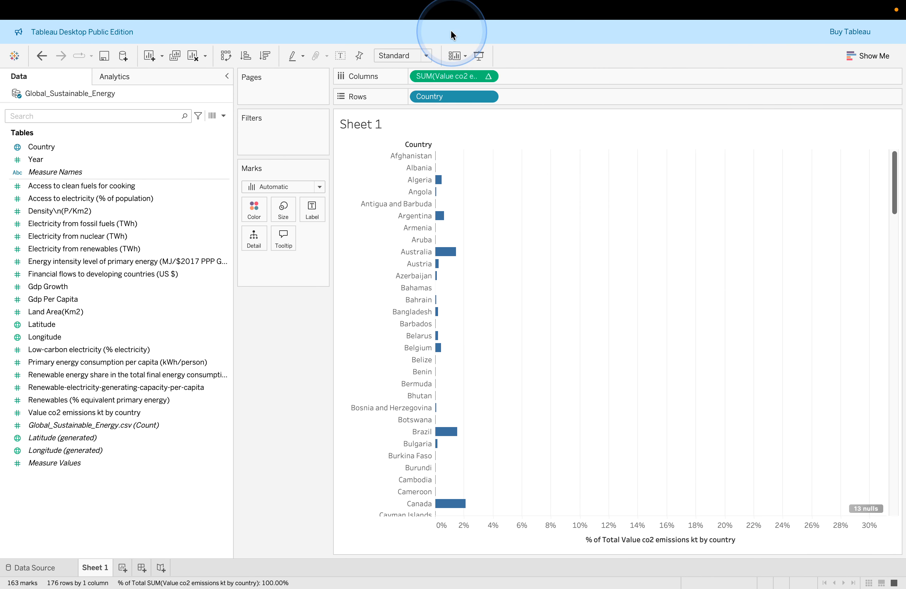
left_click(238, 77)
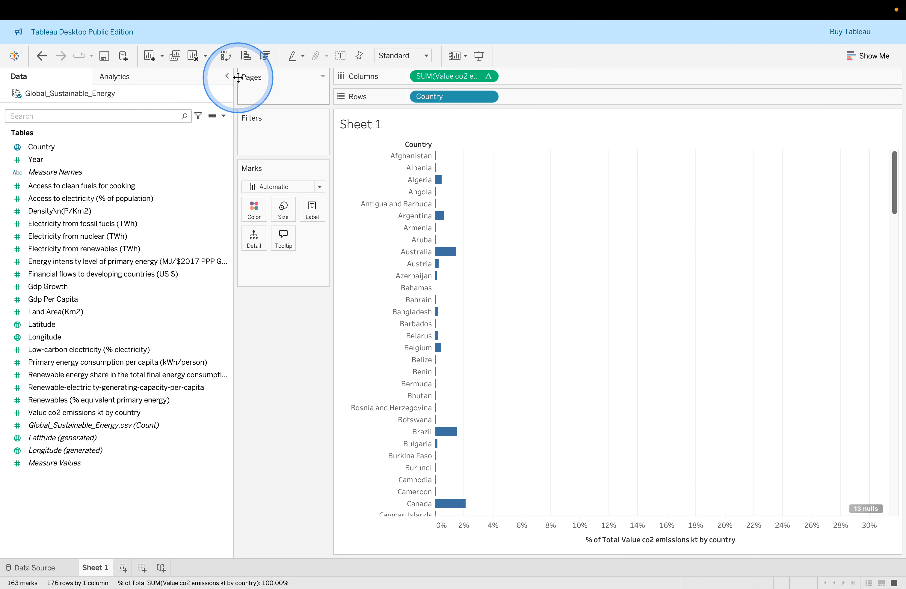
left_click(42, 56)
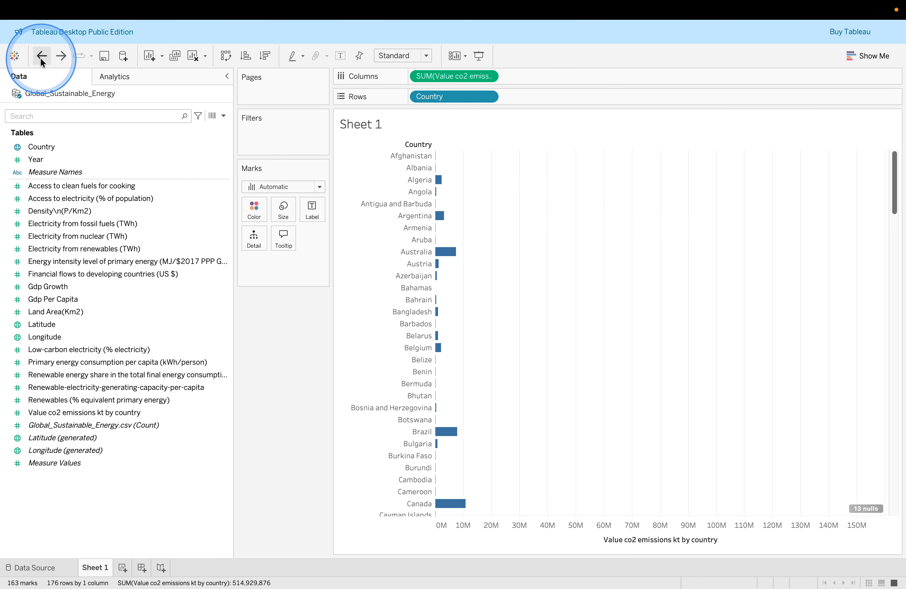
Step: Add a Percent of Total table calculation computed Table (down) to the CO2 emissions measure on Columns, checking it against lab step 4 in Google Chrome
mouse_move(342, 8)
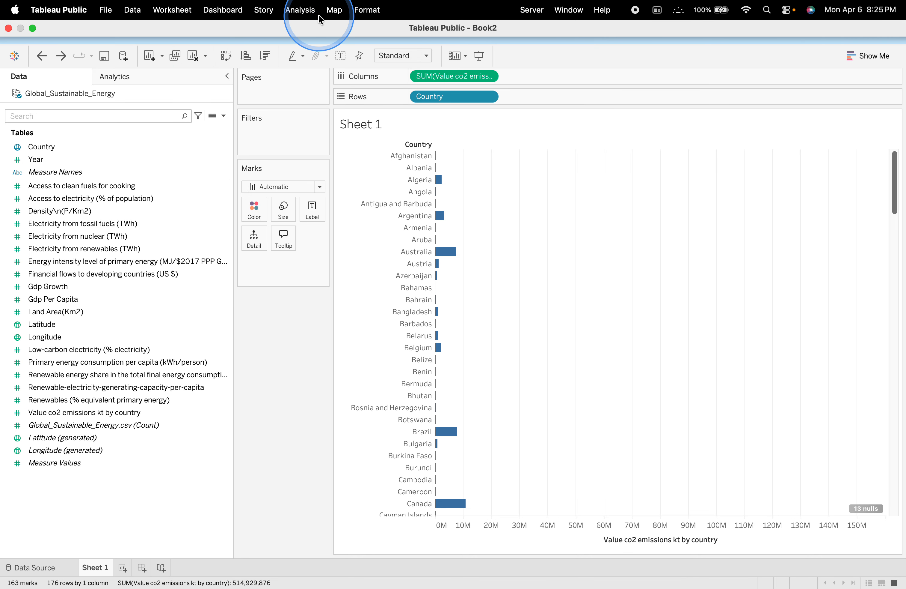
left_click(489, 76)
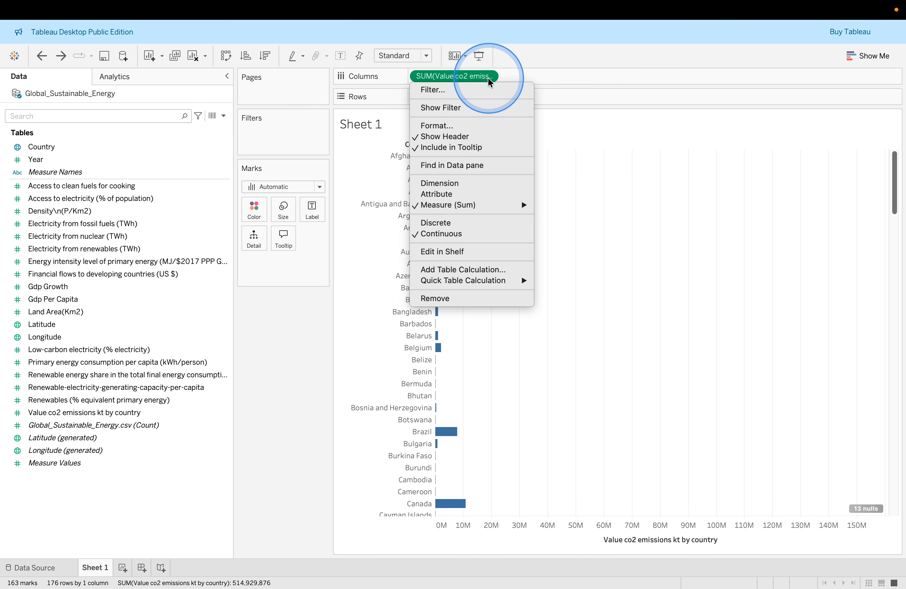
left_click(496, 269)
left_click(464, 195)
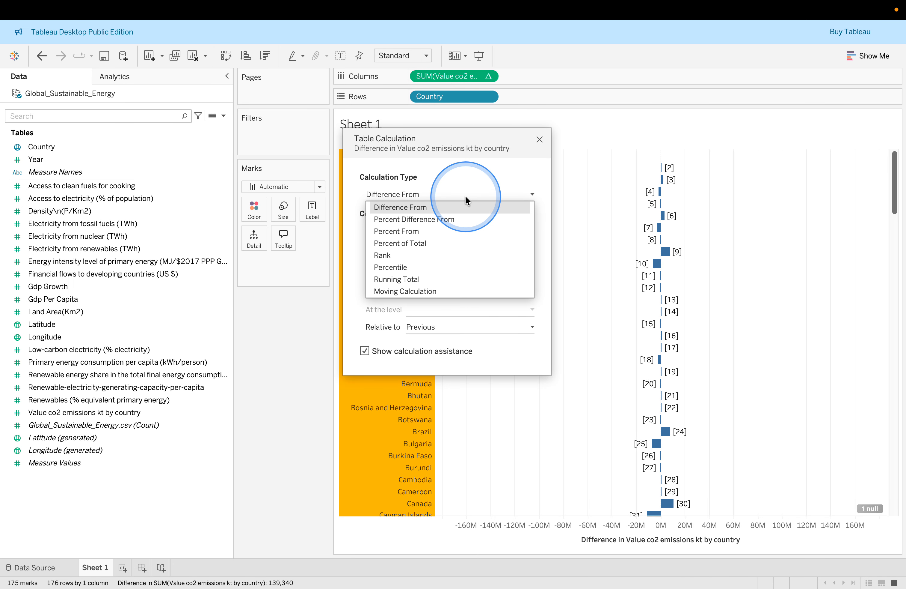
left_click(432, 243)
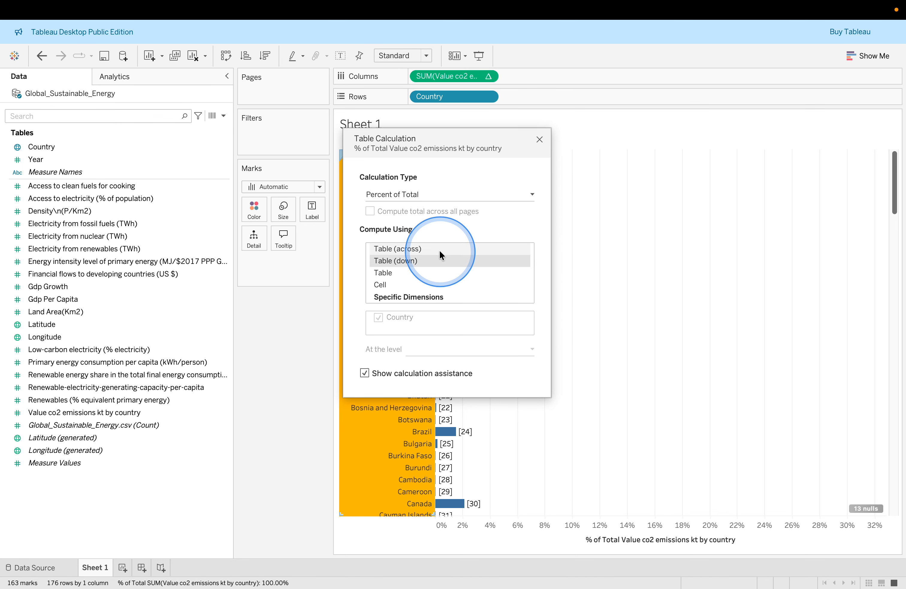
key("ctrl+Right")
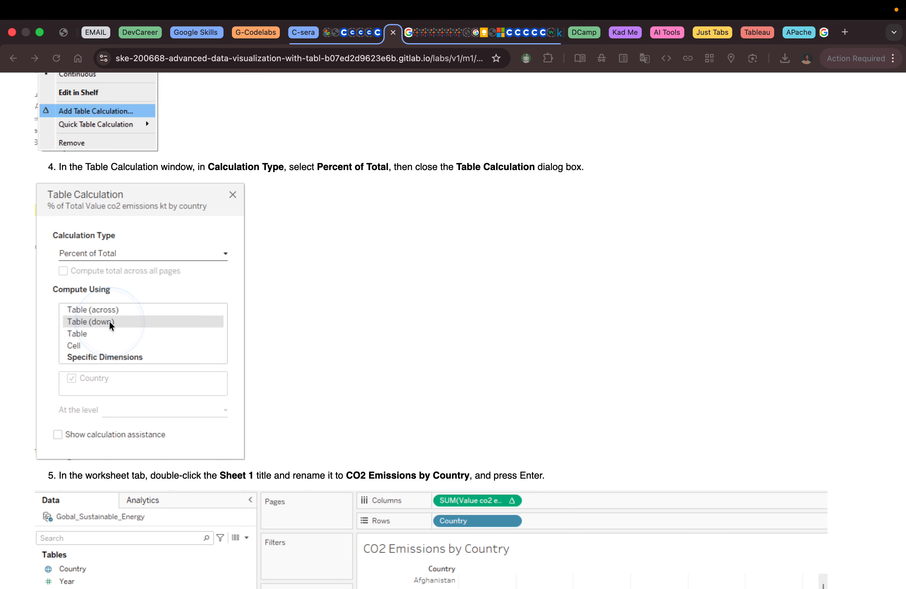
key("ctrl+Left")
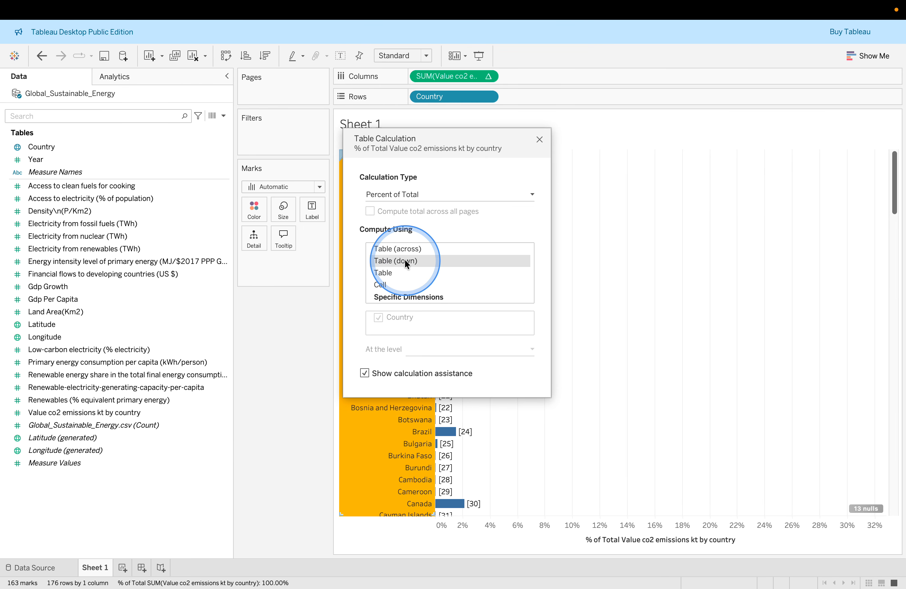
left_click(539, 139)
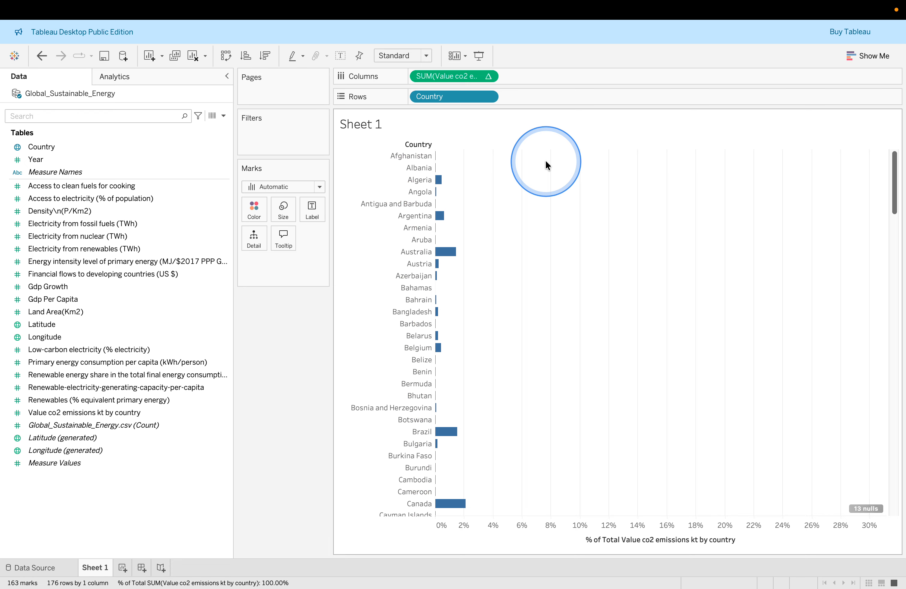
Step: Switch to Google Chrome, read lab step 5 on renaming the worksheet, and copy the name CO2 Emissions by Country
key("ctrl+Right")
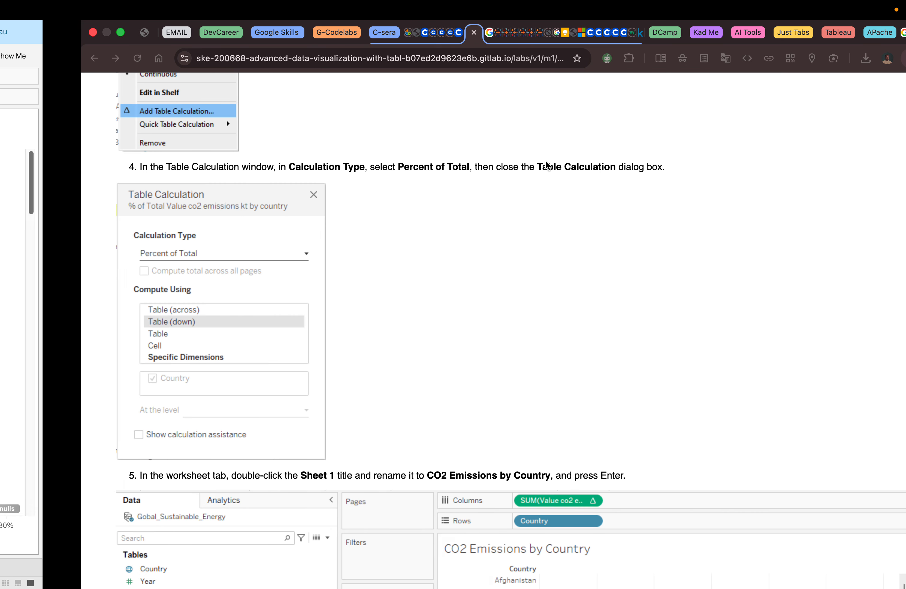
scroll(553, 317, "down", 2)
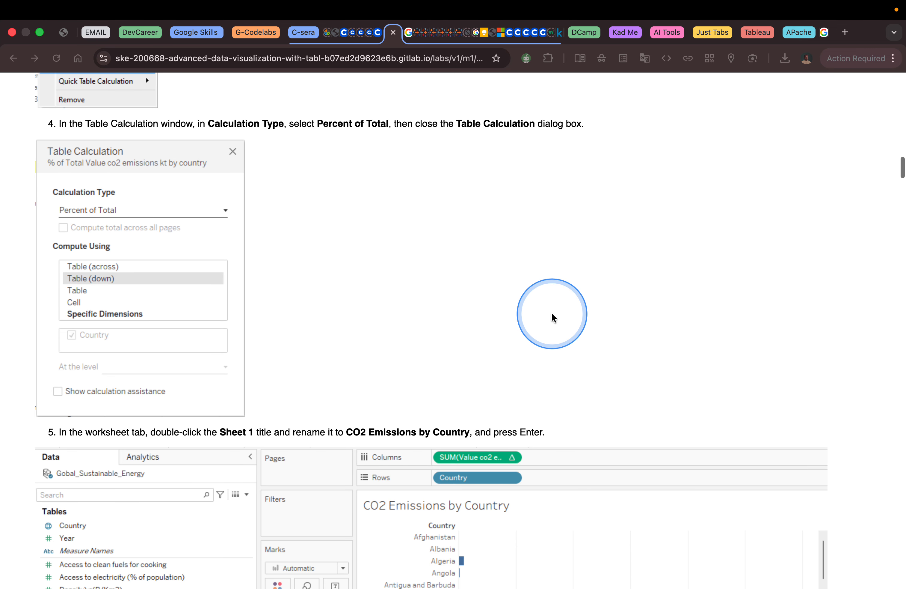
scroll(552, 314, "down", 10)
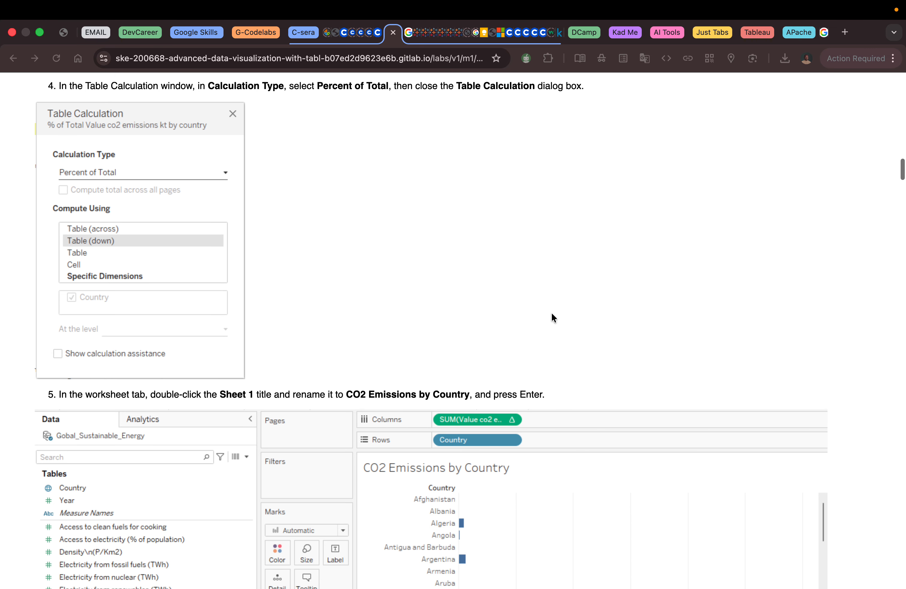
scroll(552, 317, "down", 1)
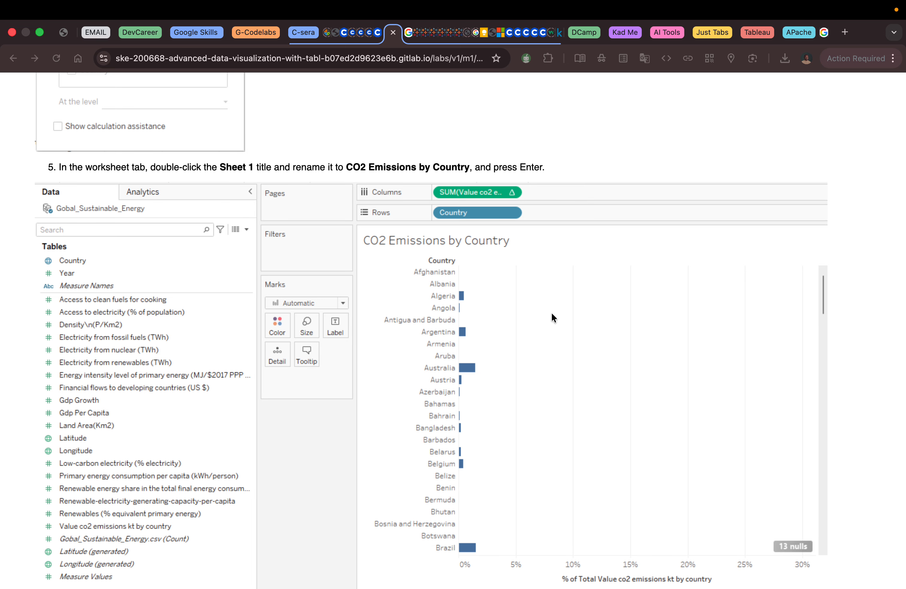
scroll(551, 314, "down", 1)
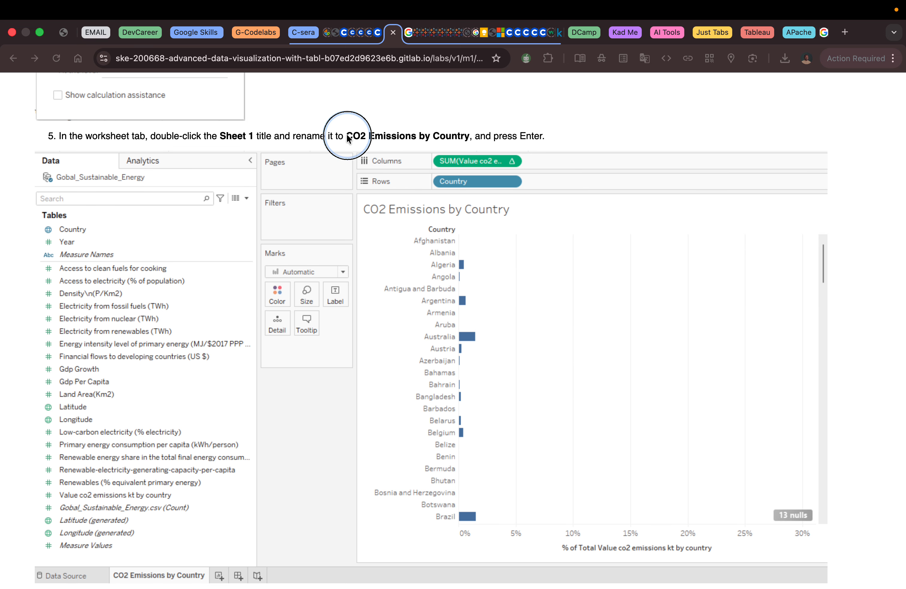
left_click_drag(346, 136, 470, 138)
key("ctrl+c")
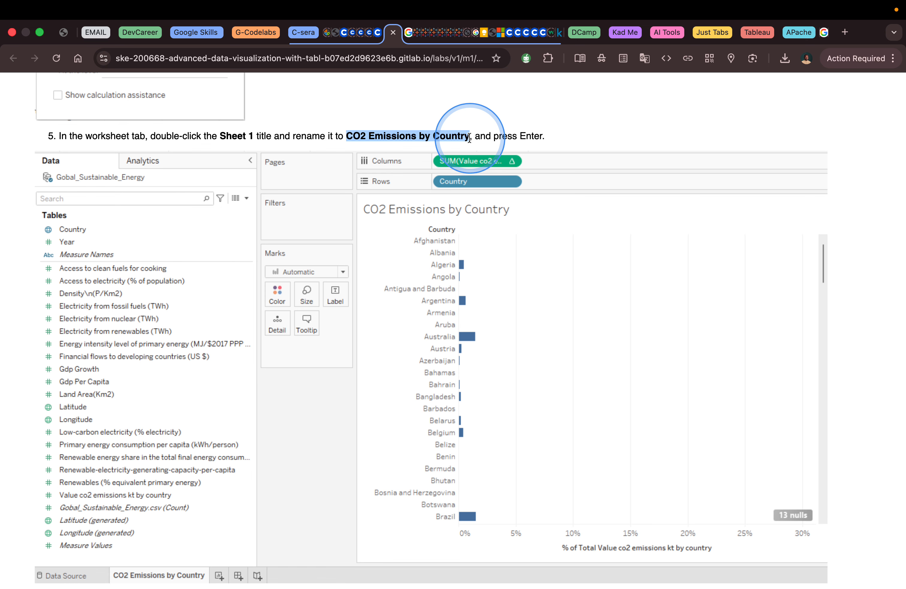
Step: Switch to Tableau and rename the Sheet 1 worksheet to CO2 Emissions by Country
key("ctrl+Right")
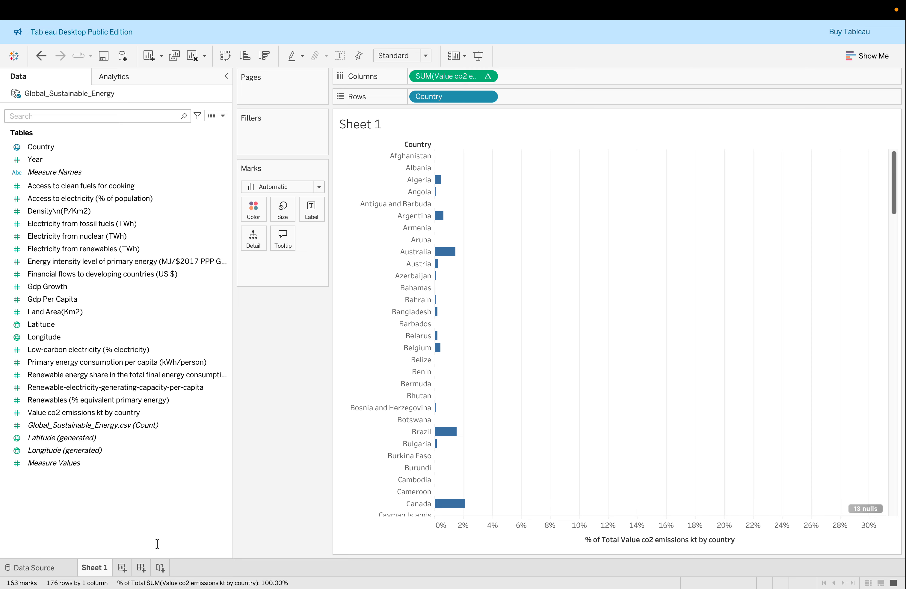
left_click(98, 570)
key("ctrl+v")
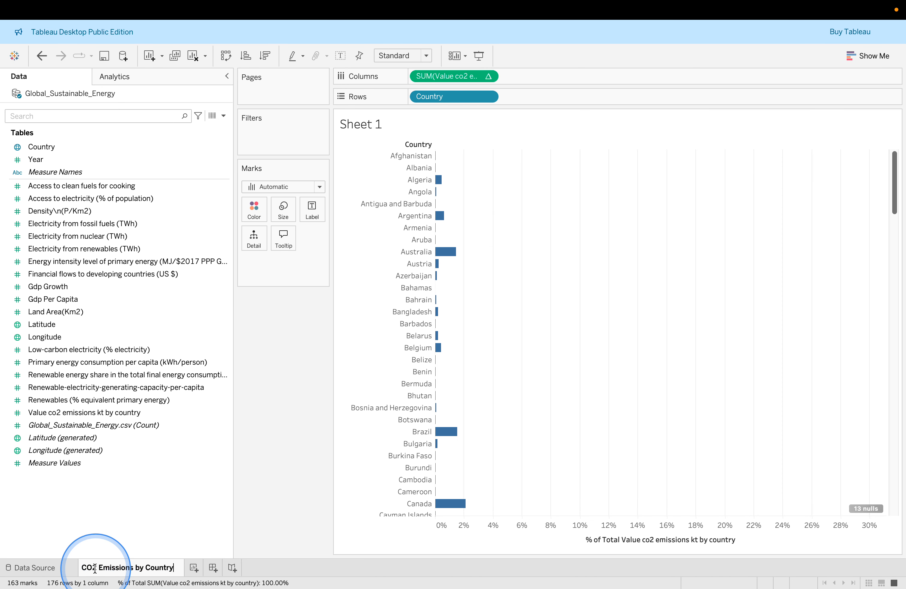
left_click(141, 521)
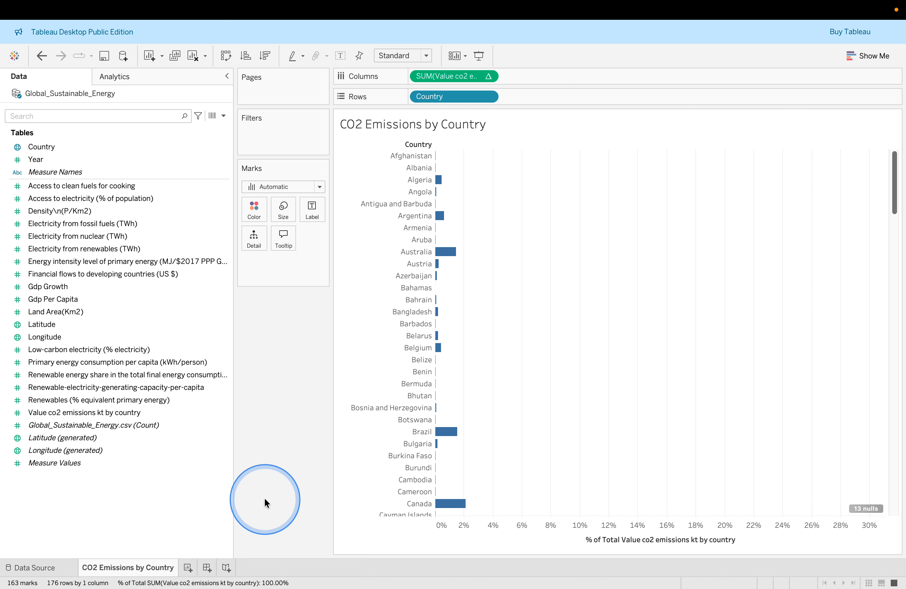
Step: Format the worksheet title as bold in the Tableau Bold font and apply the change
double_click(445, 124)
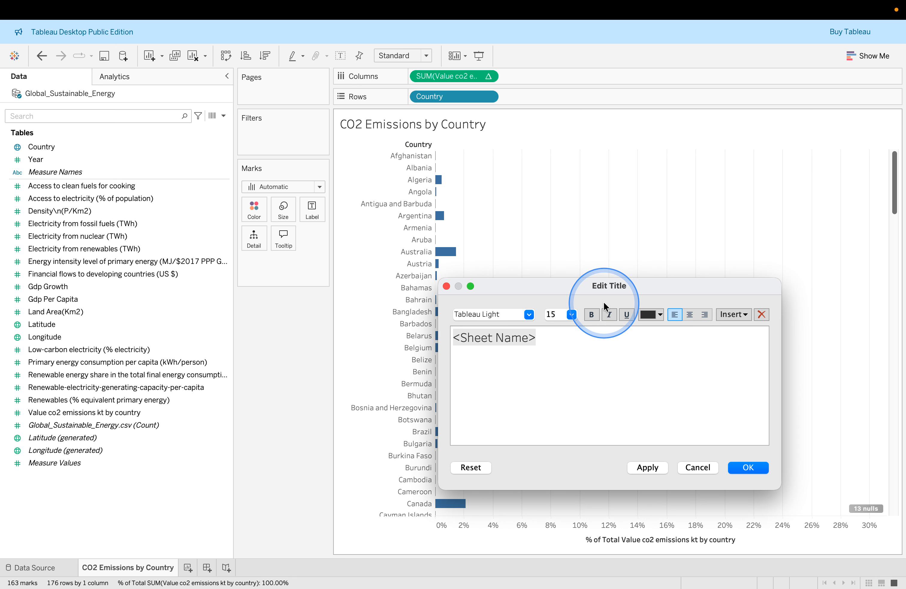
key("super+a")
left_click(592, 314)
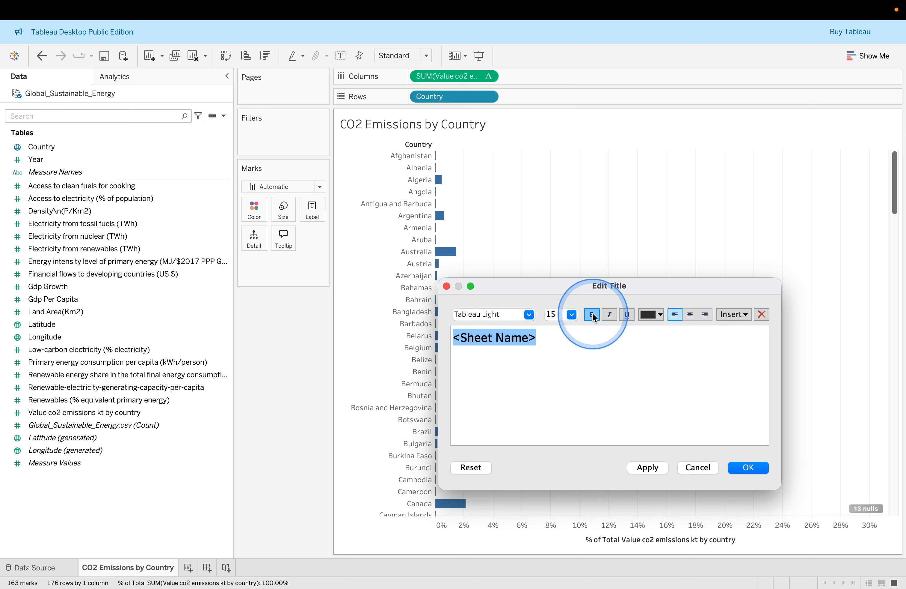
left_click(528, 315)
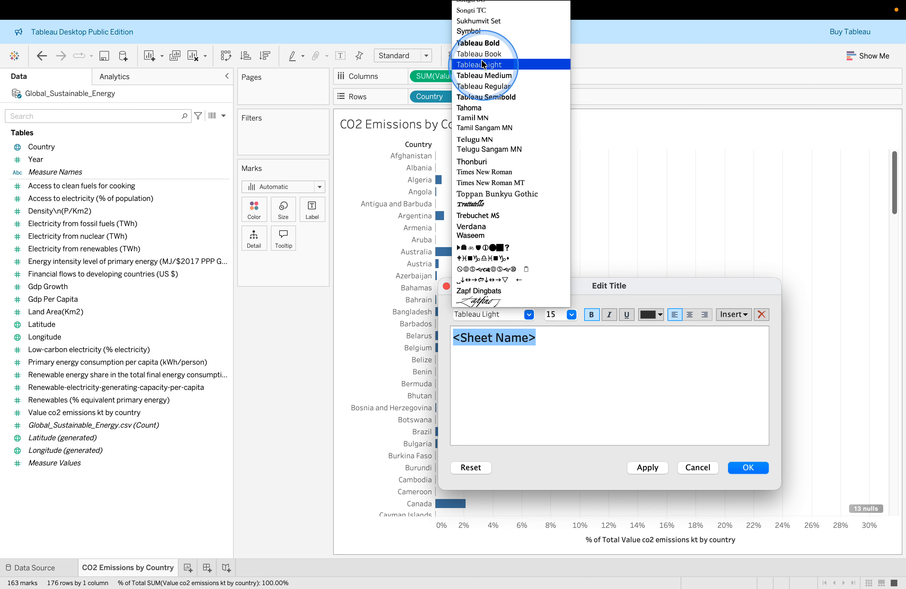
left_click(475, 43)
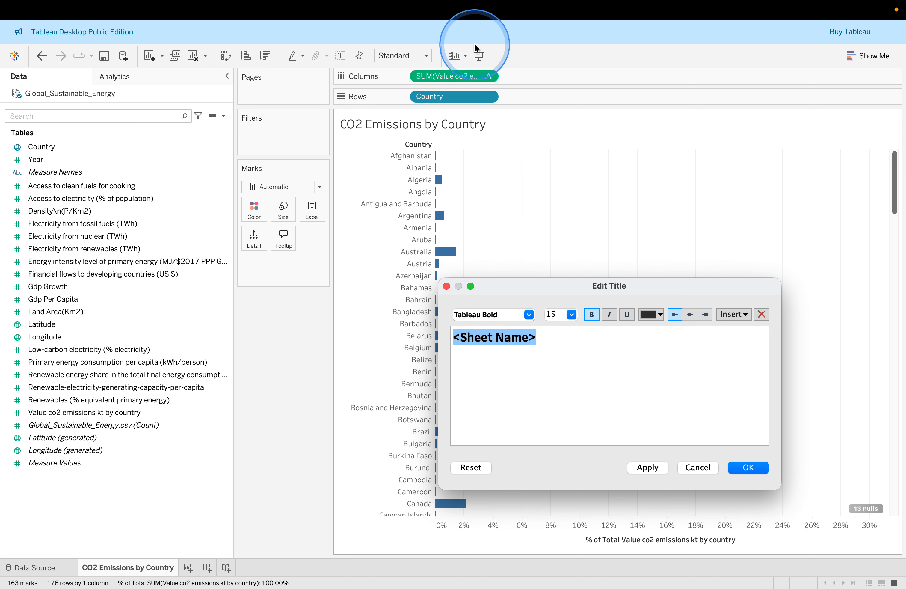
left_click(647, 467)
left_click(748, 468)
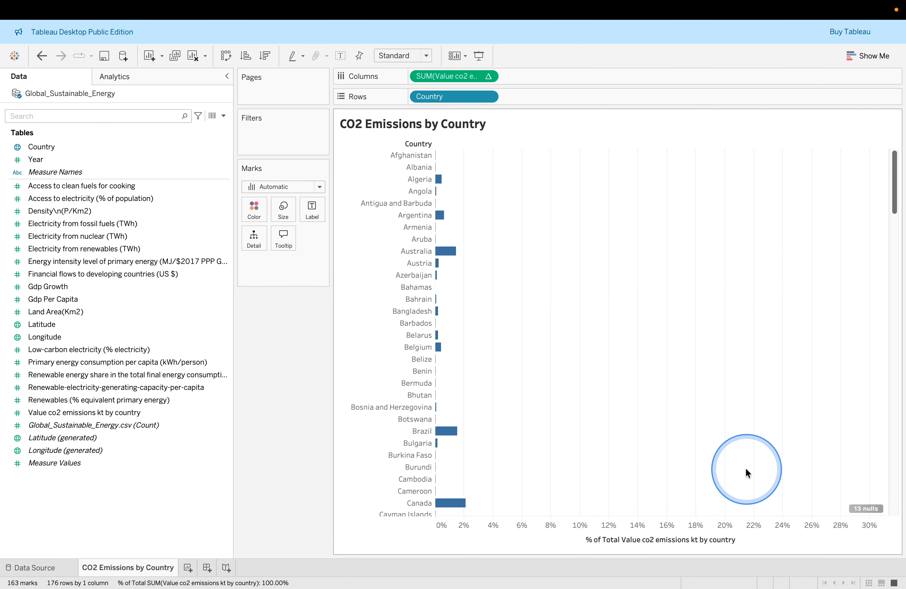
Step: Switch to Google Chrome and read lab steps 6 and 7 on sorting the countries by CO2 emissions
key("ctrl+Right")
scroll(745, 467, "down", 7)
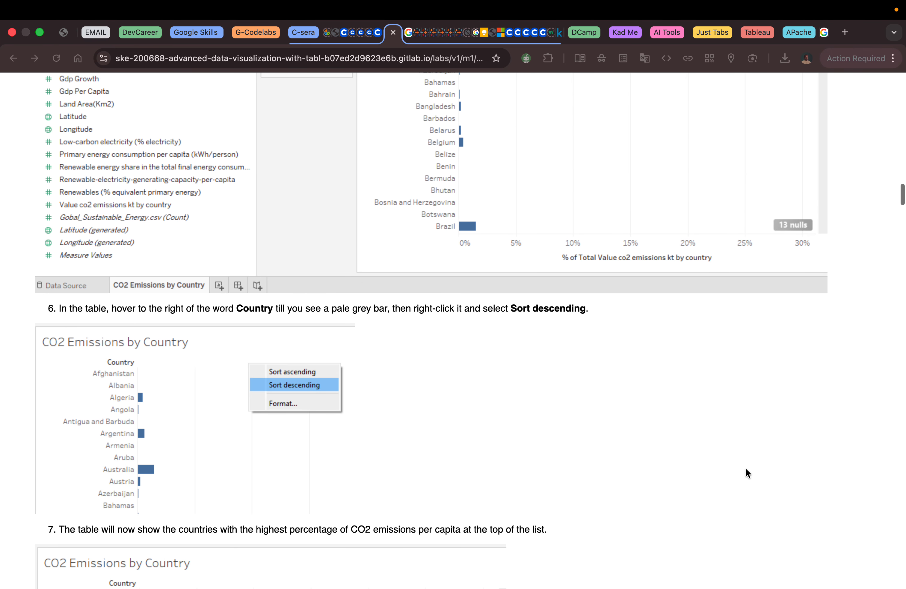
scroll(746, 469, "down", 3)
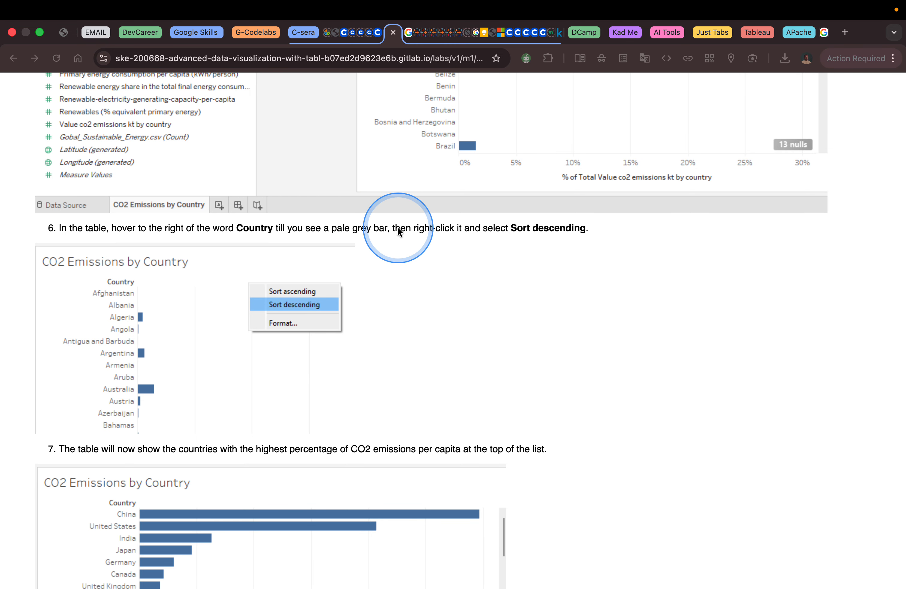
Step: Switch to Tableau and try sorting the countries in ascending order of CO2 emissions from the area beside the Country header
key("super+Tab")
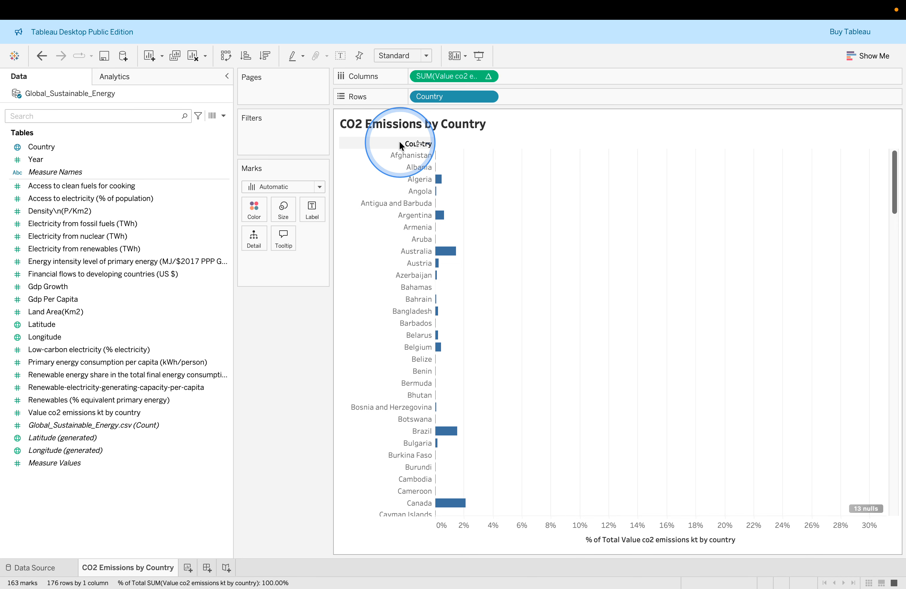
right_click(391, 145)
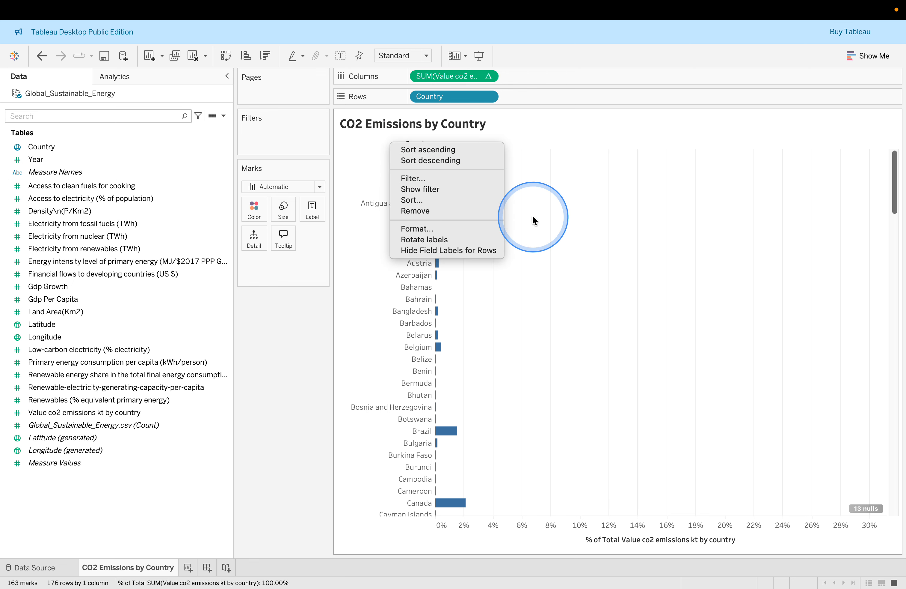
left_click(572, 211)
right_click(521, 189)
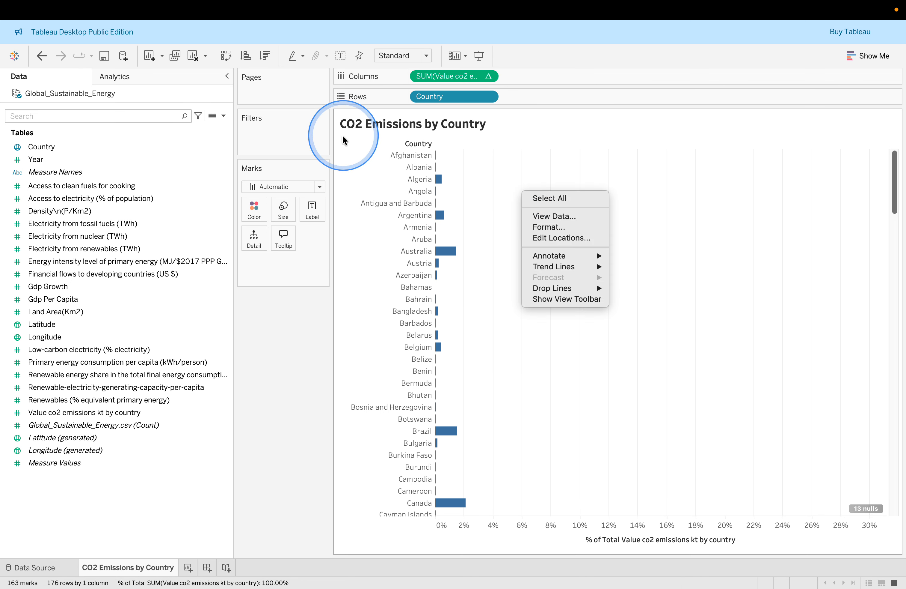
left_click(374, 135)
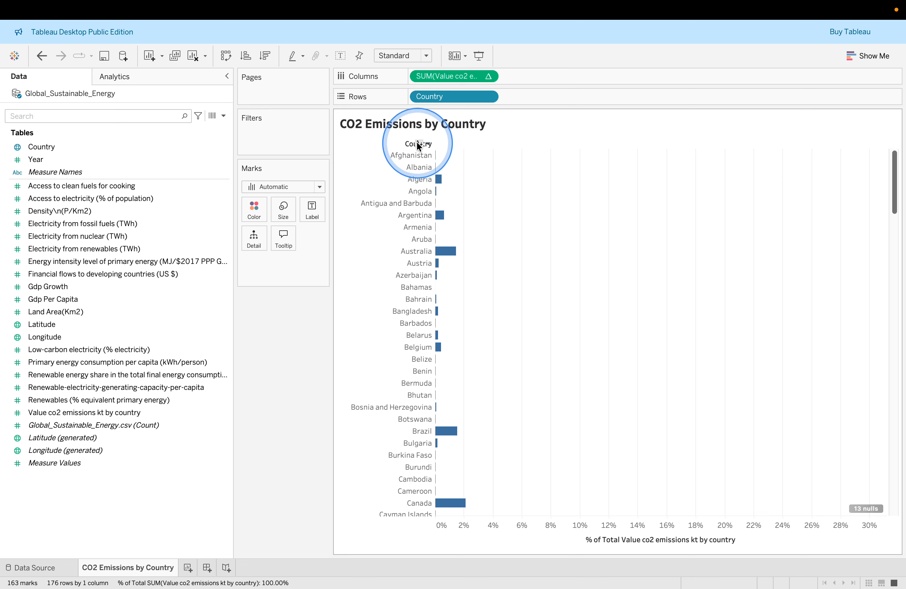
right_click(456, 140)
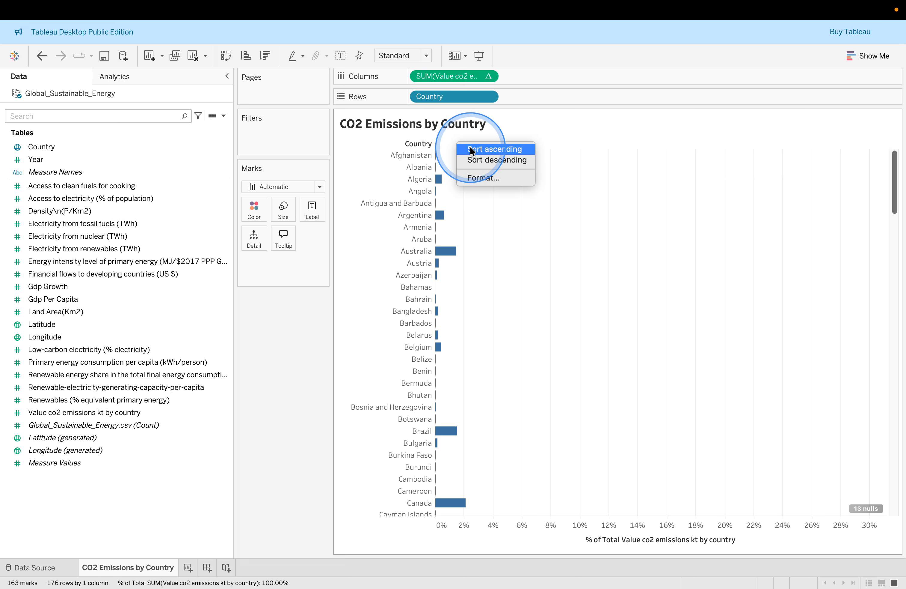
left_click(472, 151)
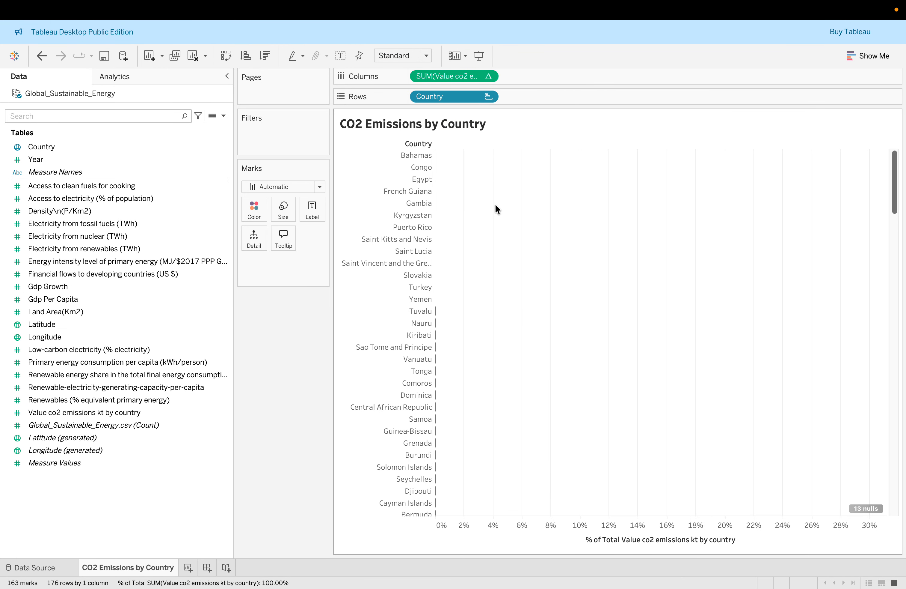
Step: Recheck lab step 6 in Google Chrome, and in Tableau sort the countries in descending order of CO2 emissions
key("ctrl+Right")
left_click(522, 241)
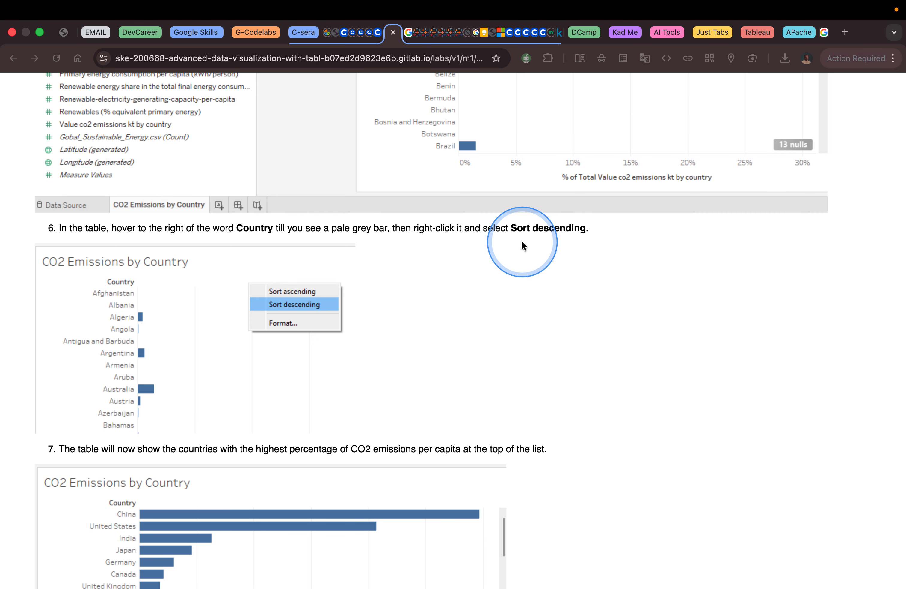
key("ctrl+Left")
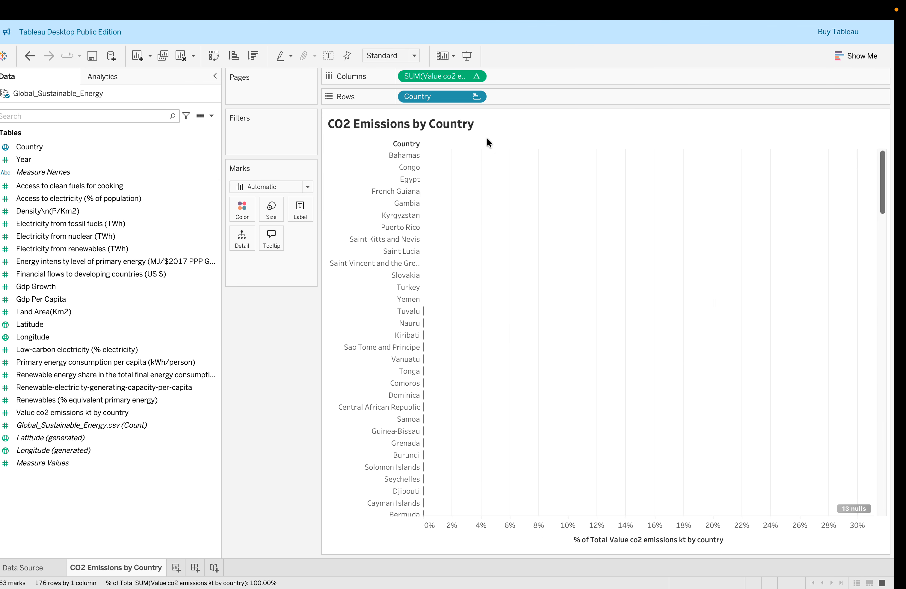
right_click(459, 144)
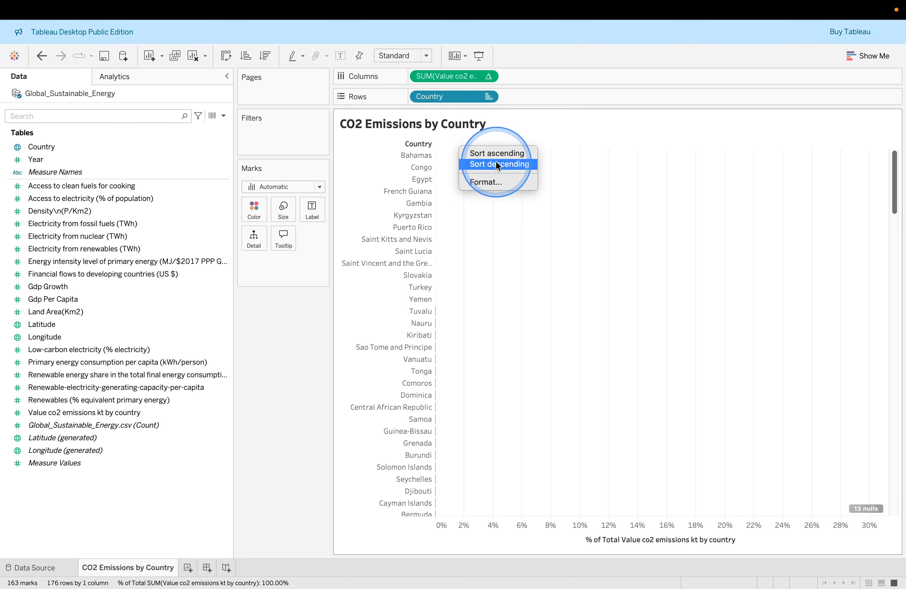
left_click(498, 164)
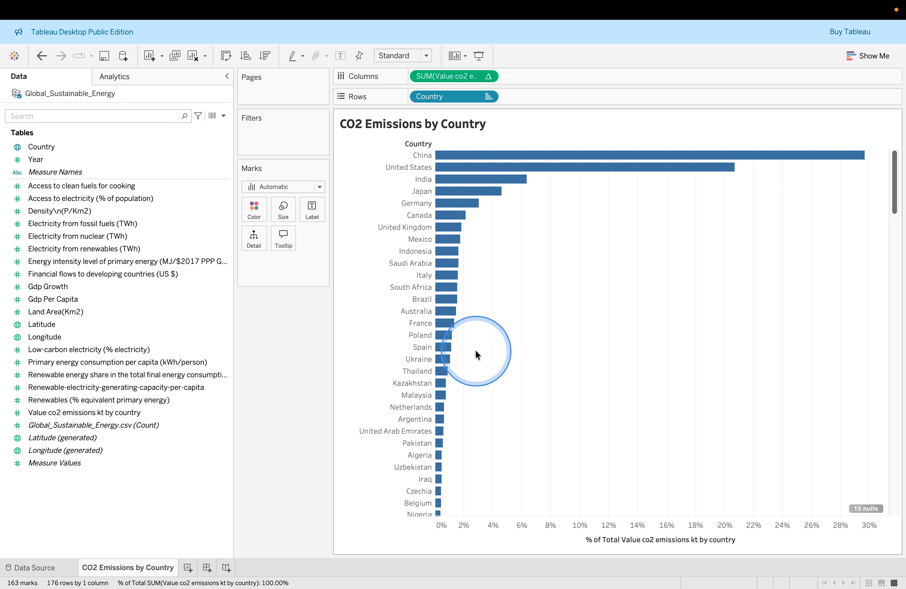
Step: Switch to Google Chrome and read lab step 7 and the next section on creating a calculated field in a new worksheet
key("ctrl+Right")
scroll(527, 360, "down", 5)
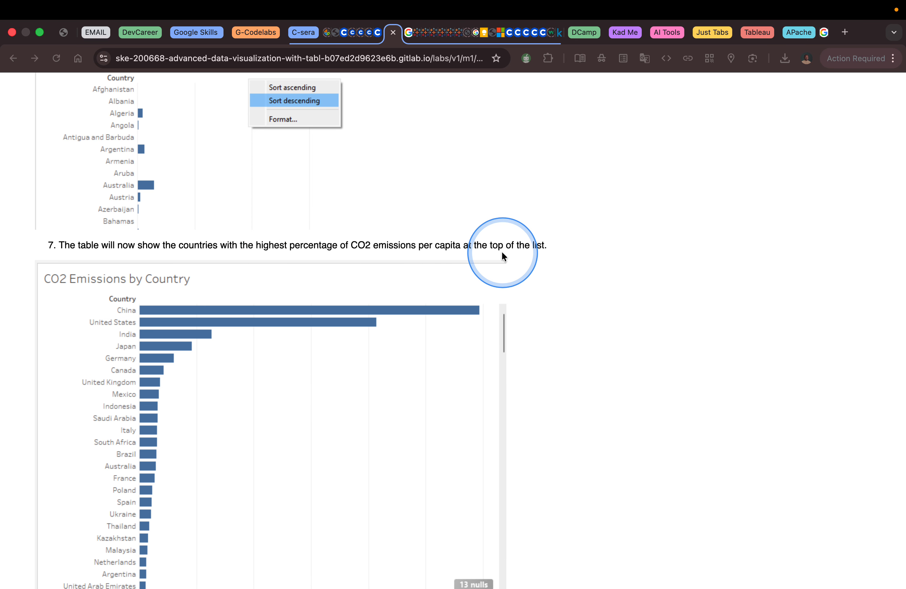
scroll(538, 251, "down", 10)
scroll(539, 257, "down", 1)
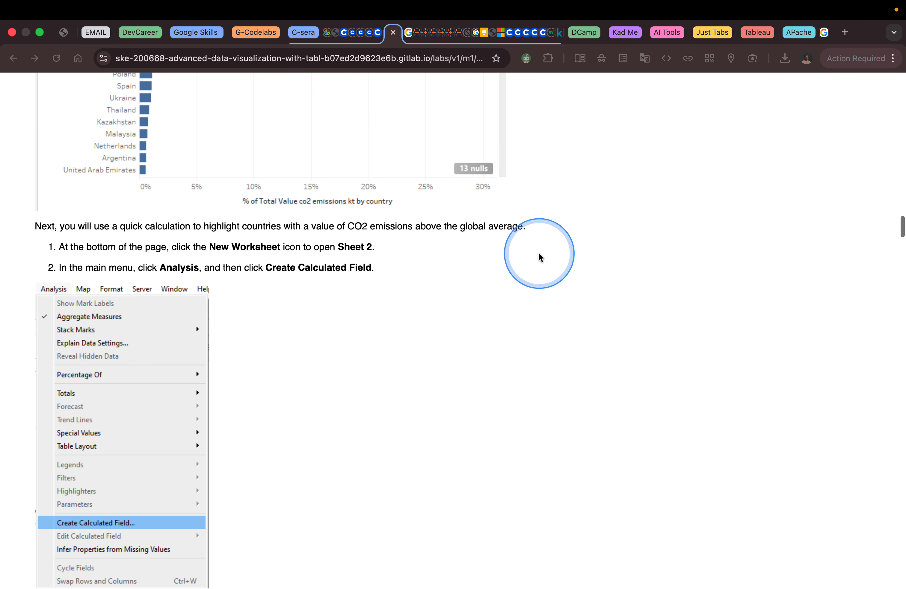
Step: Read lab steps 1 to 4 on creating the calculated field, and in Tableau add a new worksheet
scroll(538, 253, "down", 1)
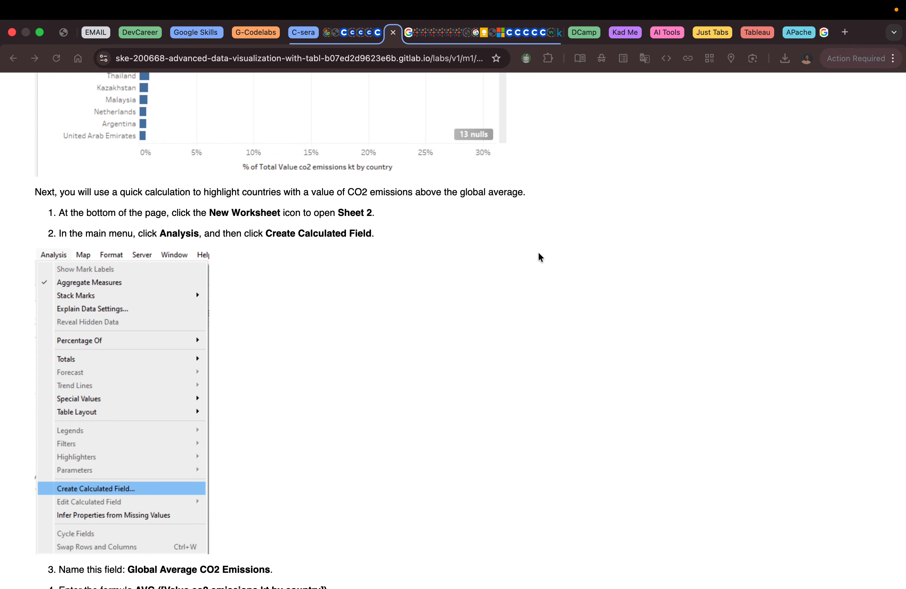
scroll(538, 251, "down", 2)
left_click(375, 229)
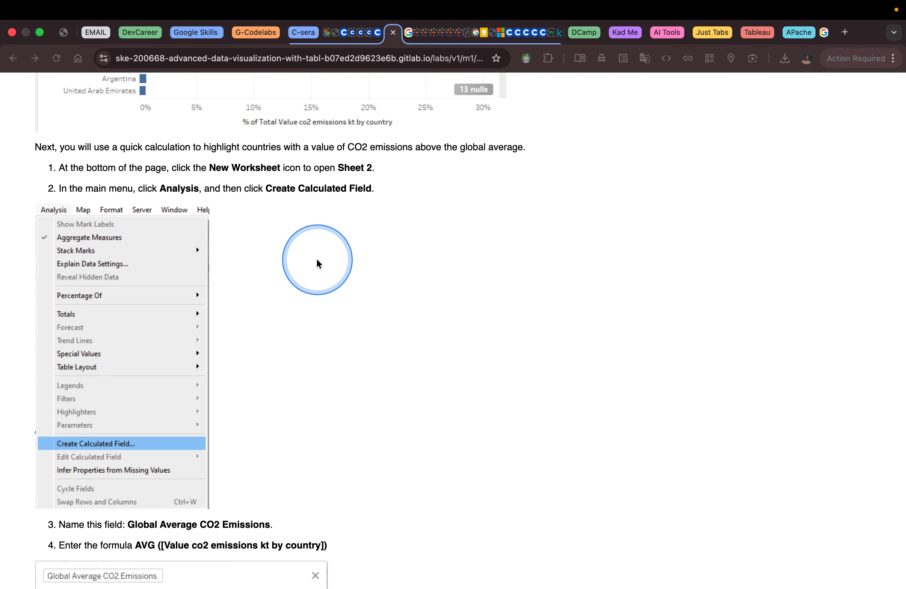
scroll(303, 401, "down", 2)
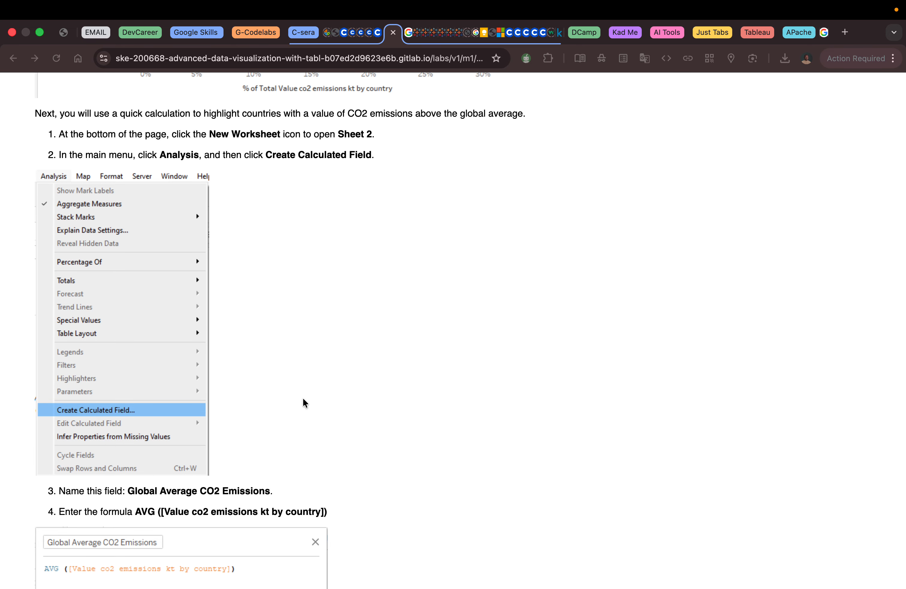
scroll(303, 401, "down", 1)
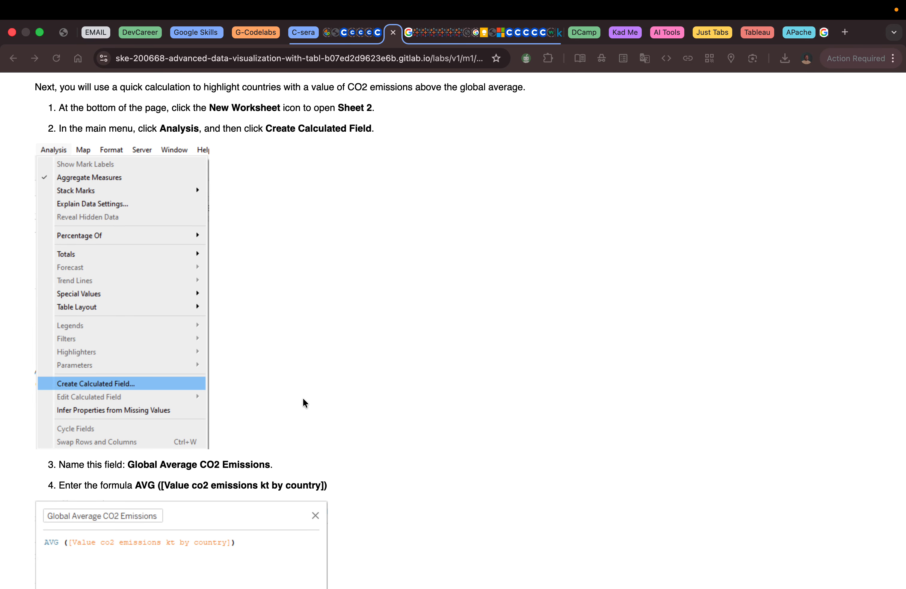
scroll(303, 398, "down", 1)
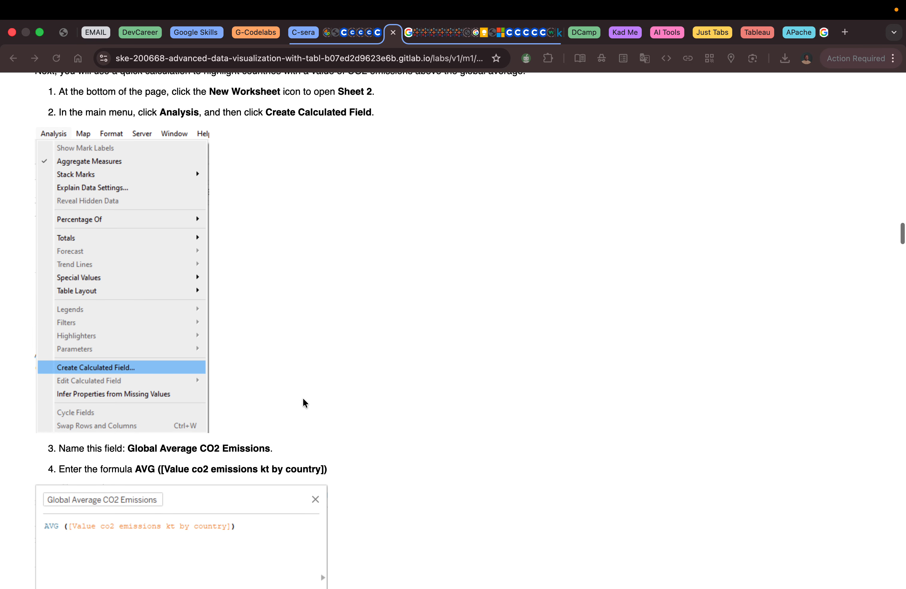
key("ctrl+Left")
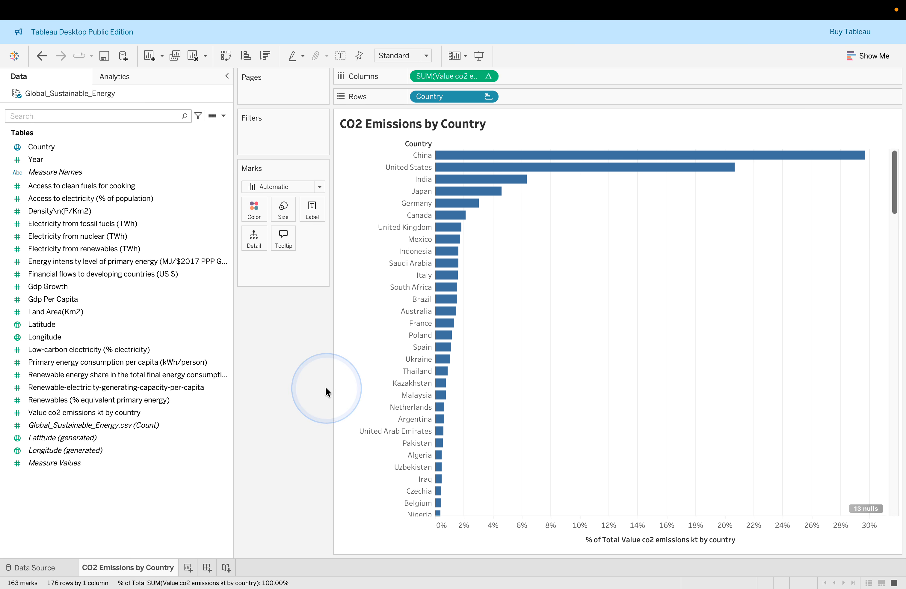
left_click(188, 568)
mouse_move(238, 5)
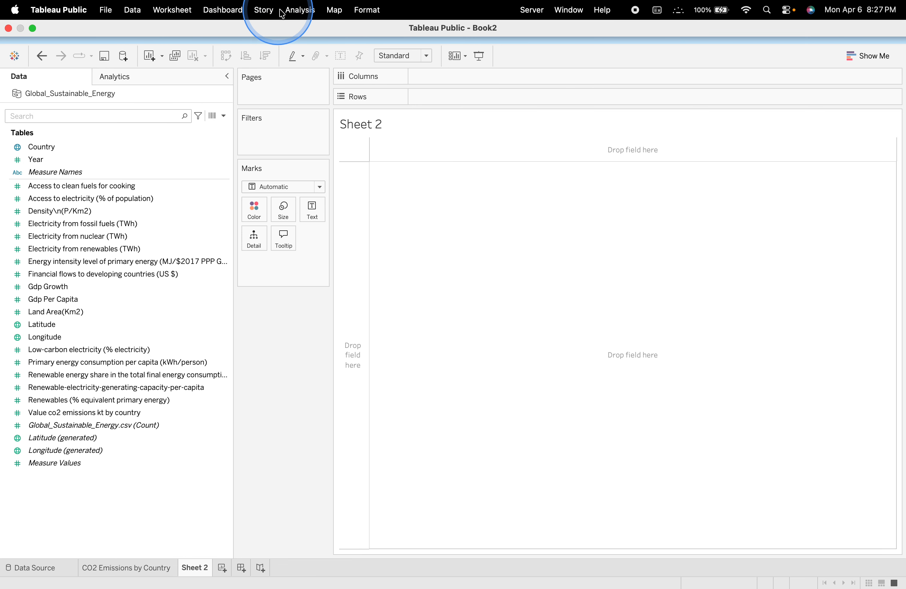
left_click(291, 11)
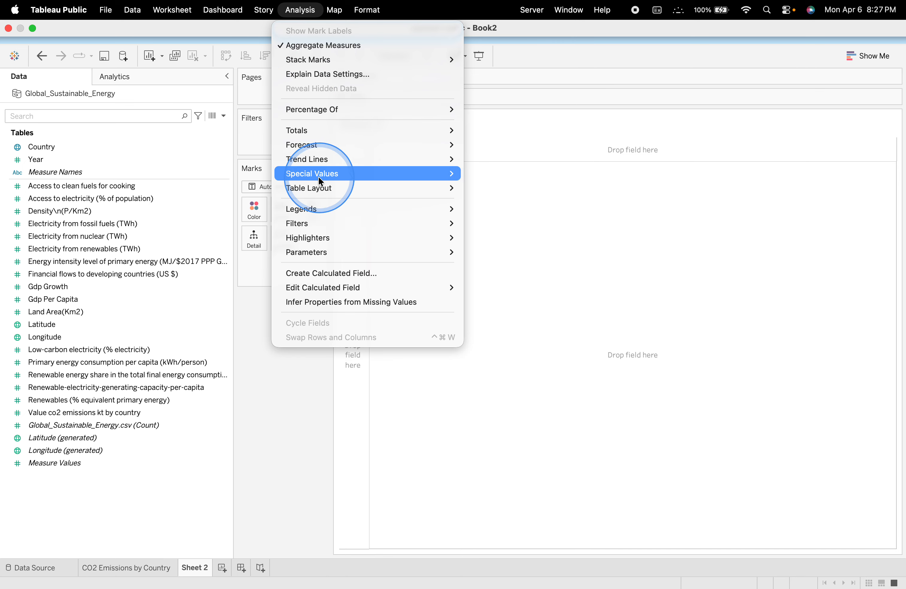
left_click(225, 122)
left_click(224, 115)
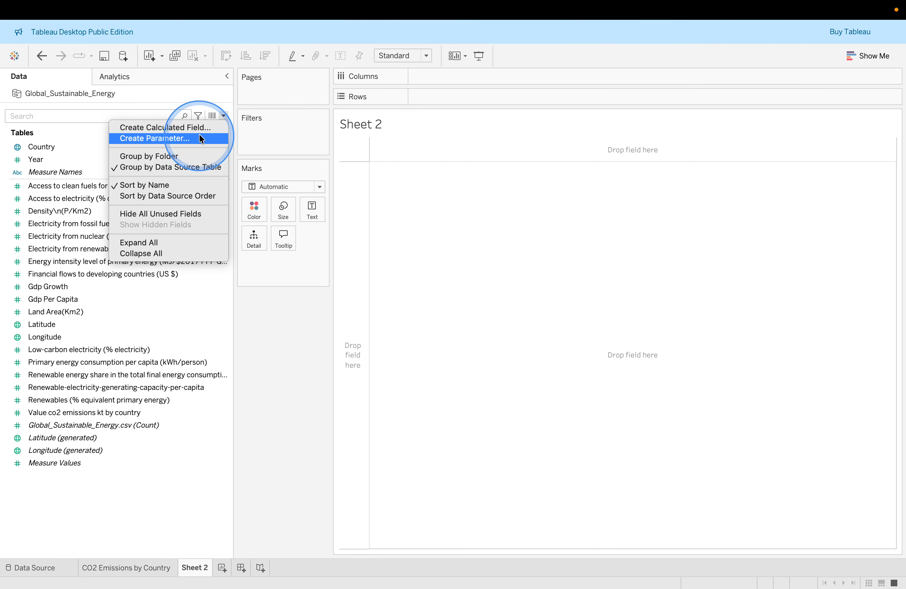
left_click(494, 335)
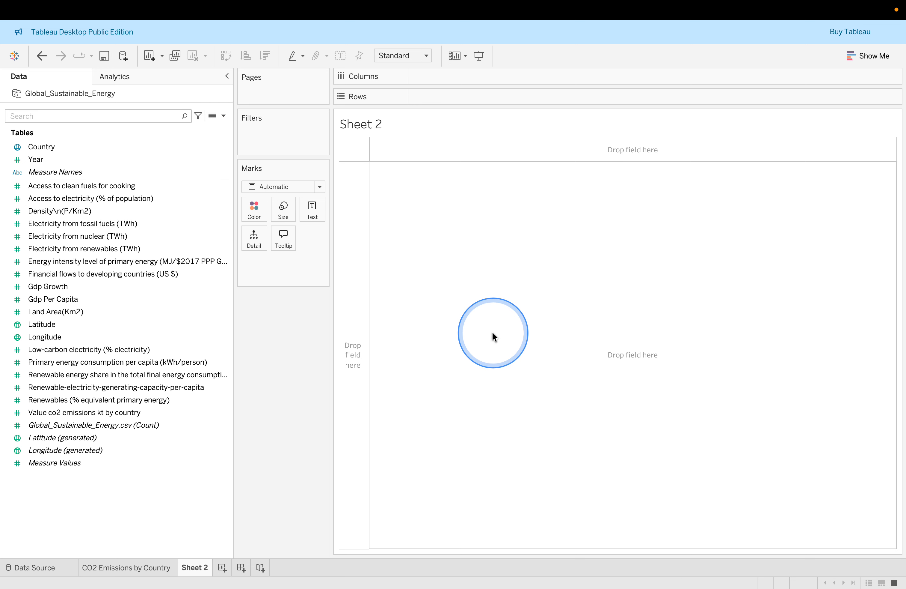
right_click(493, 333)
left_click(444, 335)
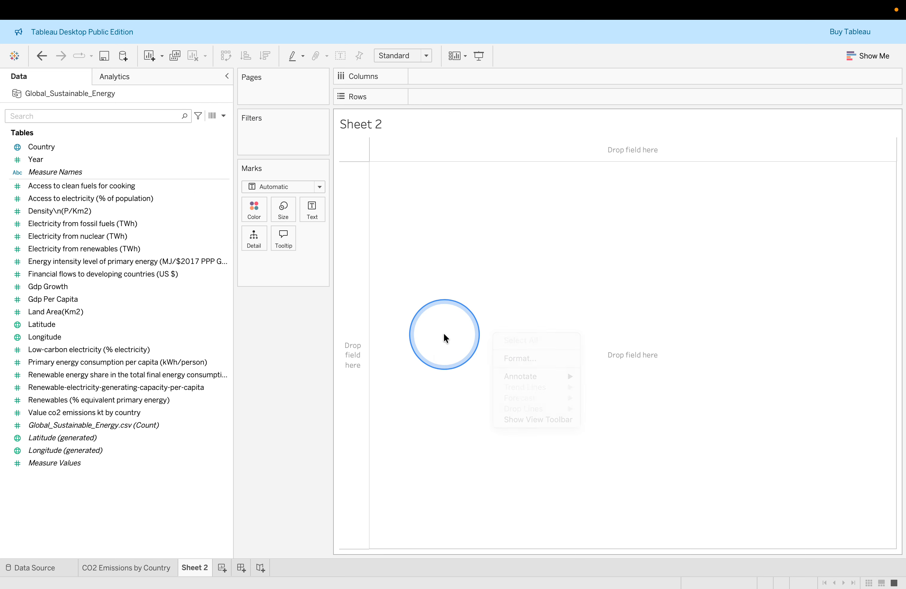
left_click(394, 314)
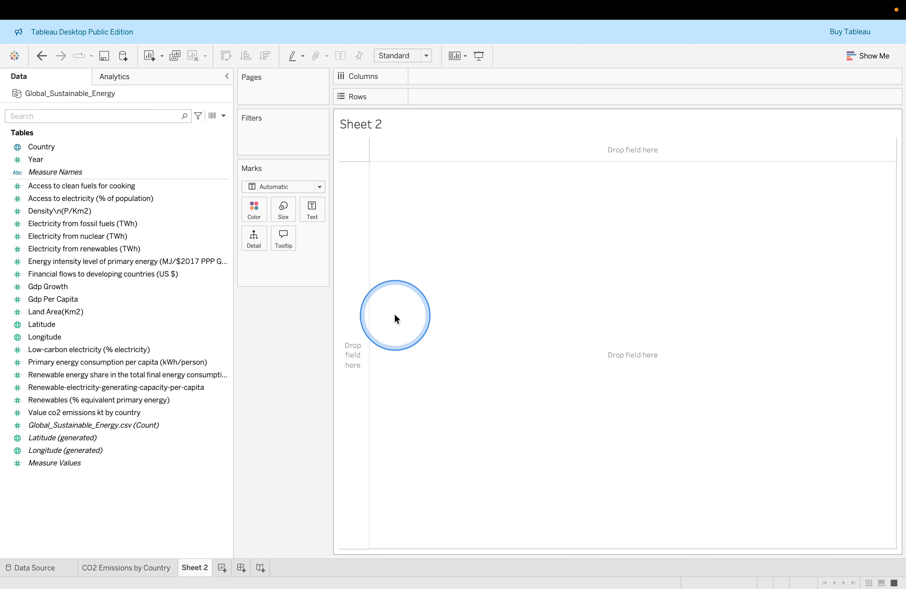
Step: Recheck lab steps 3 and 4 in Google Chrome, and in Tableau start a calculated field from Value co2 emissions kt by country
key("super+Tab")
scroll(395, 313, "down", 3)
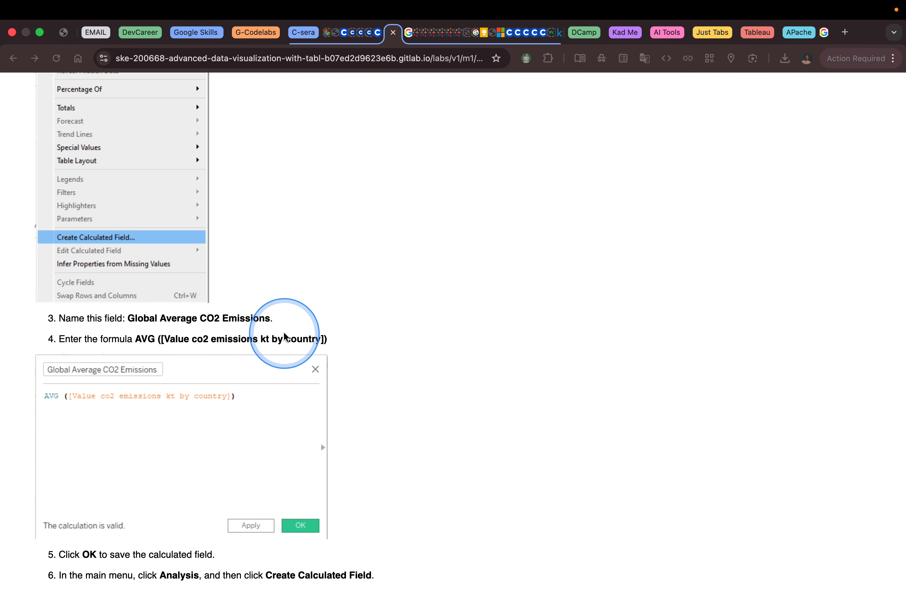
key("ctrl+Left")
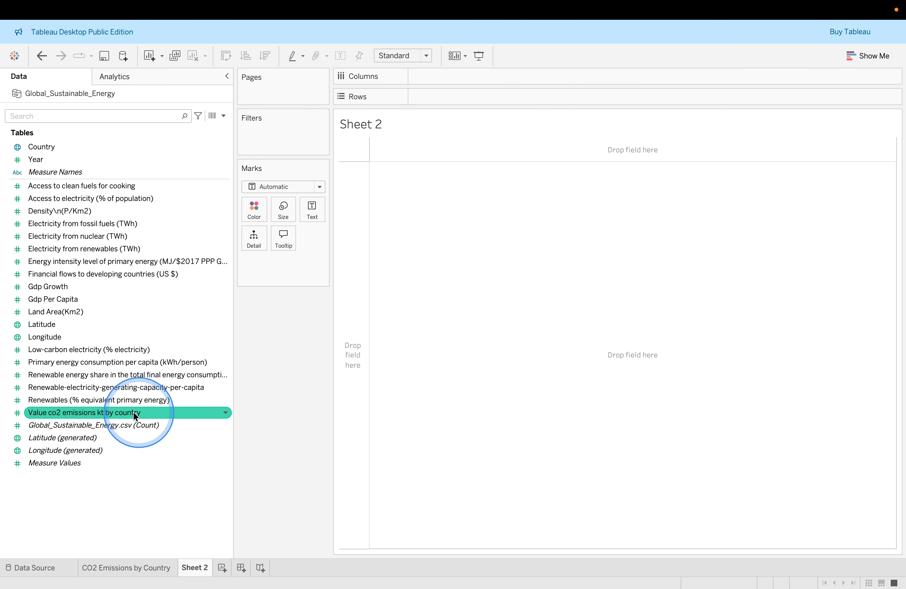
left_click(225, 413)
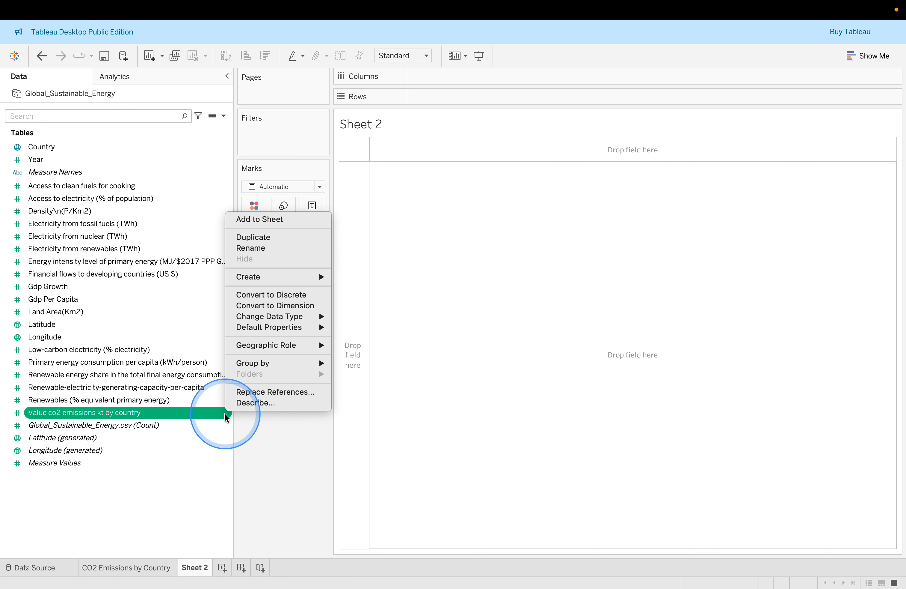
left_click(278, 346)
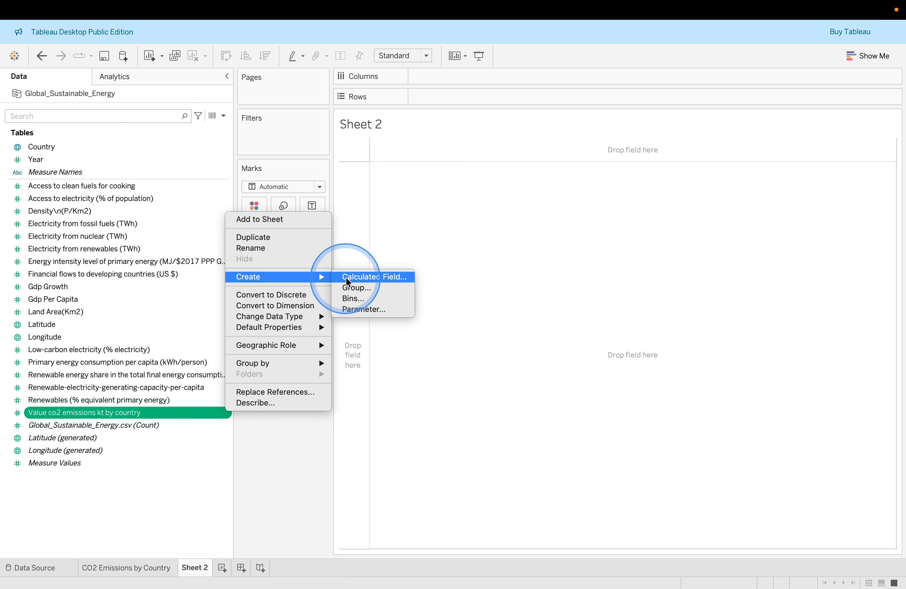
left_click(357, 277)
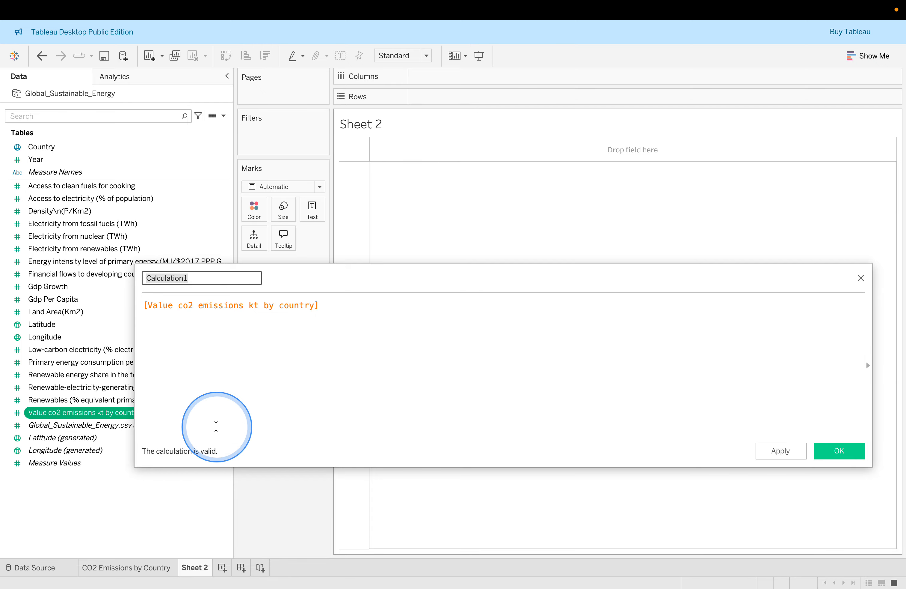
Step: Copy the field name from lab step 3 in Google Chrome, and in Tableau name the calculated field Global Average CO2 Emissions
key("super+Tab")
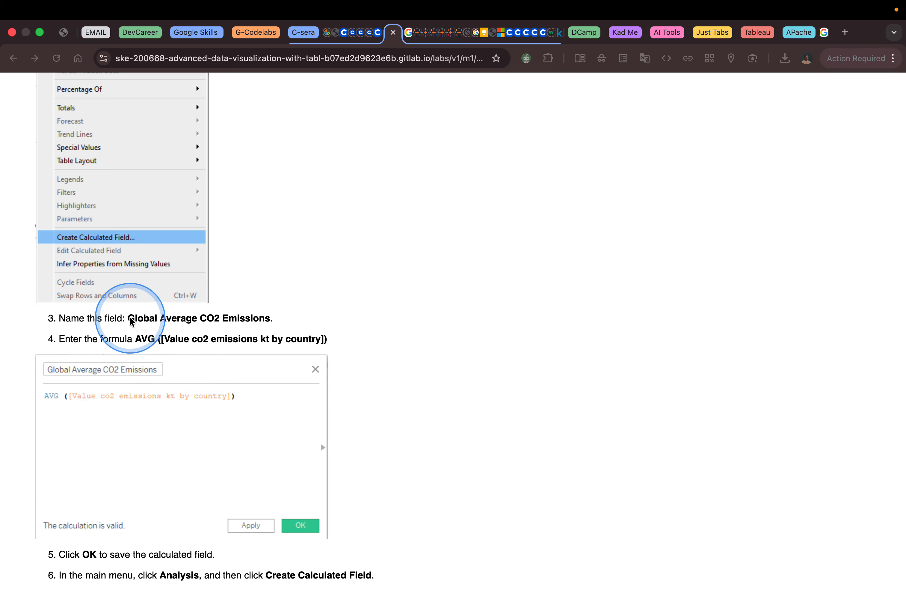
left_click(131, 321)
left_click_drag(129, 318, 269, 328)
key("ctrl+c")
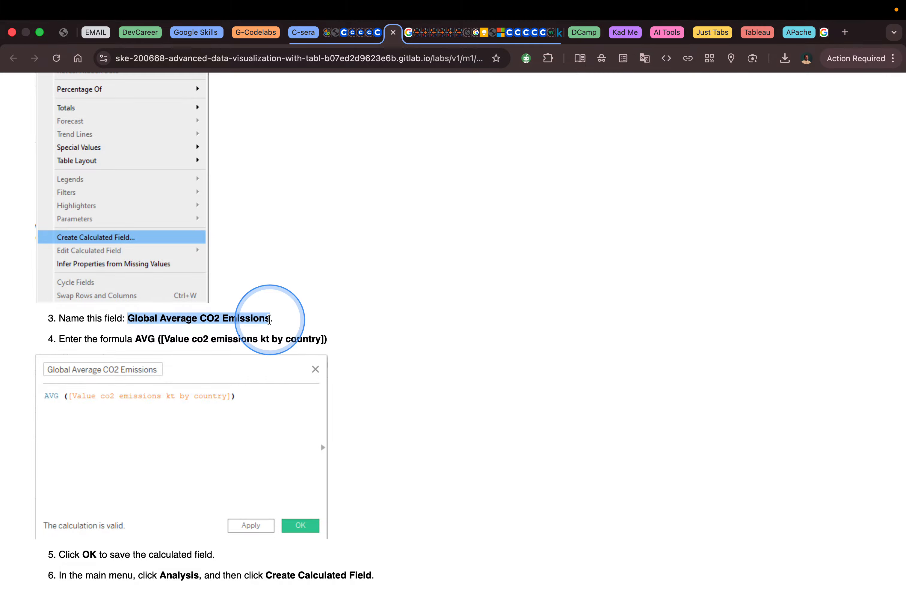
key("ctrl+Left")
left_click(165, 278)
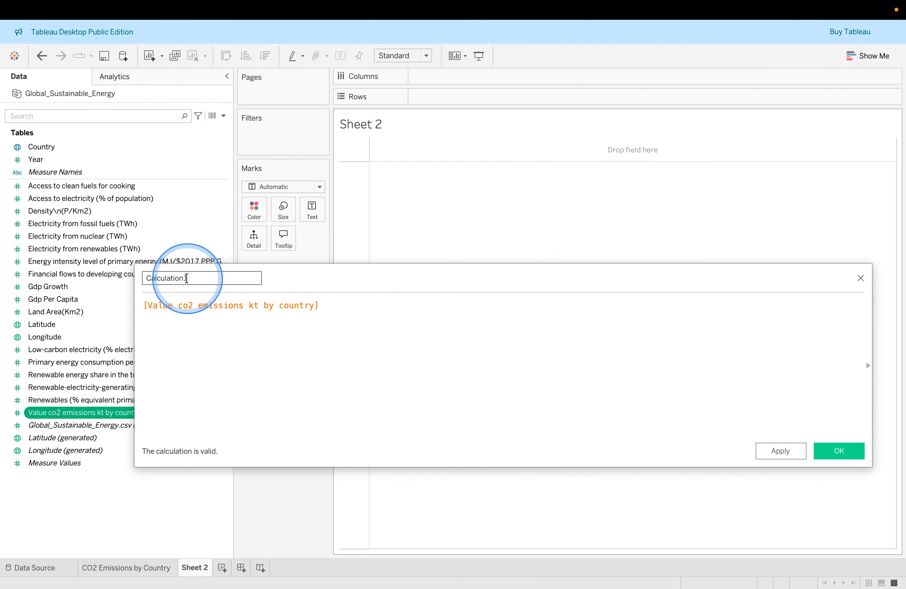
key("ctrl+a")
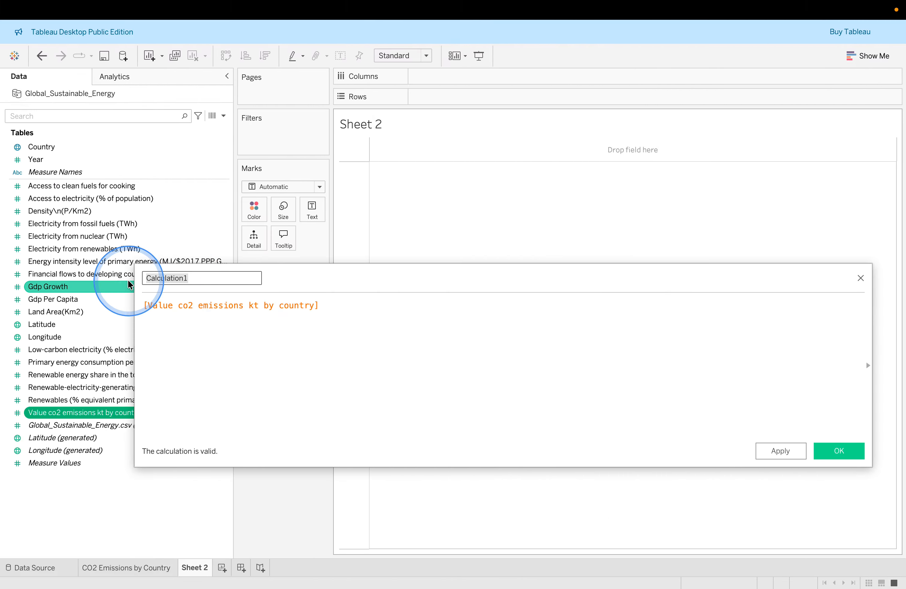
key("ctrl+v")
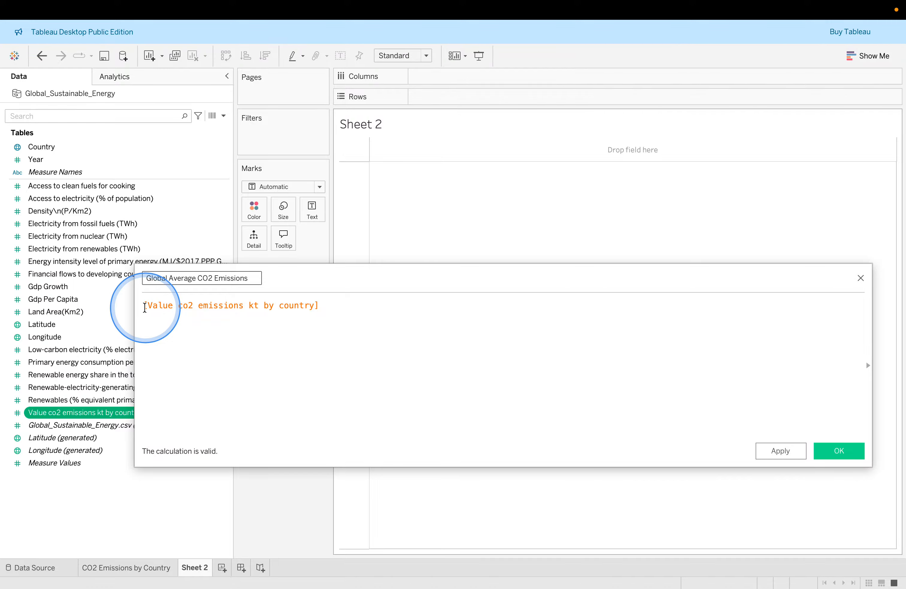
Step: Insert the AVG function in front of the field reference in the calculation formula
left_click(145, 305)
type("a")
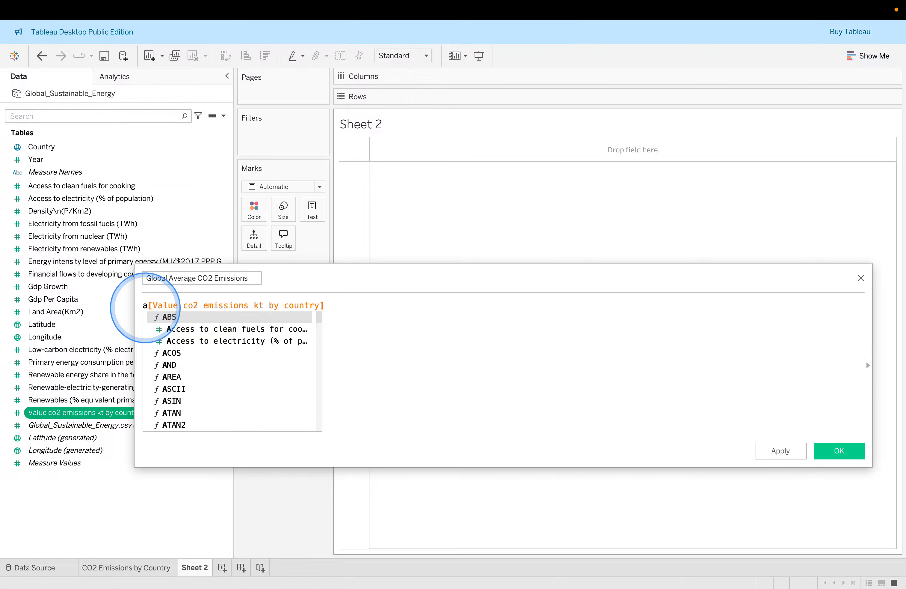
type("v")
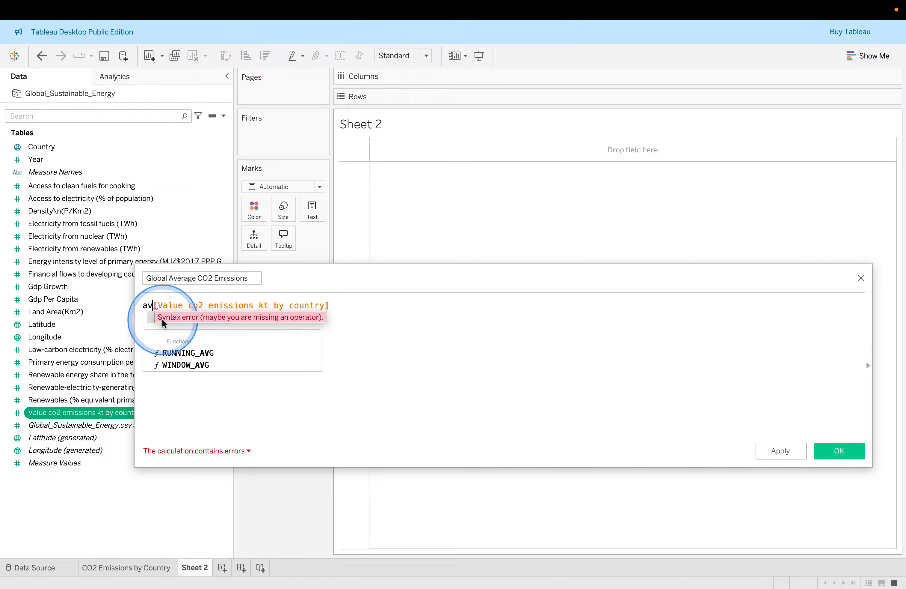
key("BackSpace")
key("BackSpace")
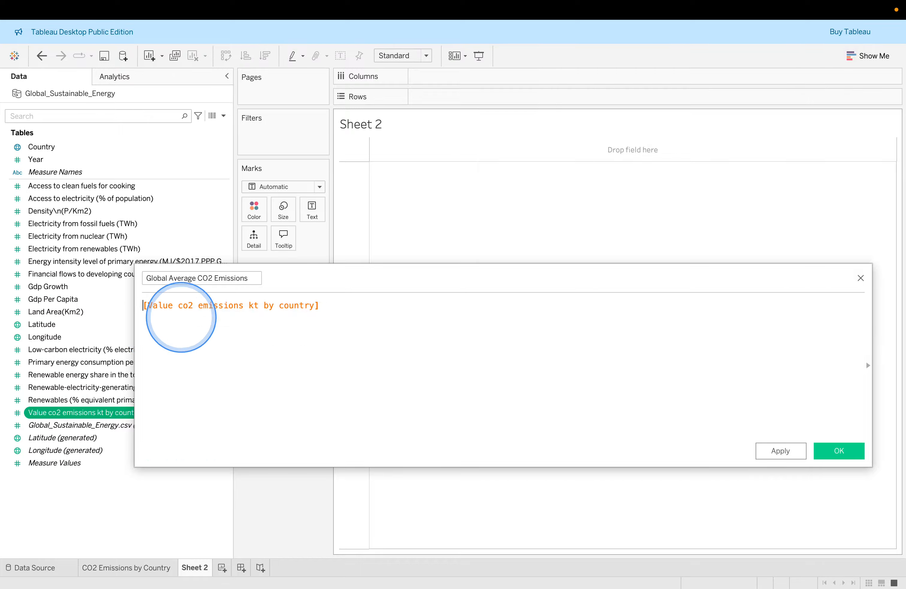
type("AV")
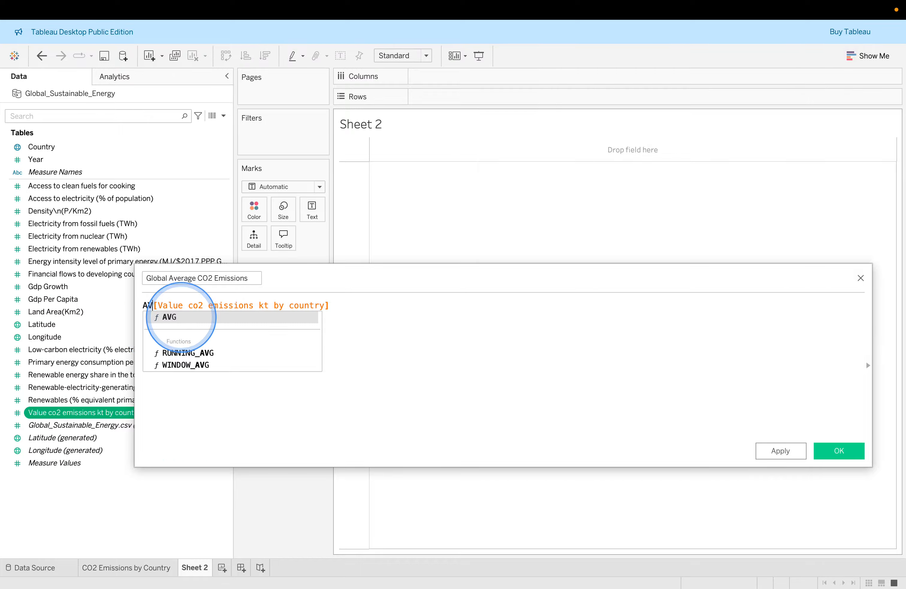
type("G")
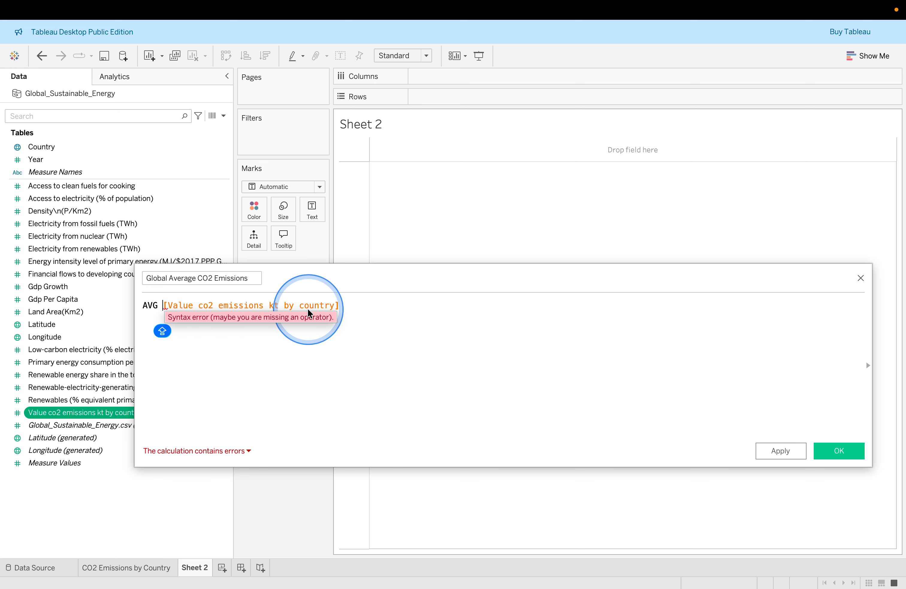
Step: Check the formula in lab step 4 in Google Chrome, and in Tableau complete it as AVG ([Value co2 emissions kt by country])
key("ctrl+Right")
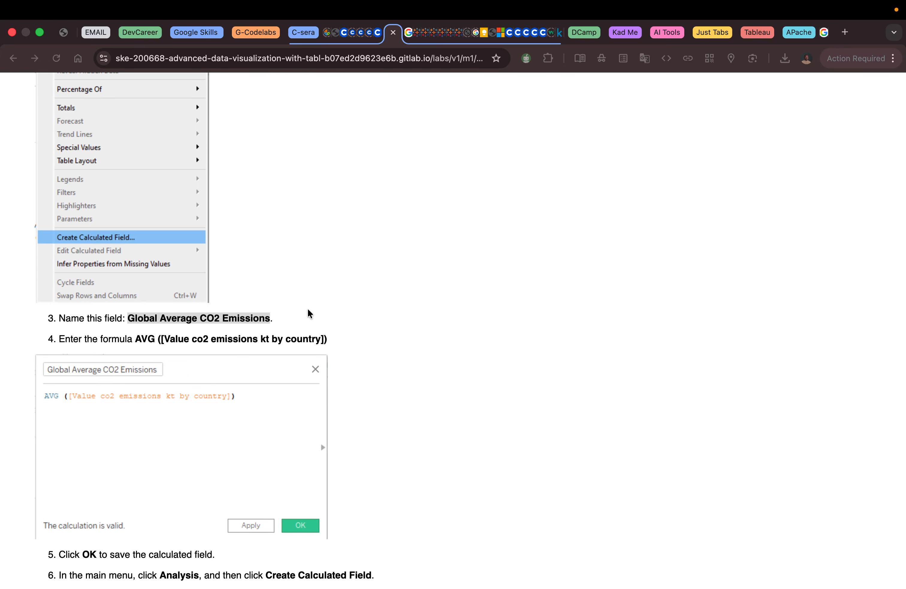
key("ctrl+Left")
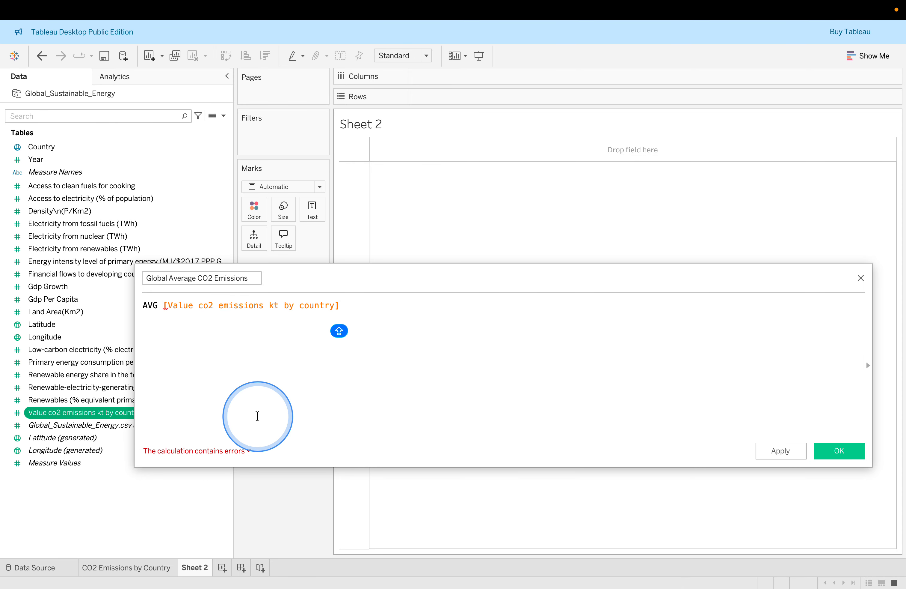
left_click(232, 450)
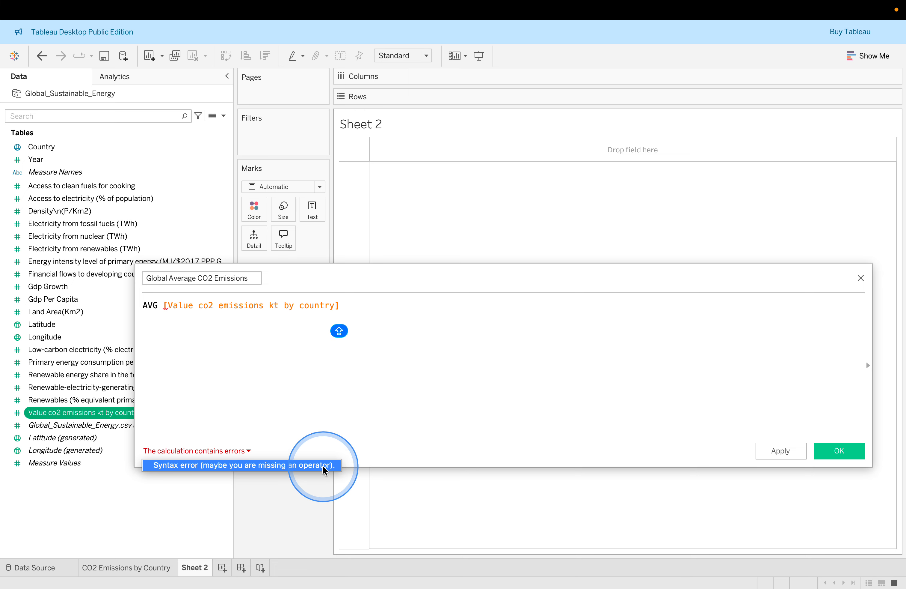
left_click(160, 305)
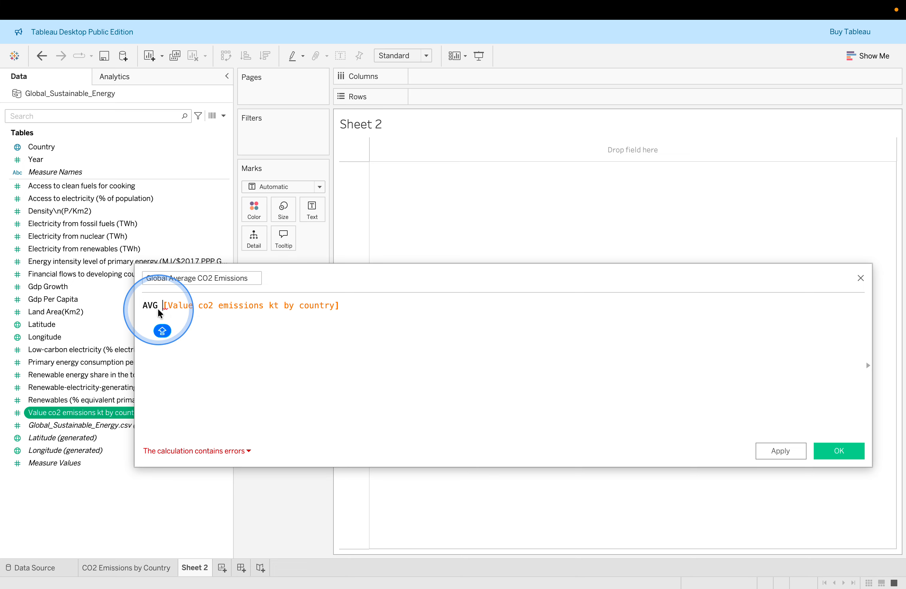
type("(")
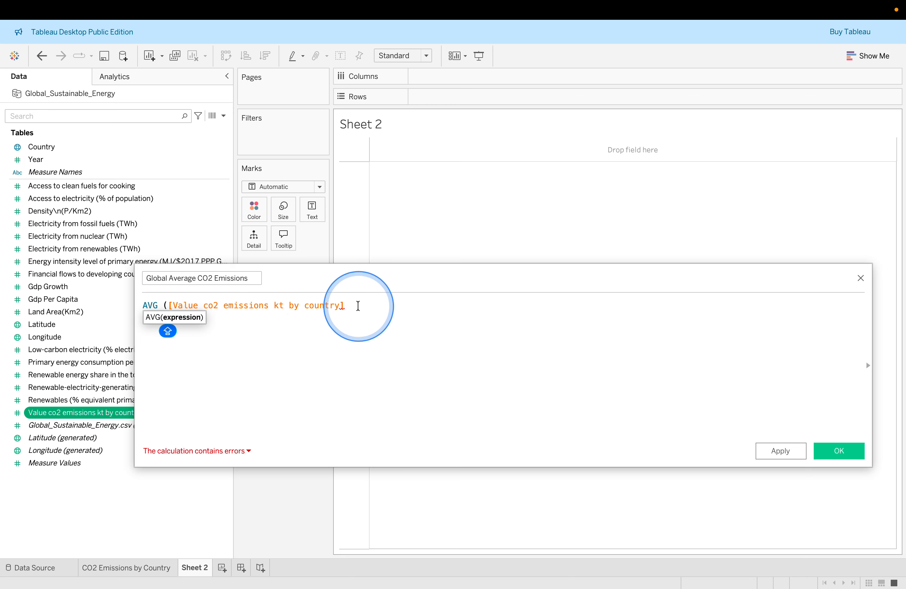
type(")")
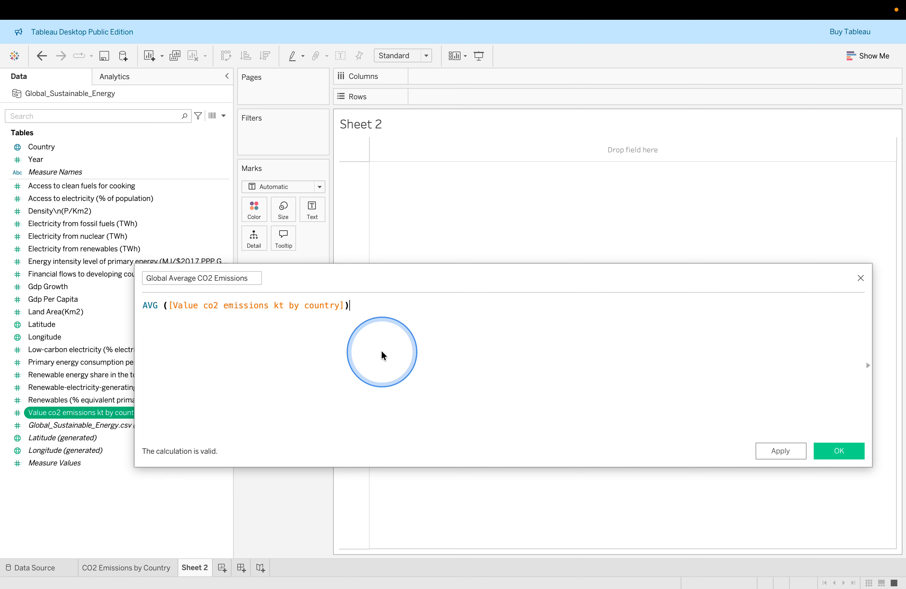
key("Return")
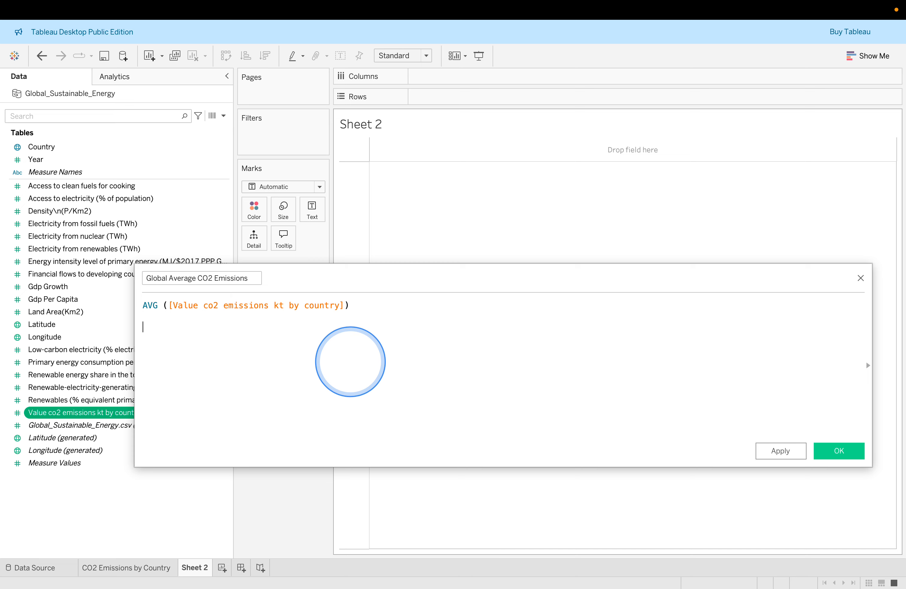
key("Caps_Lock")
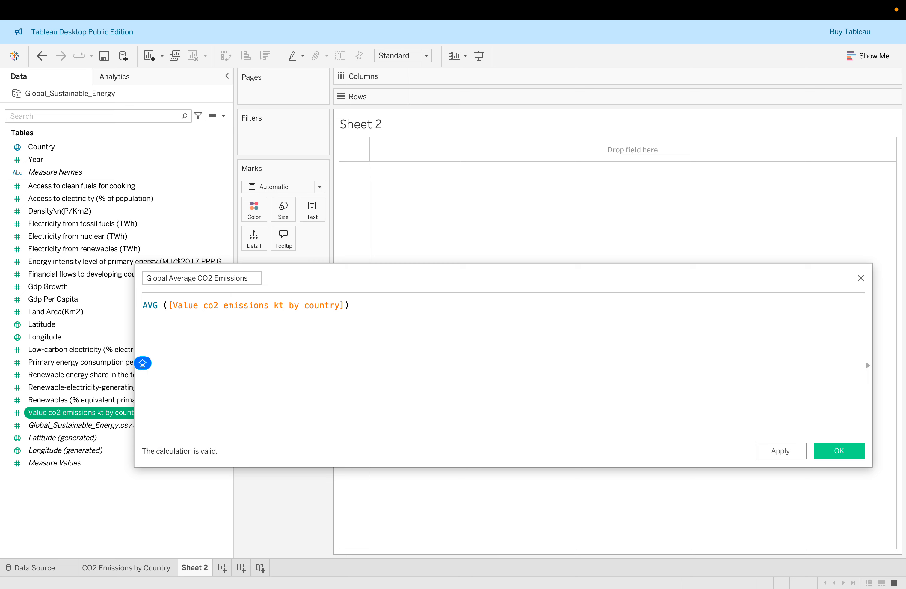
type("AV")
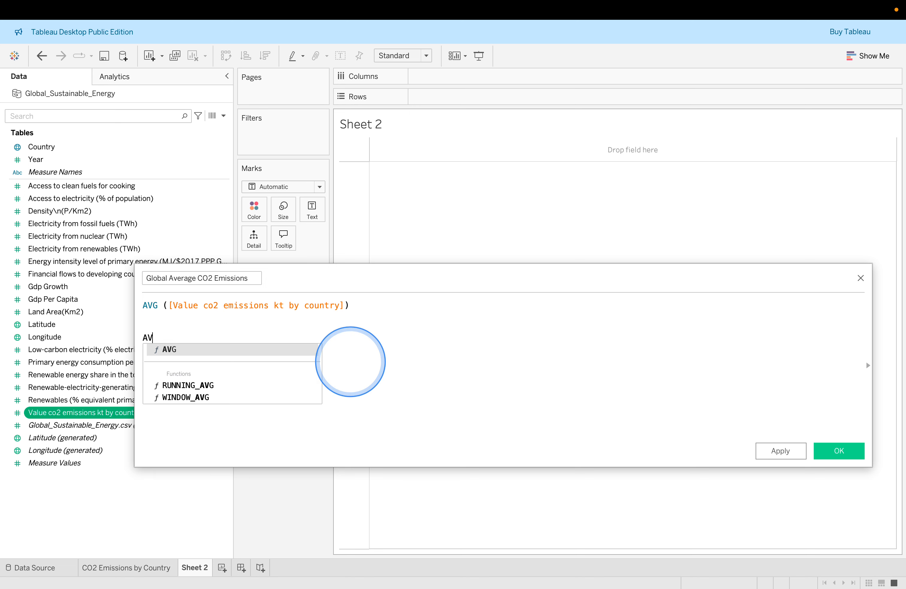
type("G")
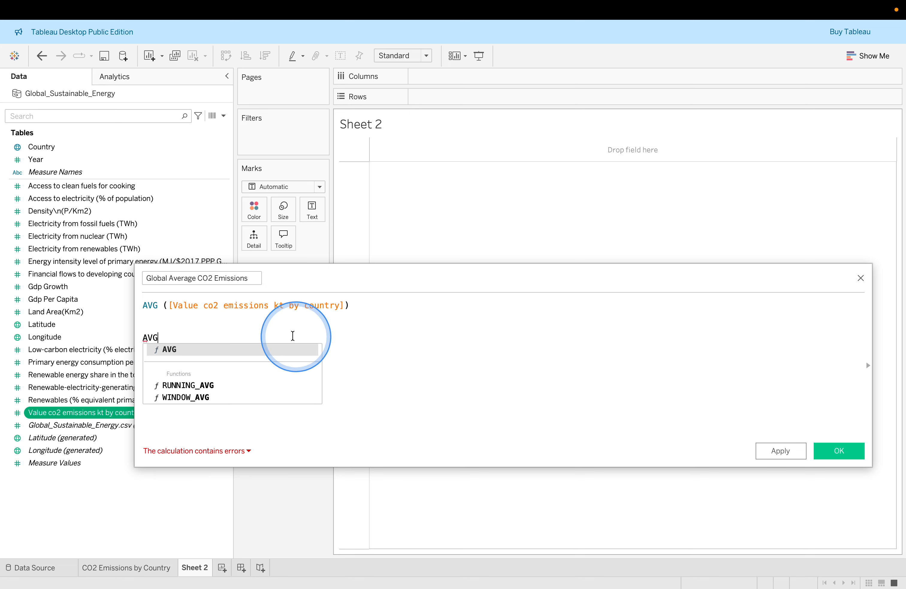
left_click(199, 349)
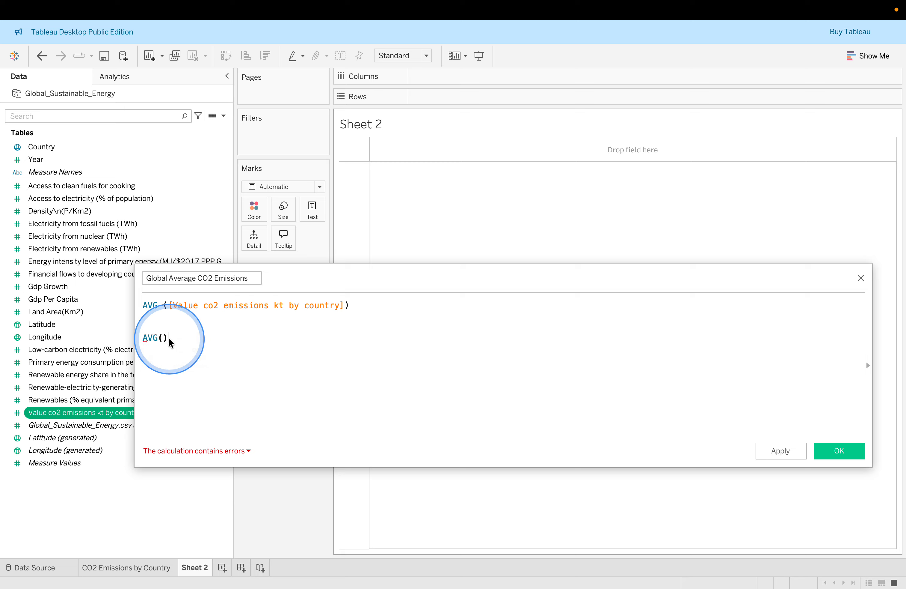
key("BackSpace")
key("BackSpace")
key("BackSpace")
key("BackSpace")
key("BackSpace")
key("BackSpace")
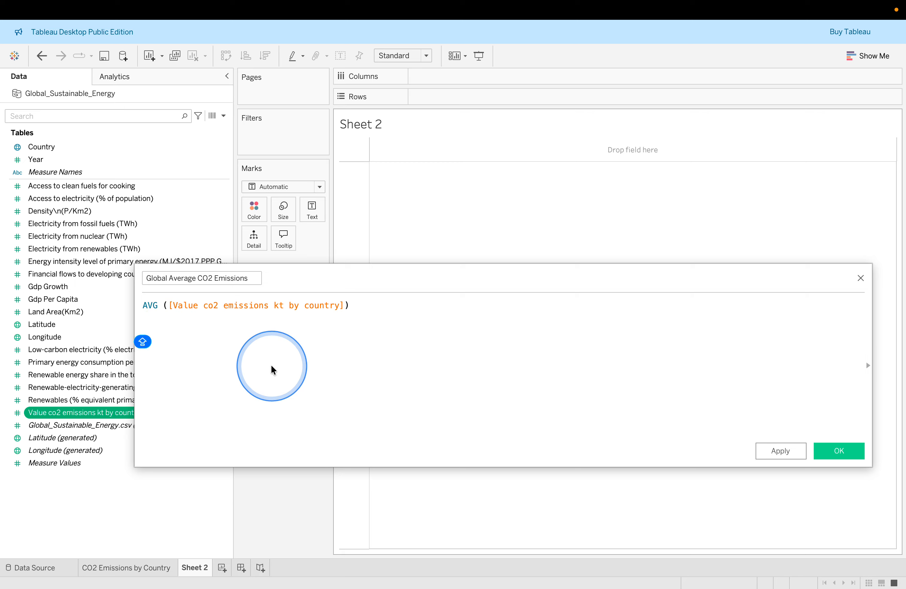
Step: Save the Global Average CO2 Emissions calculated field, and read lab steps 5 to 10 in Google Chrome
left_click(780, 450)
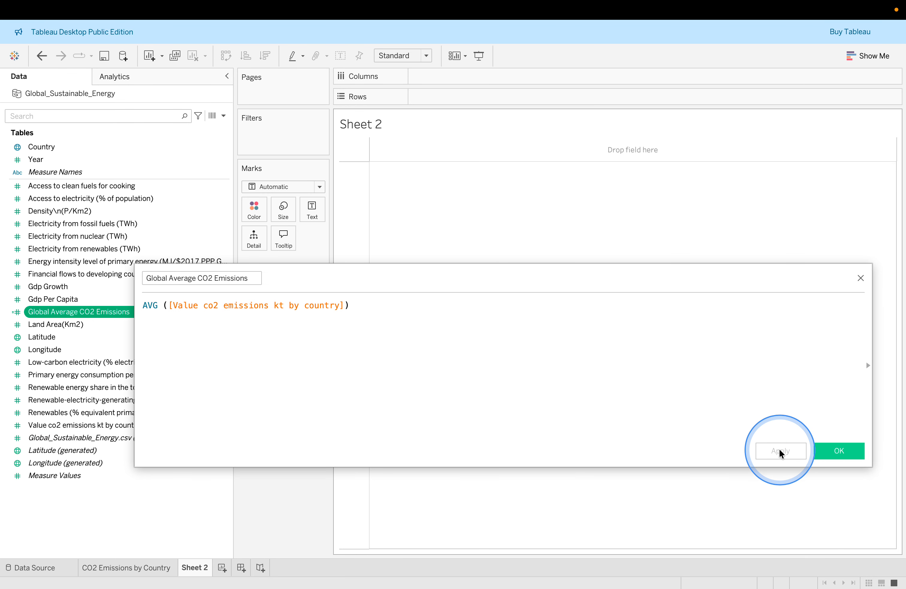
left_click(840, 451)
key("super+Tab")
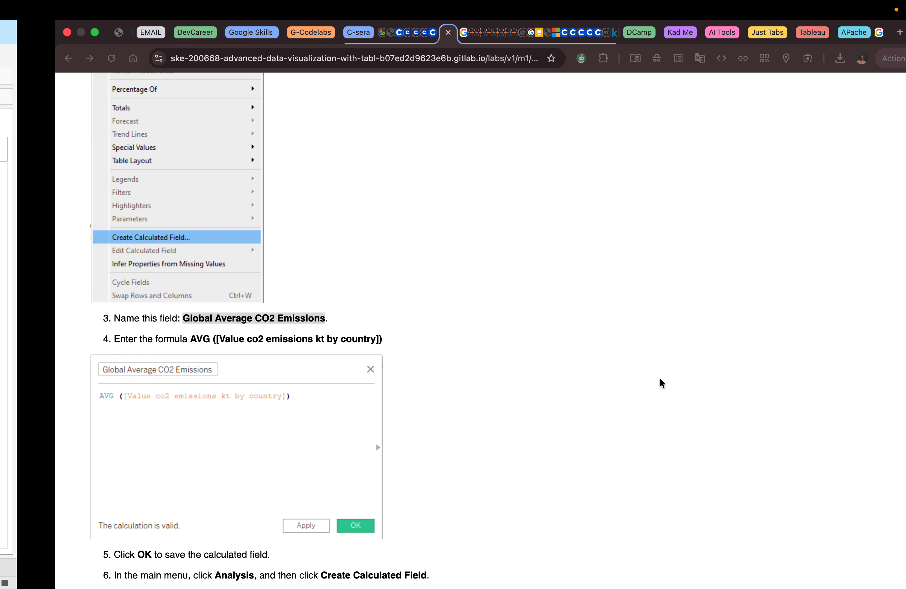
scroll(660, 379, "down", 4)
scroll(661, 380, "down", 2)
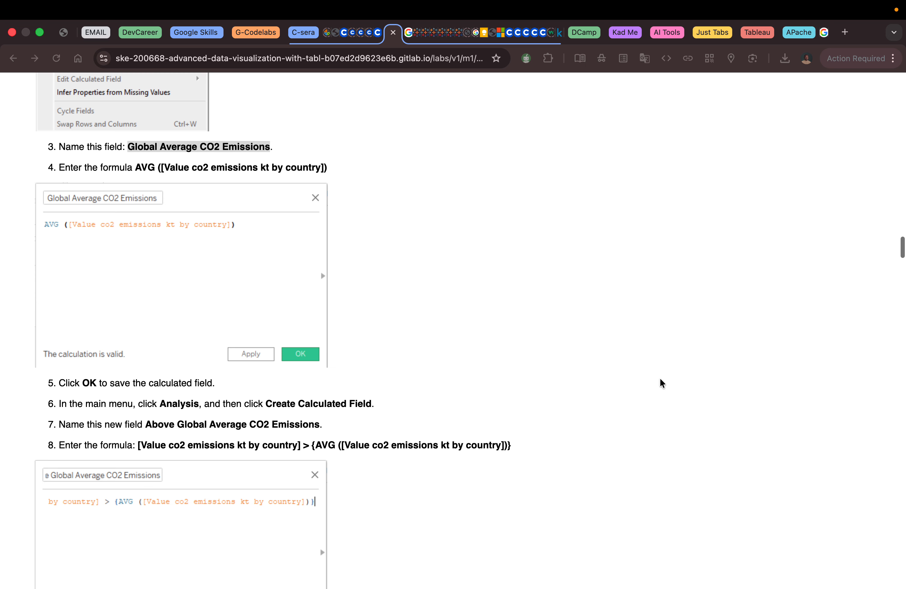
scroll(660, 378, "down", 3)
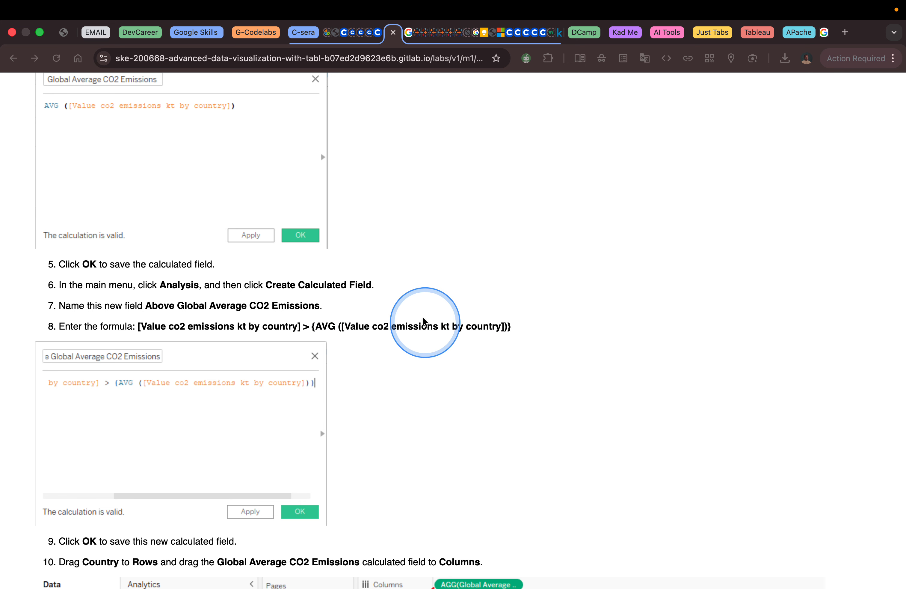
scroll(447, 336, "down", 3)
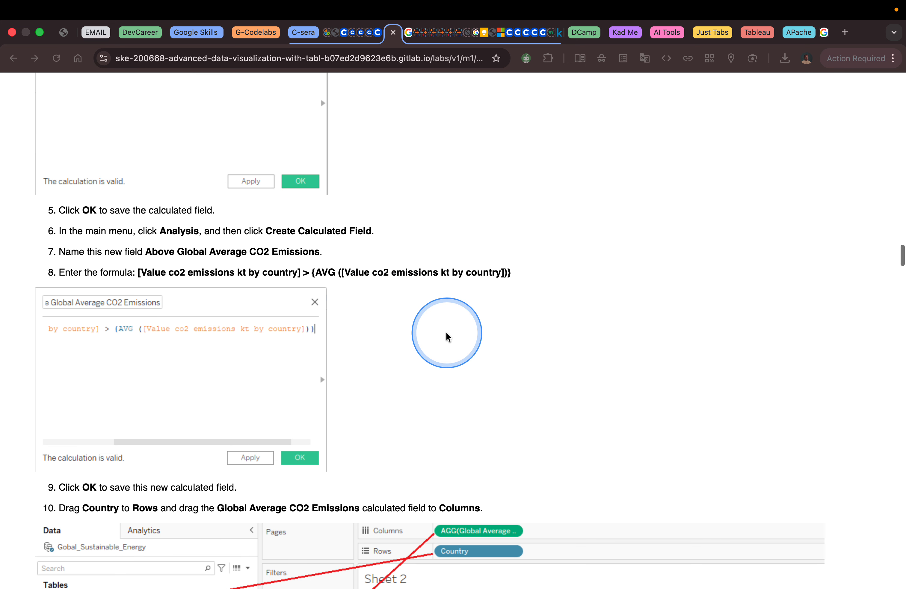
Step: Switch to Tableau and start another calculated field from Value co2 emissions kt by country
key("ctrl+Left")
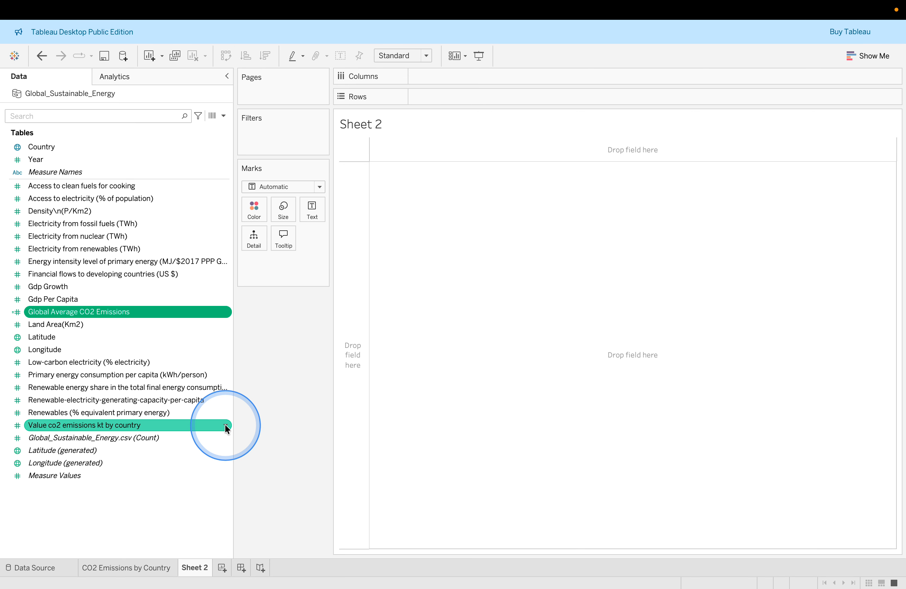
left_click(225, 425)
mouse_move(239, 286)
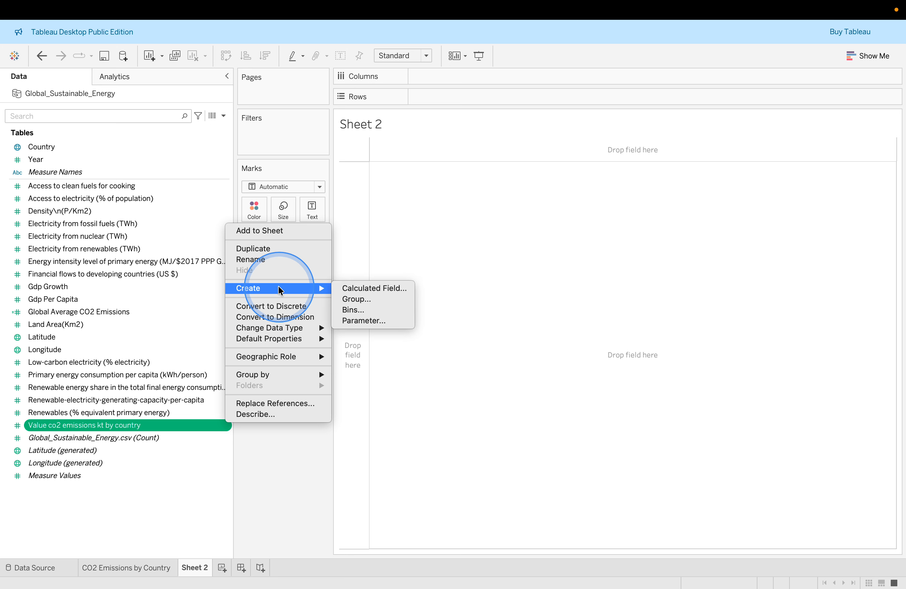
left_click(354, 289)
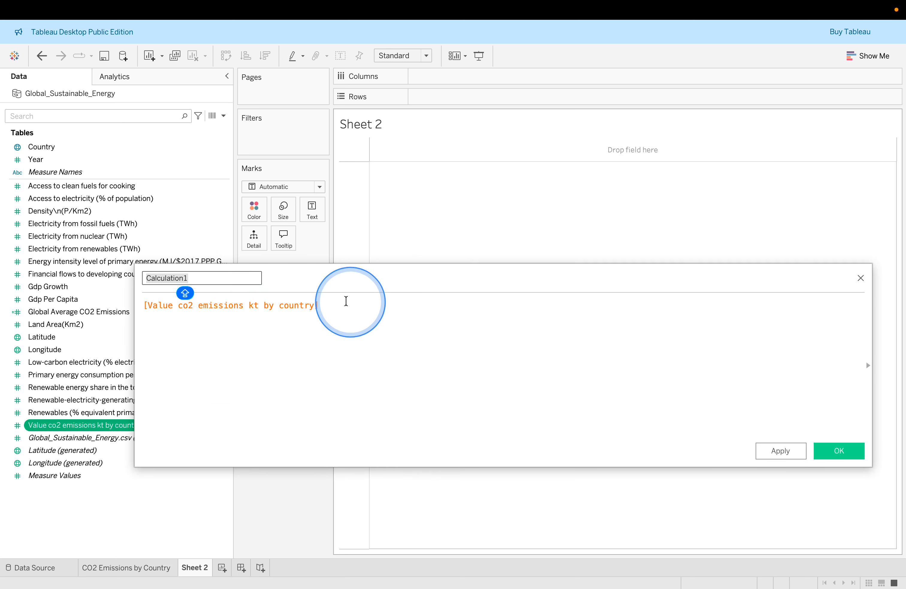
left_click(143, 306)
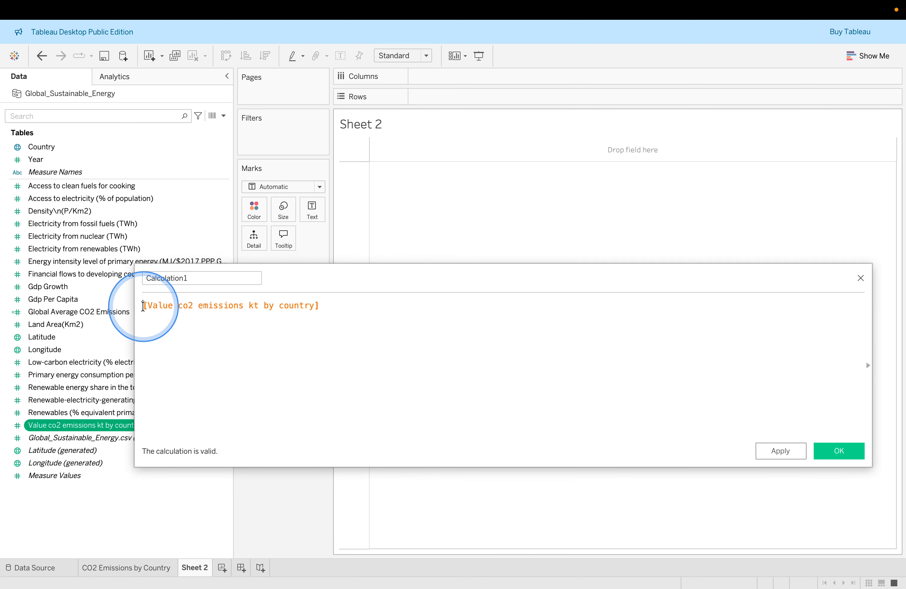
left_click(162, 345)
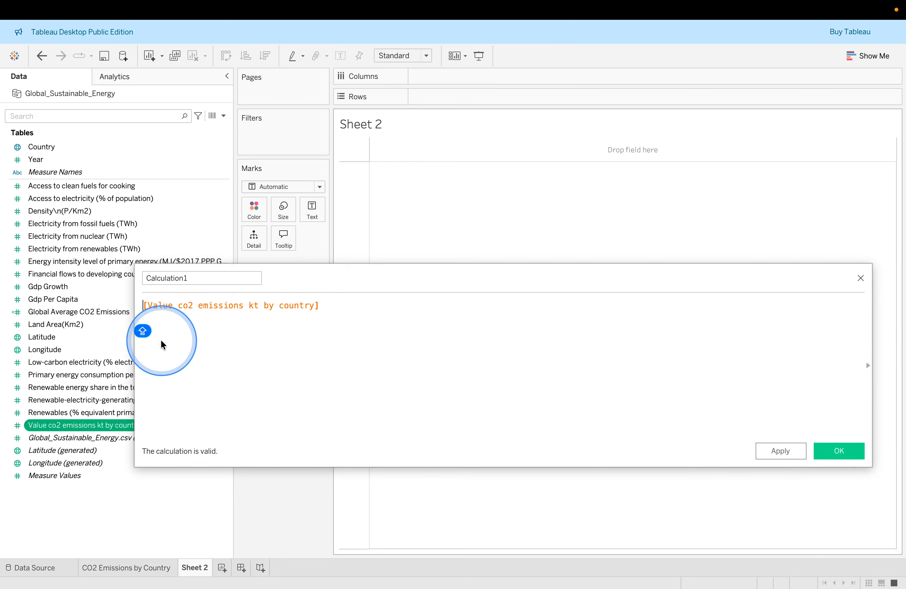
Step: Copy the comparison from lab step 8 in Google Chrome, and in Tableau append > {AVG ([Value co2 emissions kt by country])} to the formula
key("ctrl+Right")
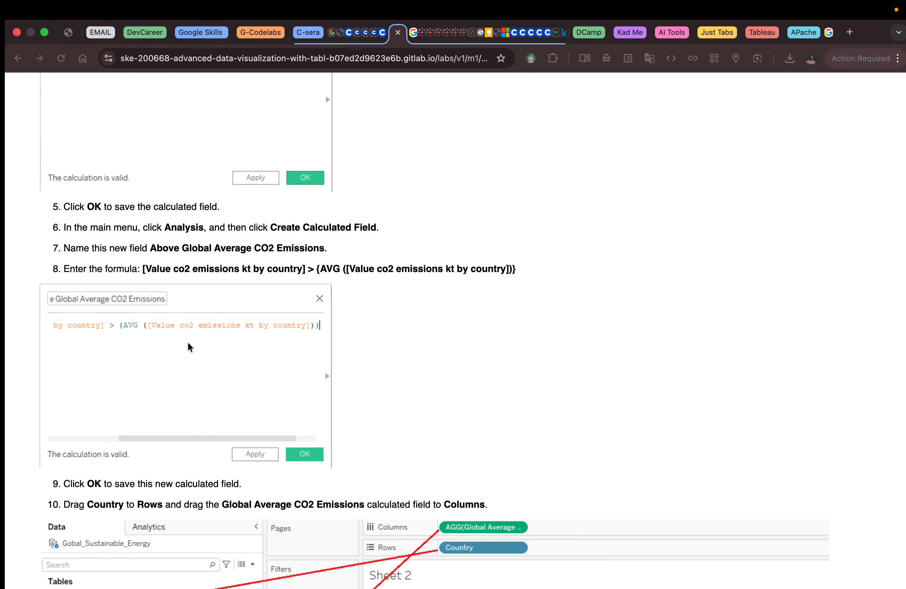
left_click(185, 332)
scroll(187, 337, "up", 3)
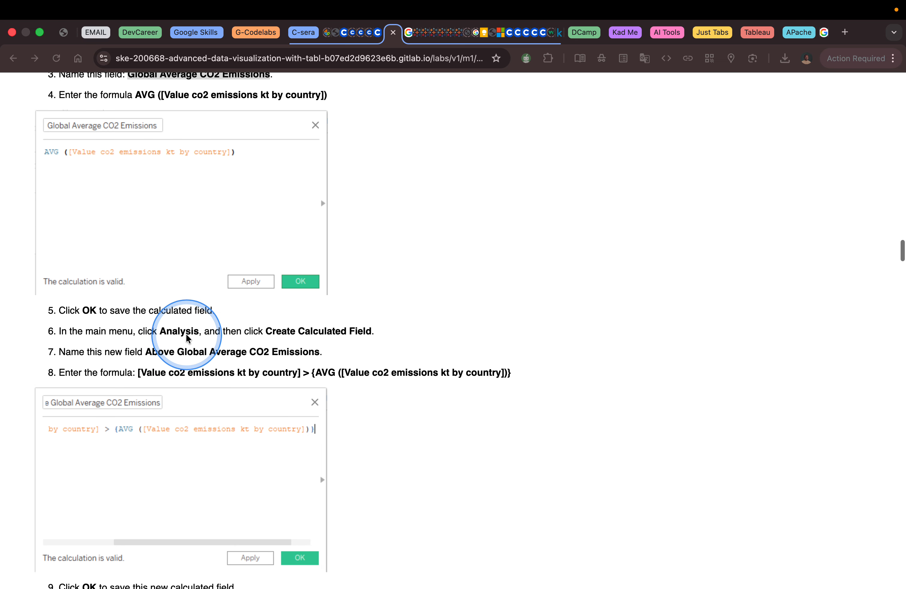
scroll(187, 338, "down", 2)
scroll(186, 337, "down", 3)
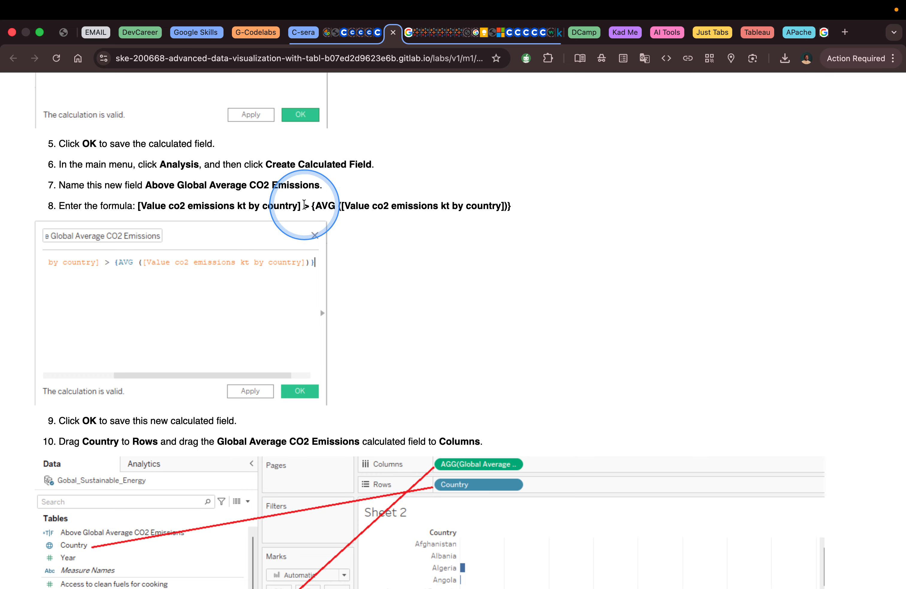
left_click_drag(303, 205, 537, 211)
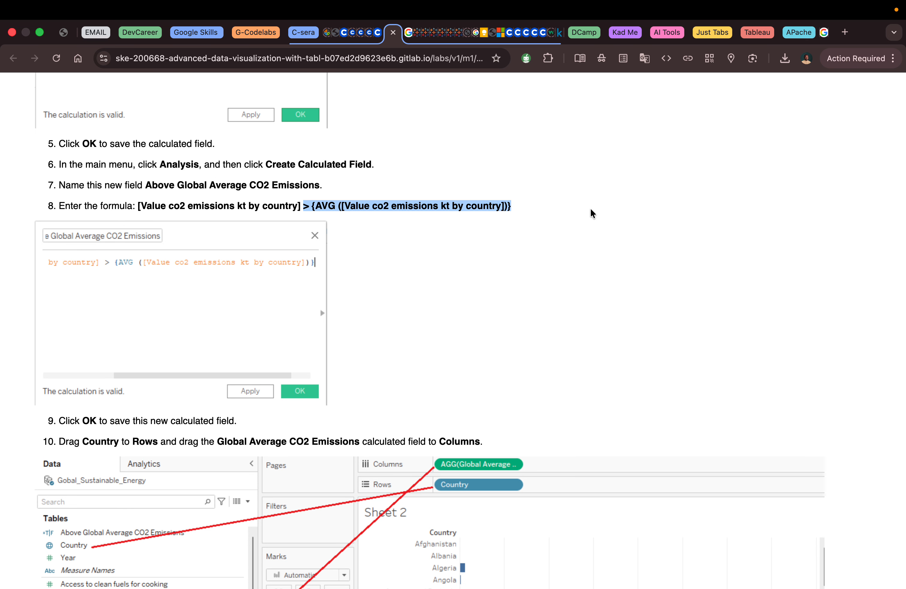
key("ctrl+Left")
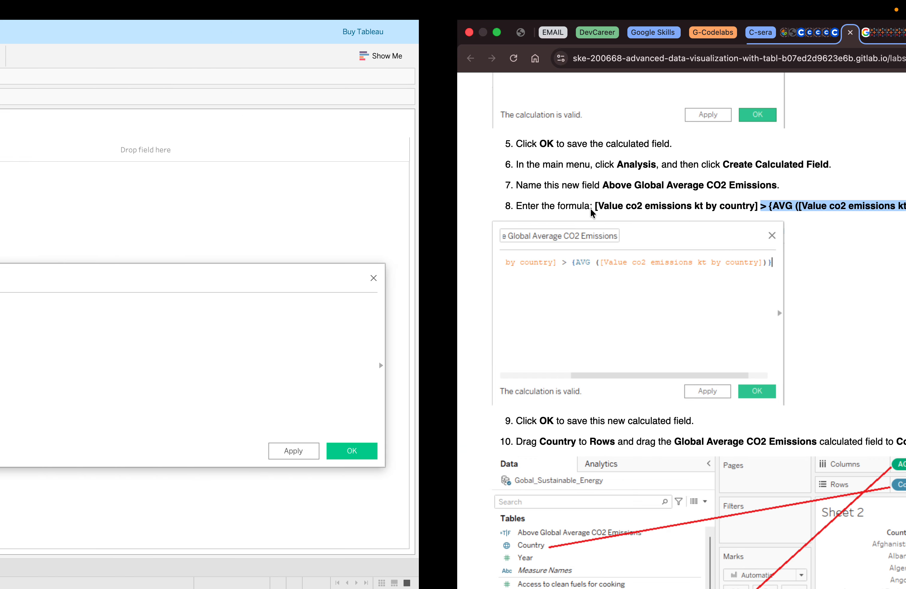
left_click(338, 322)
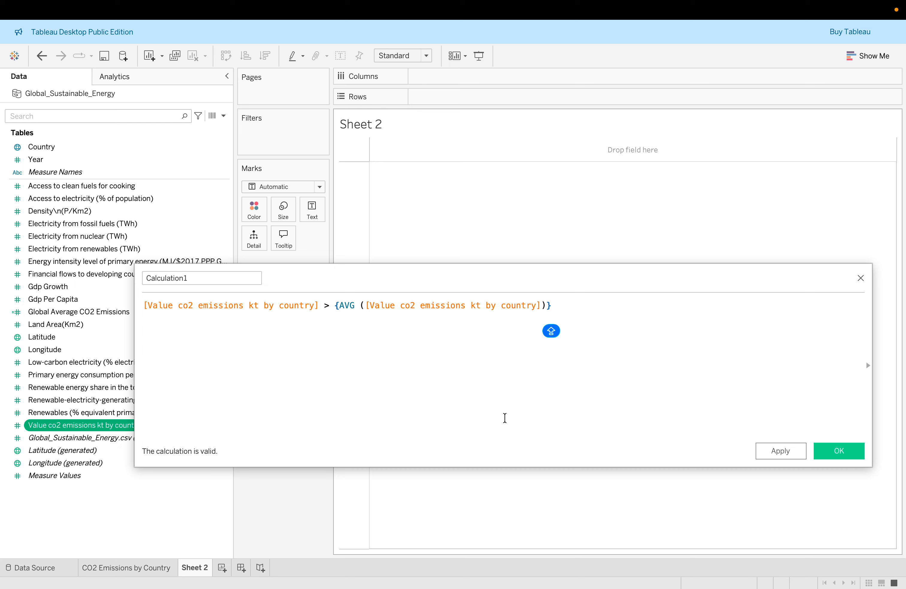
Step: Copy the field name from lab step 7 in Google Chrome, and in Tableau name the calculated field Above Global Average CO2 Emissions
key("ctrl+Right")
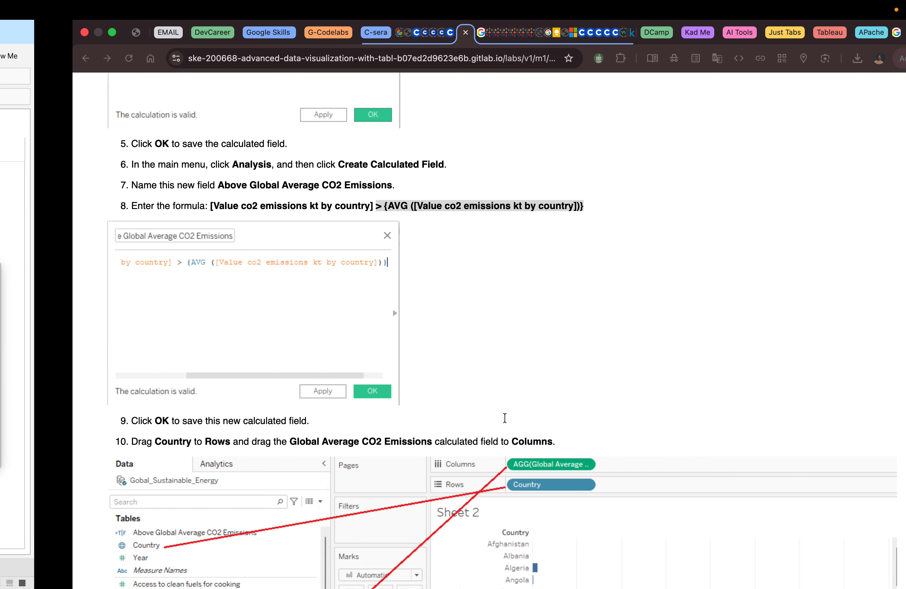
left_click(145, 191)
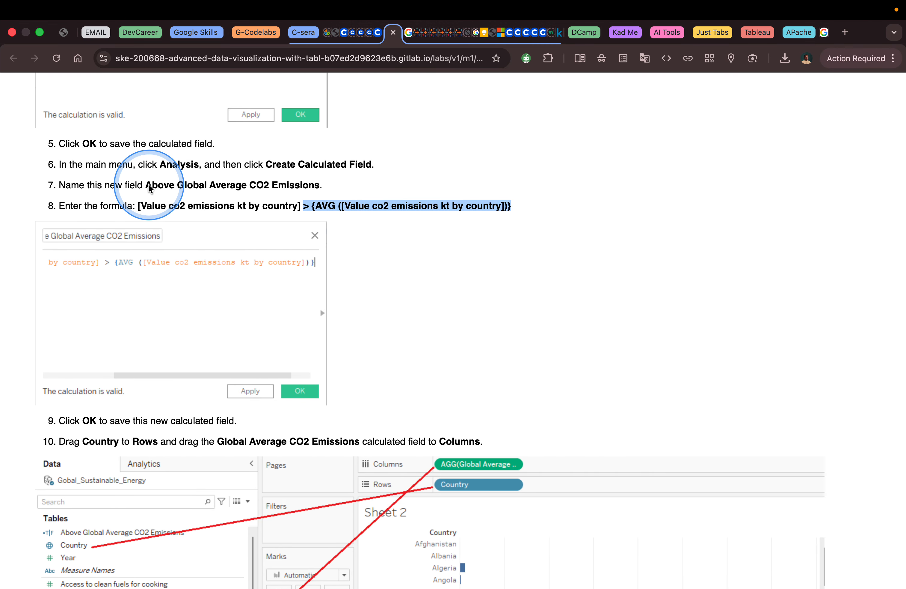
left_click_drag(145, 188, 322, 187)
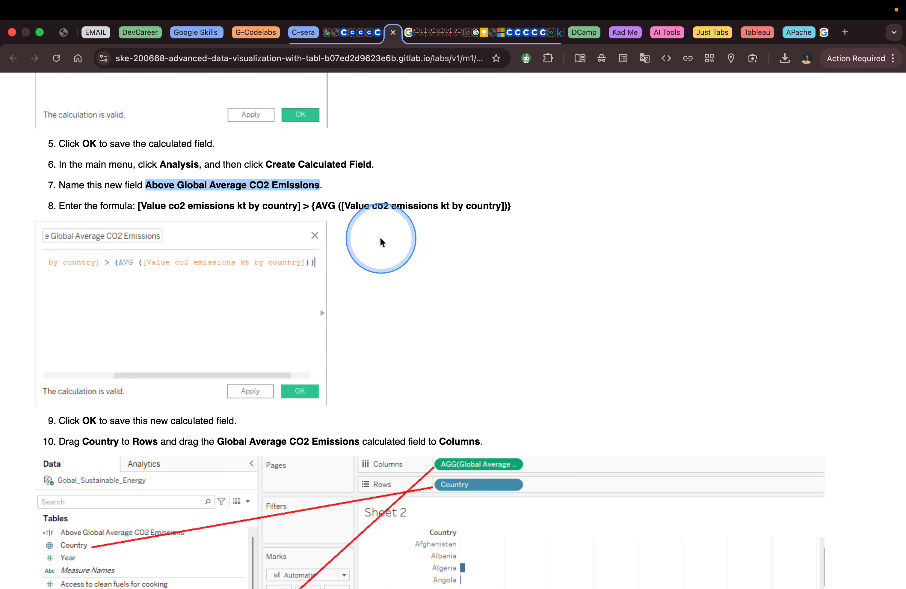
key("ctrl+Left")
left_click(179, 278)
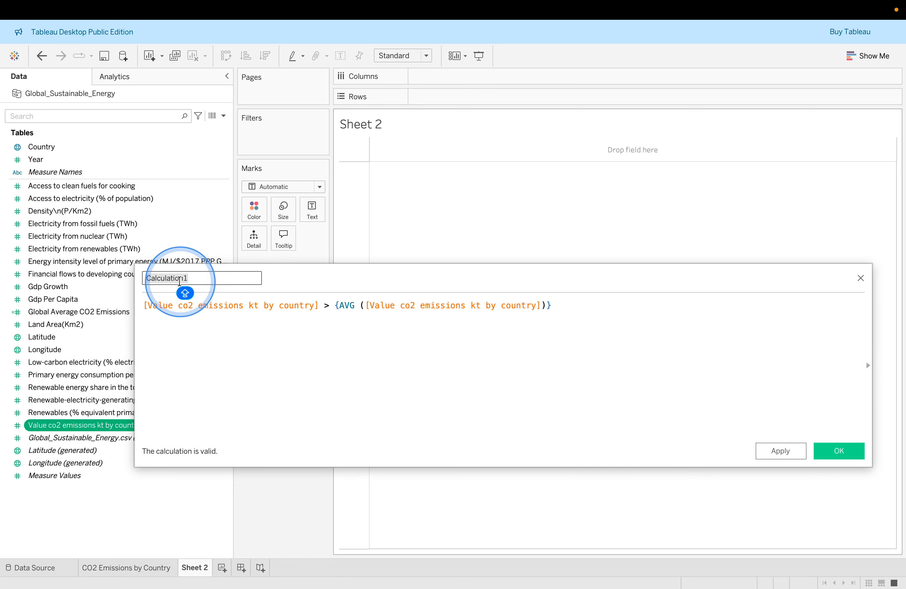
Step: Read lab steps 9 to 13 in Google Chrome on building, colouring and filtering the sheet
key("ctrl+Right")
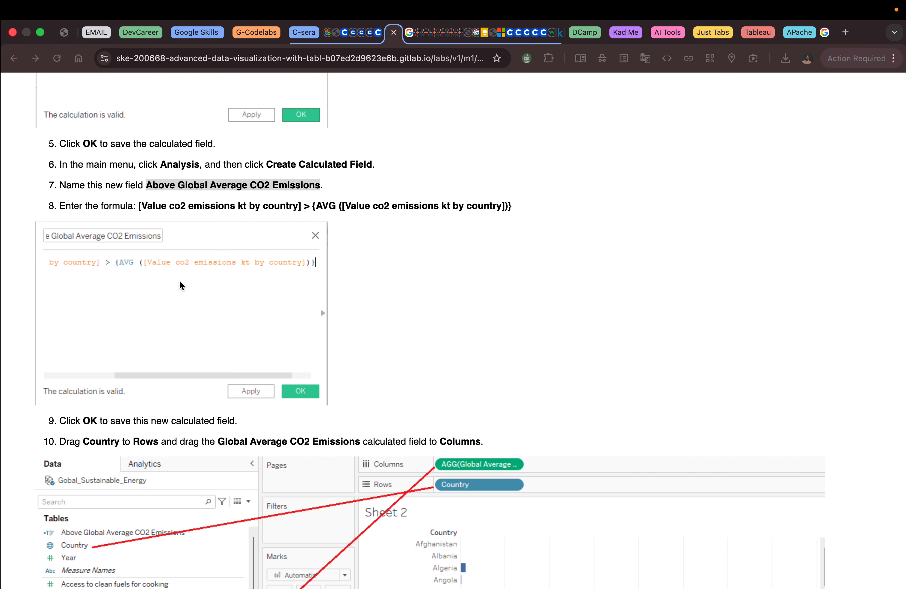
scroll(344, 343, "down", 3)
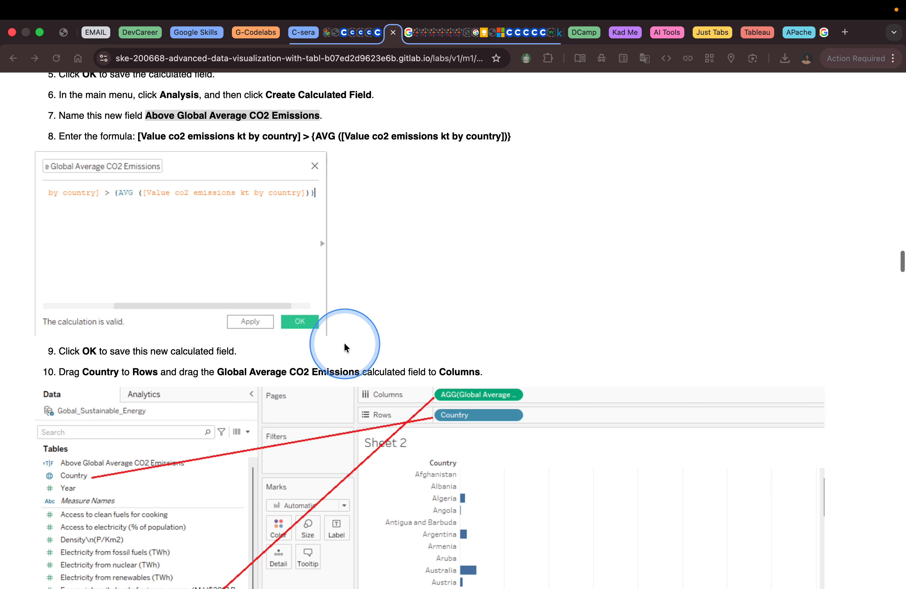
scroll(345, 343, "up", 3)
scroll(345, 343, "down", 4)
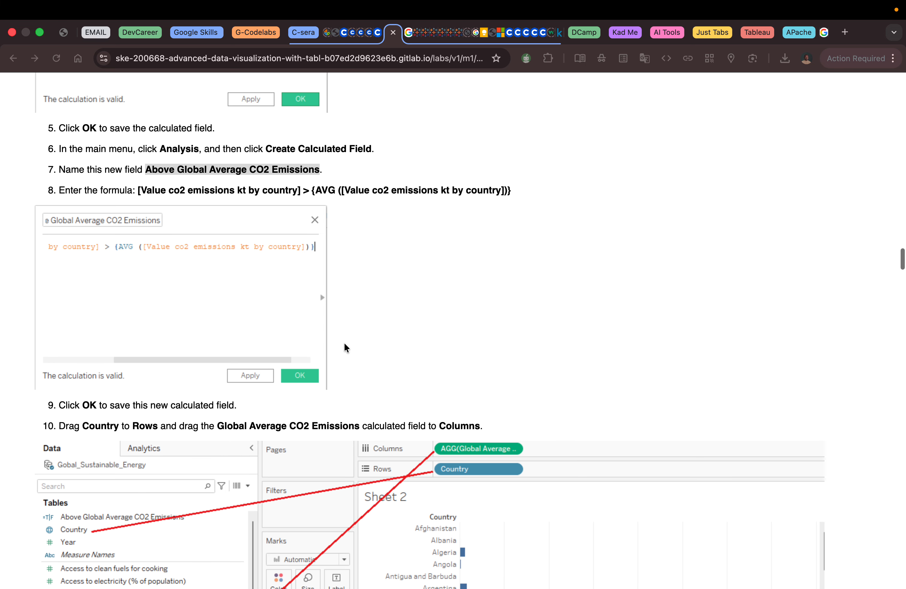
scroll(345, 347, "down", 6)
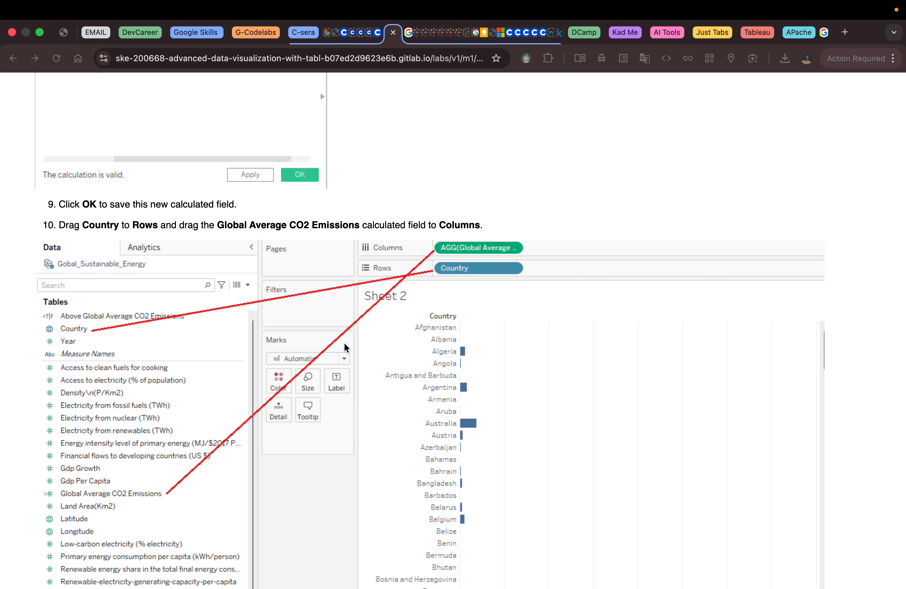
left_click(368, 327)
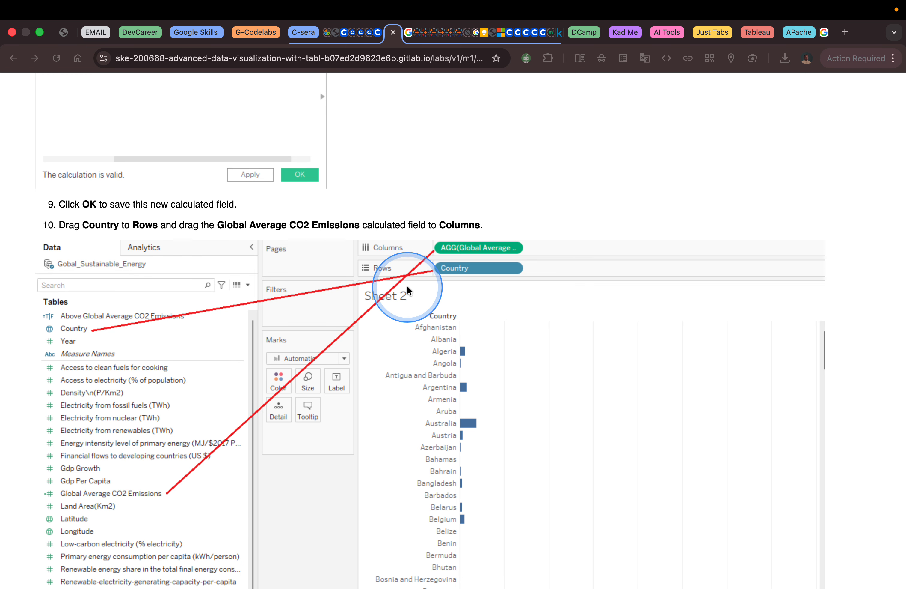
scroll(447, 267, "down", 9)
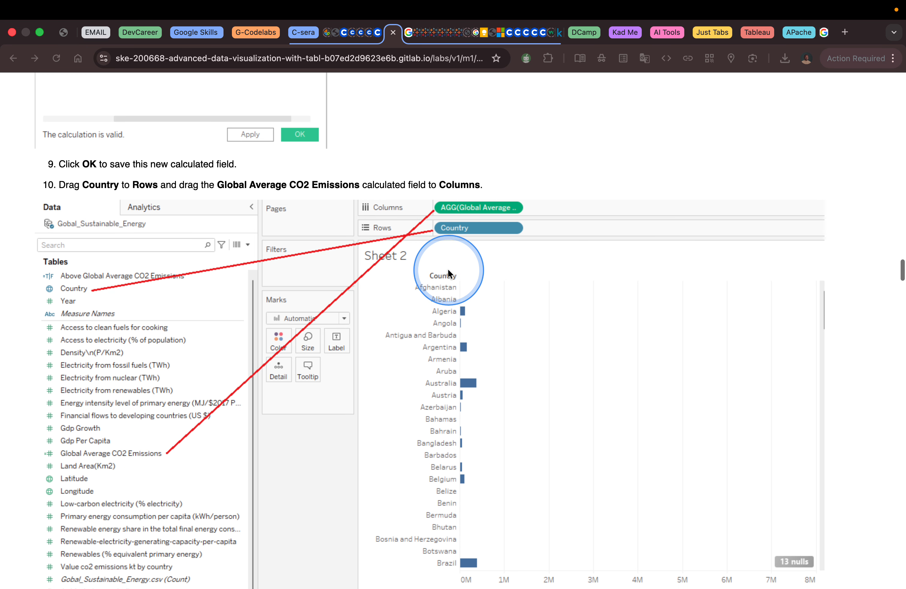
scroll(448, 269, "down", 4)
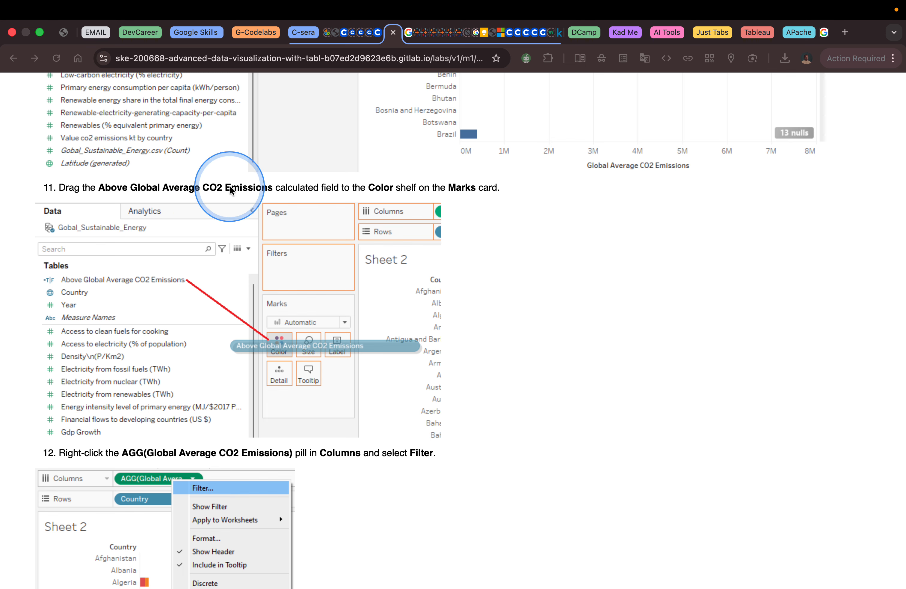
scroll(274, 321, "down", 4)
scroll(275, 321, "down", 3)
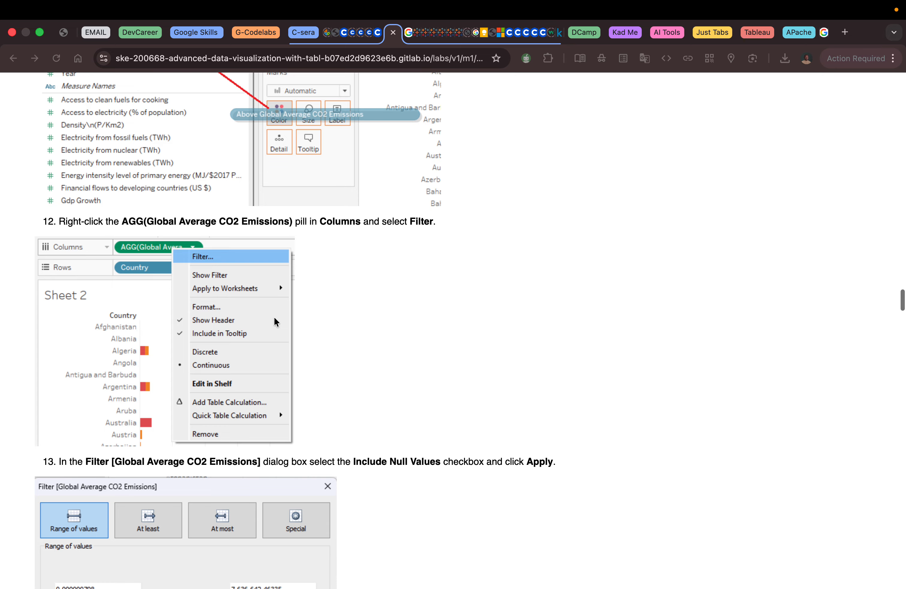
scroll(273, 315, "down", 1)
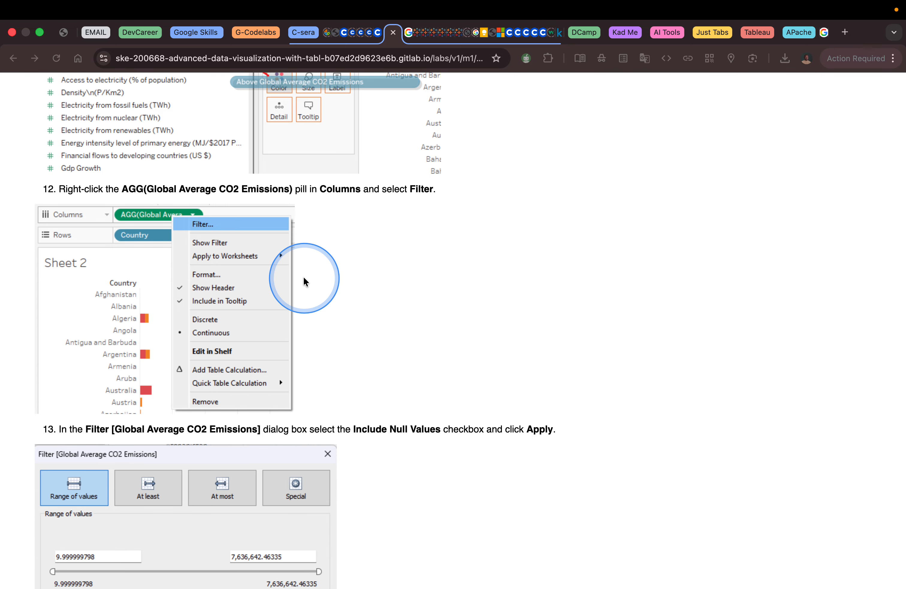
Step: Switch to Tableau and save the Above Global Average CO2 Emissions calculated field
key("ctrl+Left")
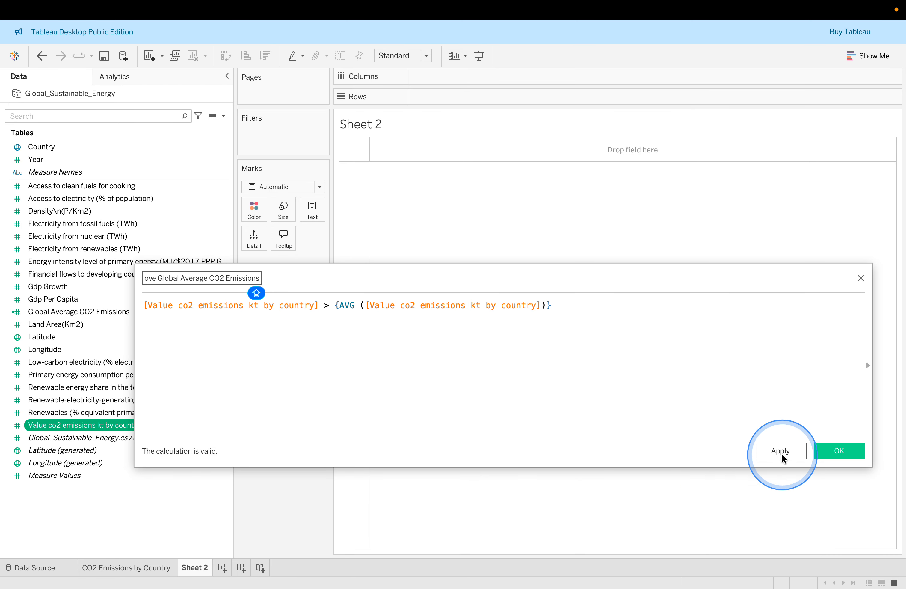
left_click(782, 452)
left_click(833, 452)
Step: Place the Country field on Rows in Sheet 2, and return to the lab instructions in Google Chrome
left_click(211, 223)
left_click_drag(81, 154, 454, 96)
key("ctrl+Right")
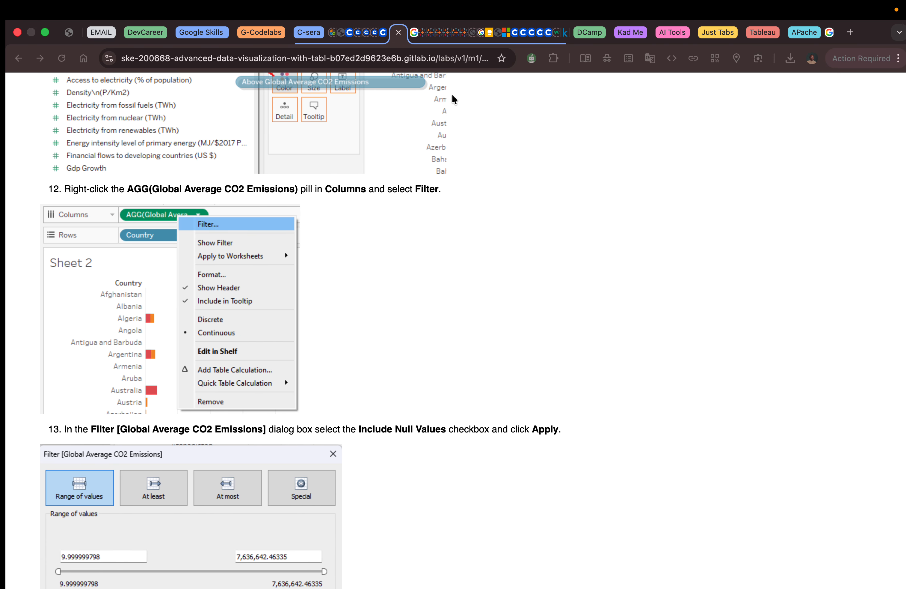
Step: Review lab step 10 in Google Chrome, and in Tableau place Global Average CO2 Emissions on Columns in Sheet 2
scroll(486, 181, "up", 1)
key("ctrl+Left")
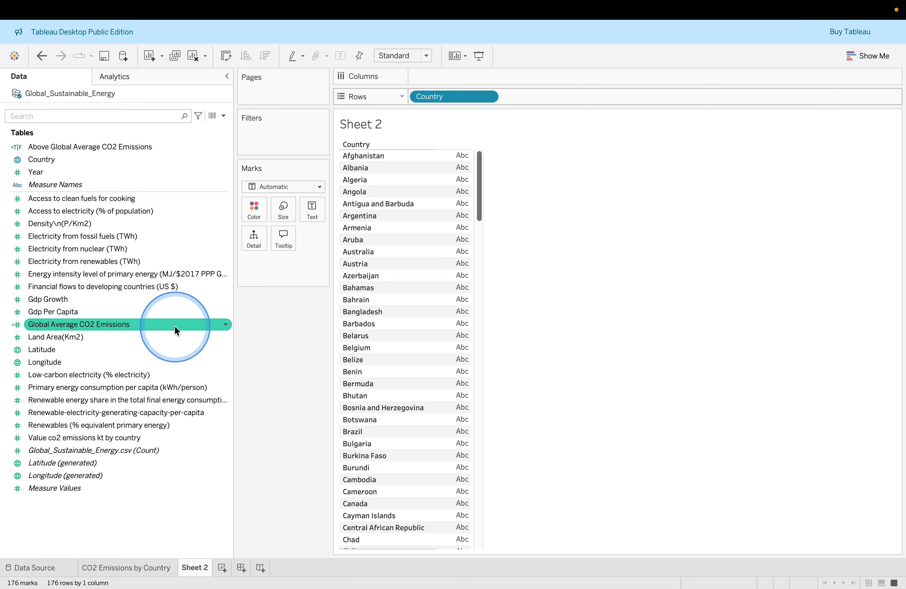
key("ctrl+Right")
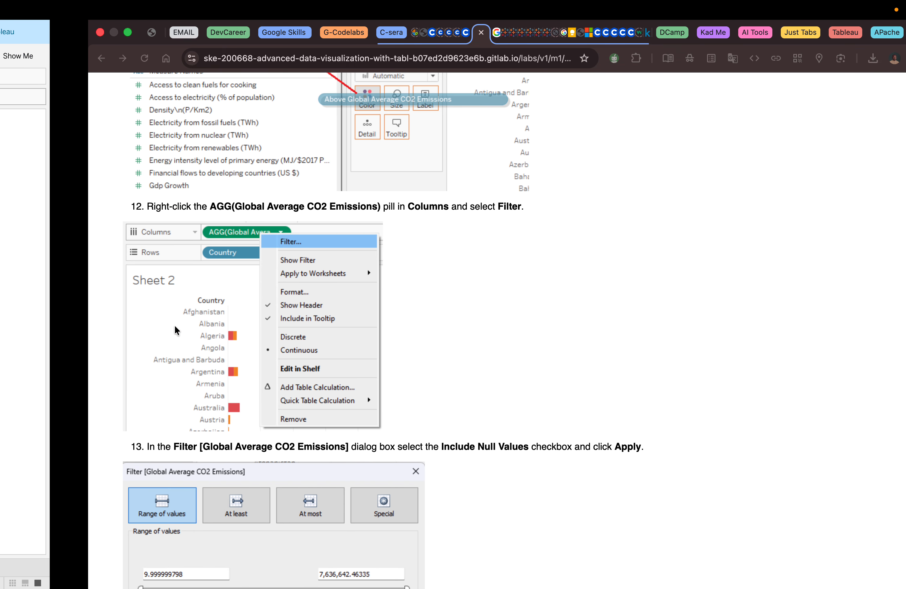
scroll(348, 256, "up", 10)
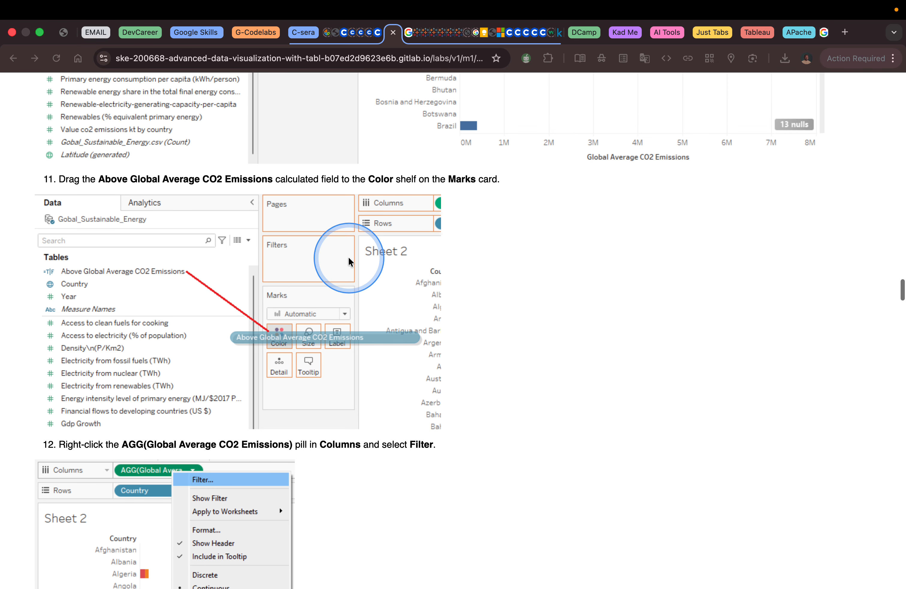
scroll(349, 257, "up", 5)
key("ctrl+Left")
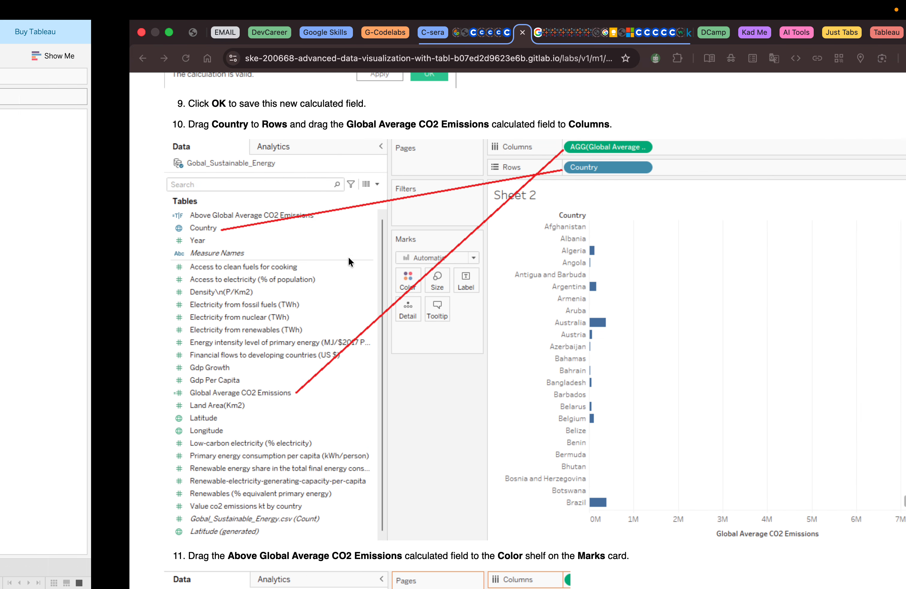
left_click_drag(162, 379, 464, 76)
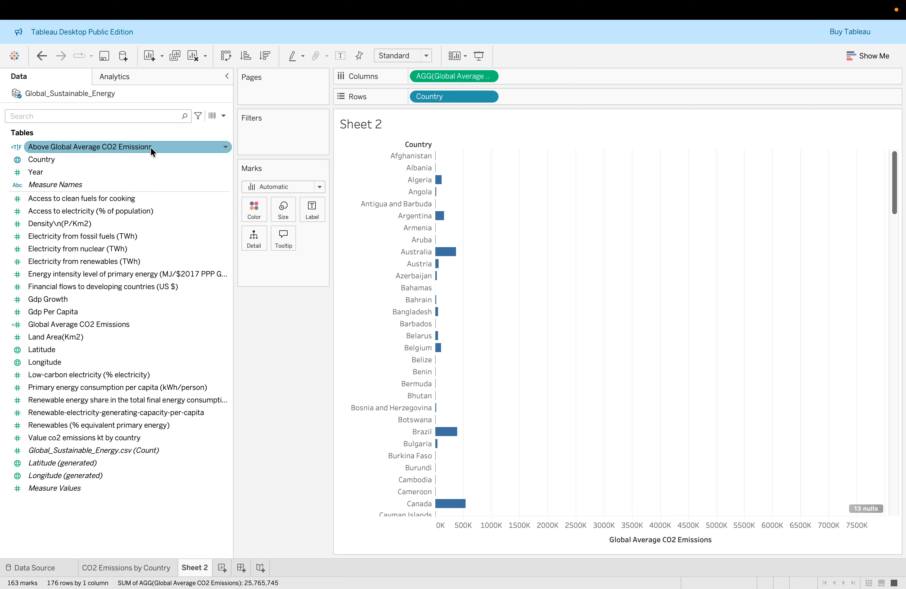
Step: Check lab steps 11 to 13 in Google Chrome, and in Tableau assign Above Global Average CO2 Emissions to Color on the Marks card
key("ctrl+Right")
left_click(229, 253)
scroll(230, 253, "down", 6)
scroll(229, 258, "down", 5)
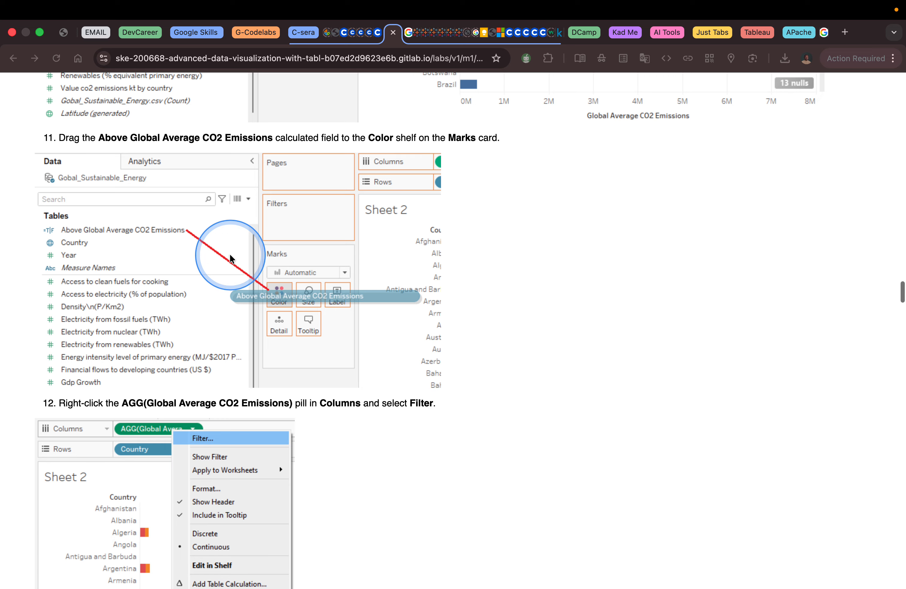
scroll(230, 257, "down", 9)
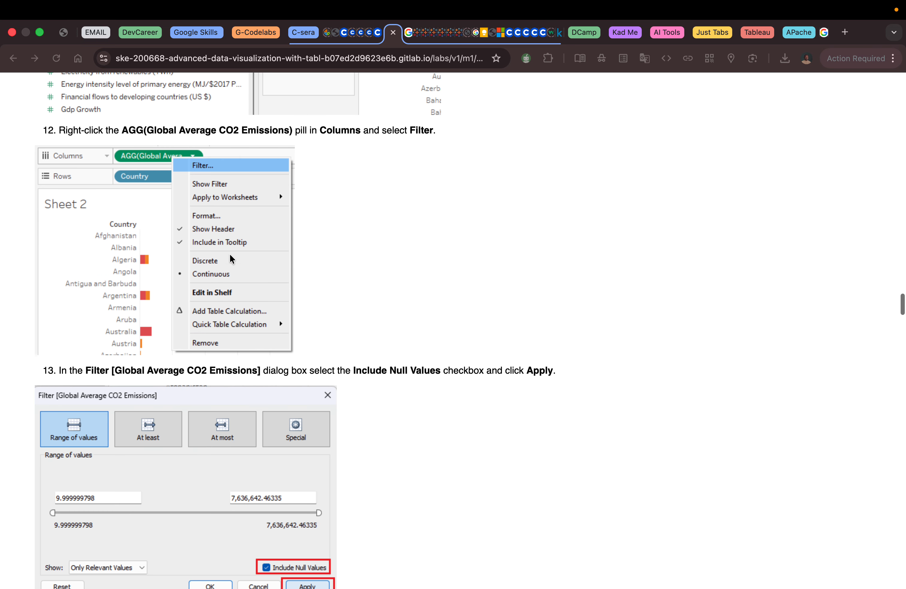
key("ctrl+Left")
left_click(107, 147)
left_click_drag(107, 147, 254, 210)
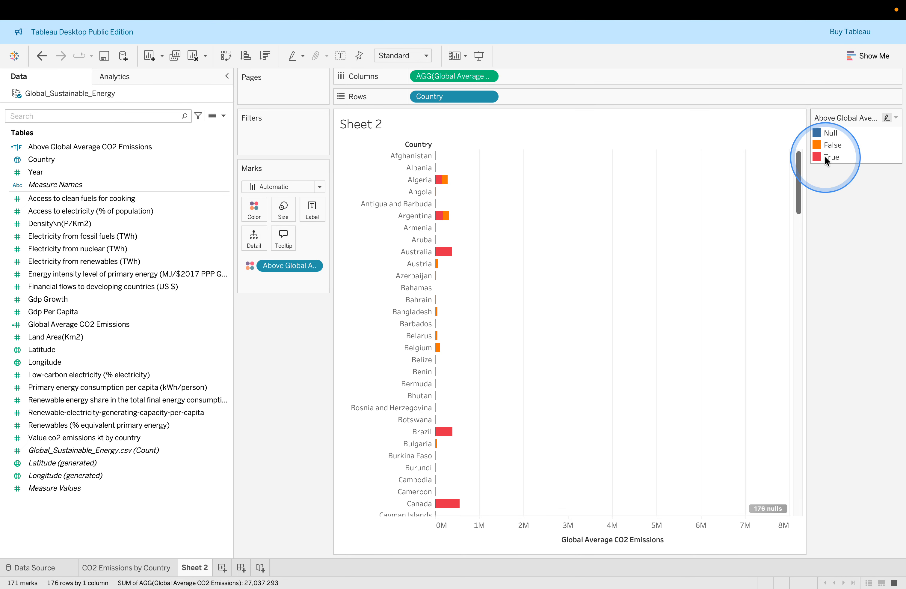
Step: Read lab steps 12 to 16 in Google Chrome on filtering Global Average CO2 Emissions and handling null values
key("ctrl+Right")
scroll(653, 253, "down", 8)
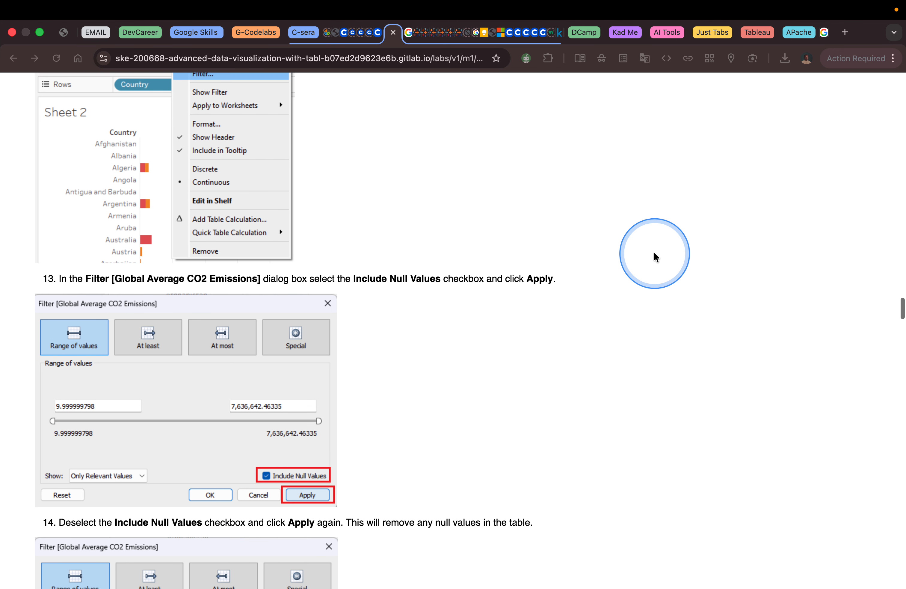
scroll(655, 253, "up", 2)
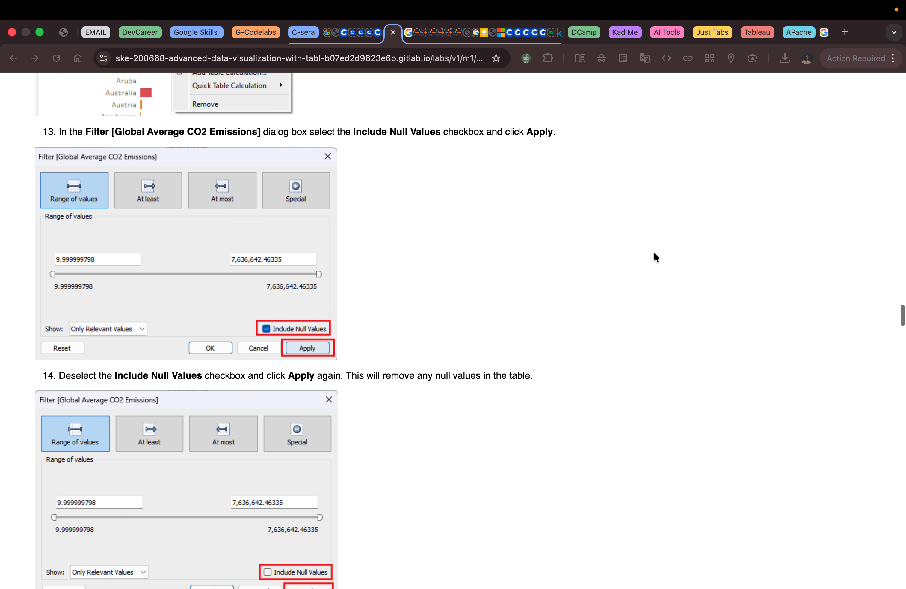
scroll(654, 253, "up", 1)
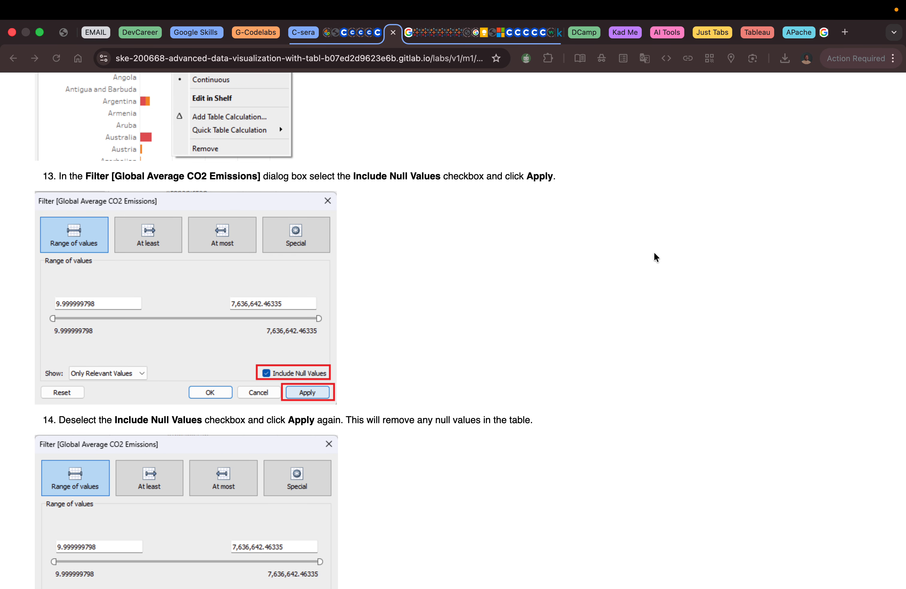
scroll(655, 253, "up", 1)
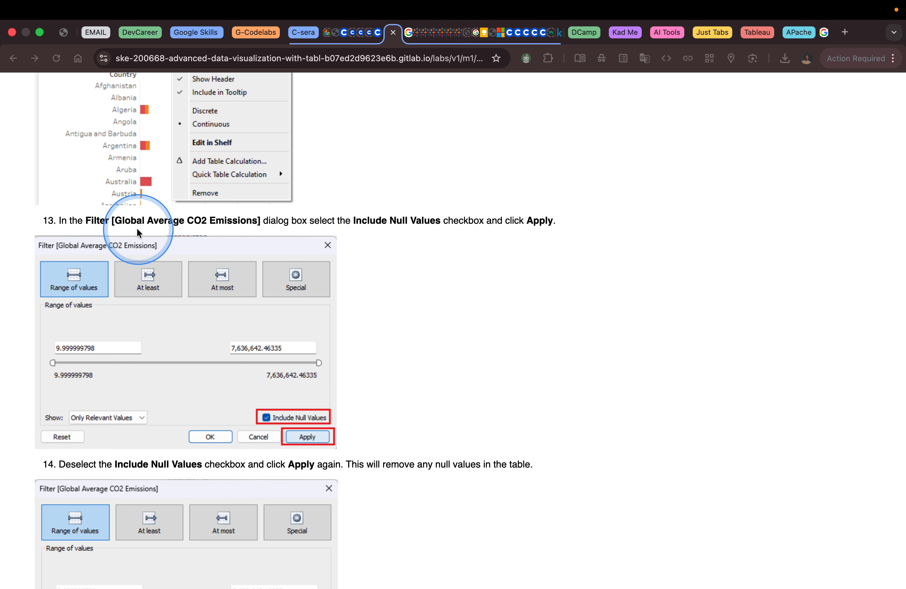
scroll(206, 220, "up", 3)
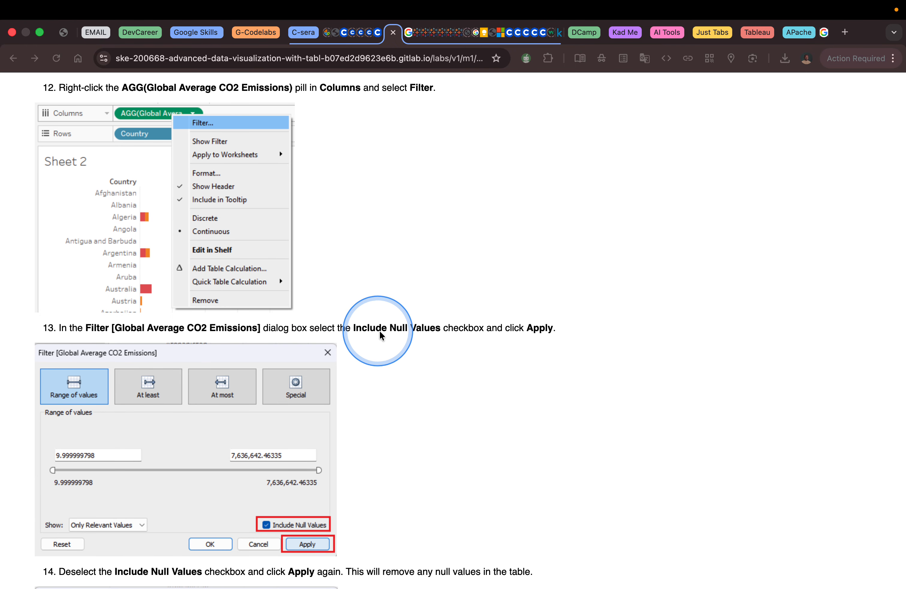
scroll(493, 331, "down", 10)
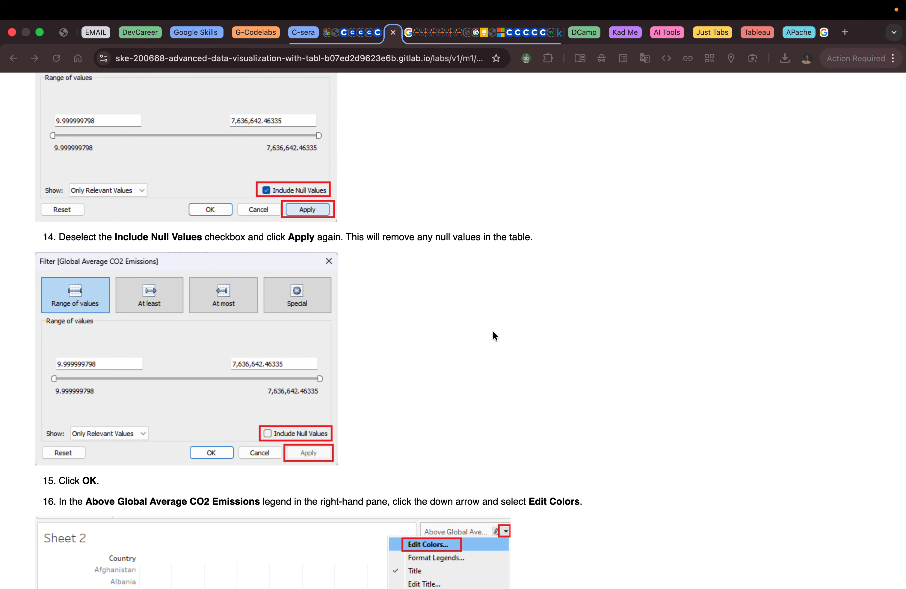
scroll(493, 336, "up", 4)
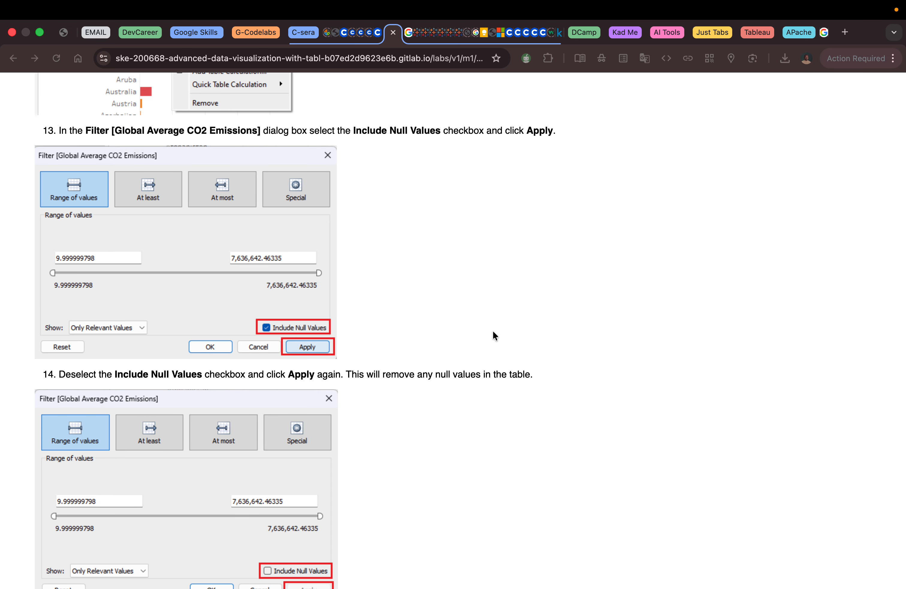
Step: Switch to Tableau and apply a range-of-values filter to the Global Average CO2 Emissions pill in Columns, with null values included
key("ctrl+Left")
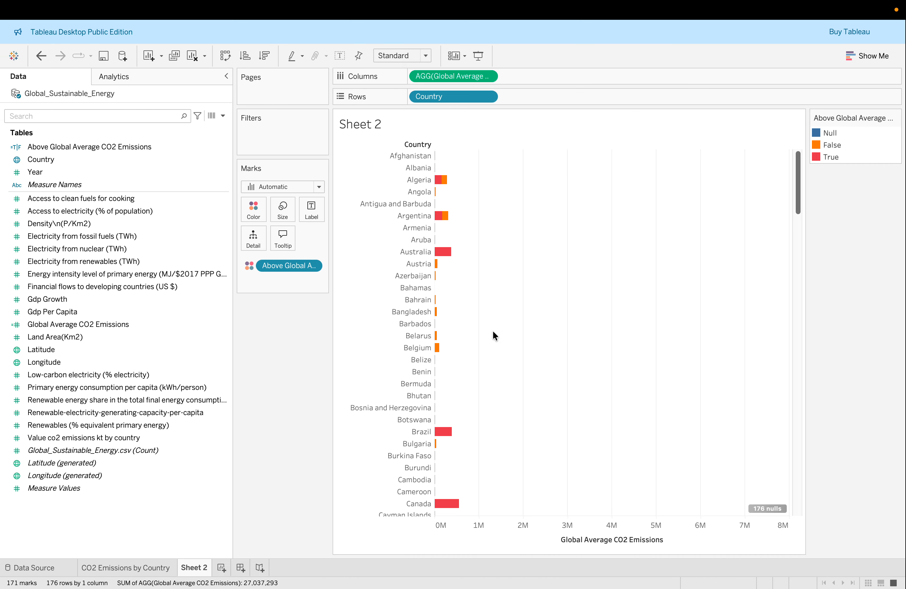
left_click(477, 315)
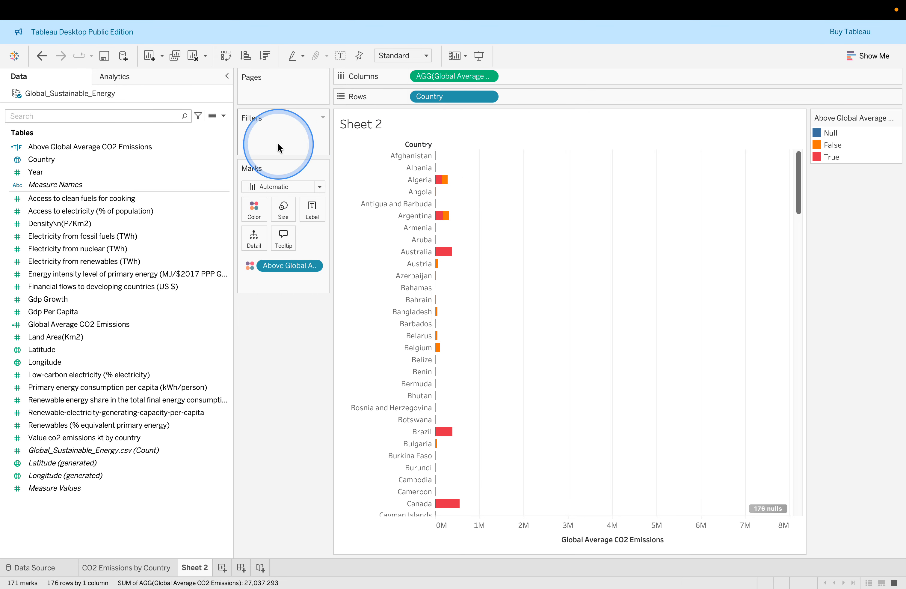
left_click(491, 76)
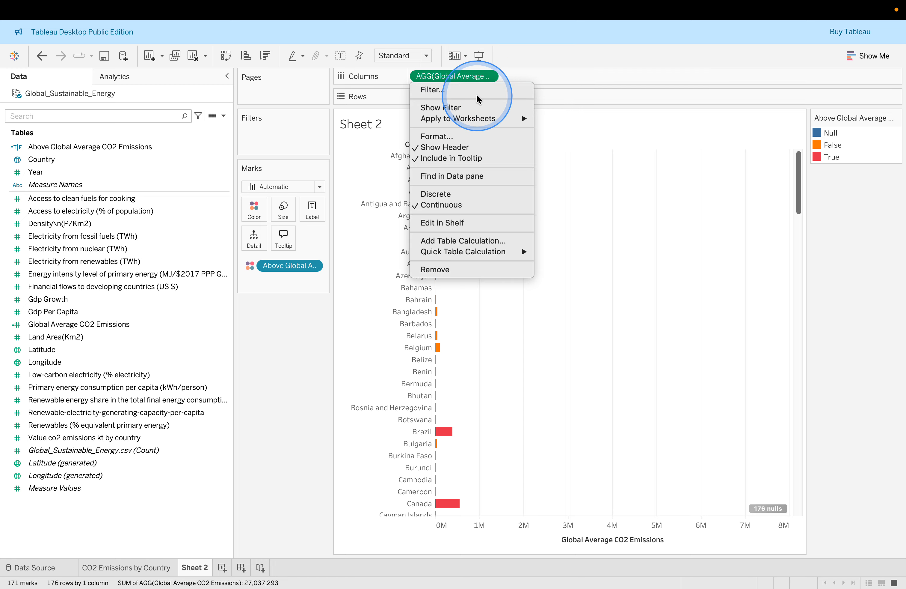
left_click(460, 97)
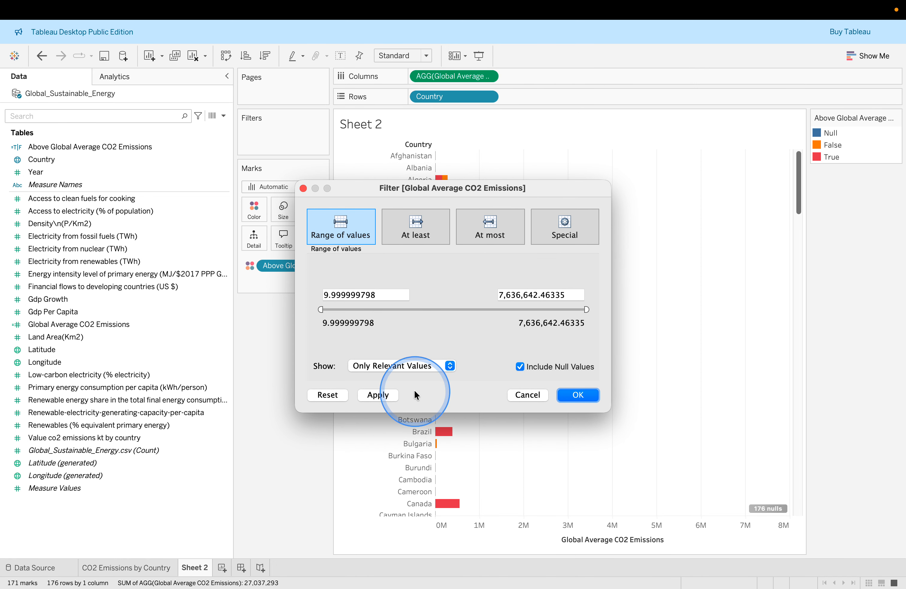
left_click(373, 394)
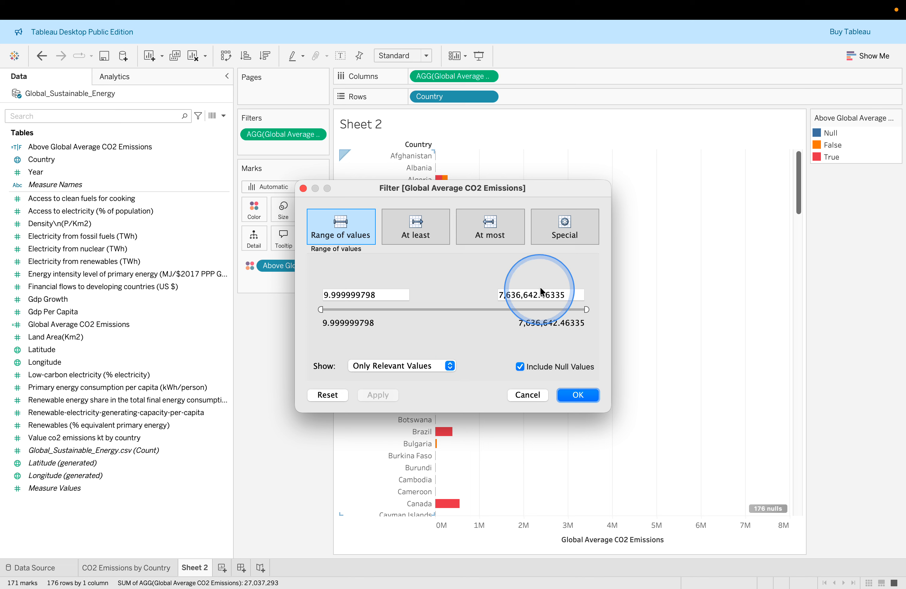
Step: Exclude null values from the Global Average CO2 Emissions filter, then apply and confirm it
left_click(521, 367)
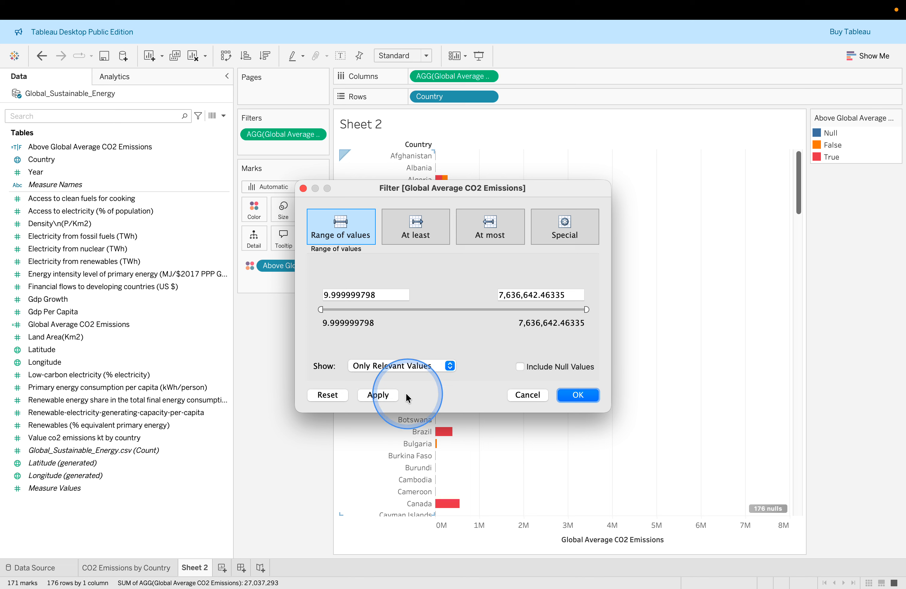
left_click(384, 395)
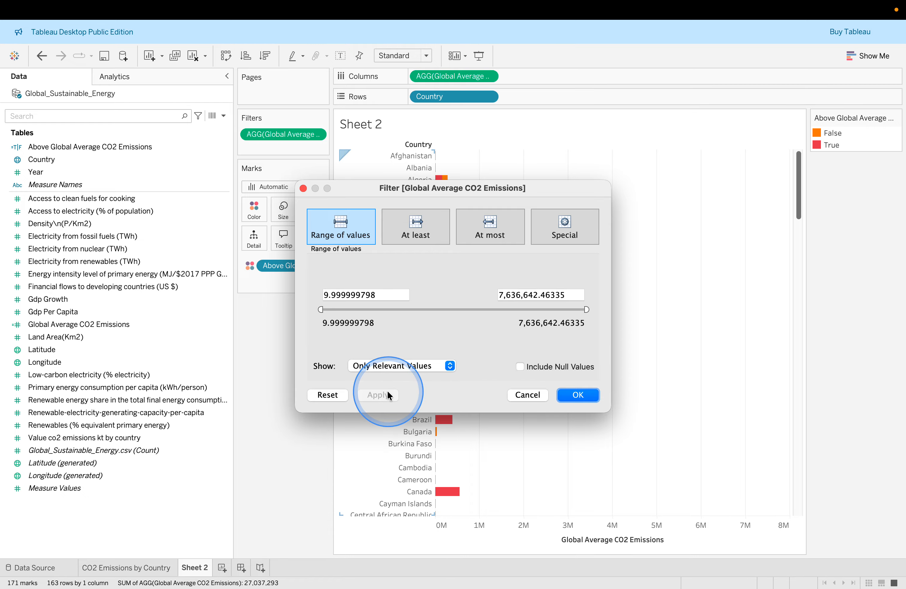
left_click(578, 395)
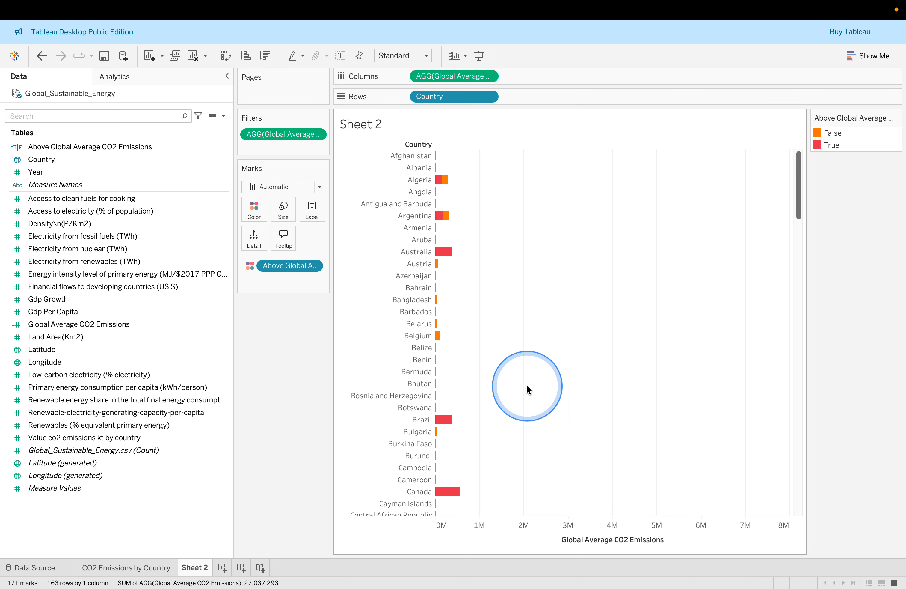
Step: Read lab steps 14 to 21 in Google Chrome on legend colours, highlighting True, renaming the sheet and inspecting country values
key("ctrl+Right")
scroll(523, 384, "down", 5)
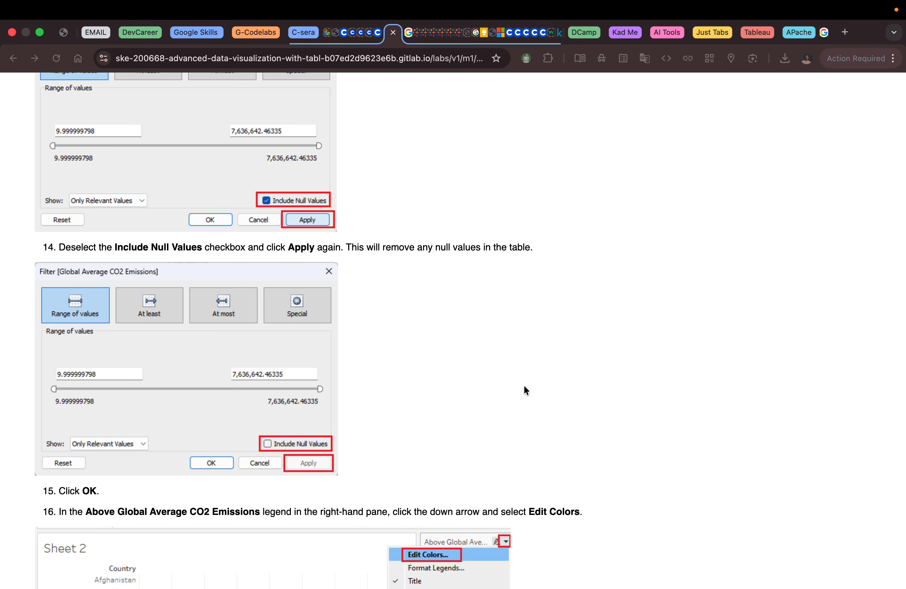
scroll(524, 386, "down", 10)
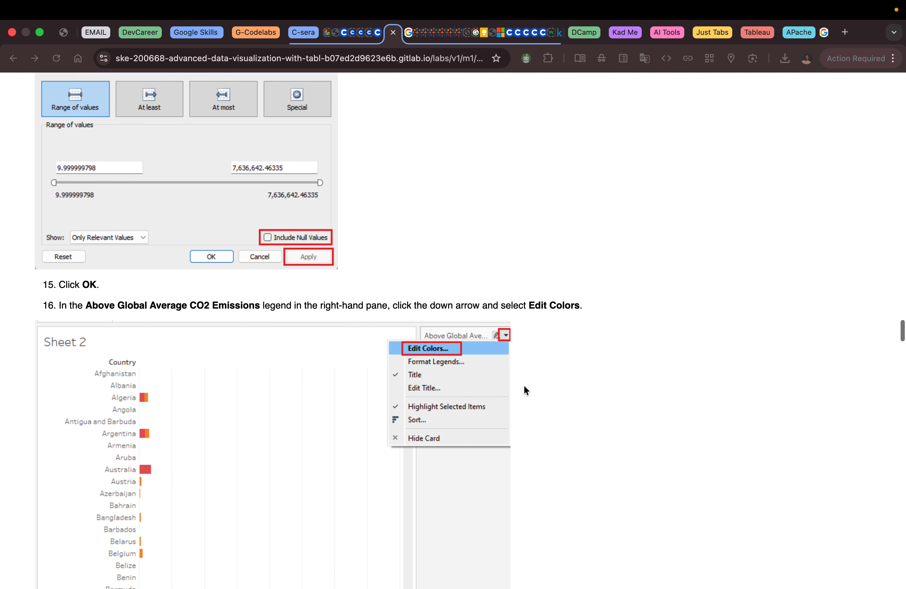
scroll(527, 390, "down", 2)
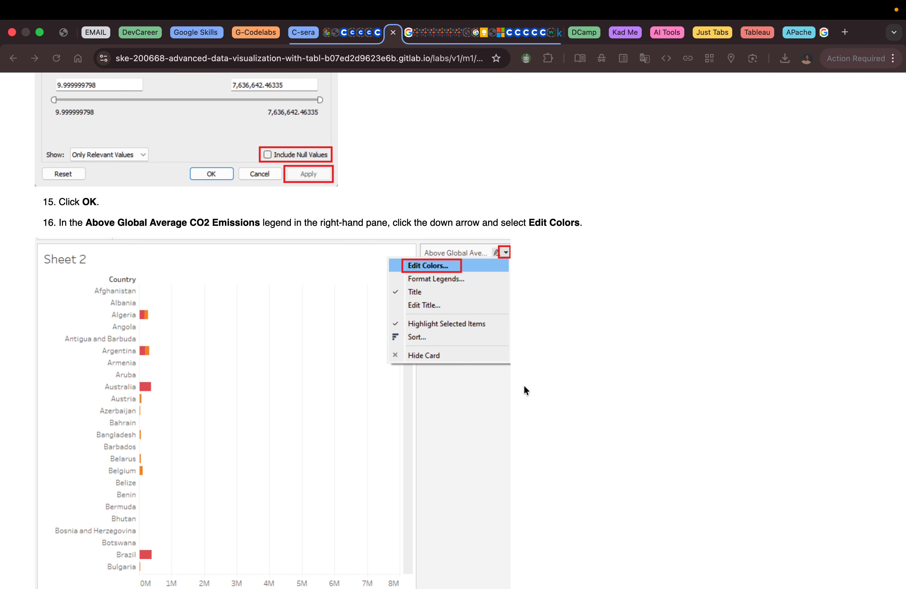
scroll(526, 390, "down", 3)
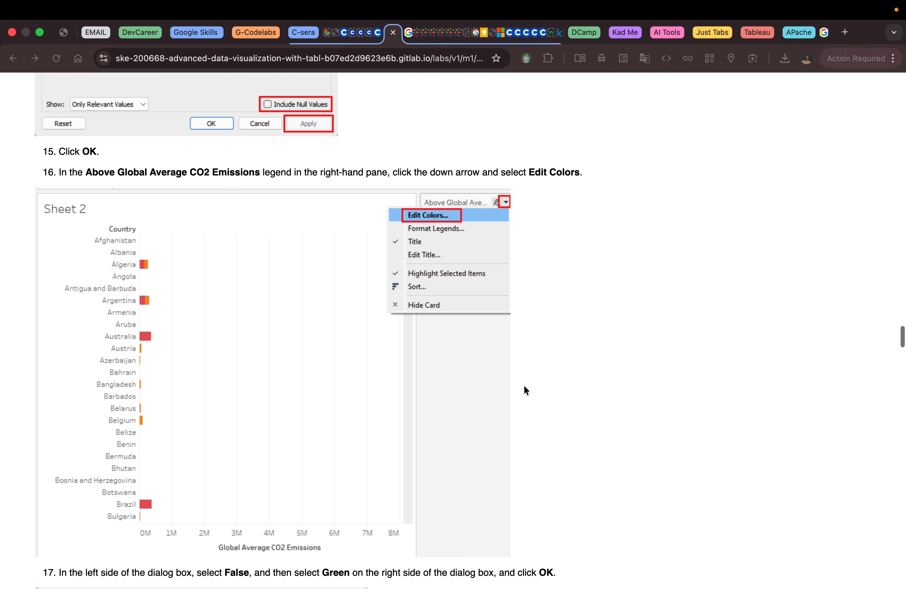
scroll(524, 386, "down", 10)
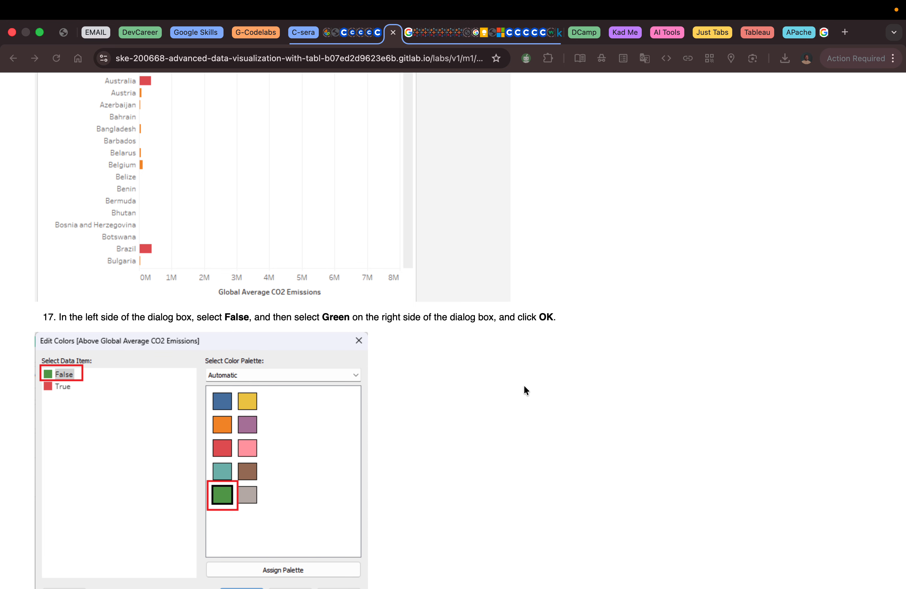
scroll(525, 386, "down", 5)
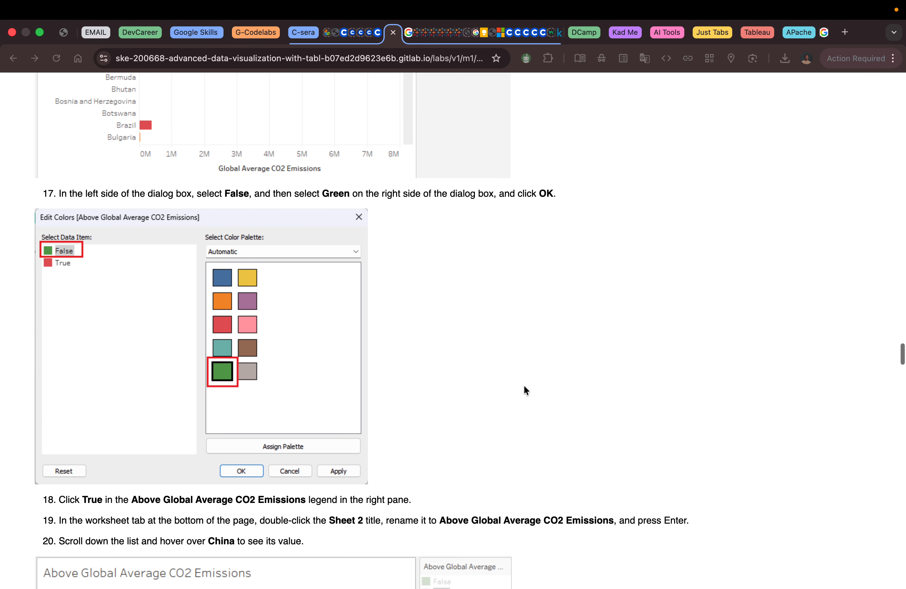
scroll(525, 390, "down", 9)
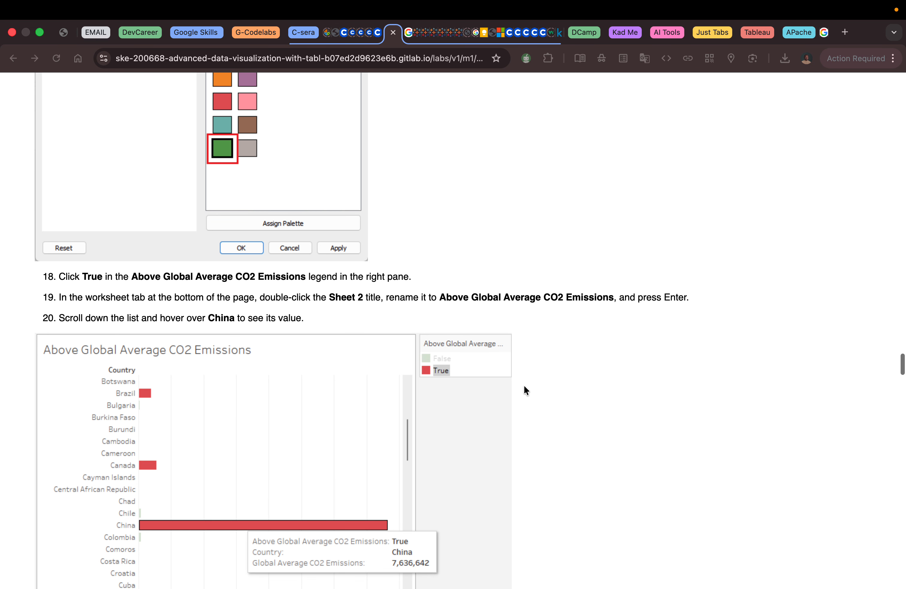
scroll(524, 386, "down", 5)
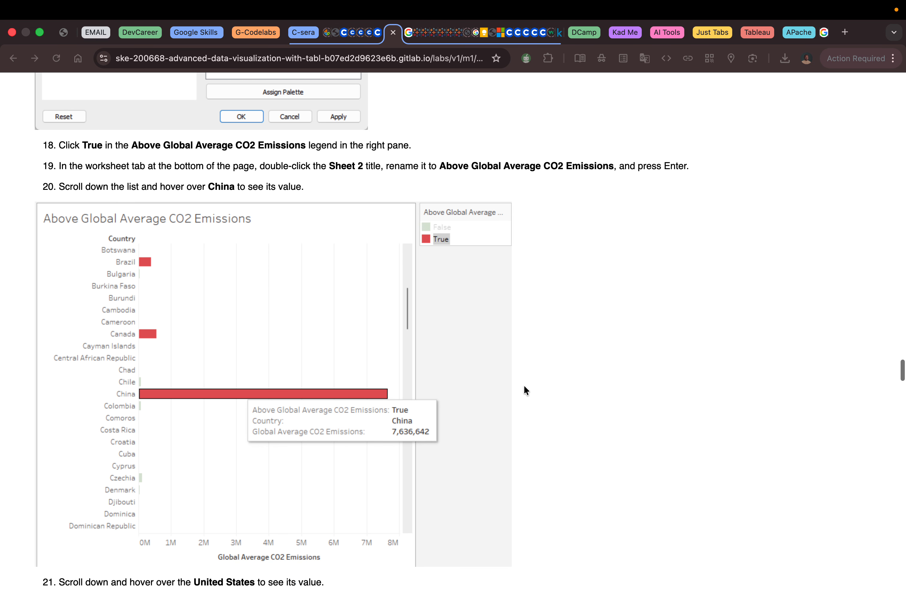
Step: Switch to Tableau and apply green to the False item in the Above Global Average CO2 Emissions colour legend
key("super+Tab")
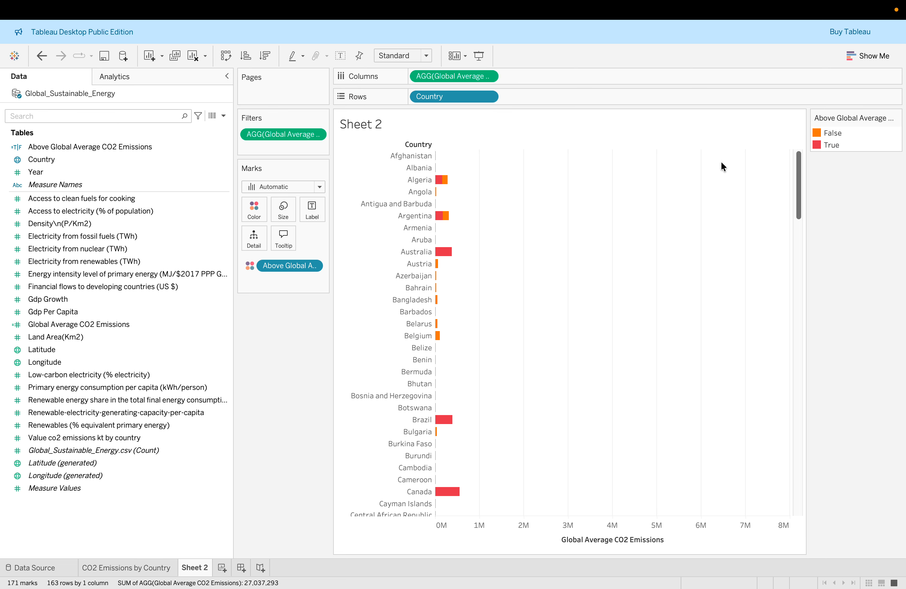
left_click(838, 166)
left_click(896, 118)
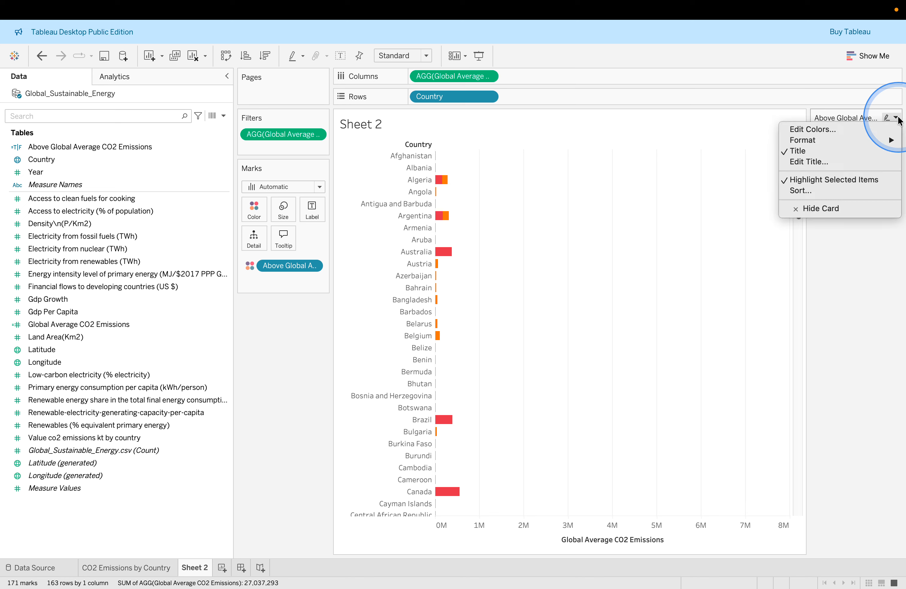
left_click(857, 127)
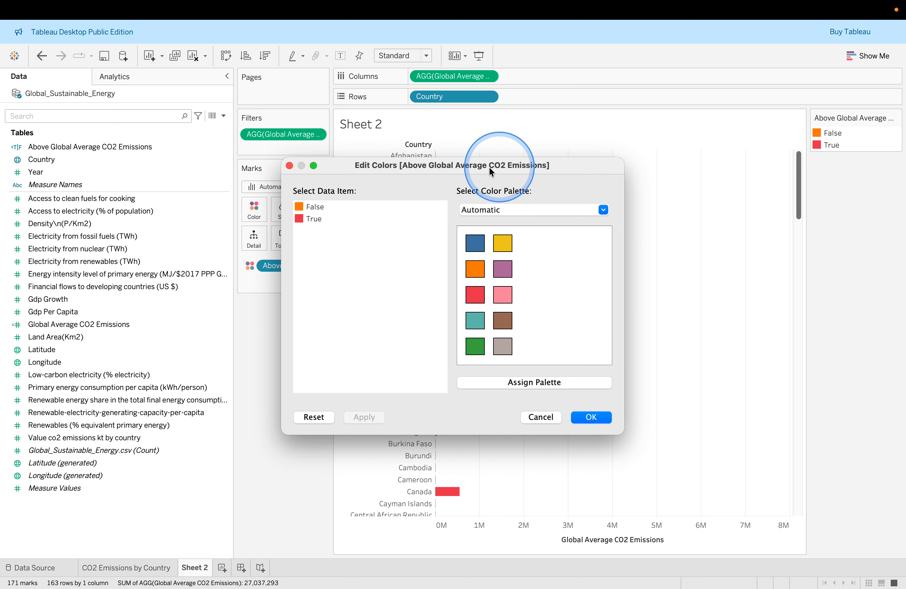
left_click(314, 206)
left_click(471, 347)
left_click(366, 417)
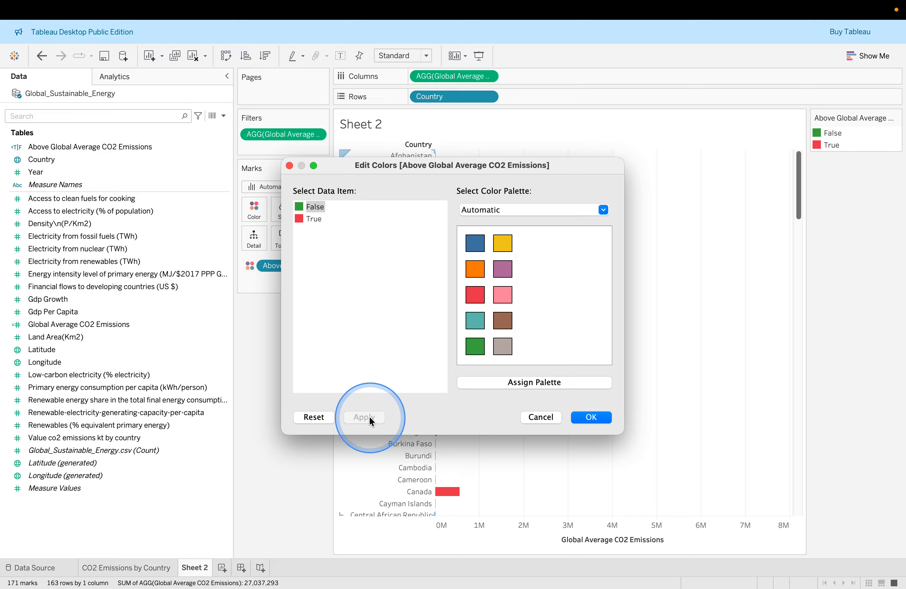
Step: Confirm the Above Global Average CO2 Emissions colours and read lab step 20 on China's value in Google Chrome
left_click(590, 416)
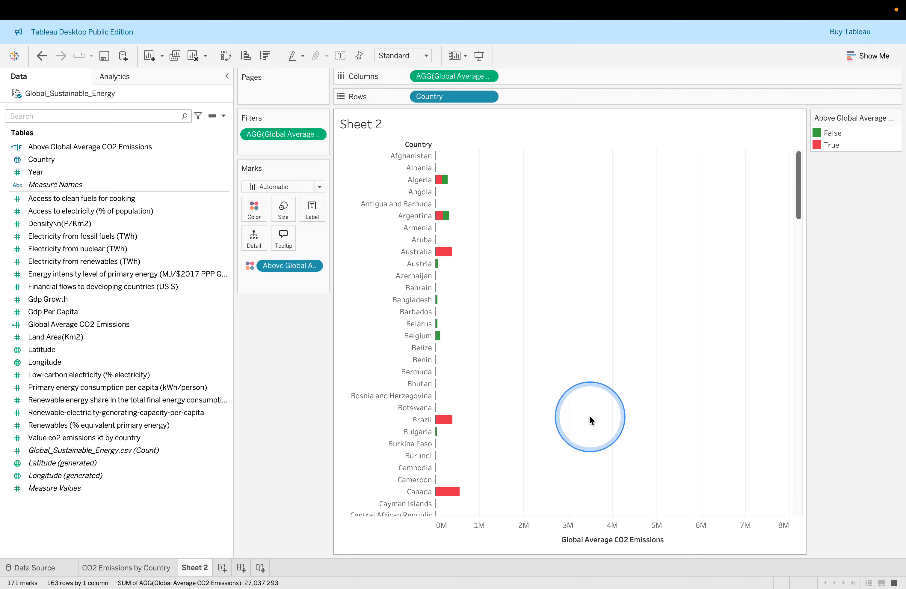
key("ctrl+Right")
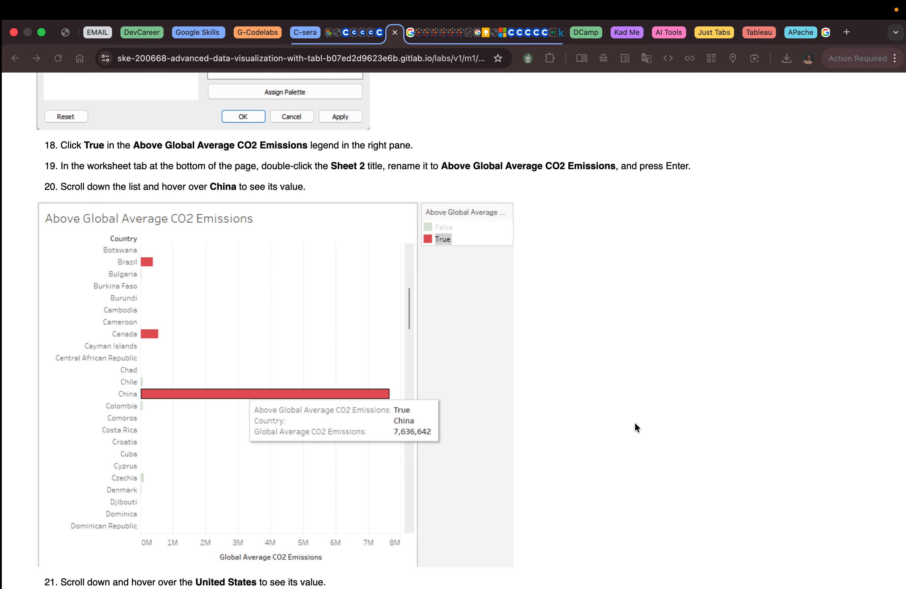
scroll(636, 423, "down", 1)
scroll(635, 423, "down", 1)
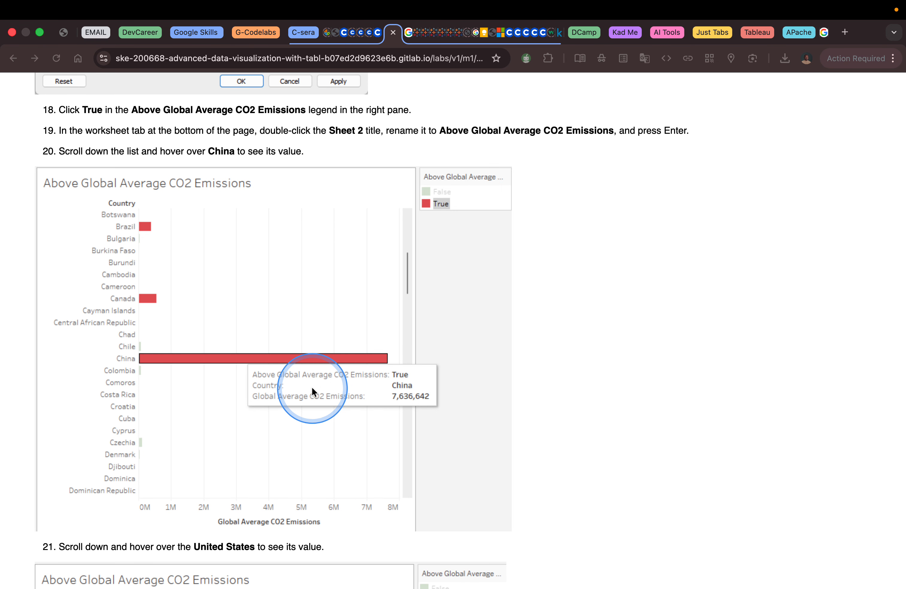
Step: Switch to Tableau and inspect China's Global Average CO2 Emissions value in the Sheet 2 bar chart
key("ctrl+Left")
scroll(553, 407, "down", 10)
scroll(554, 407, "up", 4)
mouse_move(591, 289)
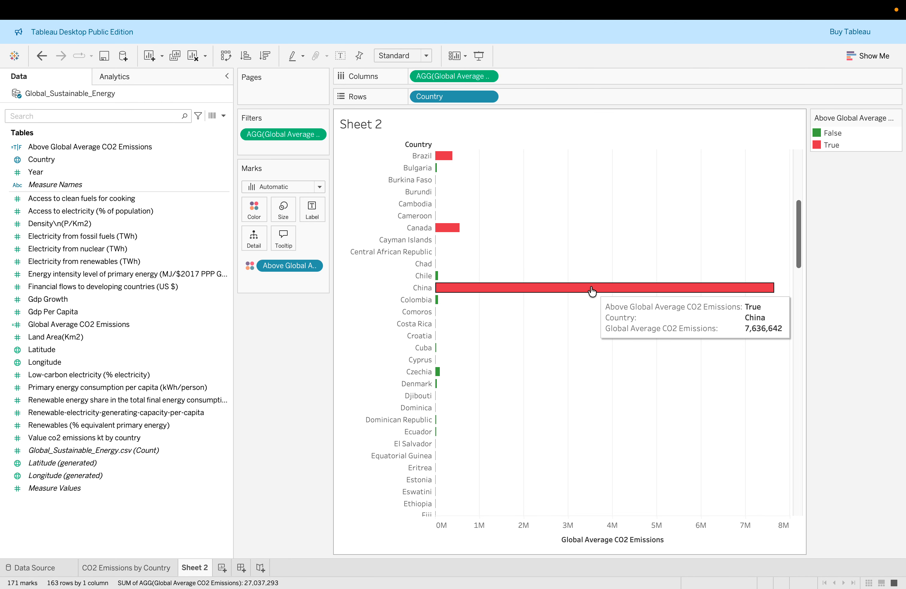
Step: Switch to Google Chrome and read lab steps 21 to 23 on the United States value and saving to Tableau Public
key("ctrl+Right")
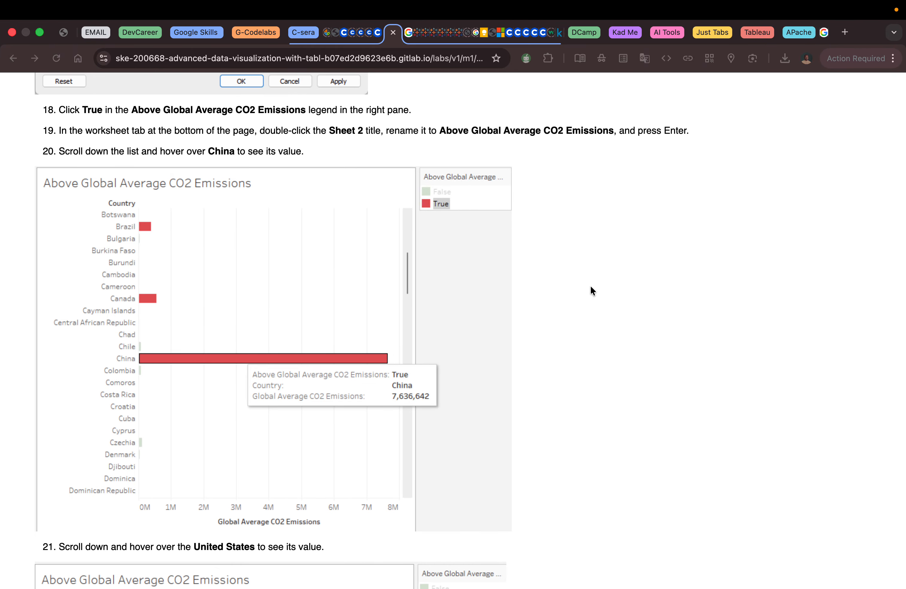
scroll(591, 290, "down", 5)
scroll(591, 287, "down", 10)
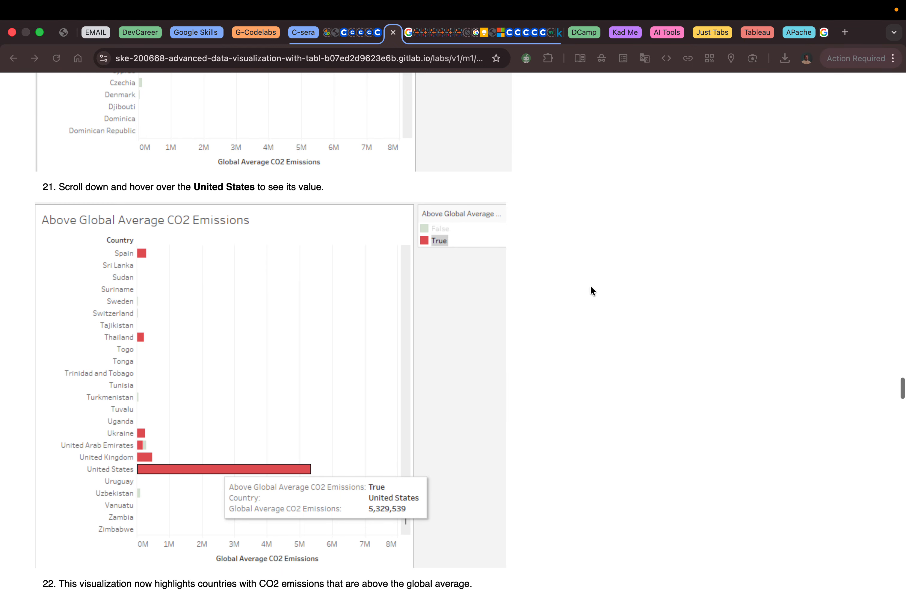
scroll(592, 291, "down", 7)
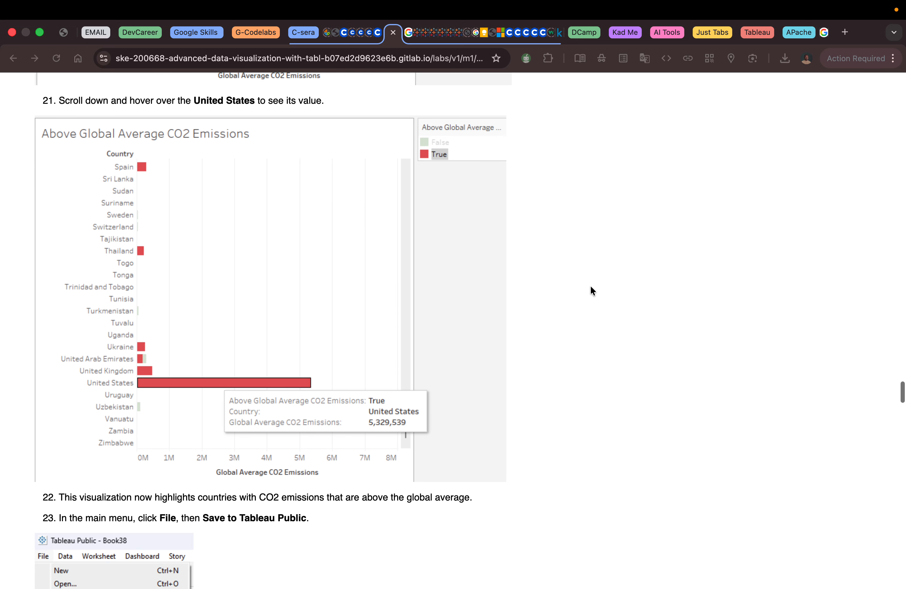
Step: Switch to Tableau and inspect the United States' Global Average CO2 Emissions value in the Sheet 2 bar chart
key("ctrl+Left")
scroll(537, 344, "down", 15)
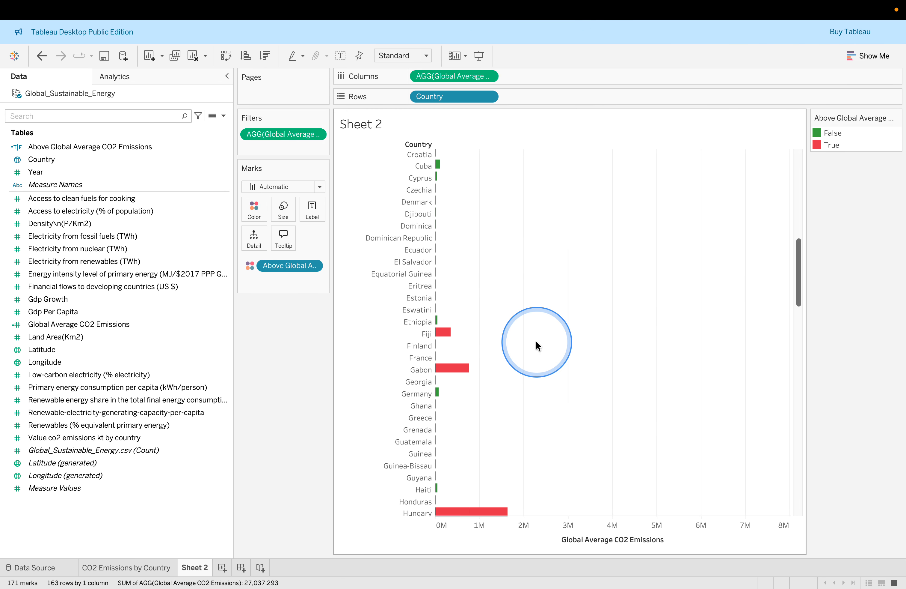
scroll(536, 345, "down", 15)
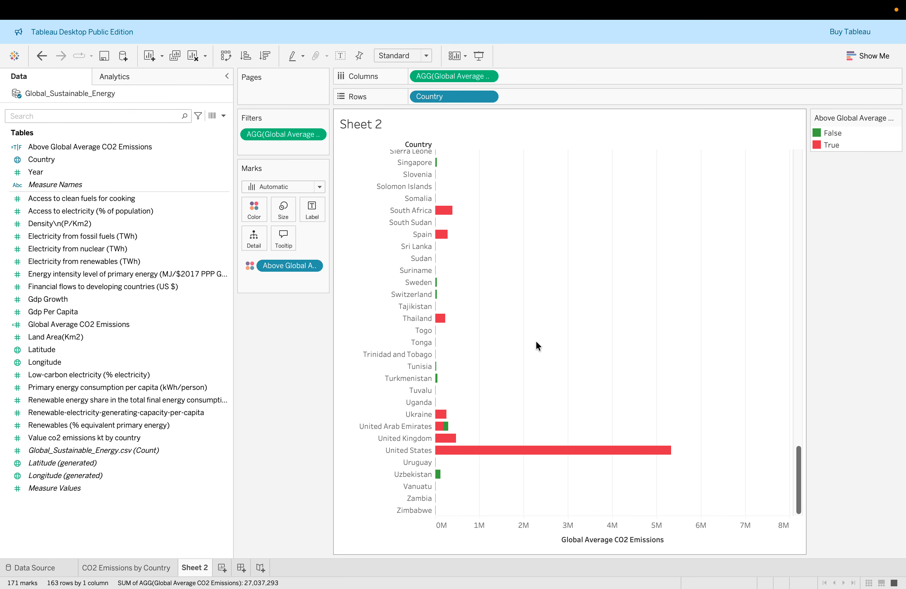
mouse_move(556, 453)
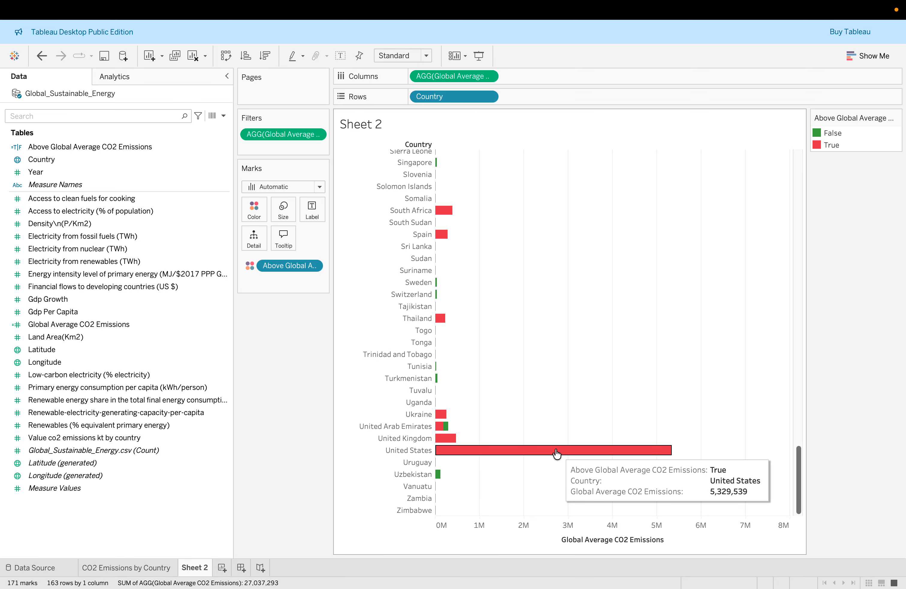
Step: Switch to Google Chrome and read lab steps 22 to 26 on saving the workbook and the Total Electricity Generated Index introduction
key("ctrl+Right")
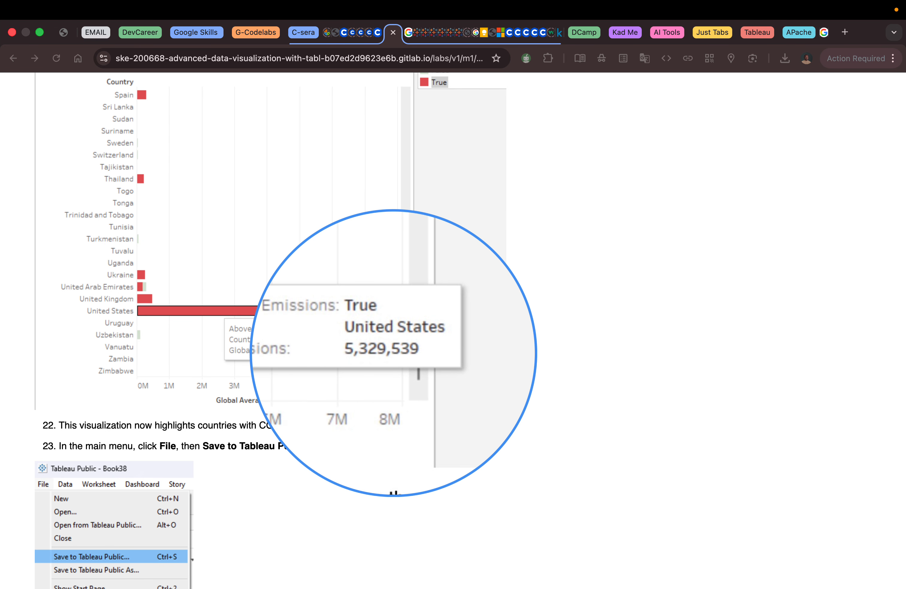
scroll(392, 351, "down", 4)
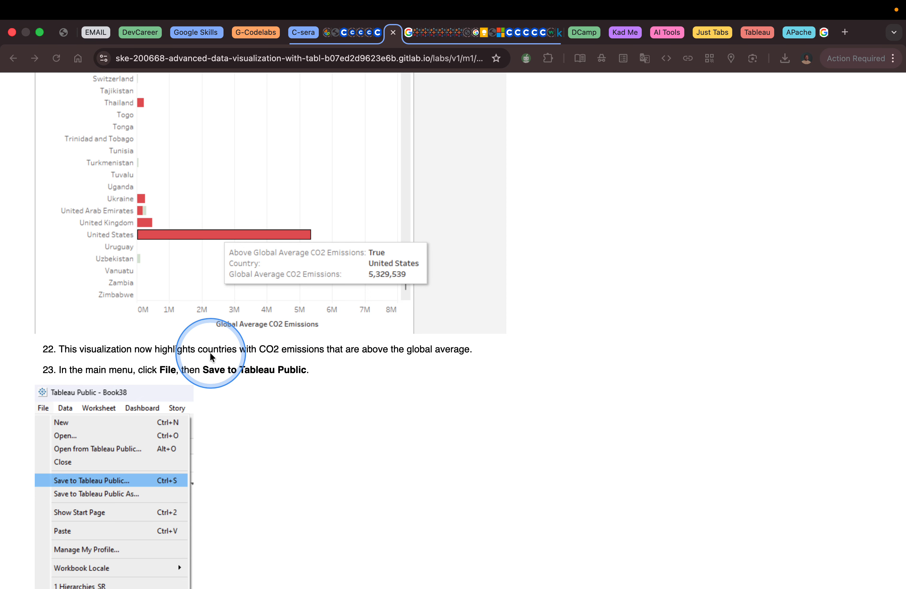
scroll(209, 355, "down", 3)
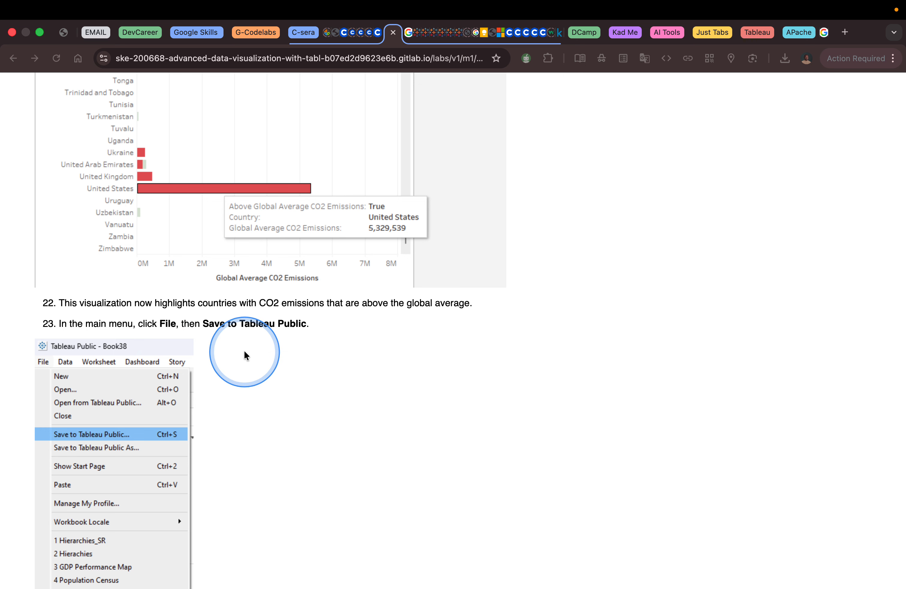
scroll(240, 346, "down", 5)
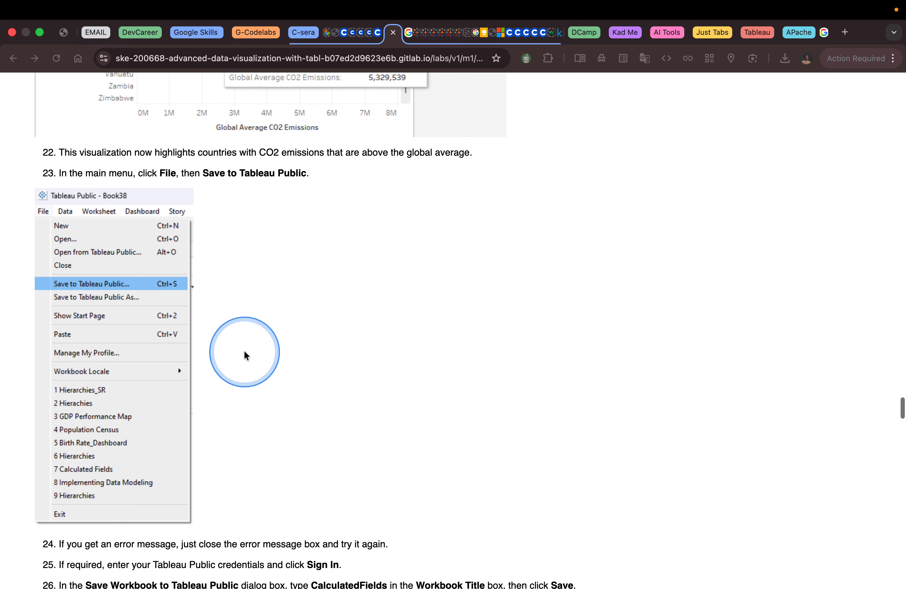
scroll(244, 355, "down", 10)
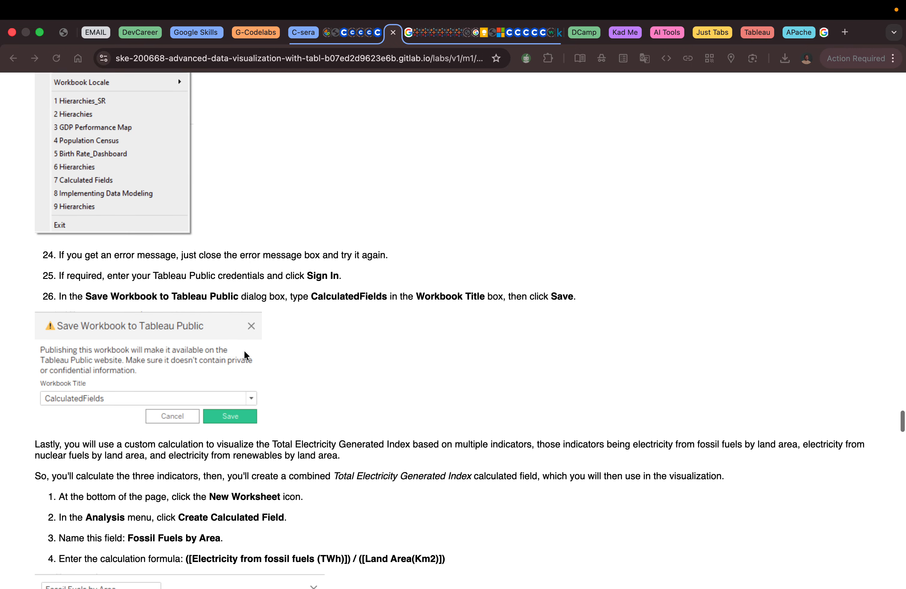
scroll(245, 354, "down", 5)
scroll(244, 355, "down", 2)
scroll(245, 354, "up", 4)
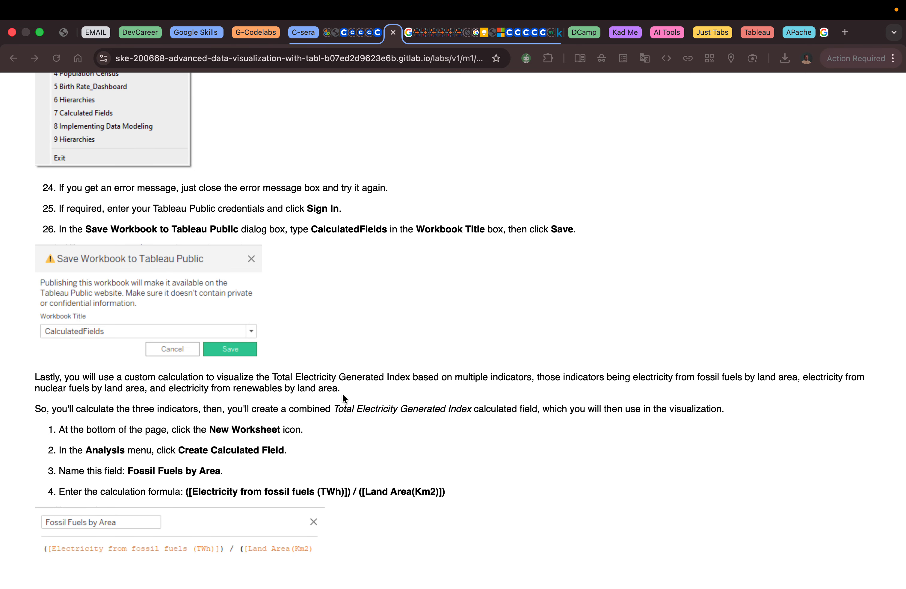
Step: Switch to Tableau, start saving the workbook locally and choose the April 2026 Tableau Desktop subfolder inside April 2026 Workbooks as its location
key("ctrl+Left")
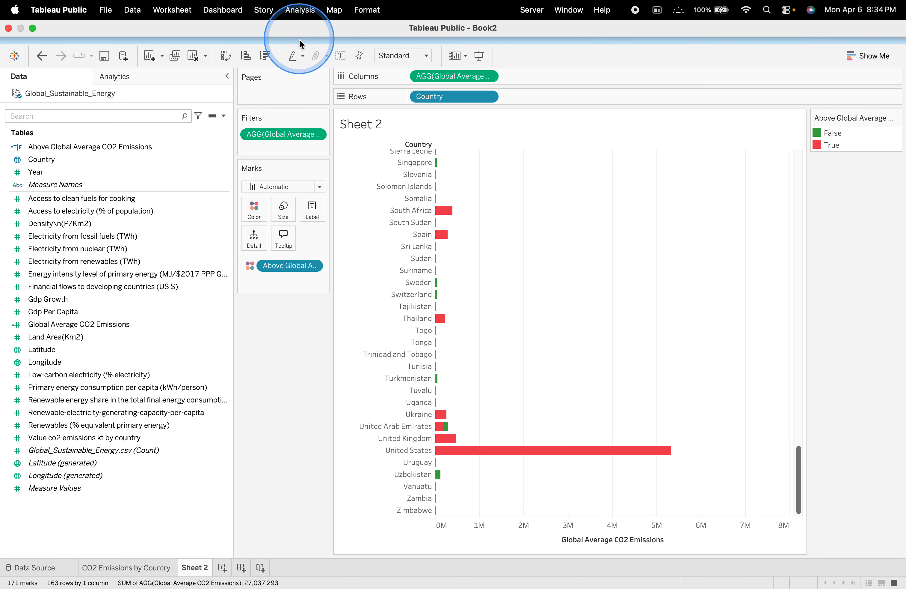
left_click(104, 11)
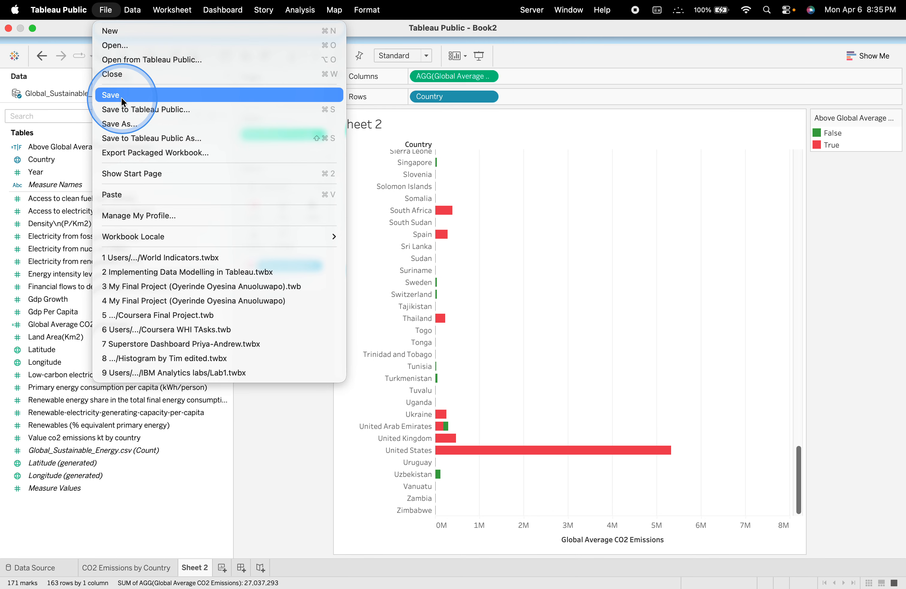
left_click(129, 96)
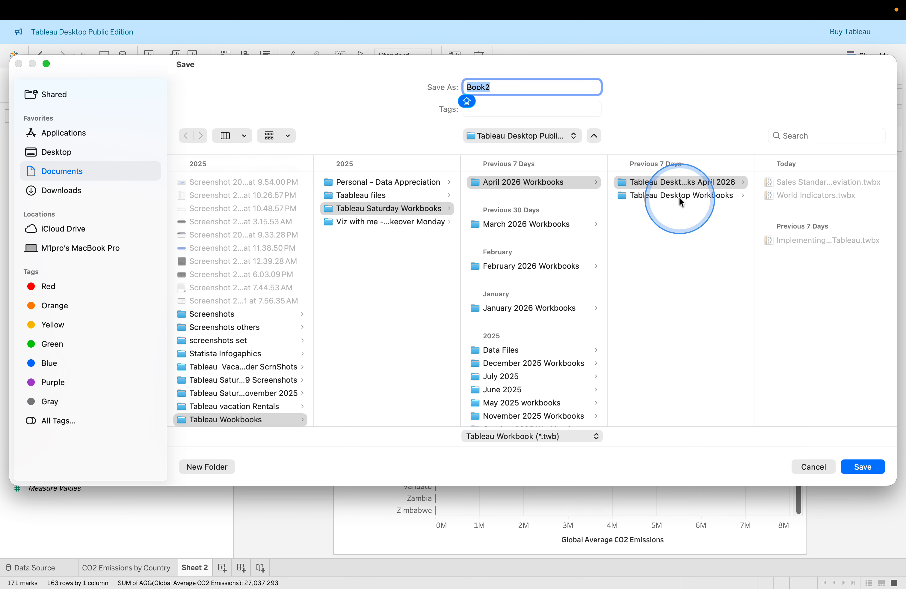
left_click(690, 184)
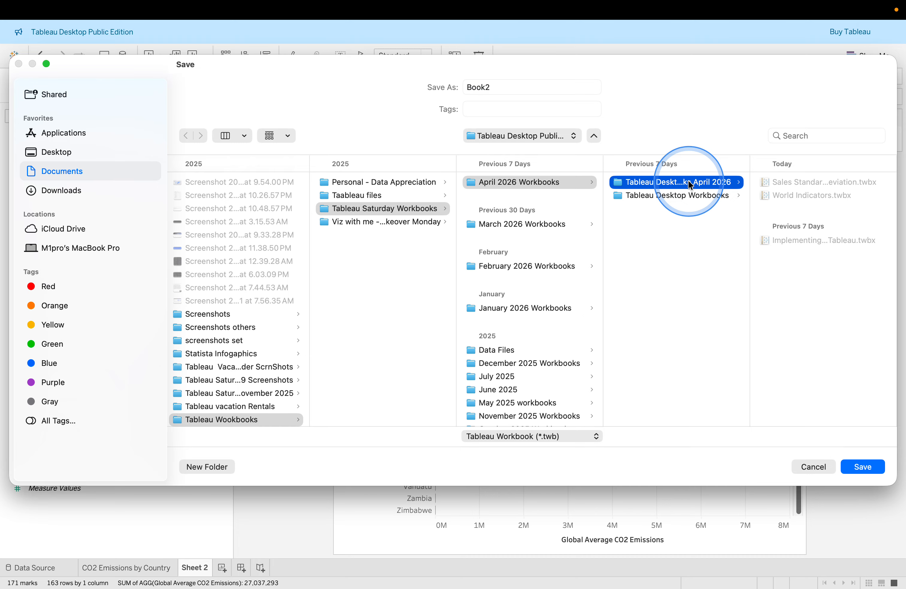
left_click(702, 196)
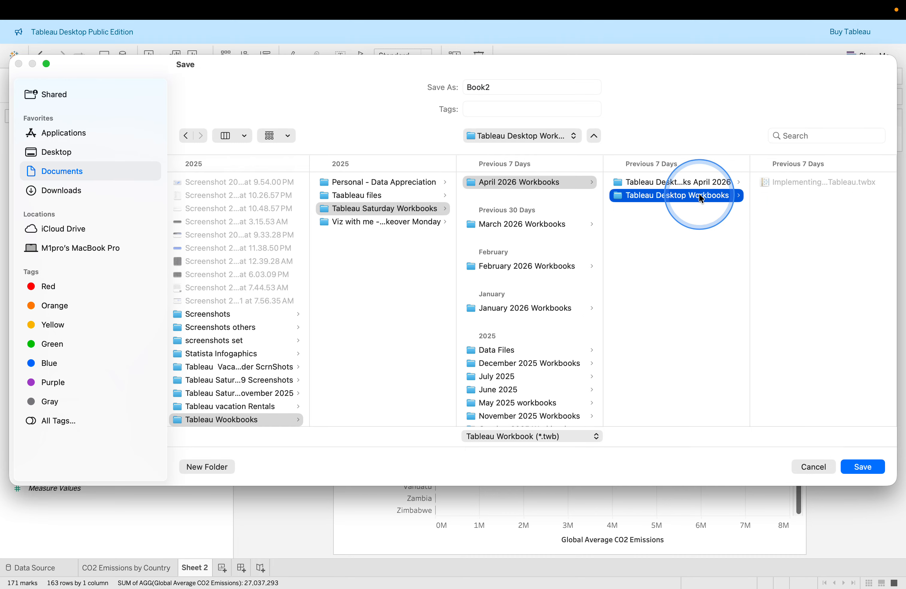
left_click(687, 184)
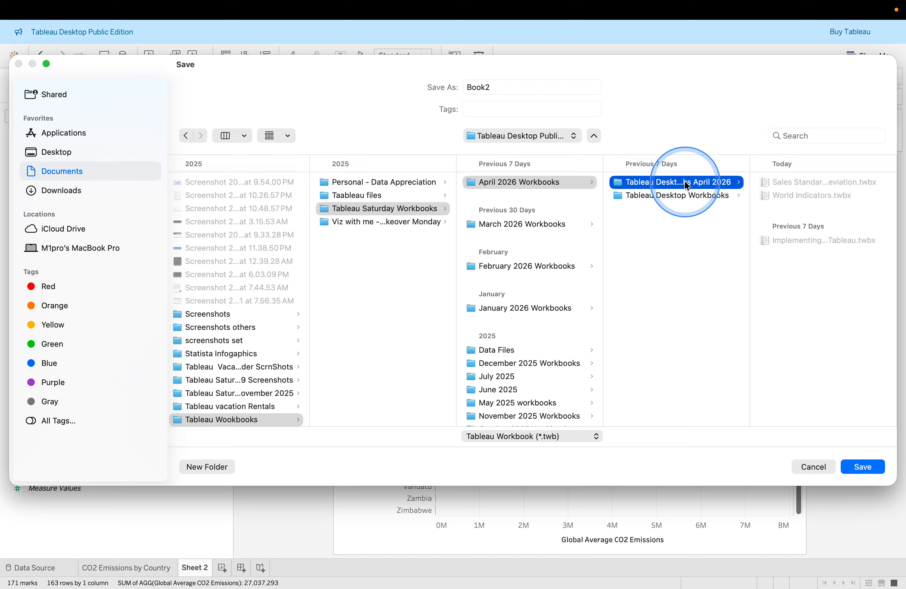
left_click(677, 196)
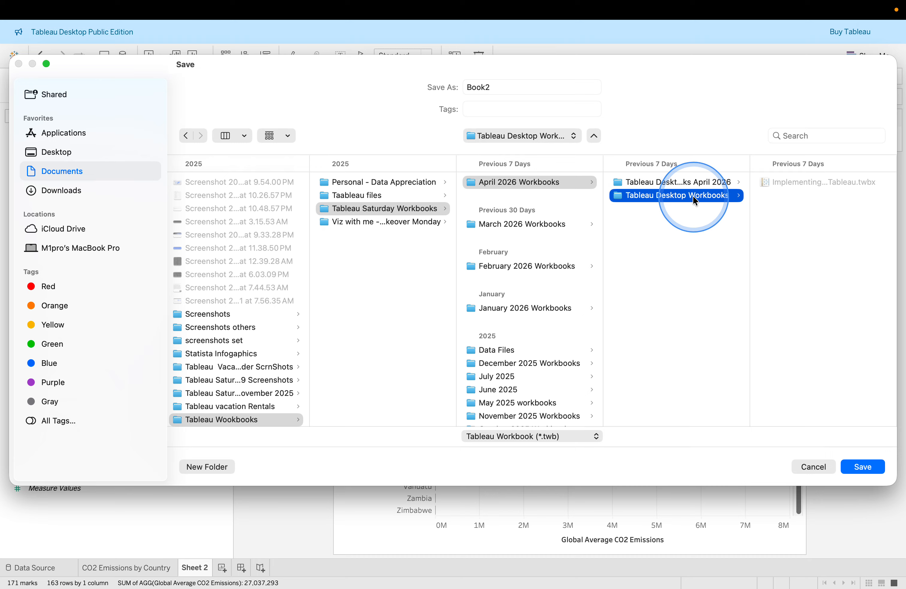
left_click(687, 184)
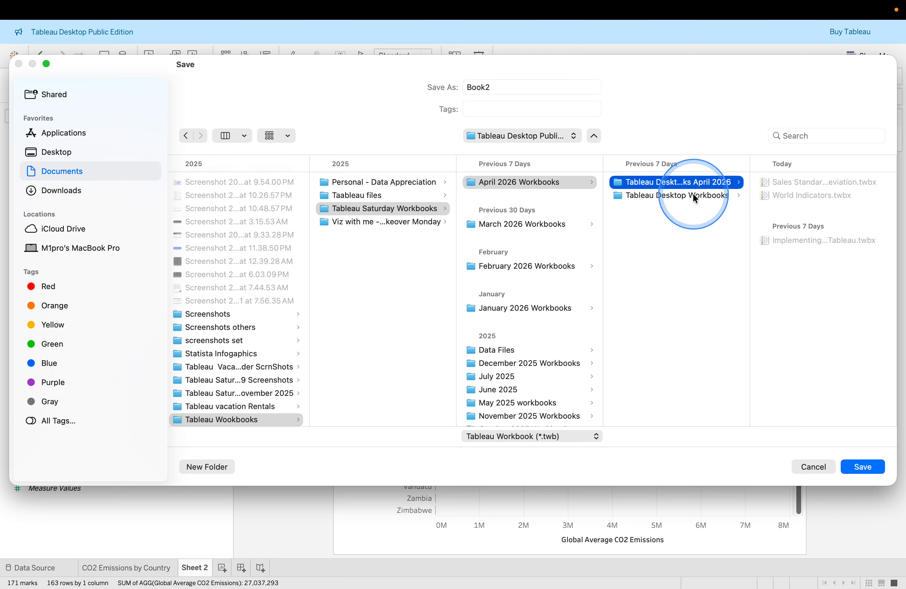
left_click(690, 196)
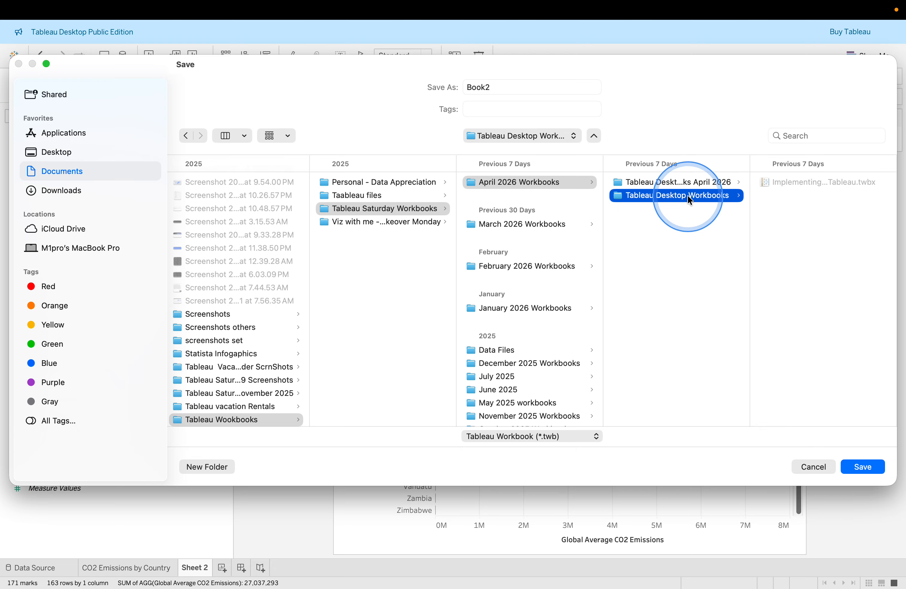
left_click(675, 186)
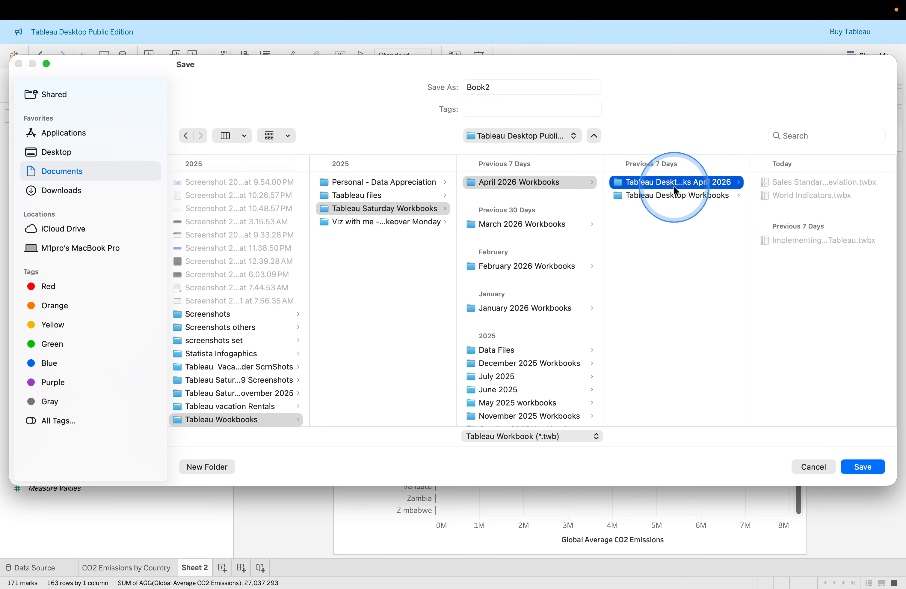
left_click(574, 136)
left_click(657, 100)
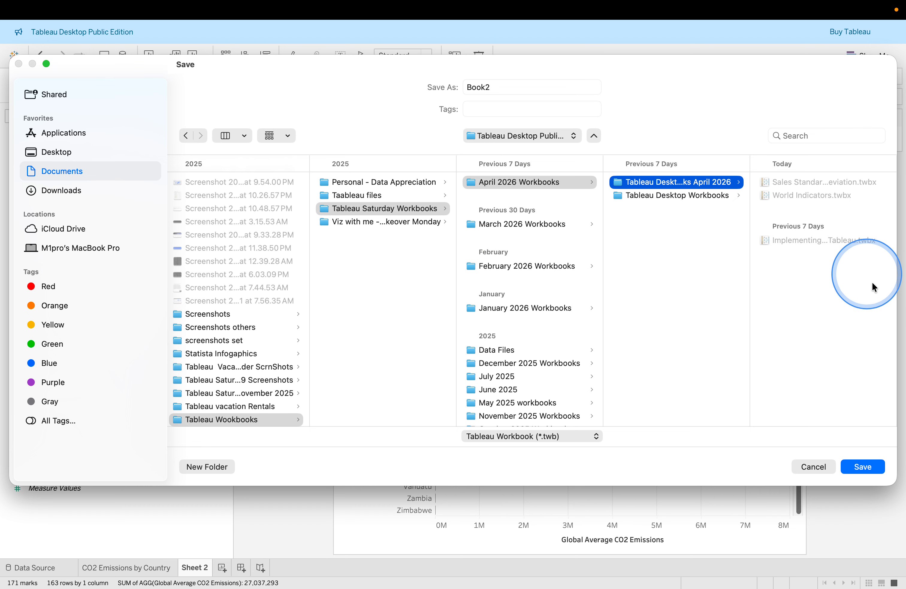
Step: Name the workbook GLOBAL REPORT STUDIES and save it as a Tableau Packaged Workbook
double_click(504, 90)
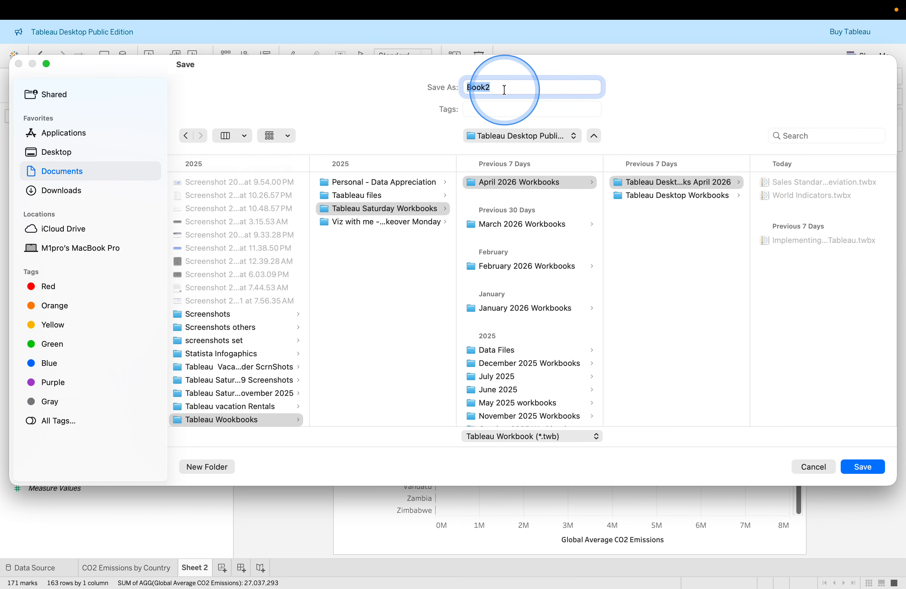
key("ctrl+Right")
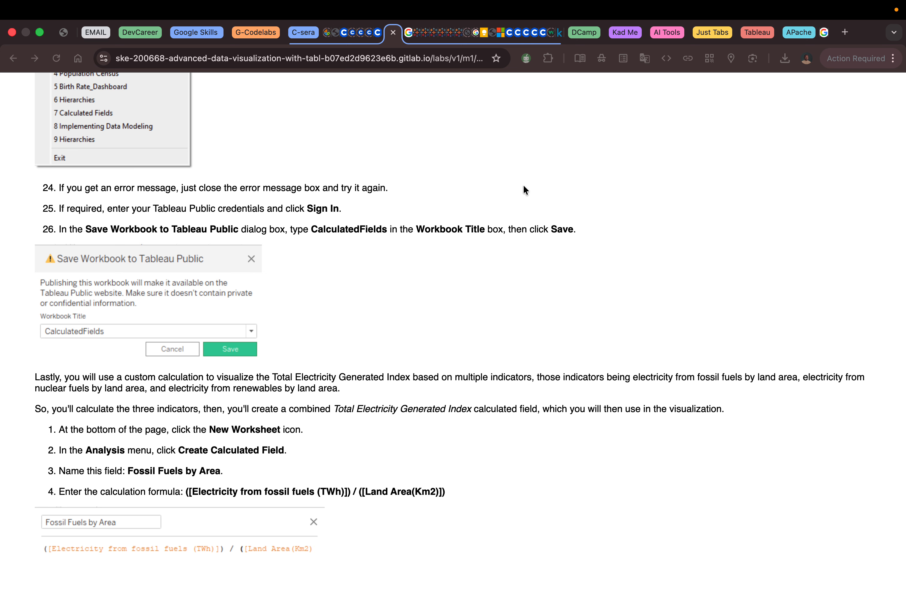
left_click(542, 208)
key("ctrl+Left")
double_click(507, 91)
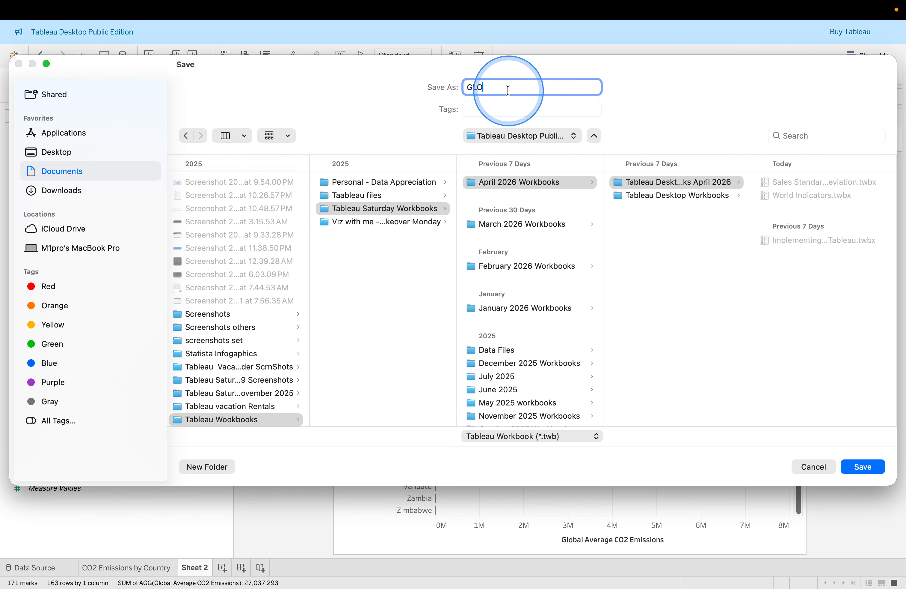
type("GLOBAL REPORT STUDIES")
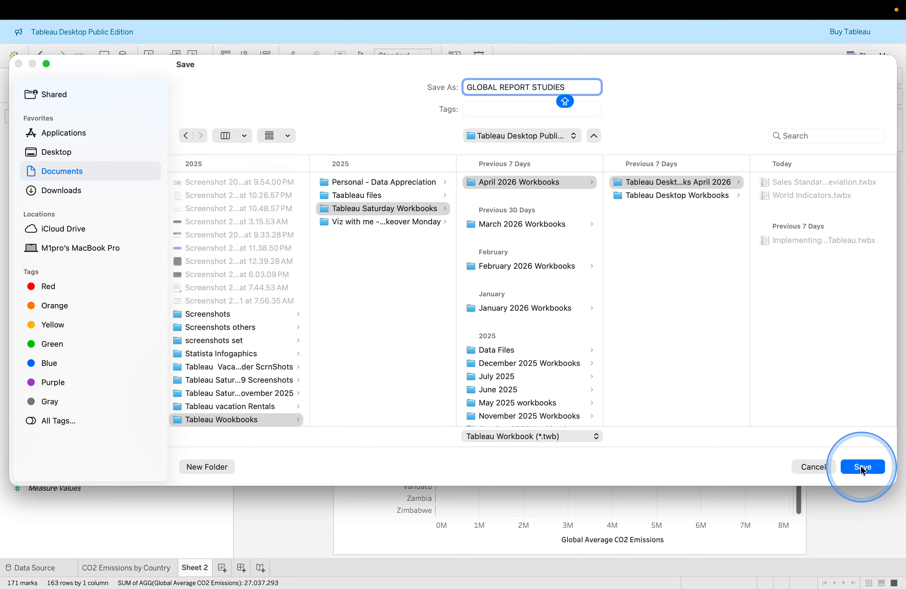
left_click(577, 436)
left_click(558, 449)
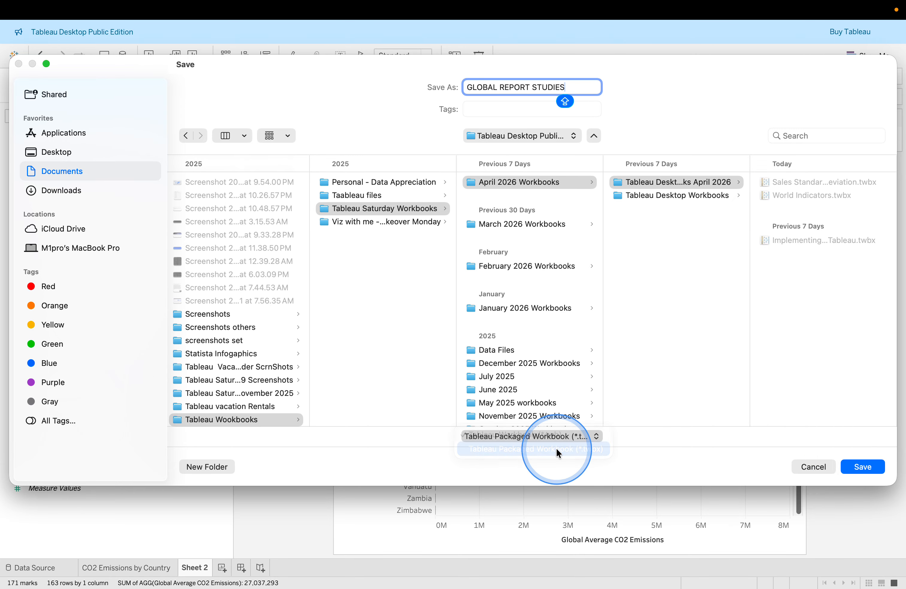
left_click(863, 467)
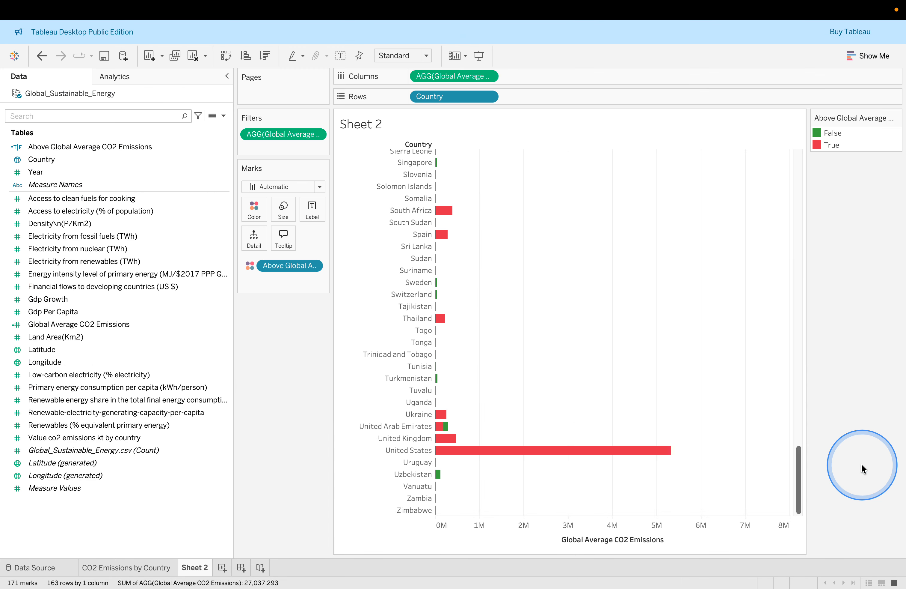
Step: Switch to Google Chrome and read the lab's Total Electricity Generated Index introduction and the steps for the Fossil Fuels by Area calculated field
key("ctrl+Right")
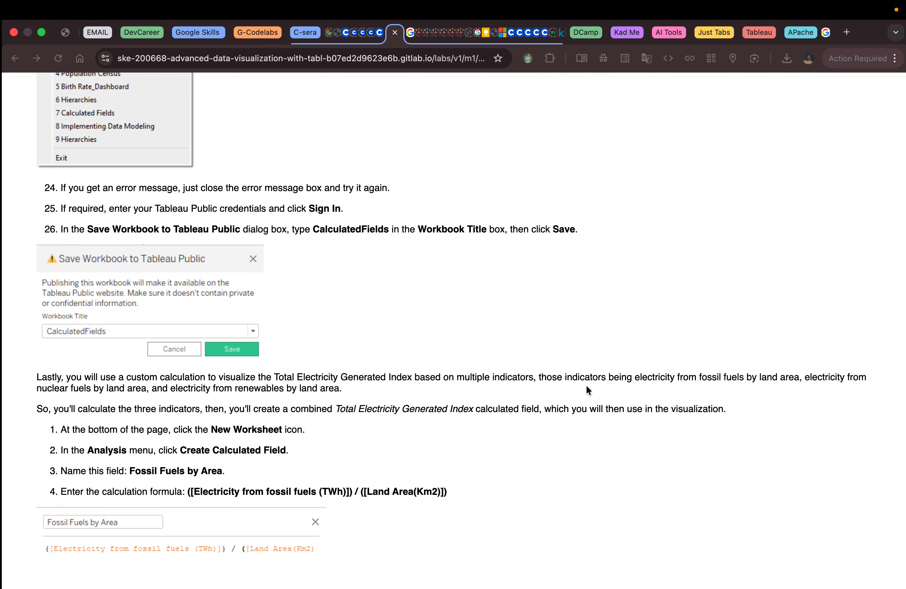
left_click(586, 384)
scroll(586, 383, "down", 5)
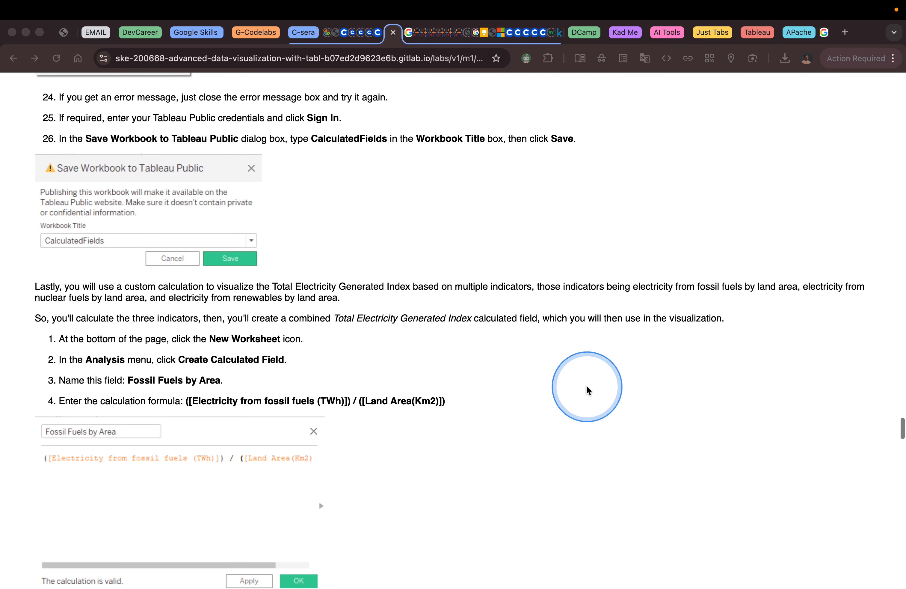
scroll(587, 384, "down", 4)
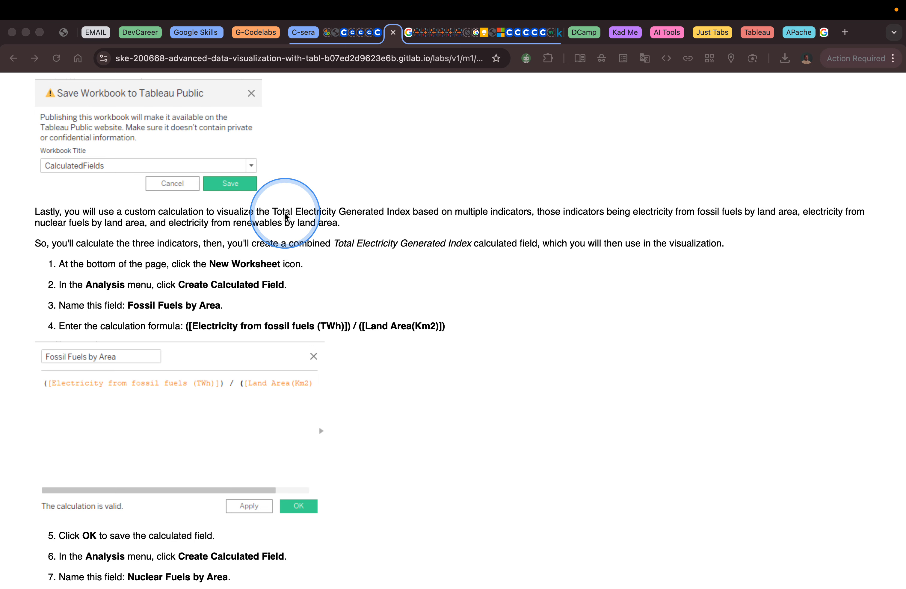
key("ctrl+alt+z")
key("ctrl+alt+z")
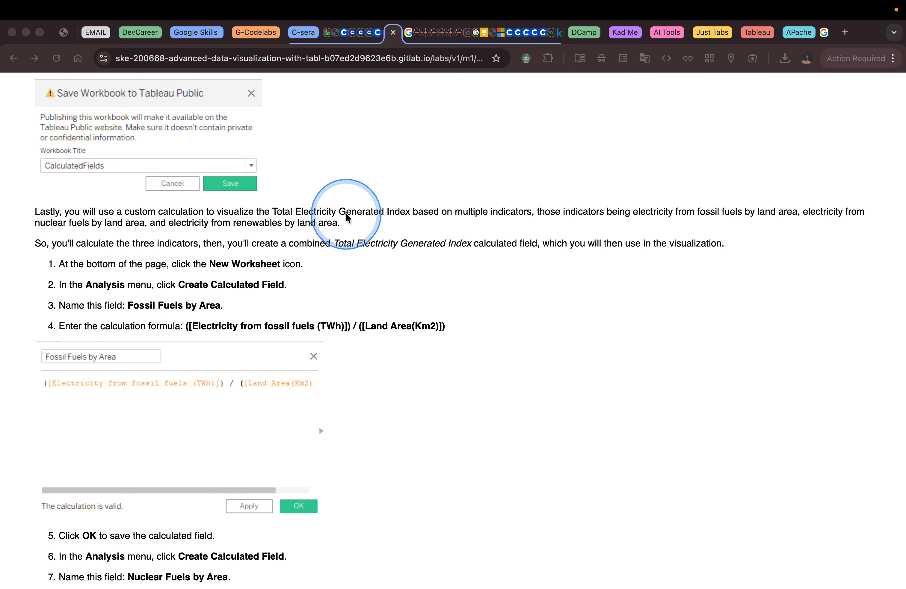
key("ctrl+alt+z")
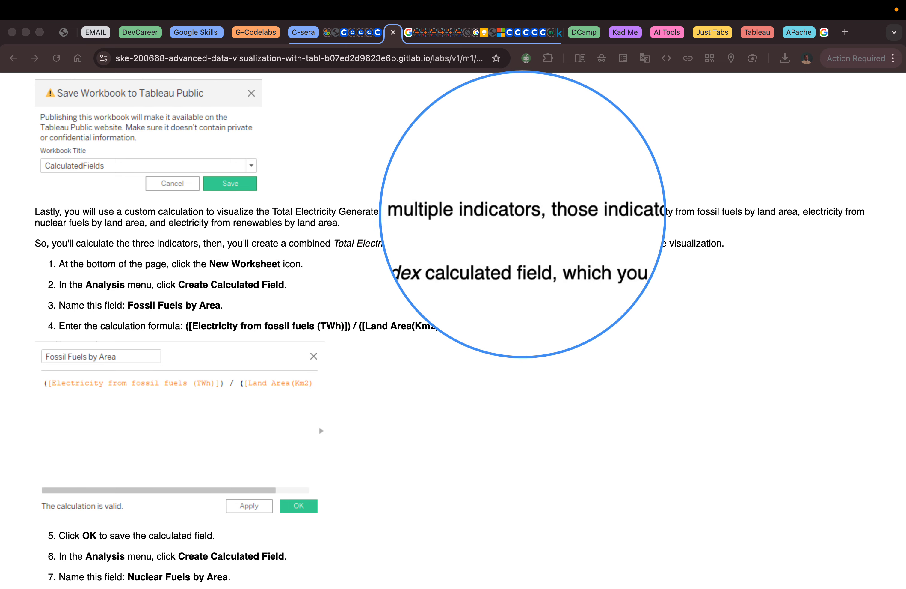
key("ctrl+alt+z")
scroll(461, 282, "down", 3)
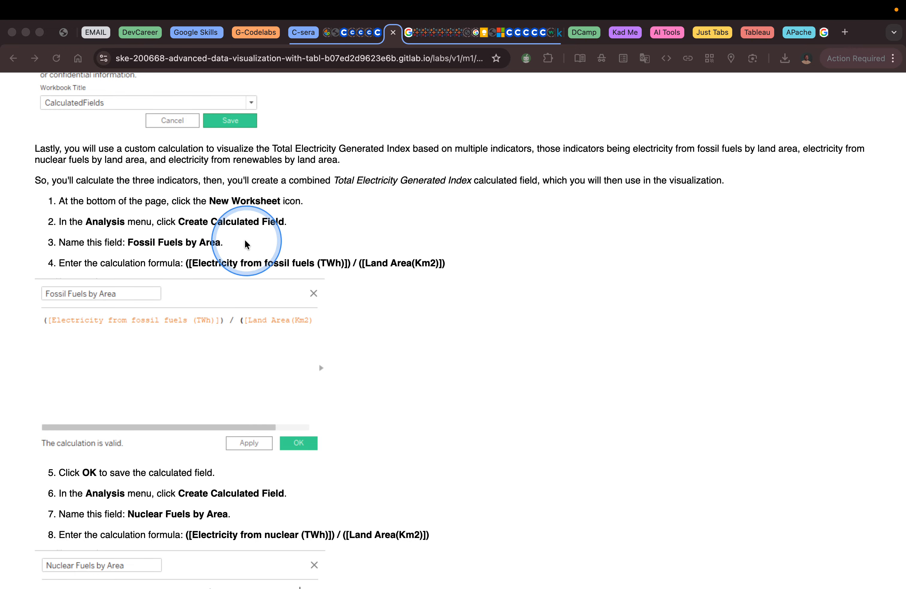
Step: Copy the field name Fossil Fuels by Area from lab step 3 and read the formula in step 4
left_click(127, 246)
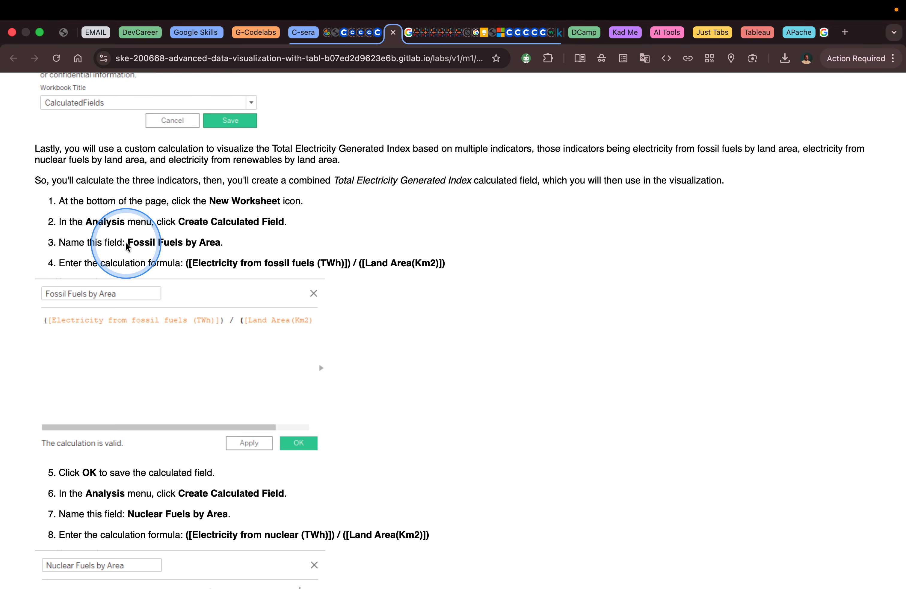
left_click_drag(129, 244, 220, 242)
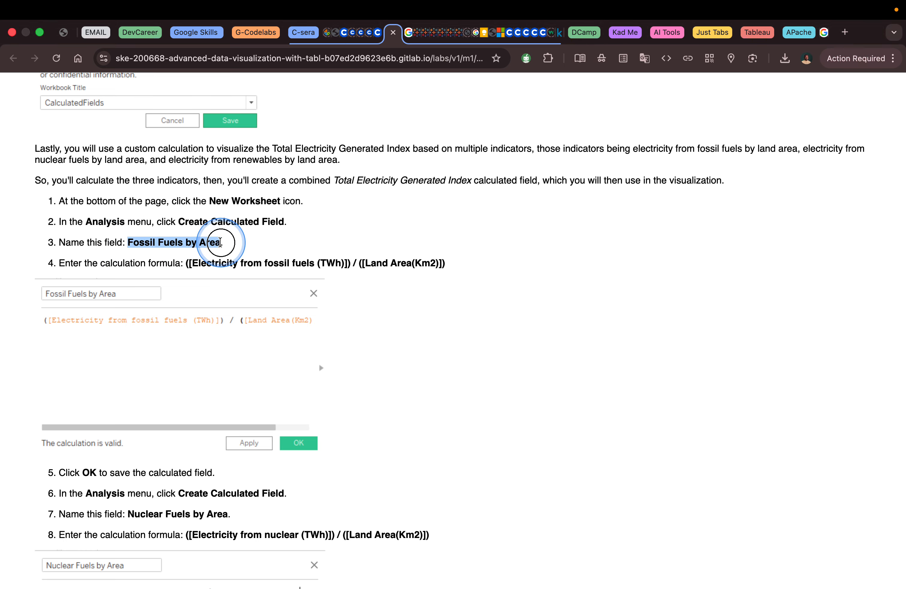
left_click(437, 295)
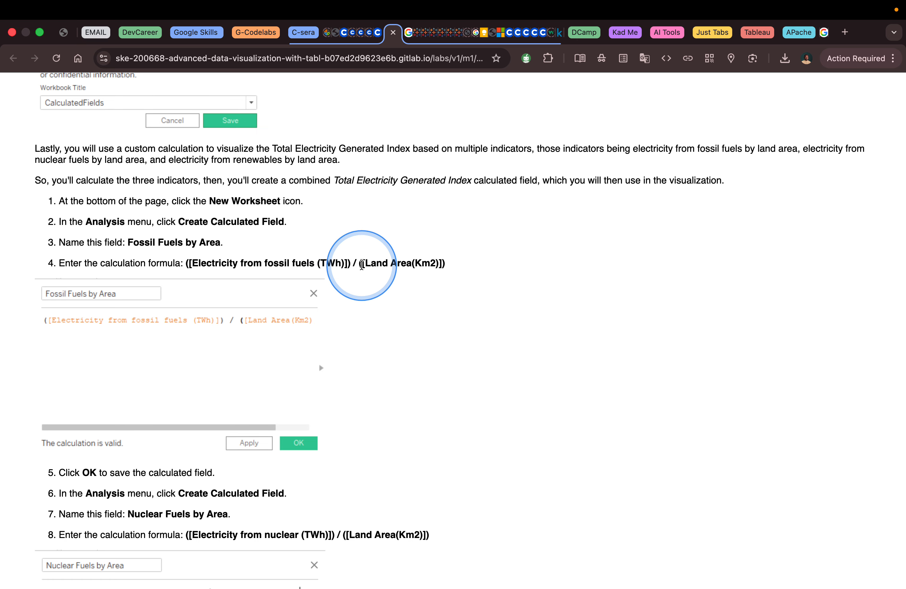
scroll(424, 265, "down", 5)
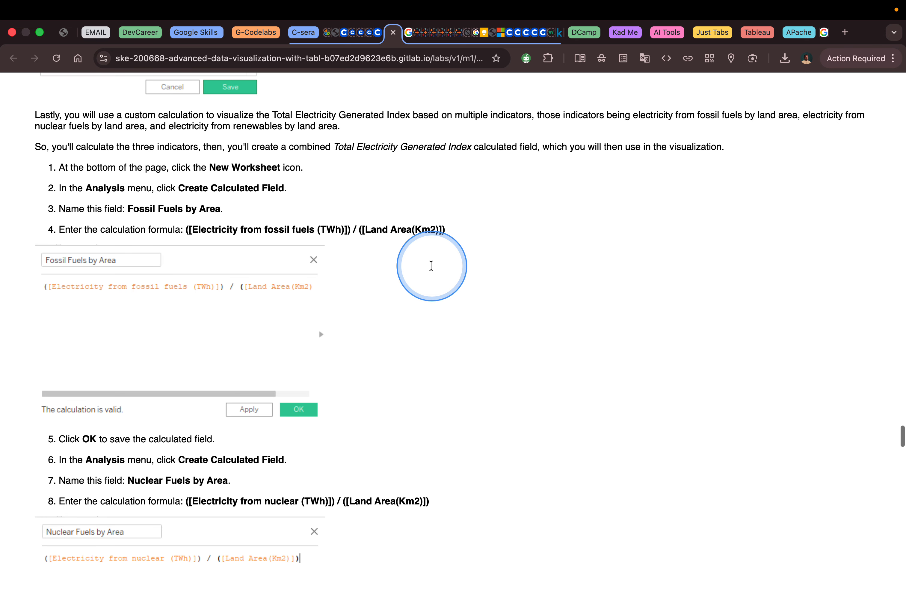
Step: Switch to Tableau and start a new calculated field based on Electricity from fossil fuels (TWh)
key("ctrl+Right")
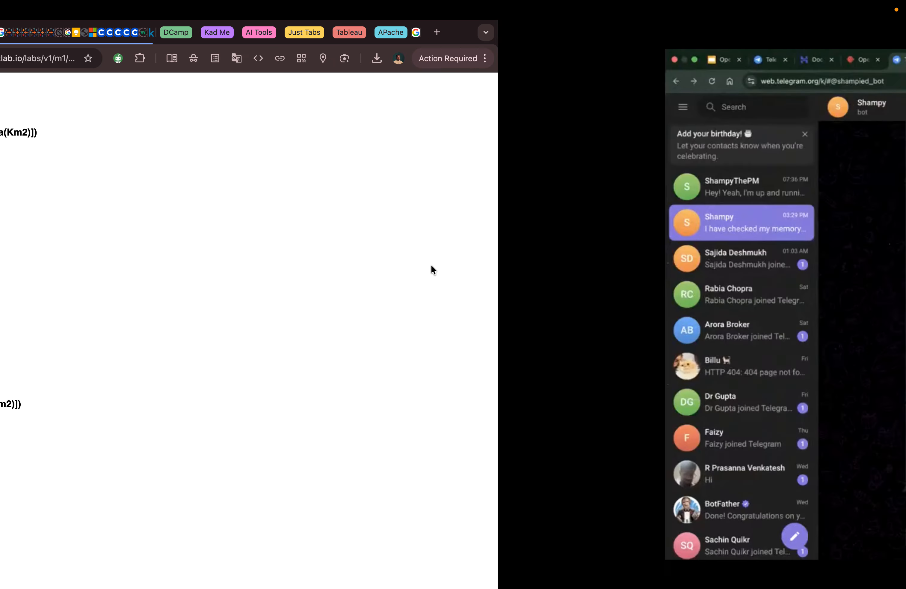
key("ctrl+Left")
key("ctrl+Left")
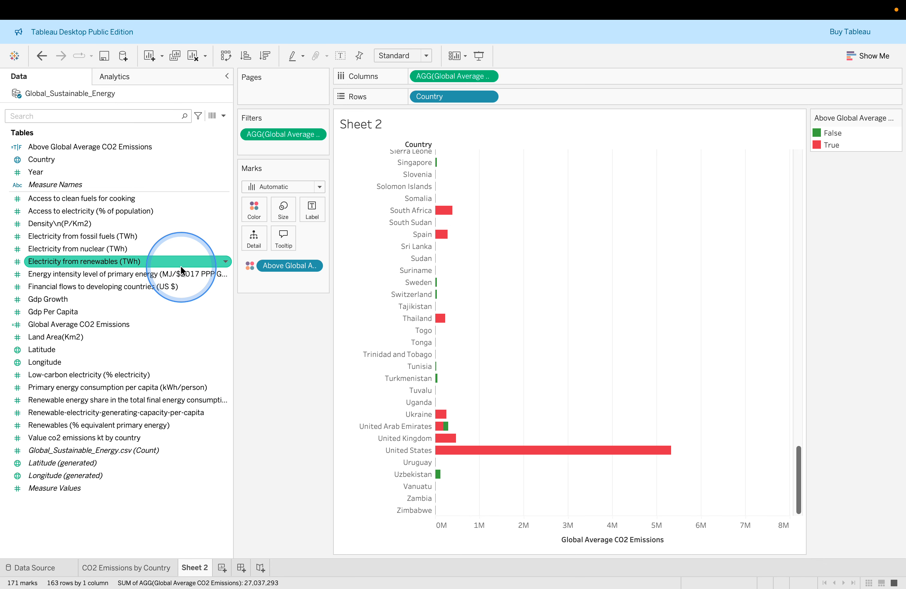
right_click(228, 236)
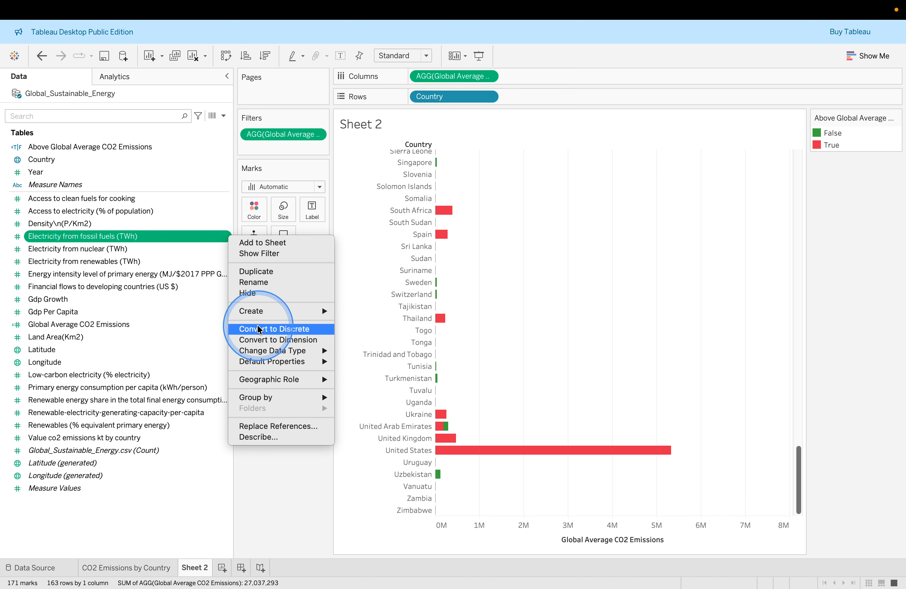
mouse_move(255, 7)
left_click(292, 11)
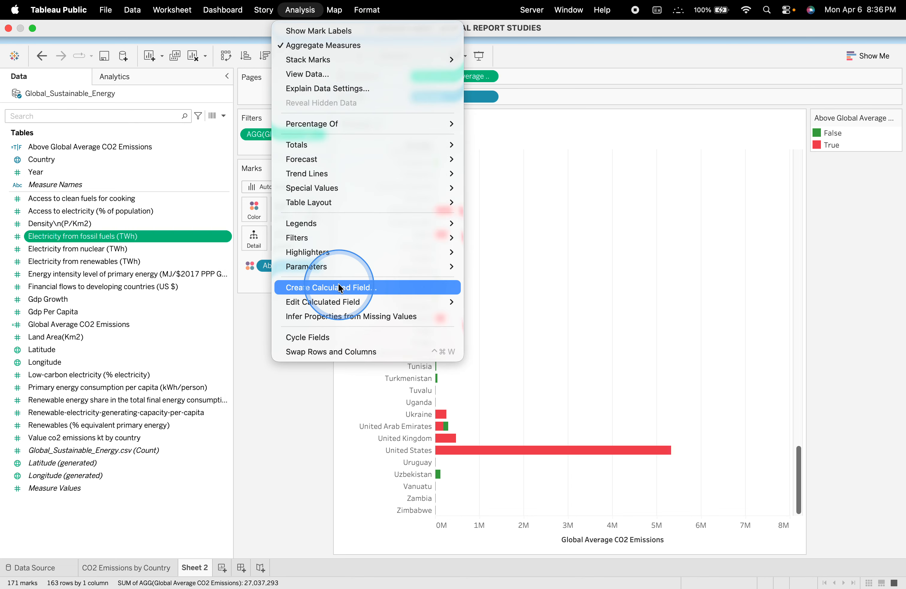
mouse_move(264, 10)
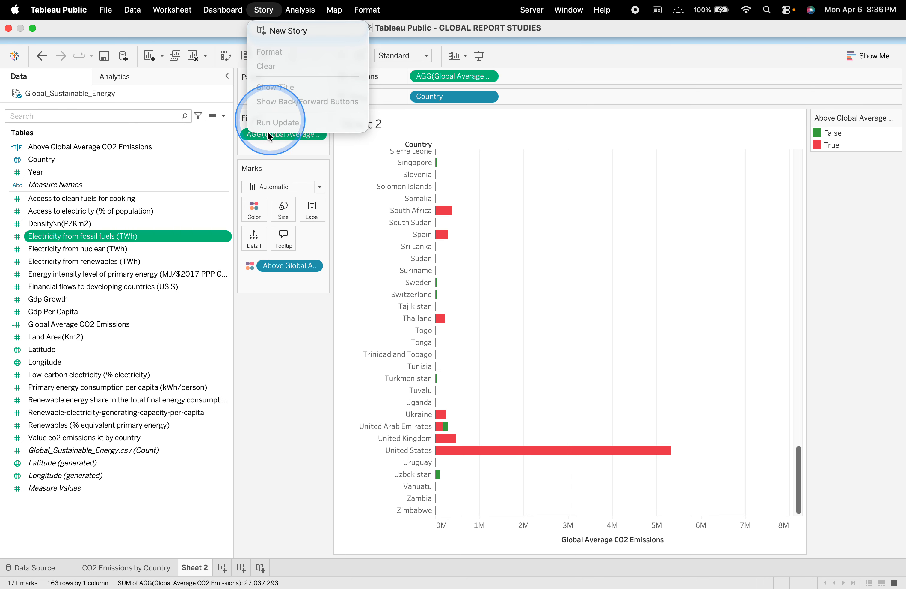
left_click(228, 240)
right_click(226, 237)
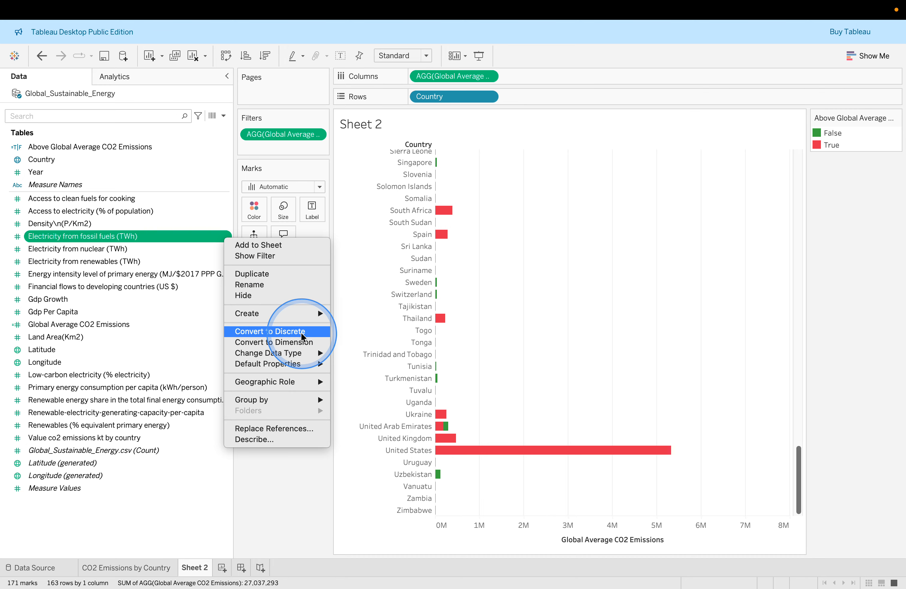
mouse_move(306, 313)
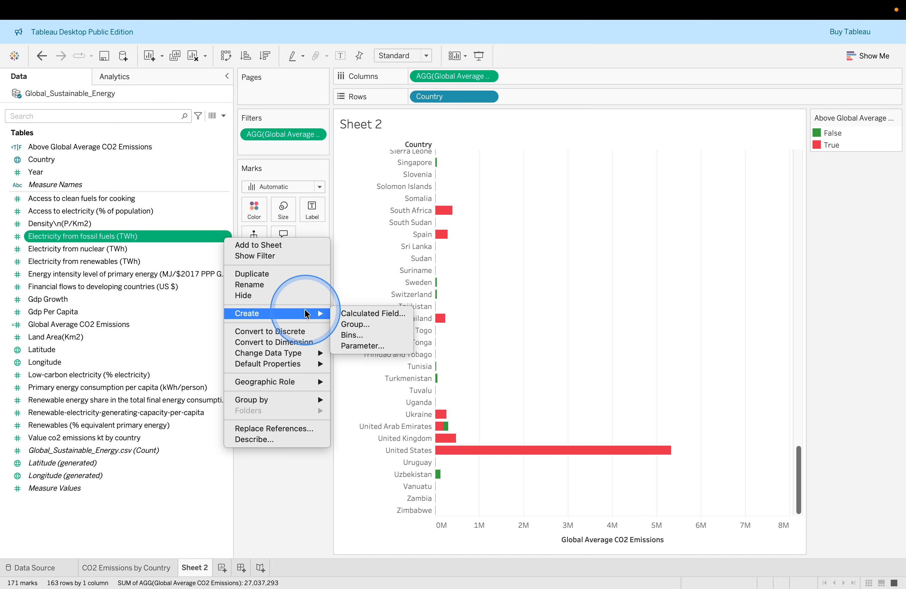
left_click(345, 313)
Step: Switch to Google Chrome and review the fossil fuels formula in lab step 4
key("ctrl+Right")
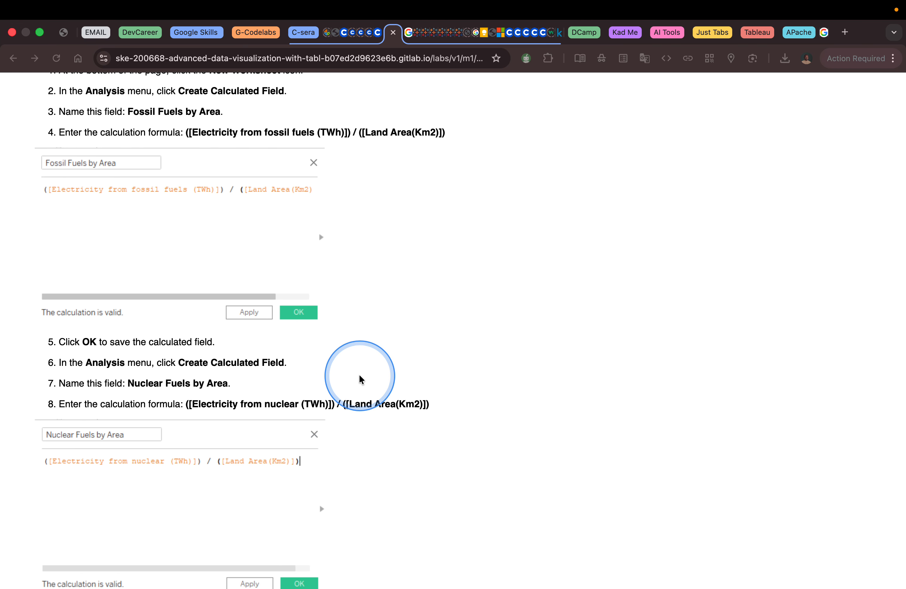
scroll(360, 378, "up", 5)
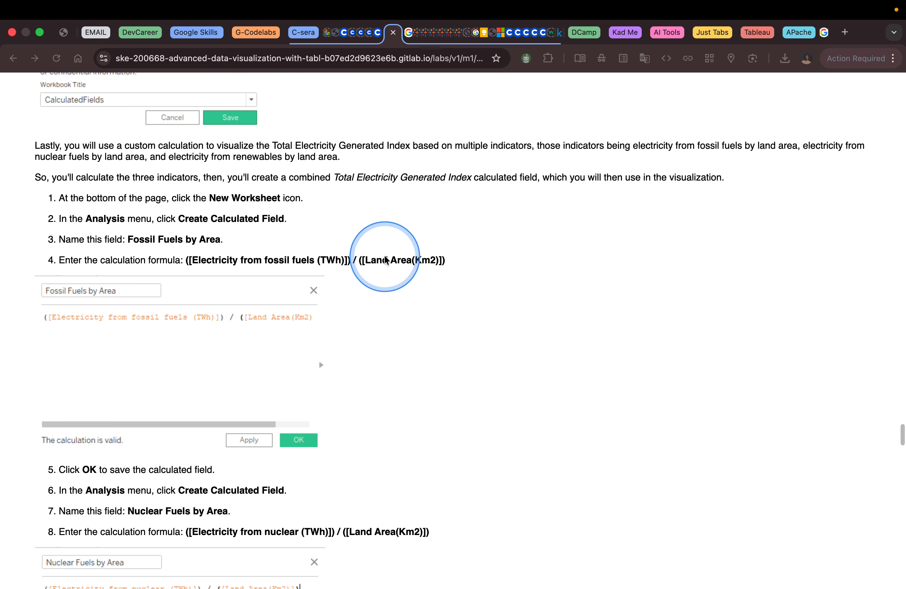
scroll(453, 303, "down", 1)
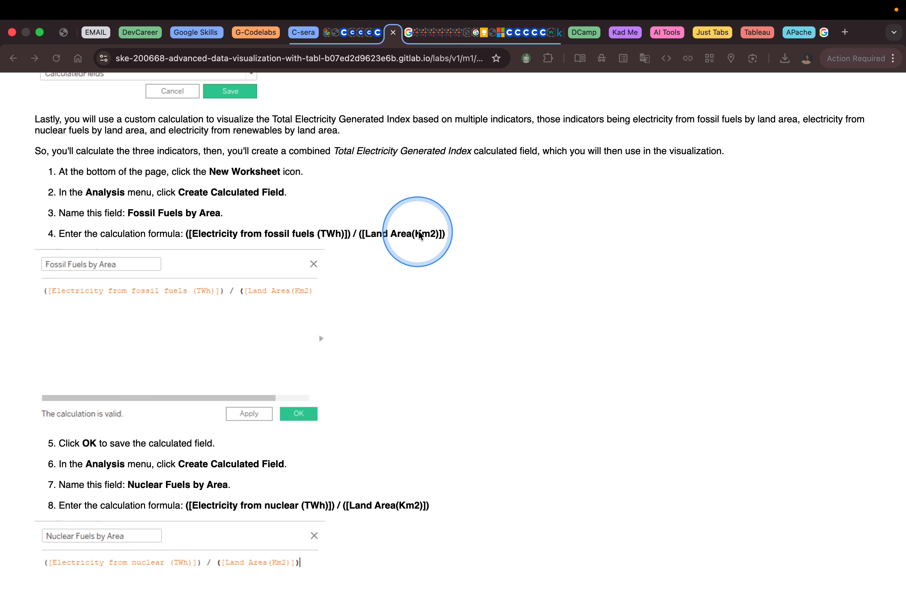
Step: Switch to Tableau, complete the formula as [Electricity from fossil fuels (TWh)] / [Land Area(Km2)], name the field Fossil Fuels by Area and save it
key("ctrl+Left")
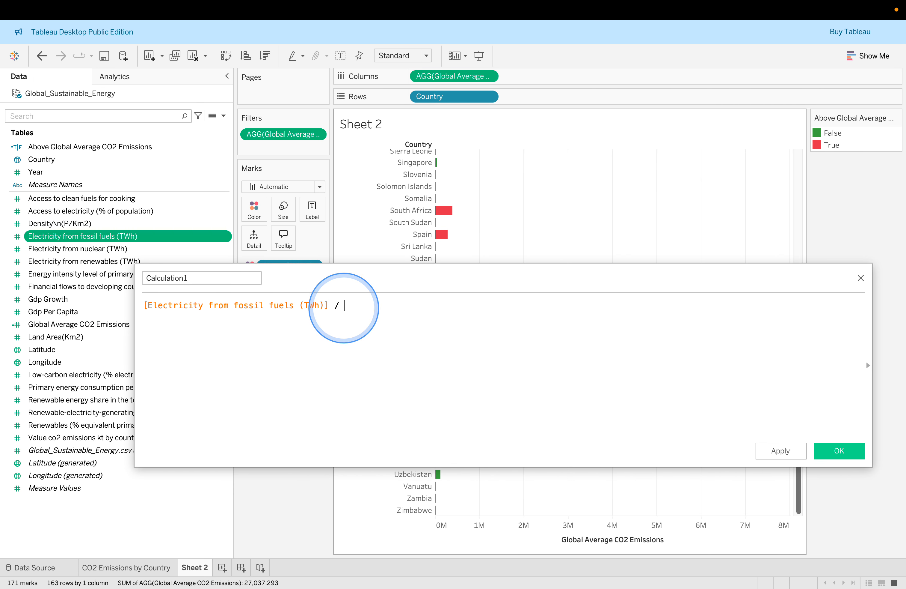
left_click(71, 338)
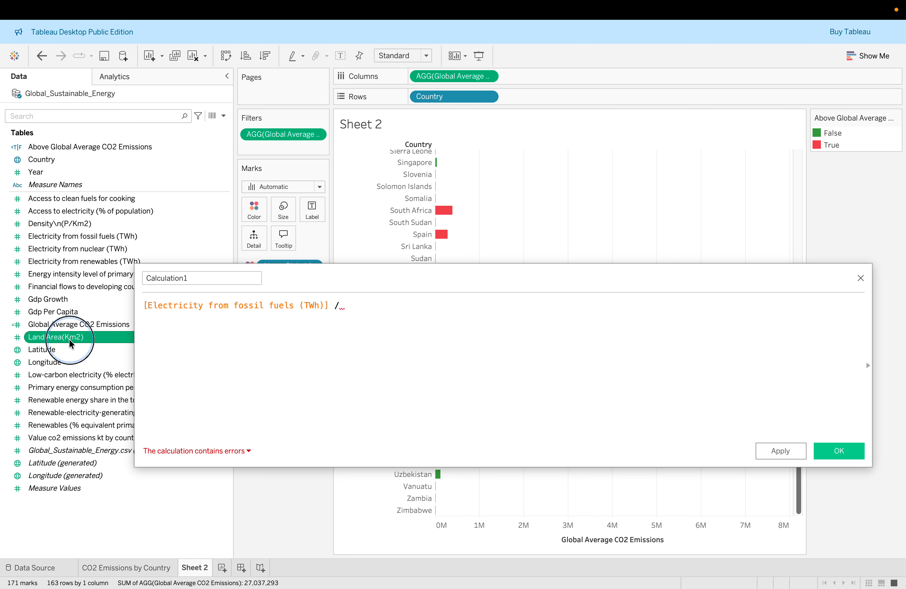
left_click_drag(71, 343, 394, 306)
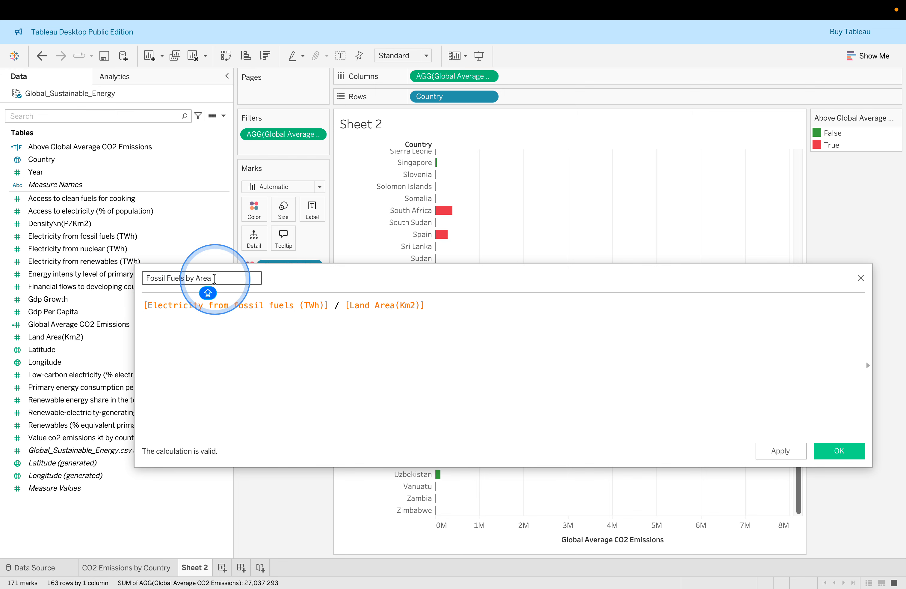
left_click(777, 451)
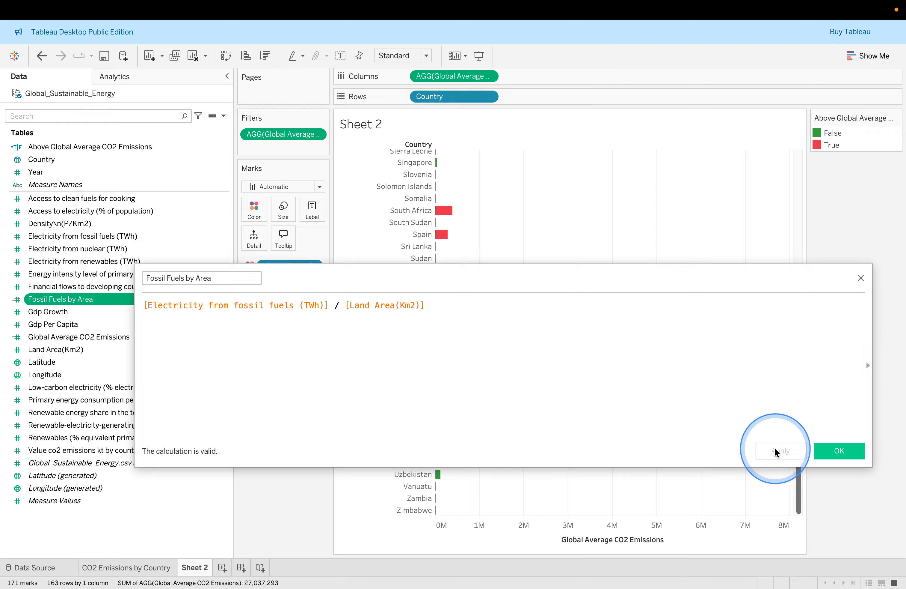
left_click(840, 451)
left_click(678, 398)
Step: Switch to Google Chrome, copy the field name Nuclear Fuels by Area from lab step 7 and read the formula in step 8
key("ctrl+Right")
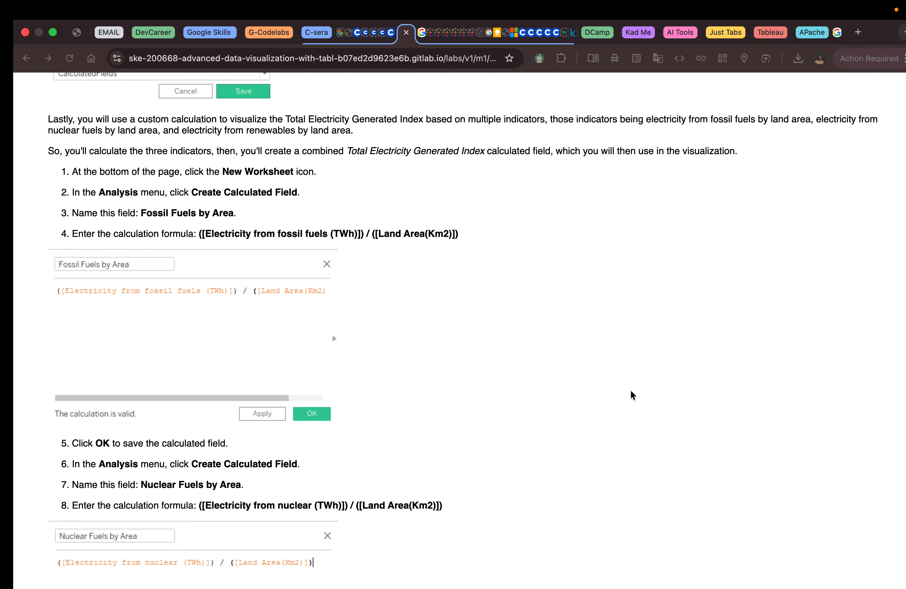
left_click(631, 390)
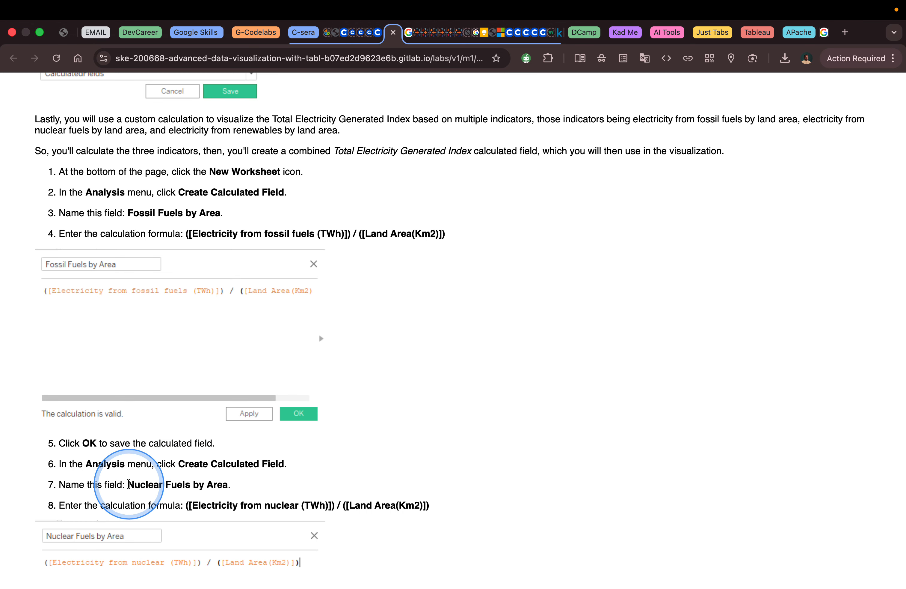
left_click_drag(227, 484, 228, 484)
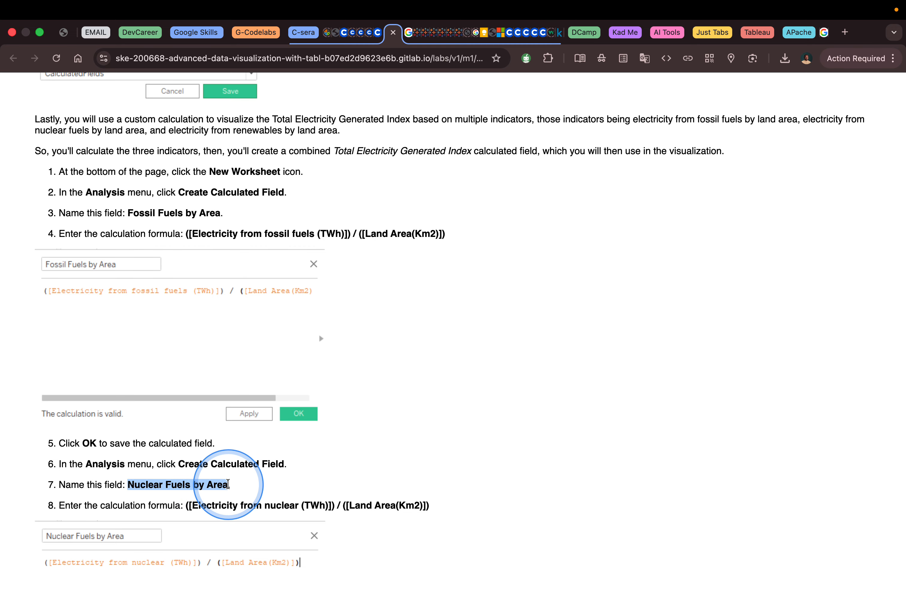
scroll(428, 447, "down", 5)
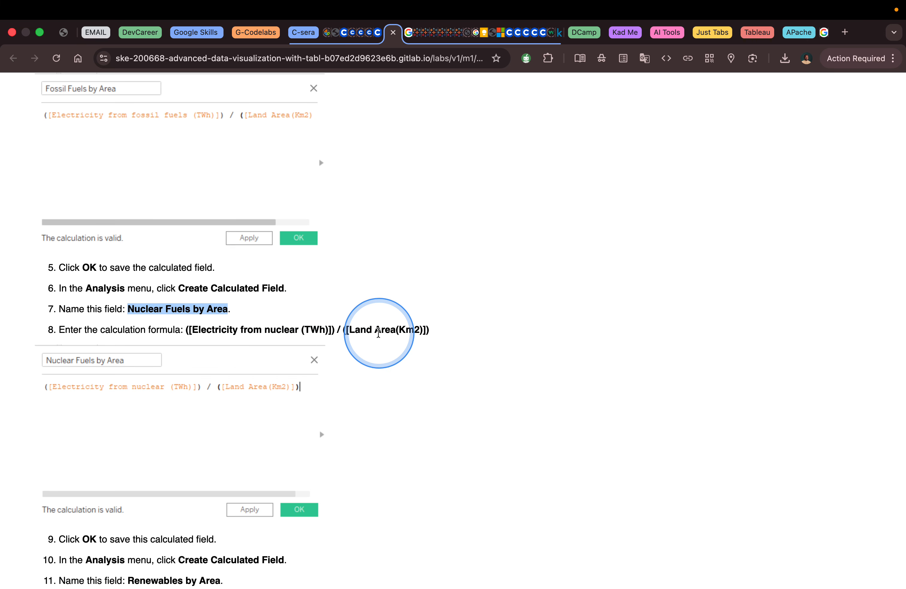
Step: Switch to Tableau and create a calculated field named Nuclear Fuels by Area with the formula [Electricity from nuclear (TWh)] / [Land Area(Km2)]
key("ctrl+Left")
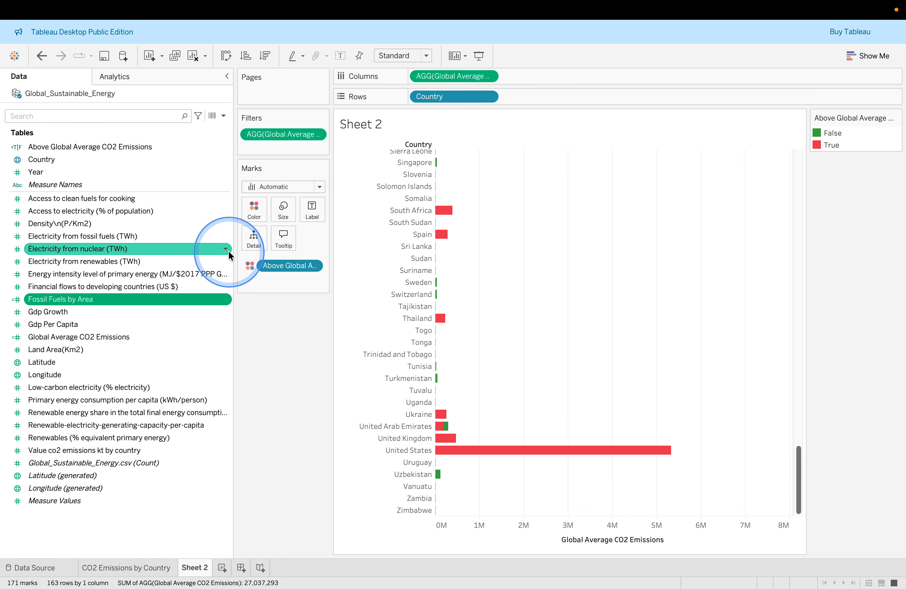
left_click(229, 251)
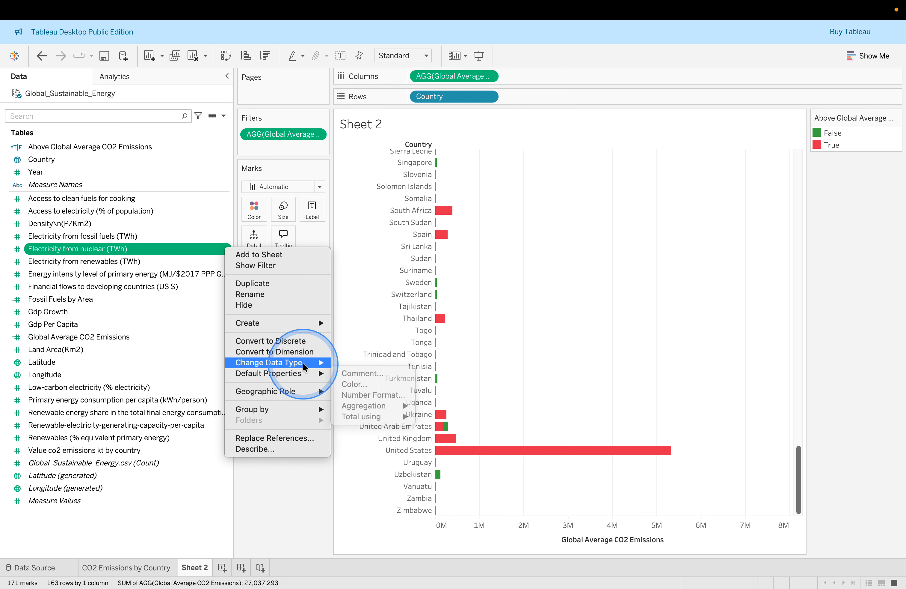
mouse_move(305, 329)
left_click(362, 324)
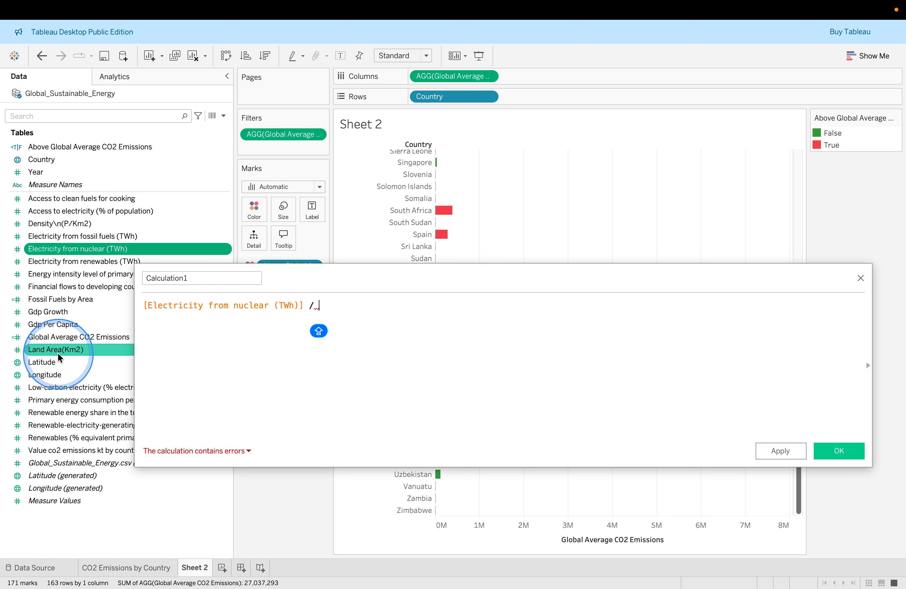
type("/")
left_click_drag(59, 358, 368, 319)
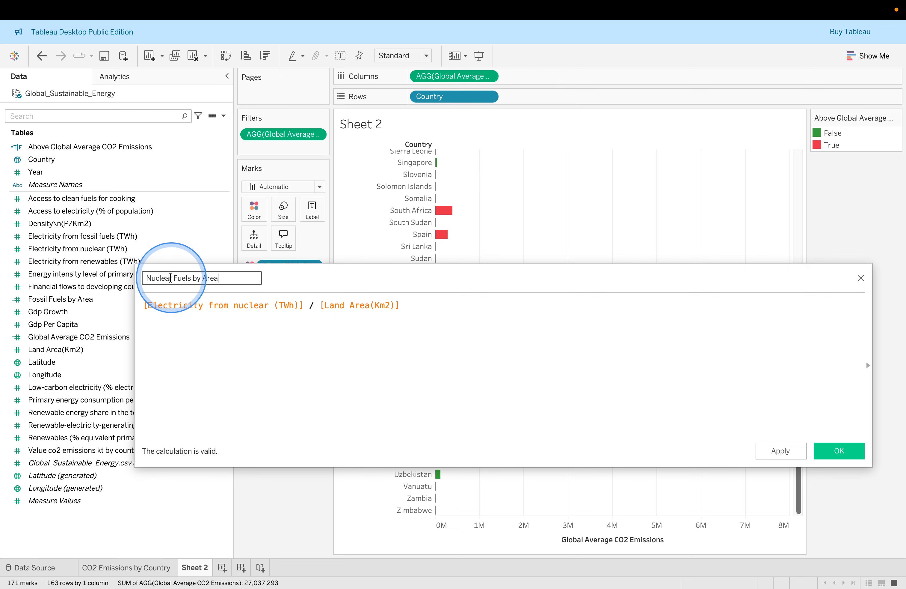
left_click(273, 315)
Step: Switch to Google Chrome, copy the field name Renewables by Area from lab step 11 and read the formula in step 12
key("super+Tab")
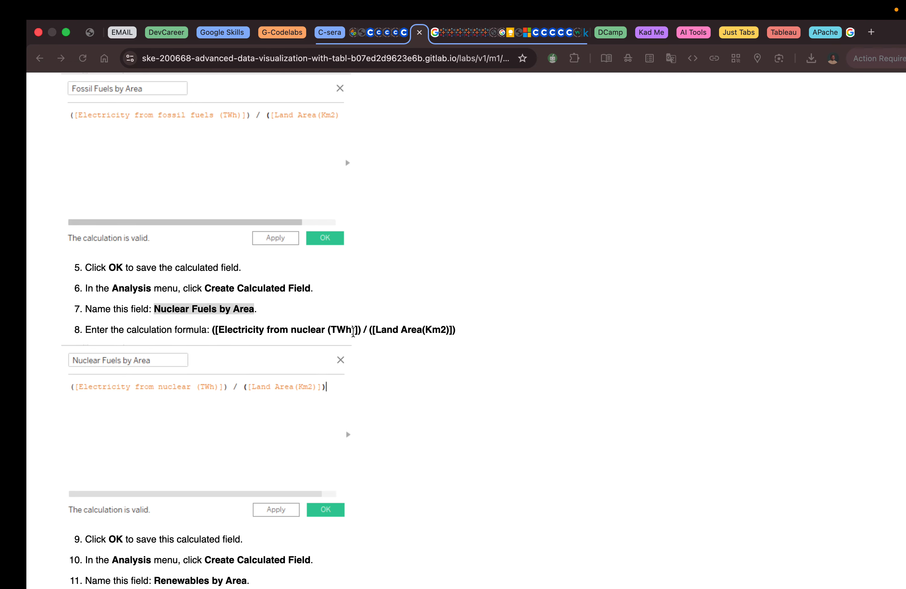
scroll(402, 376, "down", 2)
scroll(402, 381, "down", 2)
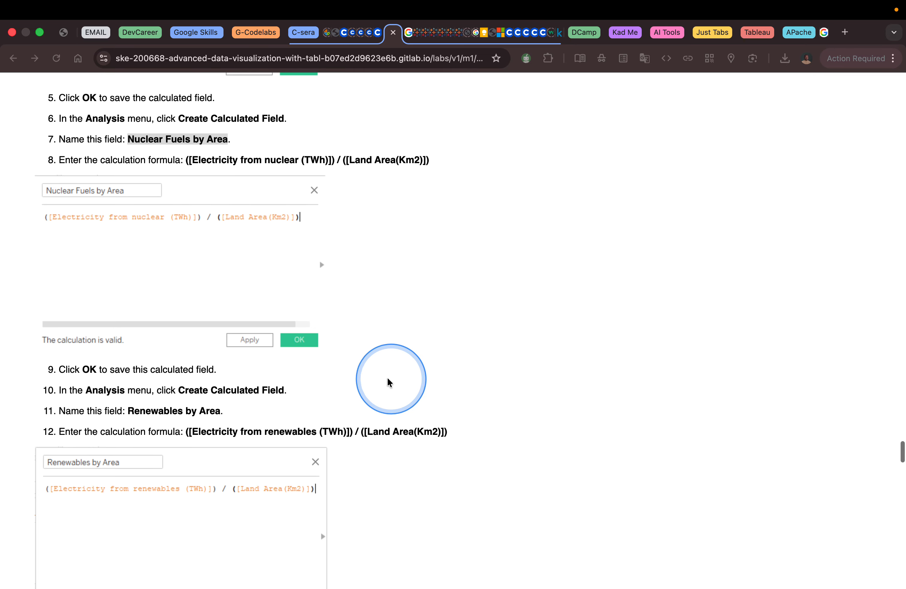
left_click_drag(128, 411, 219, 411)
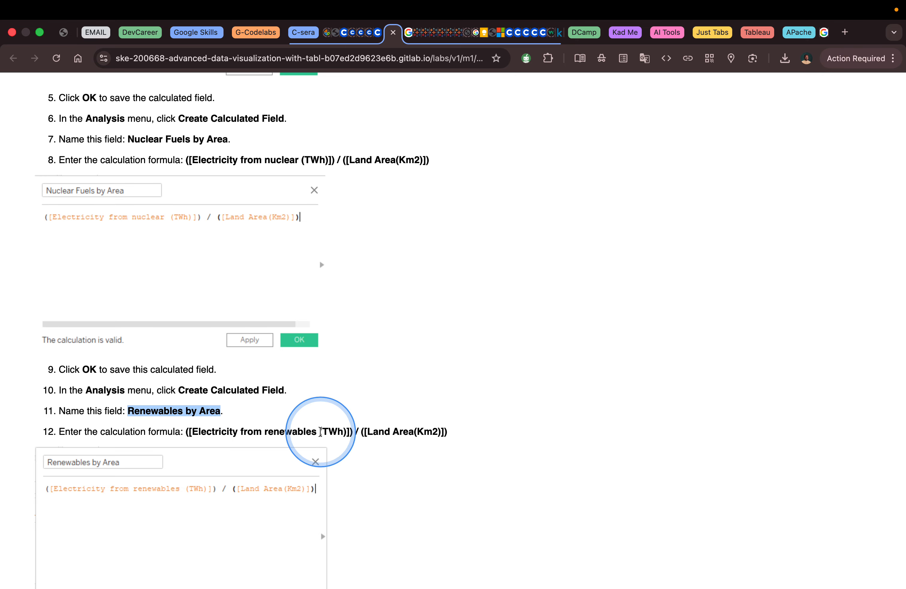
Step: Switch to Tableau, apply the Nuclear Fuels by Area calculation and close its editor
key("ctrl+Left")
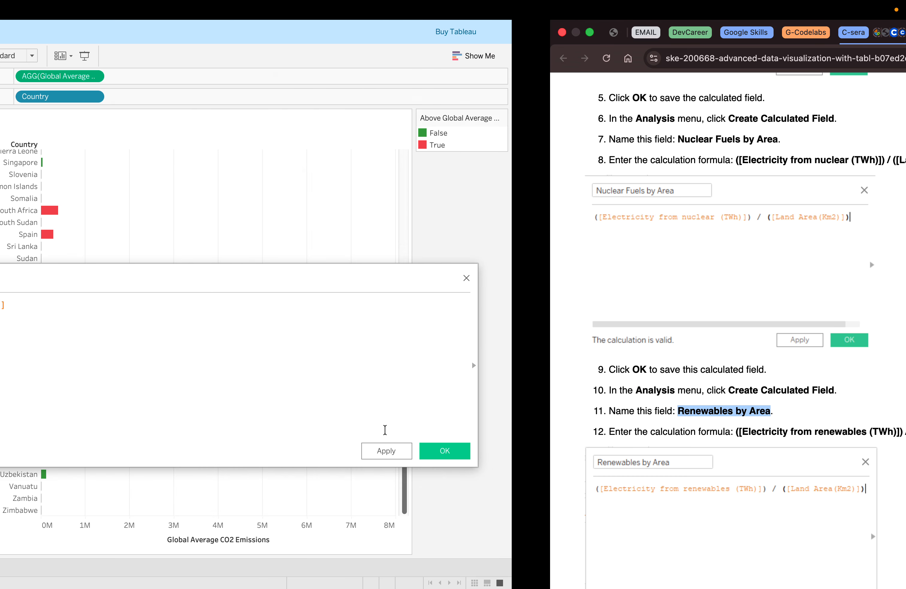
left_click(778, 451)
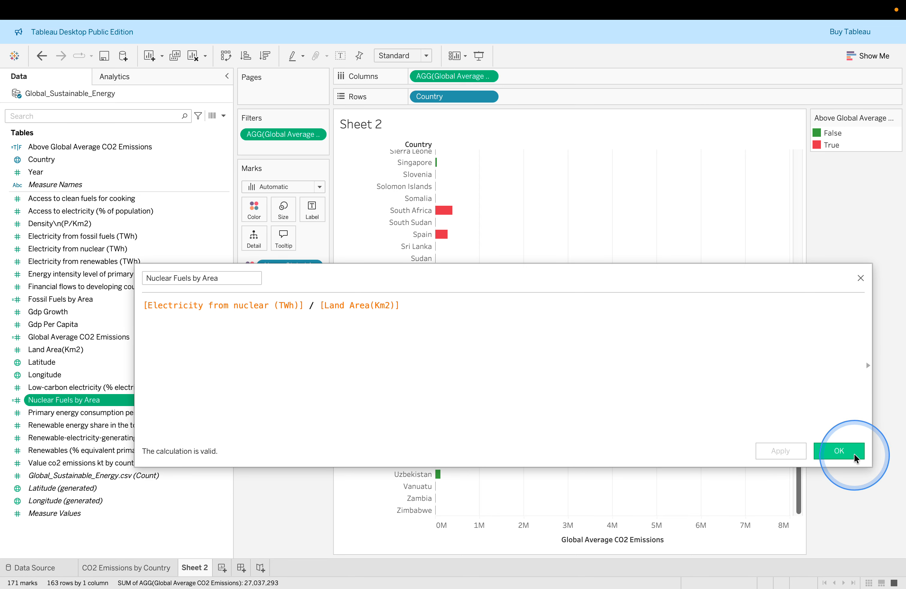
left_click(839, 450)
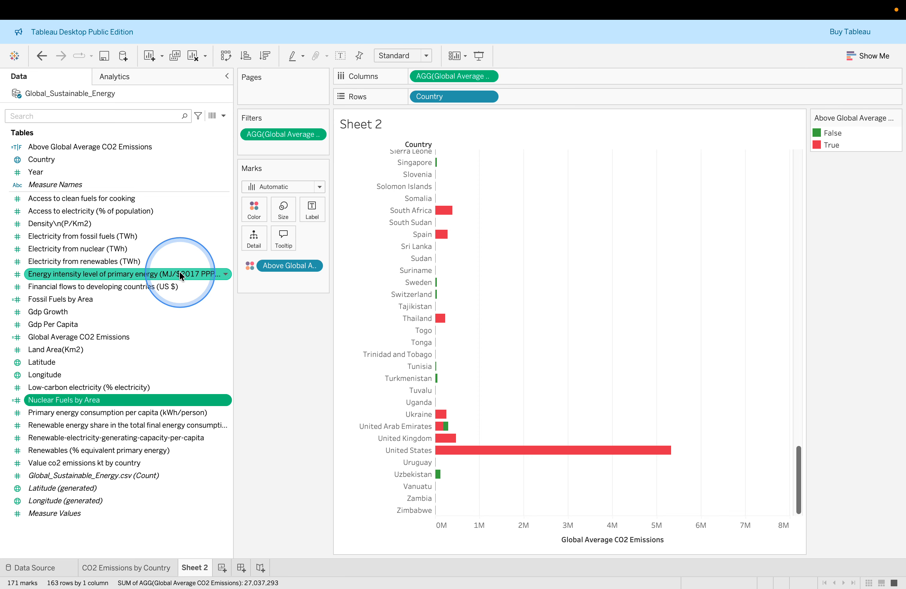
Step: Create a calculated field from Electricity from renewables (TWh) and name it Renewables by Area
left_click(225, 262)
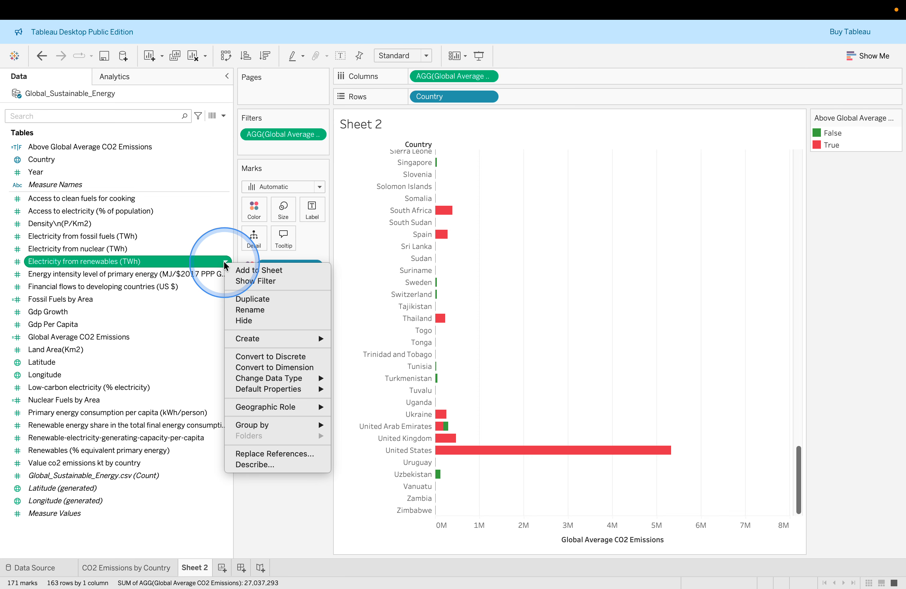
mouse_move(285, 340)
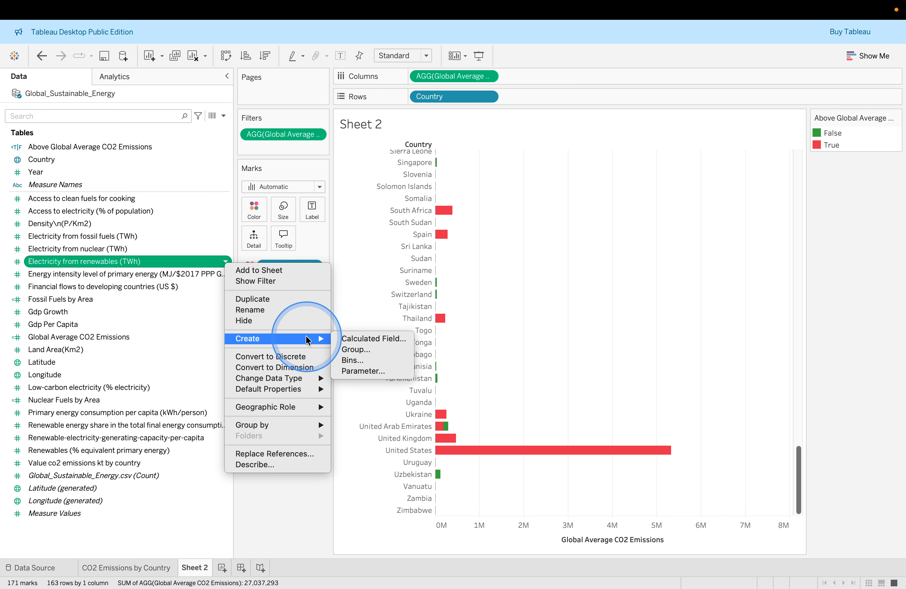
left_click(367, 339)
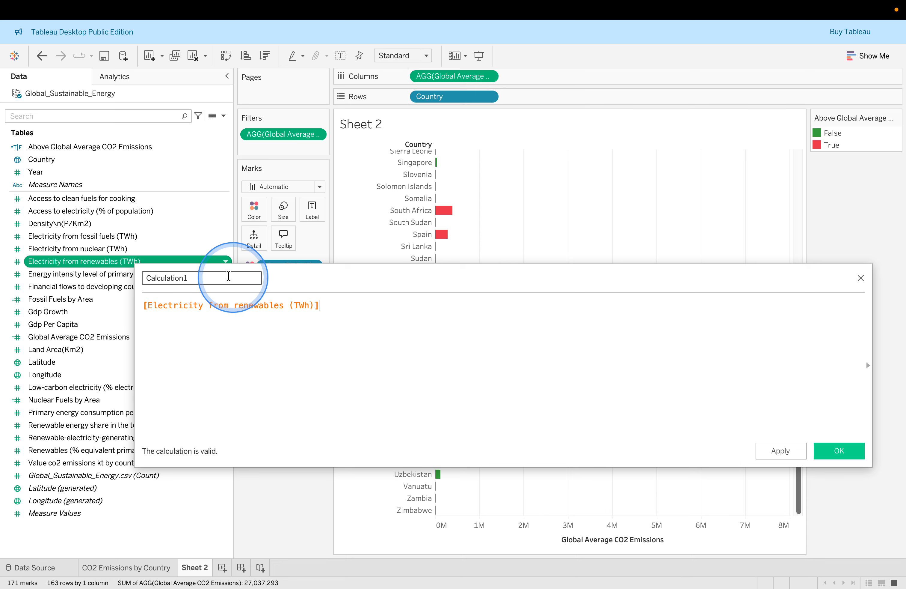
left_click(83, 291)
left_click(164, 282)
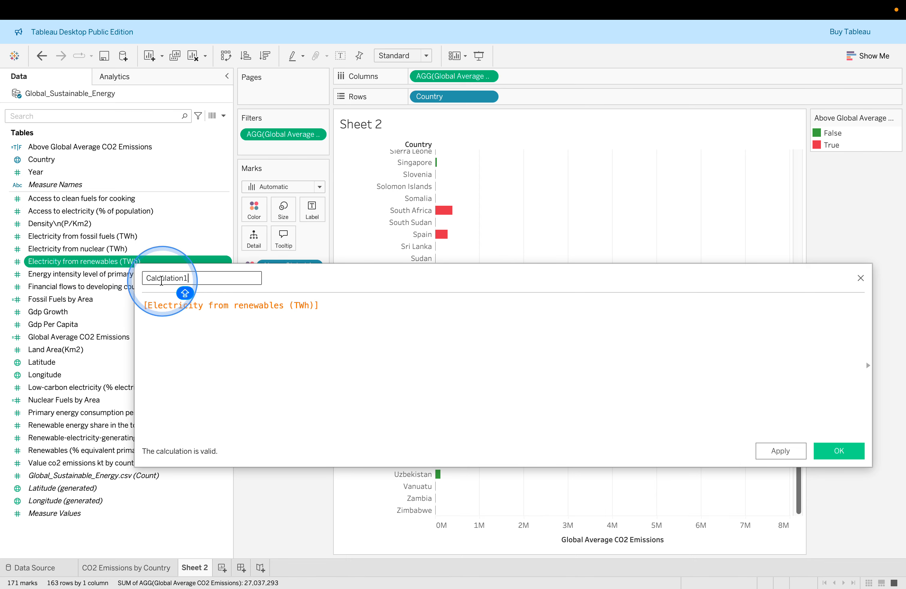
type("Renewables by Area")
Step: Complete the formula as [Electricity from renewables (TWh)] / [Land Area(Km2)] and save the field
left_click(338, 311)
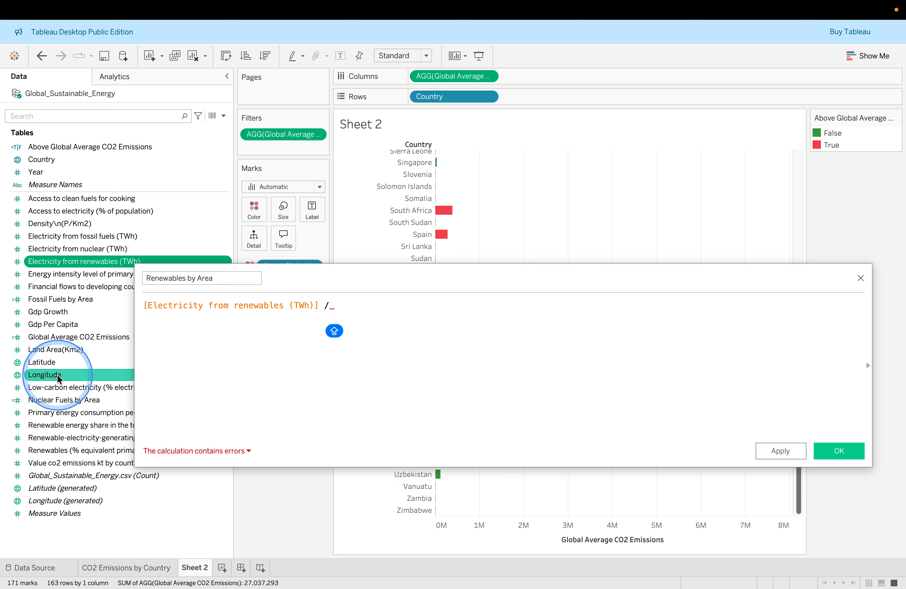
left_click_drag(60, 354, 356, 305)
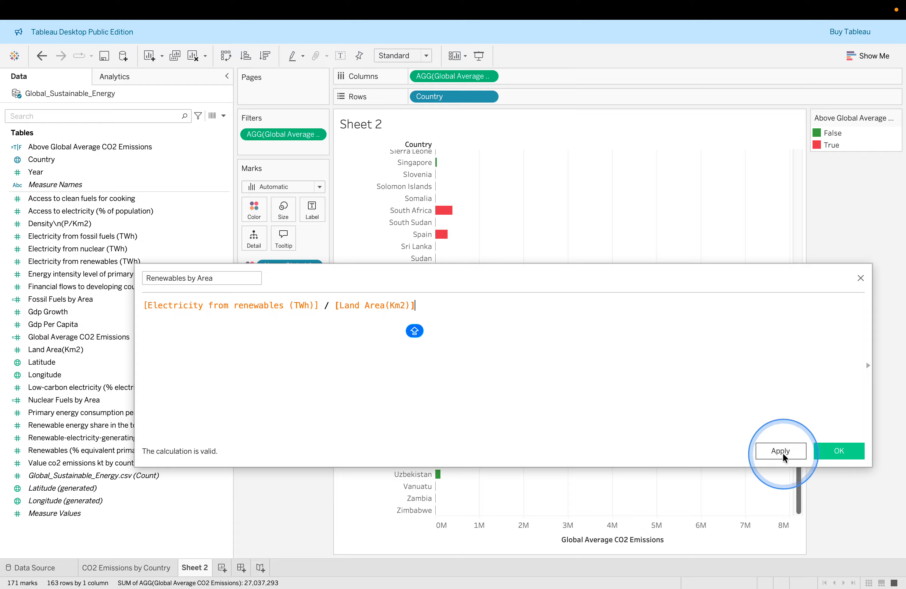
left_click(781, 450)
left_click(843, 450)
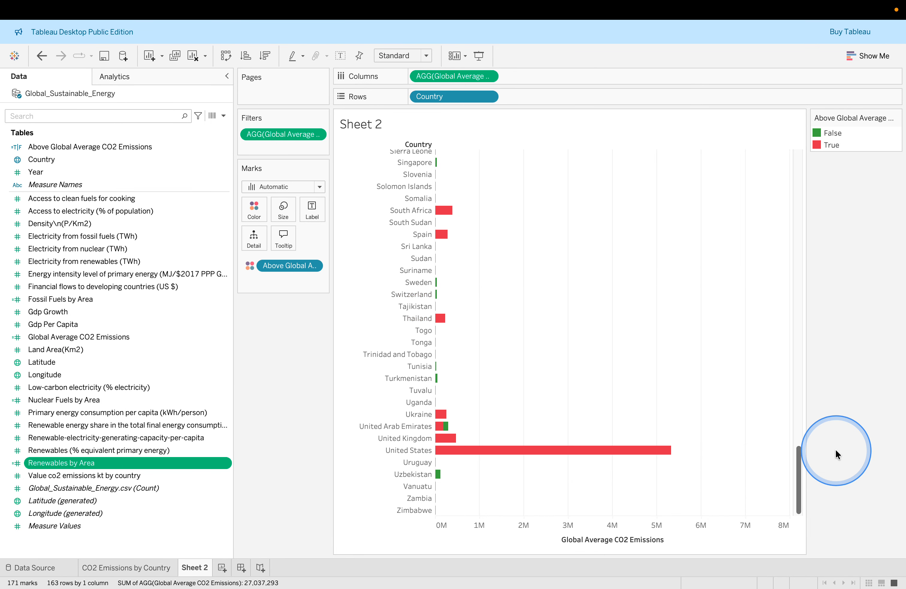
Step: Switch to Google Chrome, copy the field name Total Electricity Generated Index from lab step 15 and read the formula in step 16
key("ctrl+Right")
scroll(545, 437, "down", 9)
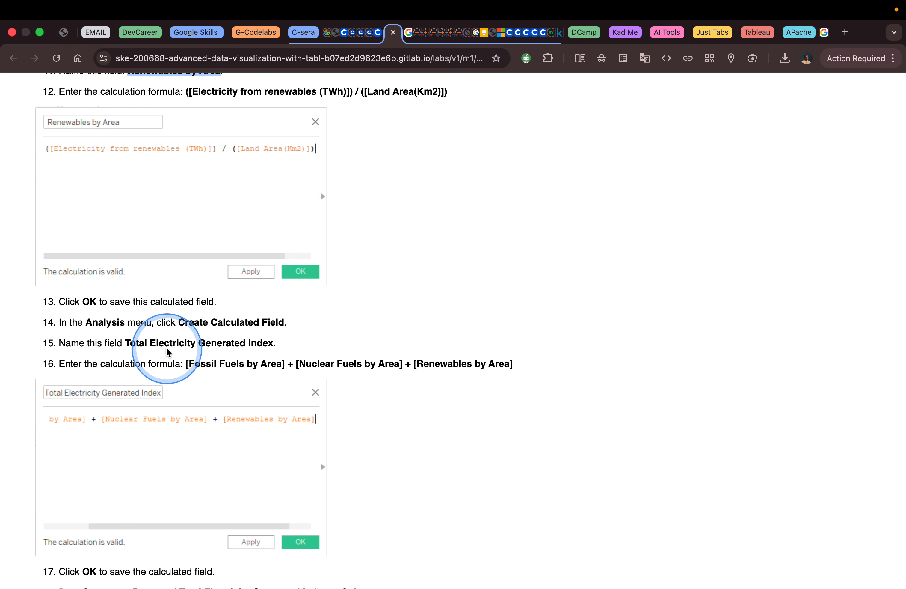
left_click_drag(124, 342, 273, 342)
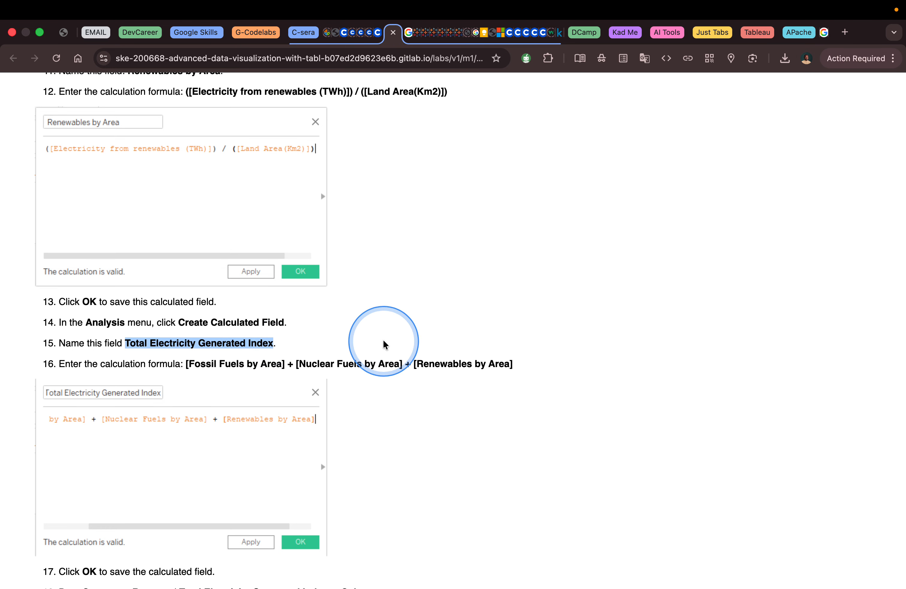
right_click(251, 342)
left_click(273, 370)
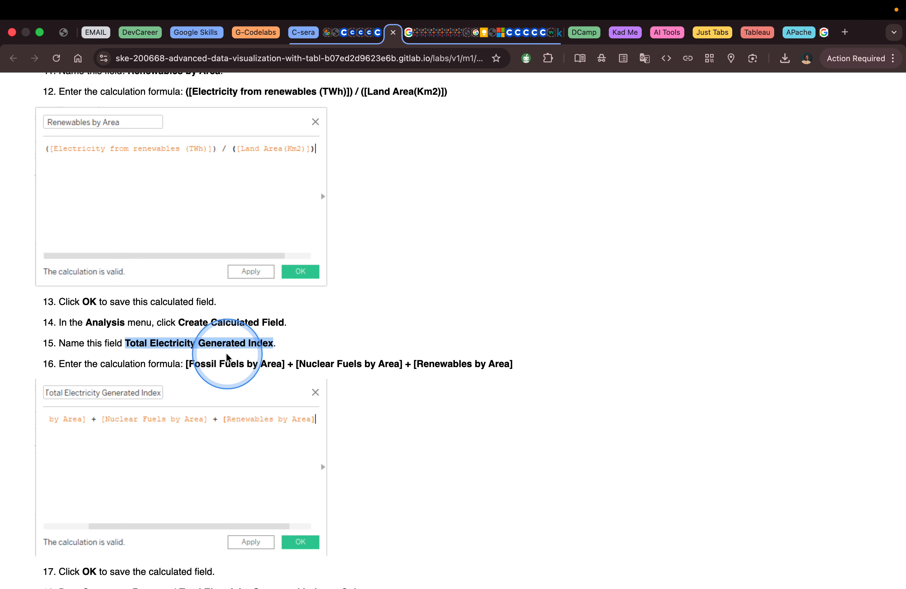
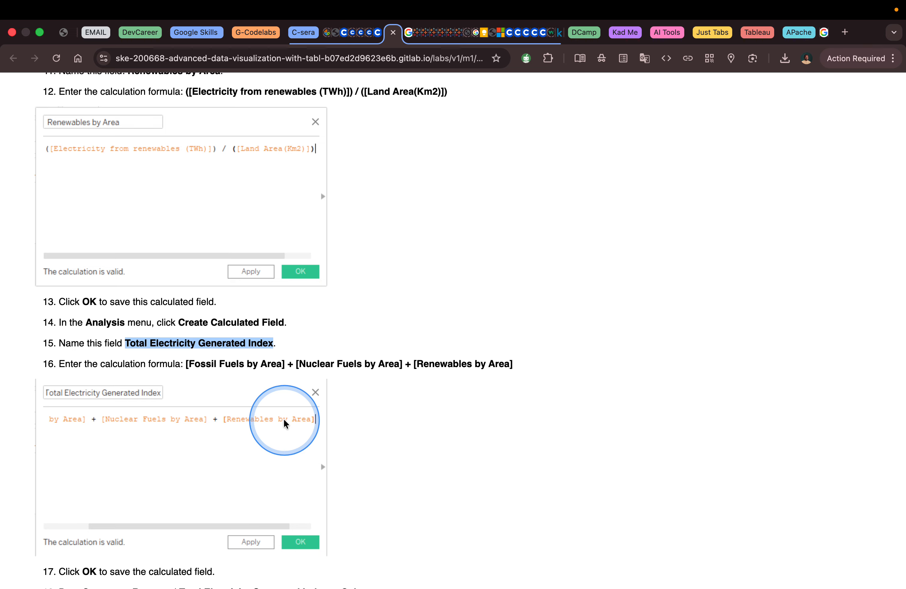
Step: Switch to Tableau, start a blank calculated field named Total Electricity Generated Index and move its editor clear of the field list
key("ctrl+Left")
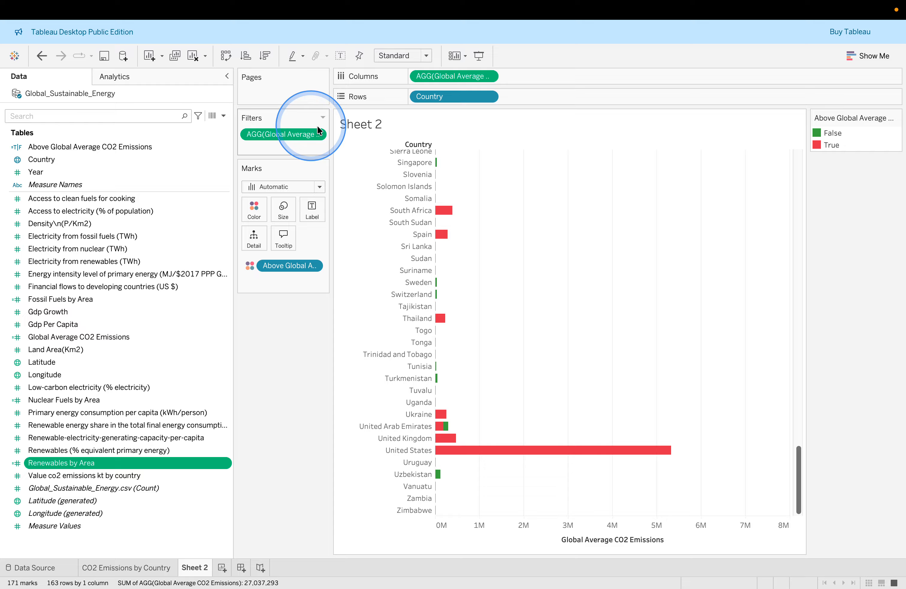
left_click(300, 9)
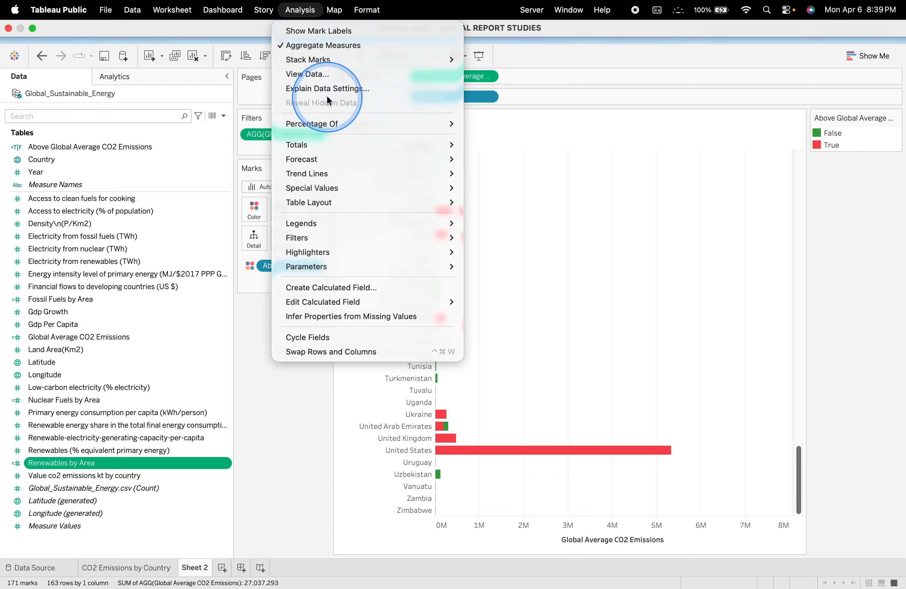
left_click(364, 289)
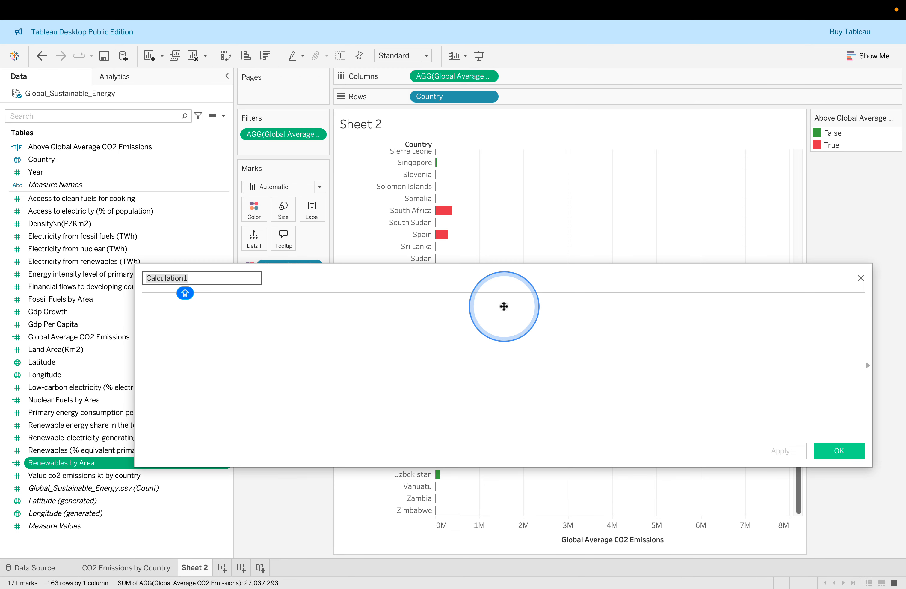
type("Total Electricity Generated Index")
left_click(307, 310)
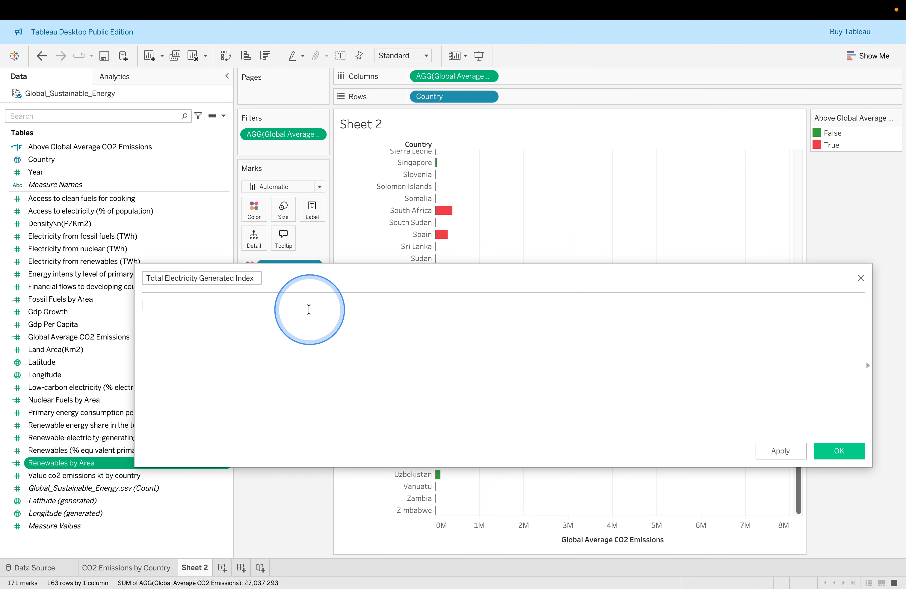
left_click_drag(298, 282, 429, 218)
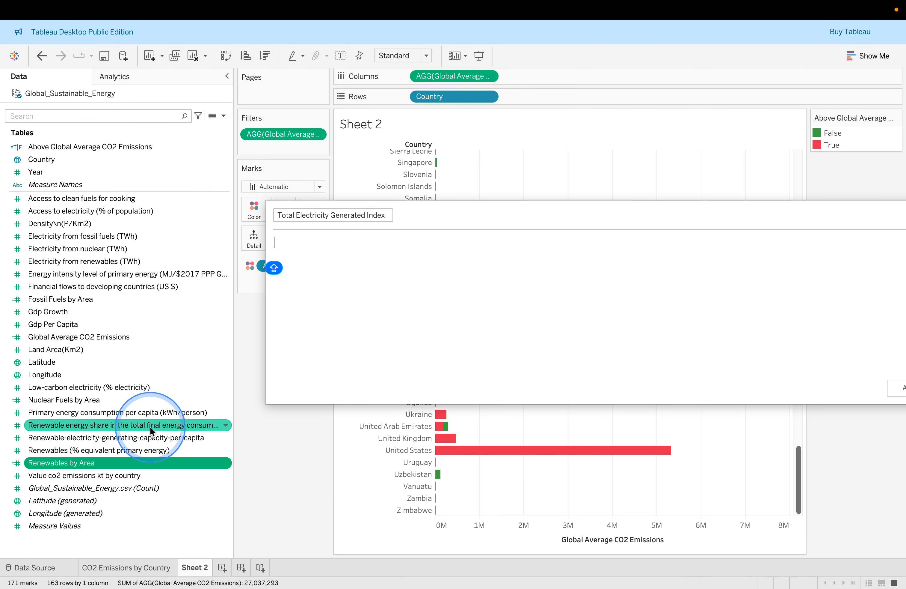
Step: Recheck lab step 16 in Google Chrome and, in Tableau, build the formula [Fossil Fuels by Area] + [Renewables by Area] + [Nuclear Fuels by Area]
key("ctrl+Right")
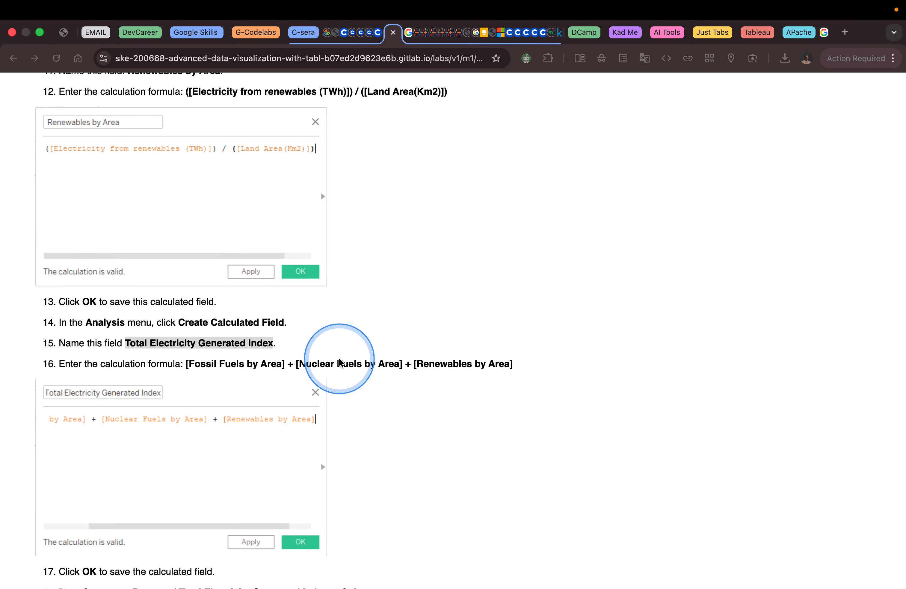
key("ctrl+Left")
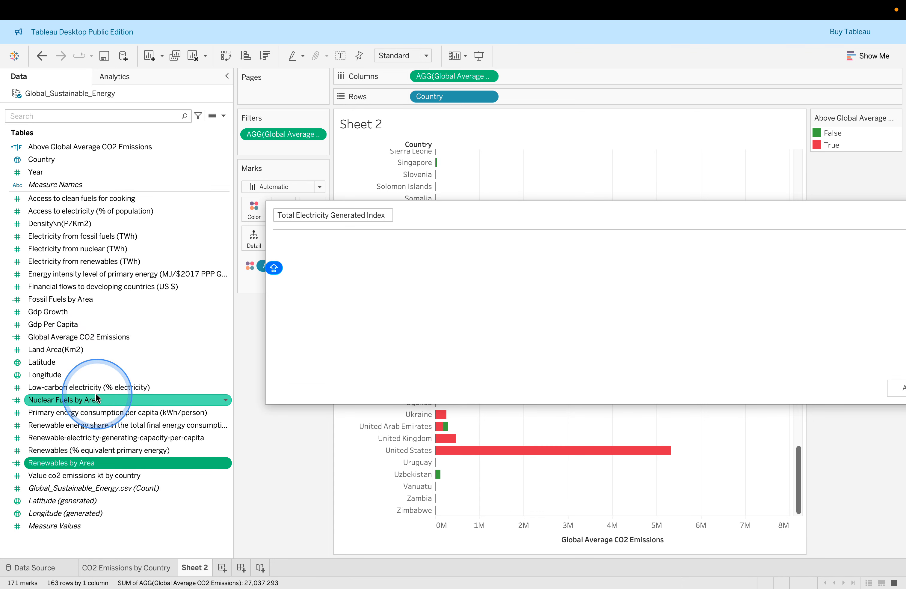
left_click_drag(90, 298, 366, 262)
type("+")
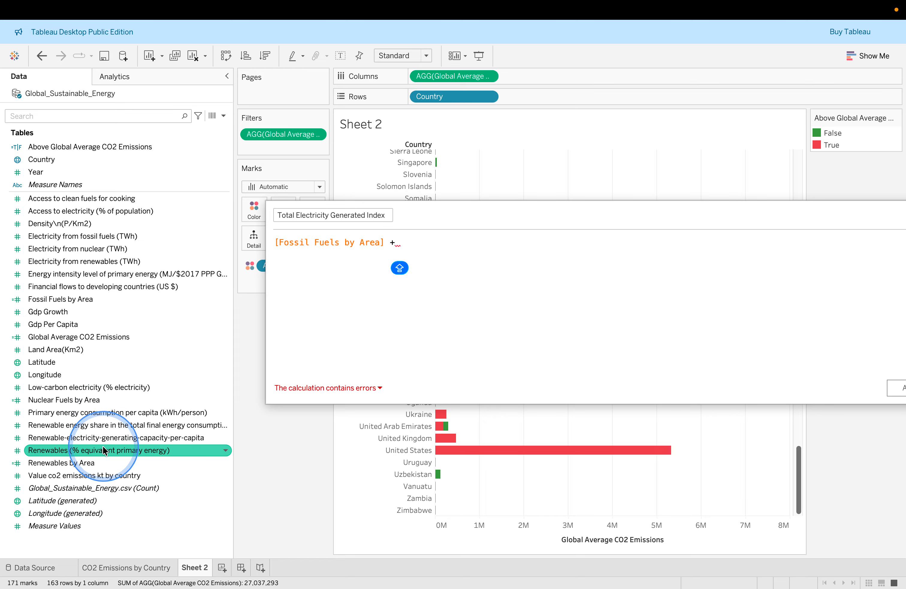
left_click_drag(113, 462, 496, 269)
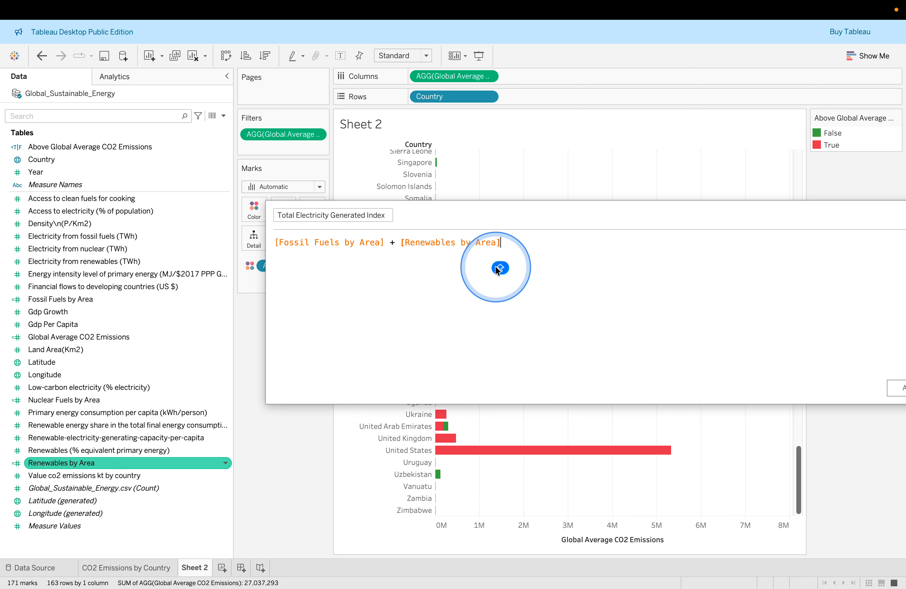
type("+")
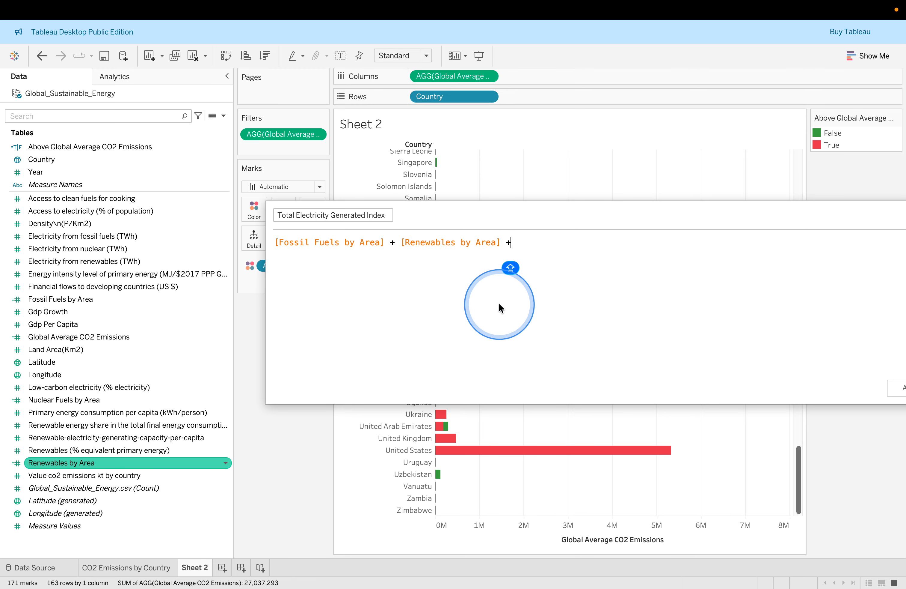
left_click_drag(115, 399, 574, 250)
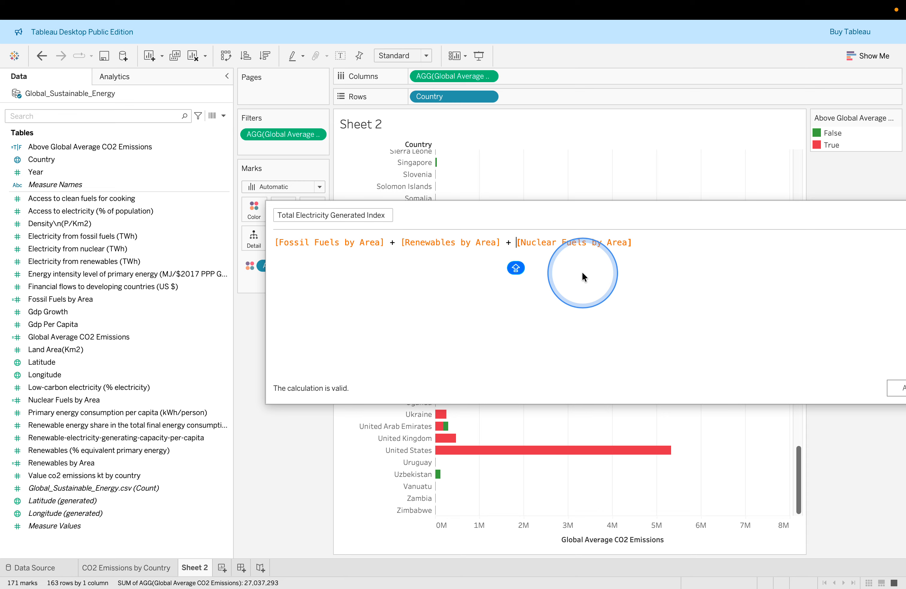
Step: Switch to Google Chrome and read lab steps 17 to 19 on saving the field, placing fields on the shelves and colouring the marks
key("ctrl+Right")
left_click(570, 400)
scroll(571, 401, "down", 10)
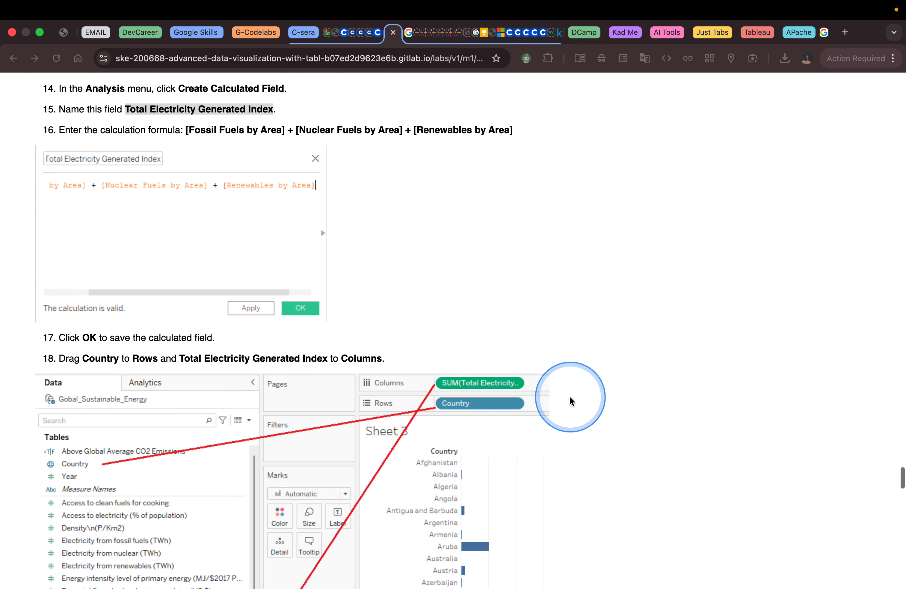
scroll(570, 400, "down", 1)
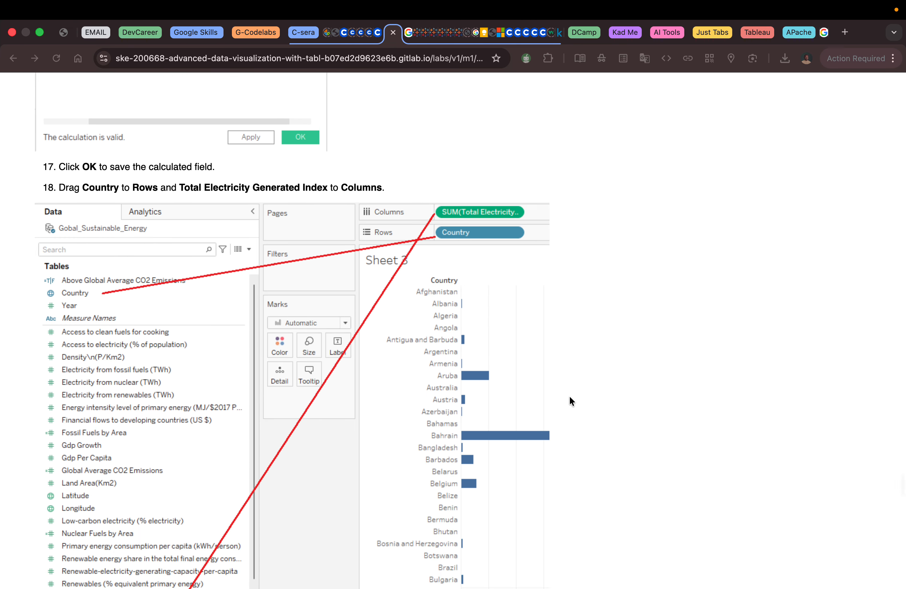
scroll(570, 401, "down", 3)
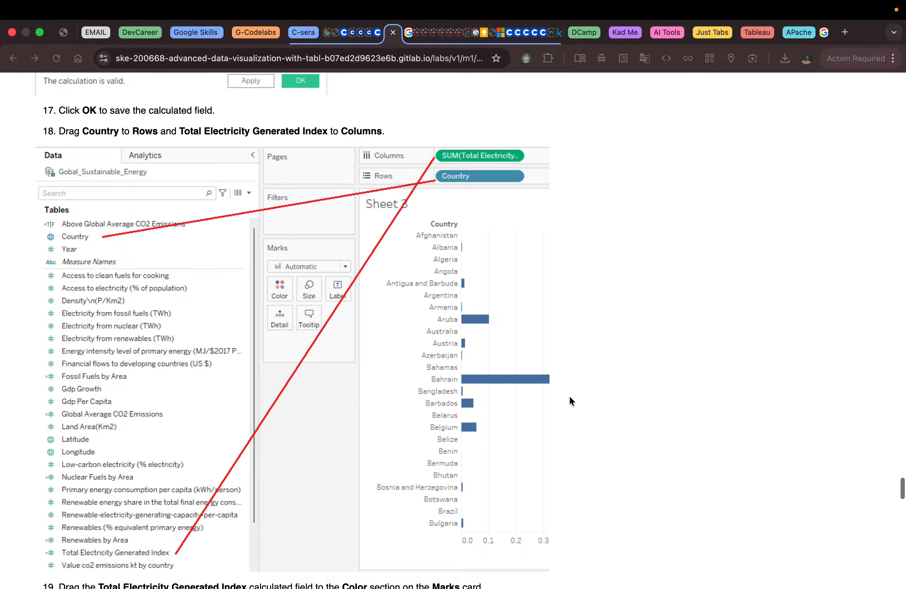
scroll(570, 401, "up", 3)
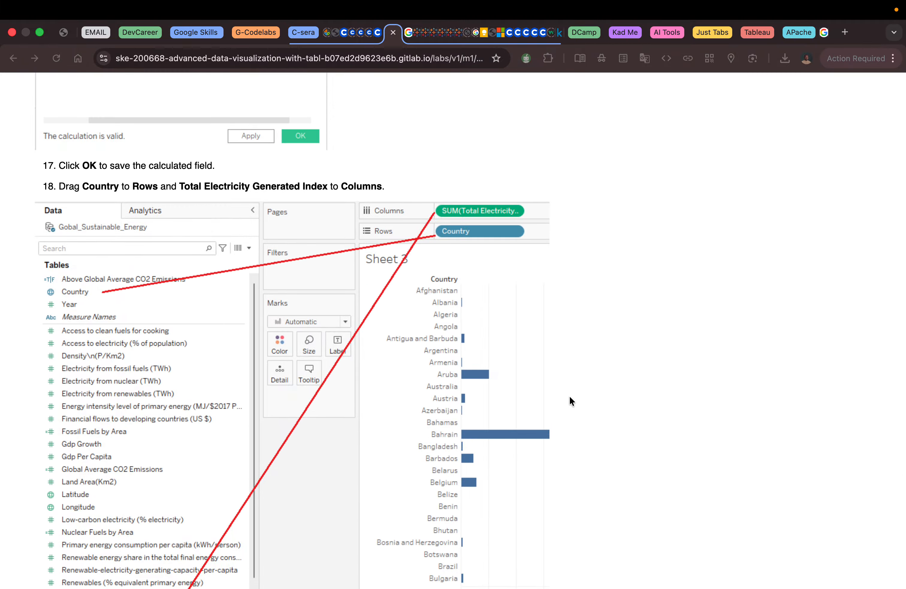
scroll(570, 401, "down", 1)
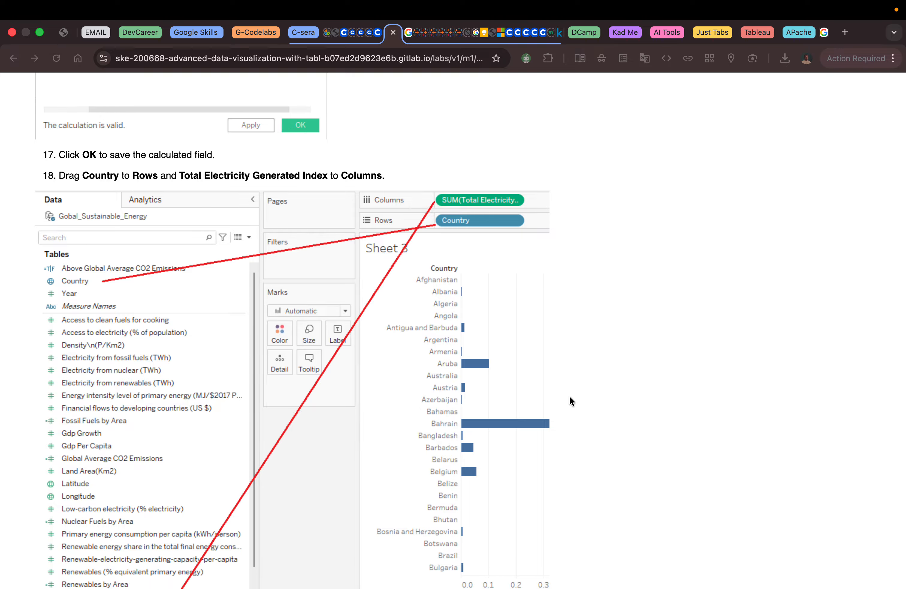
scroll(570, 401, "down", 6)
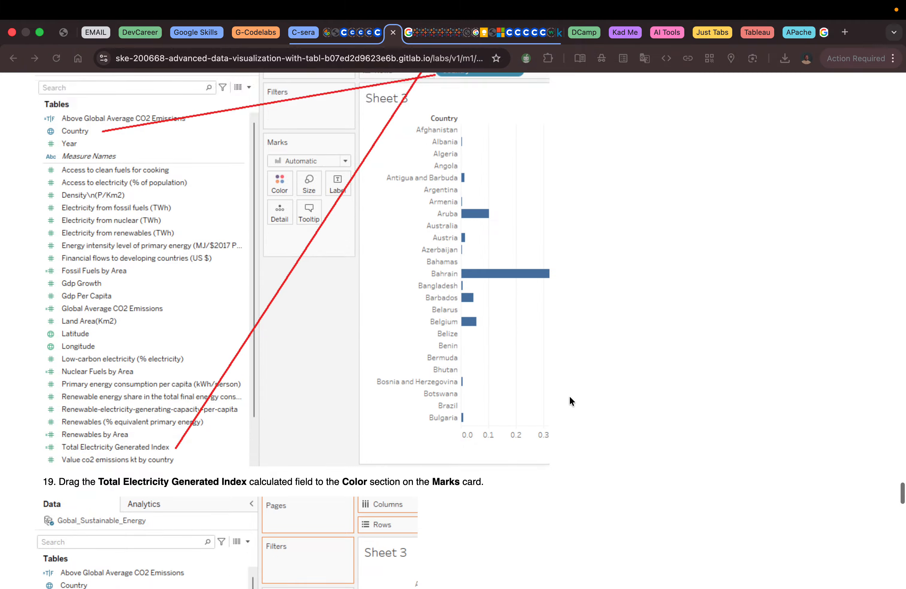
scroll(570, 401, "down", 4)
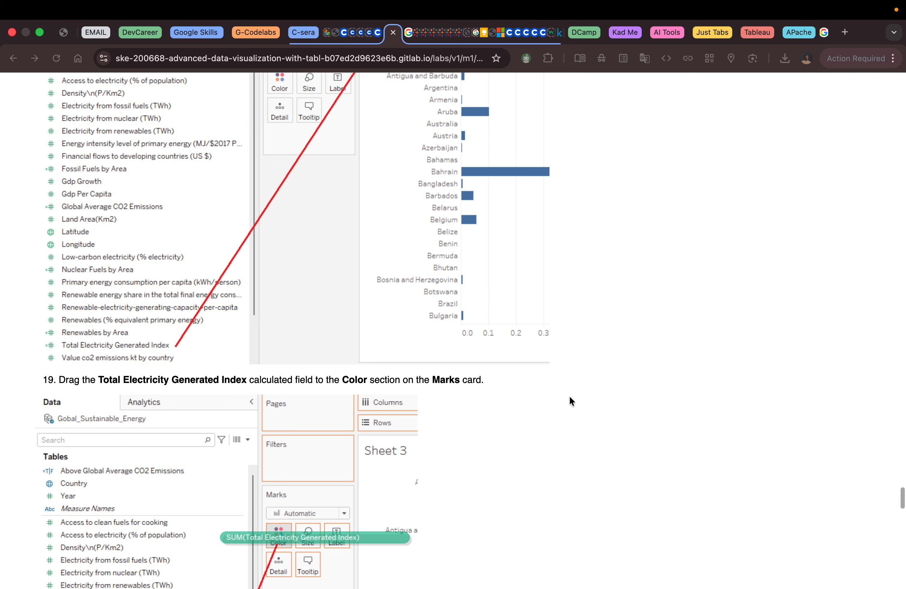
Step: Switch to Tableau, bring the calculation editor fully into view and save the Total Electricity Generated Index field
key("ctrl+Left")
left_click(448, 276)
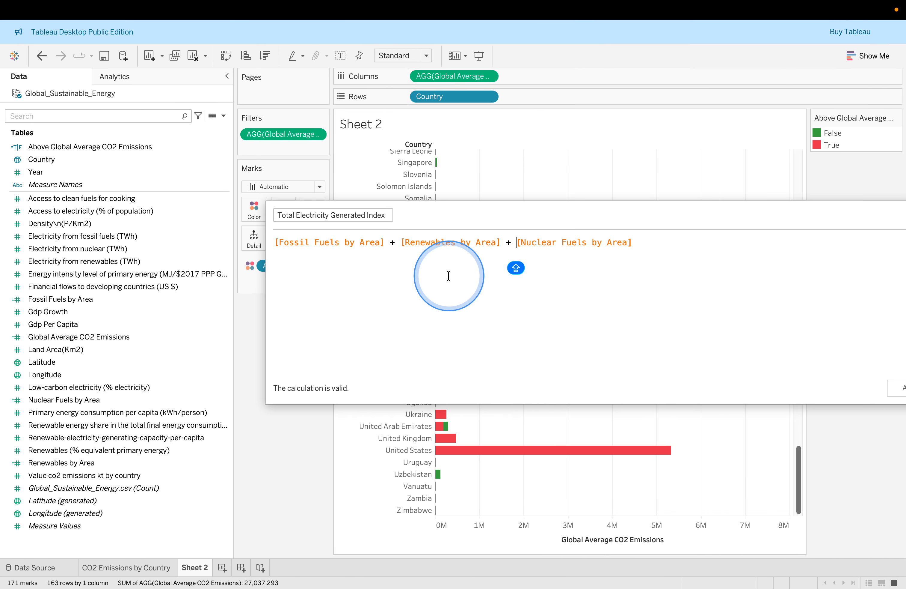
left_click(628, 381)
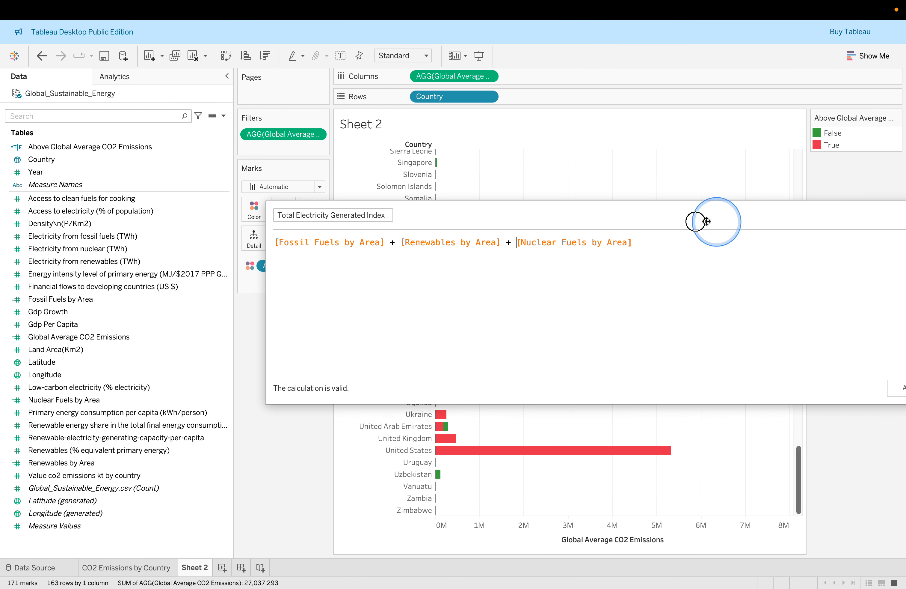
left_click_drag(609, 214, 453, 216)
left_click(803, 387)
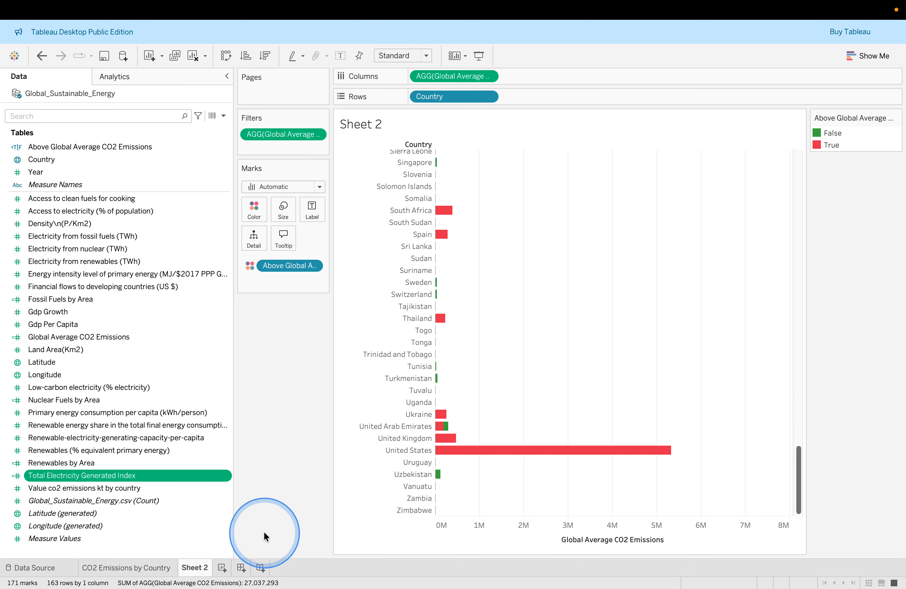
mouse_move(204, 572)
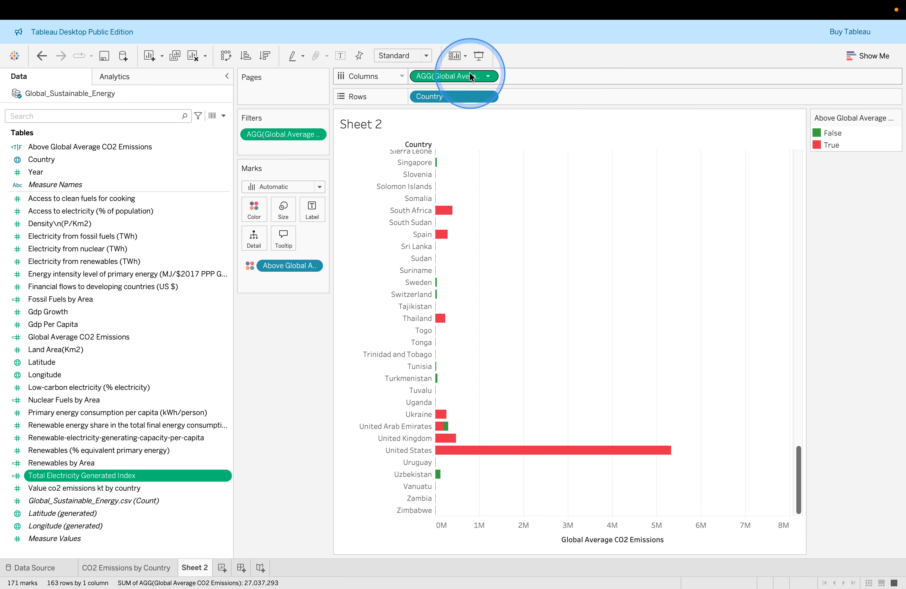
left_click(489, 77)
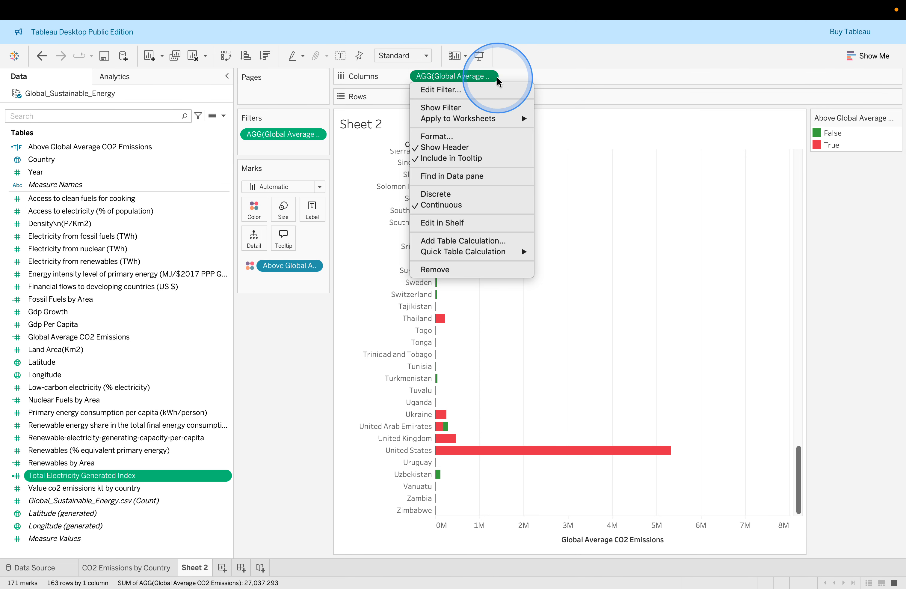
left_click(524, 71)
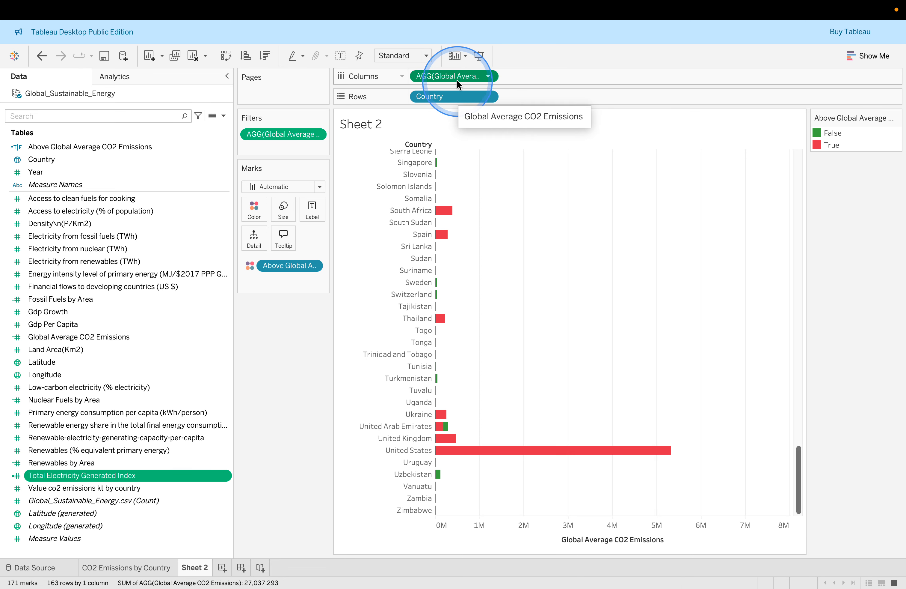
Step: Rename the Sheet 2 worksheet as ABOVE GLOBAL AVG CO2 EMMISIONS
left_click(205, 571)
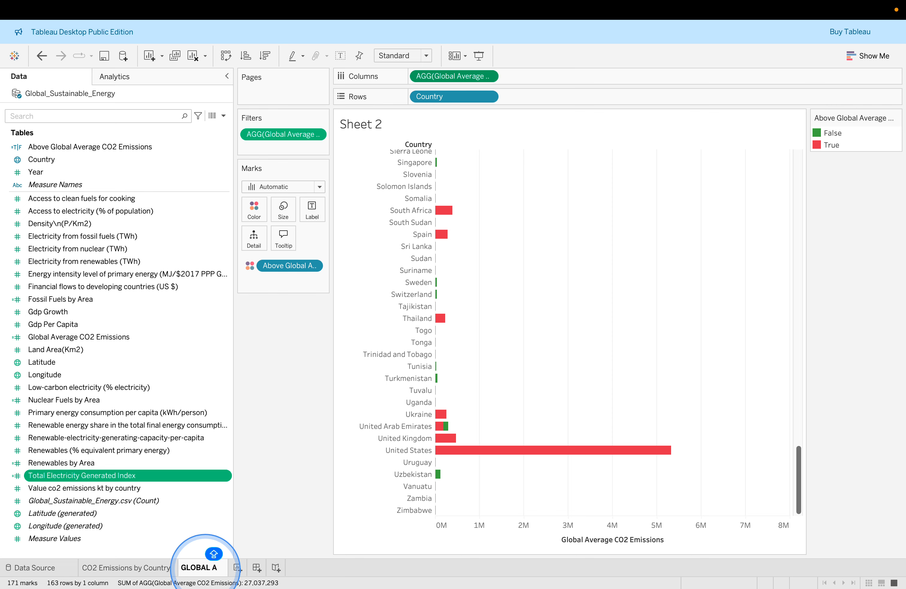
type("GLOBAL A")
key("Return")
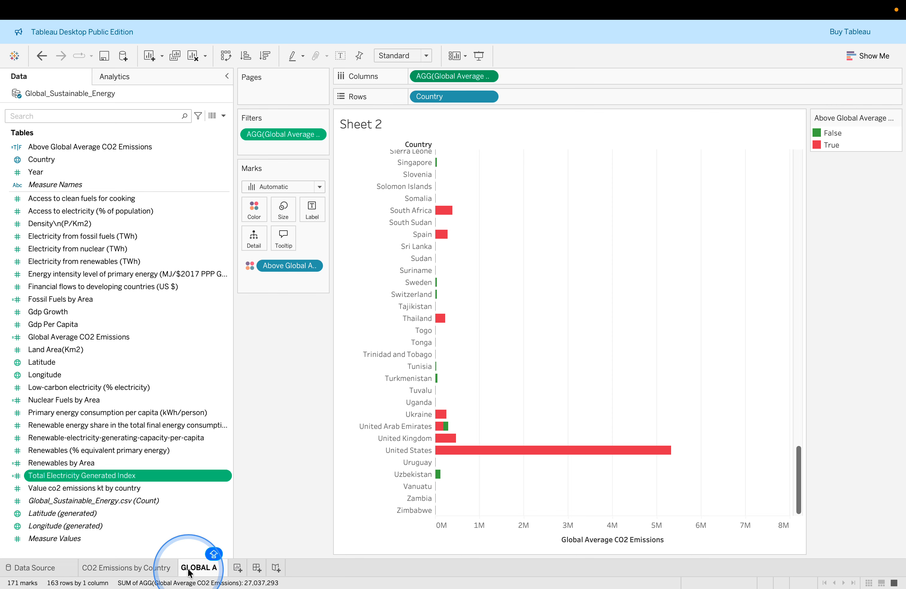
double_click(183, 570)
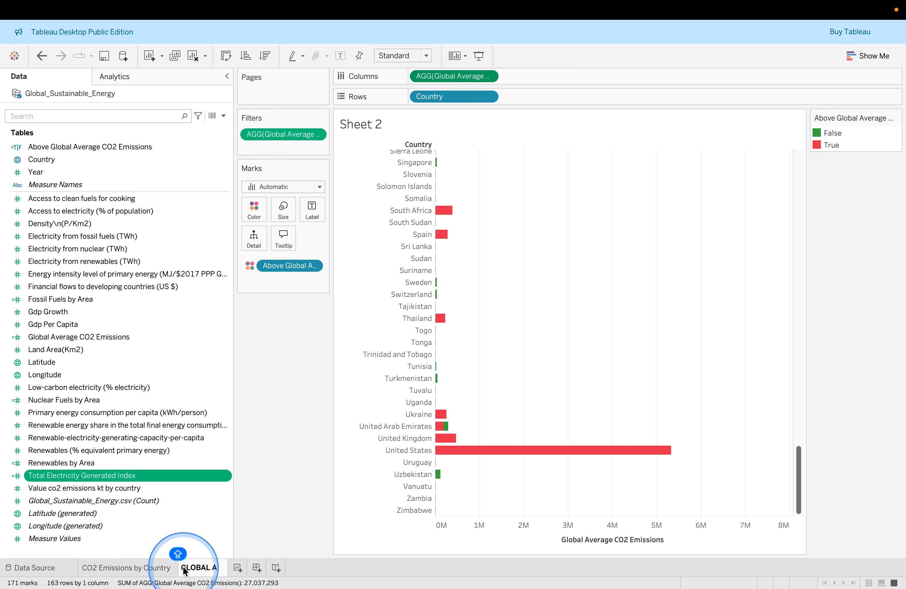
type("ABOVE")
left_click(236, 568)
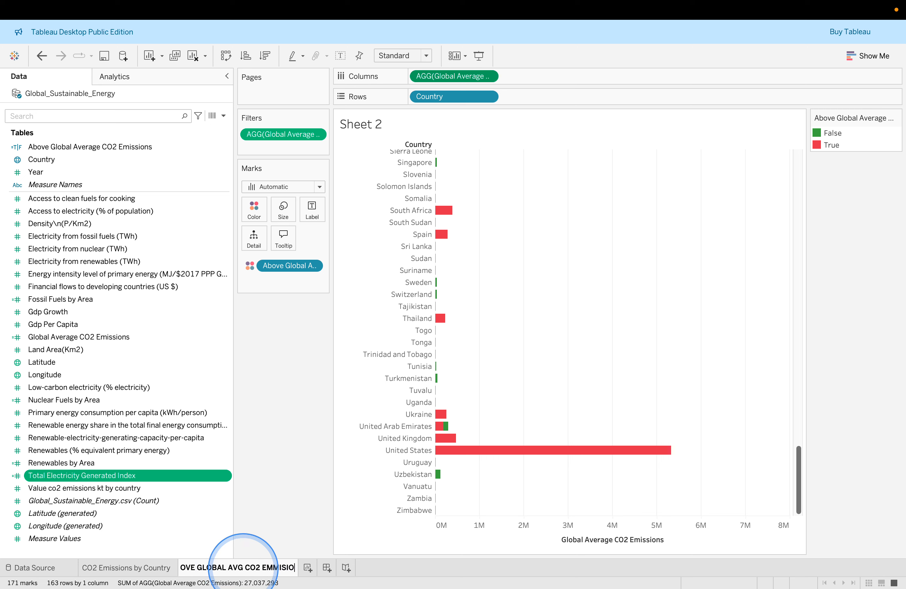
type("VG CO2 EMMISIONS")
key("Return")
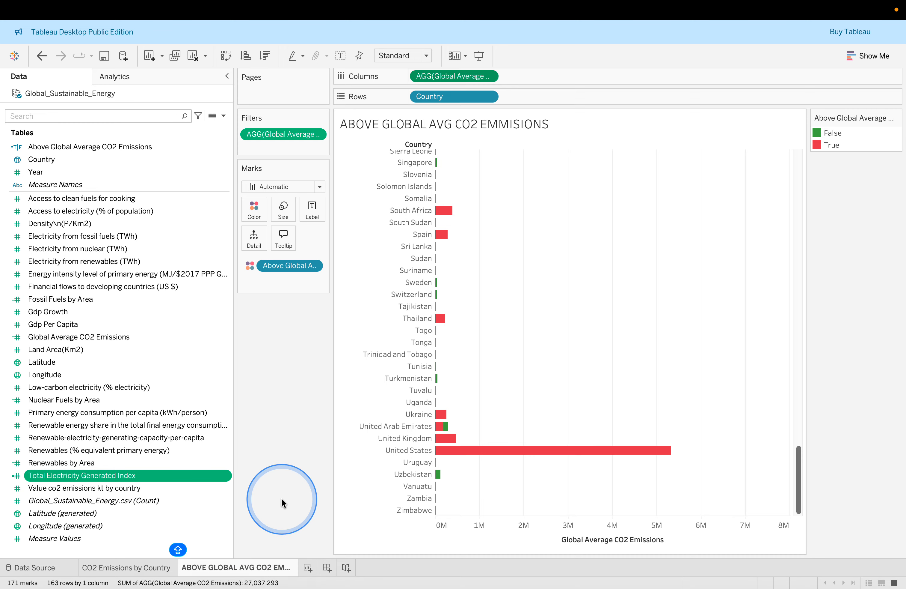
Step: Make the worksheet's title bold and apply the change
double_click(417, 126)
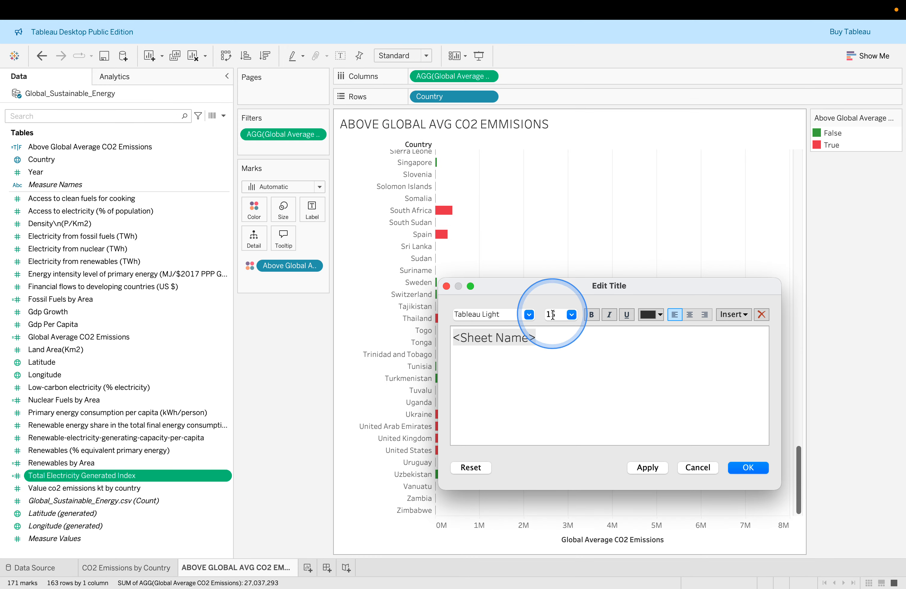
left_click(591, 315)
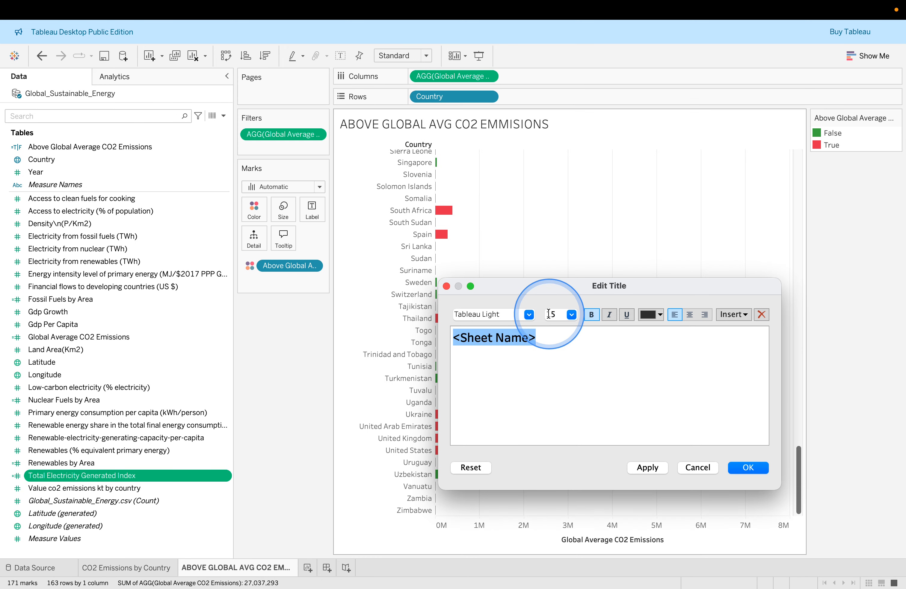
left_click(642, 469)
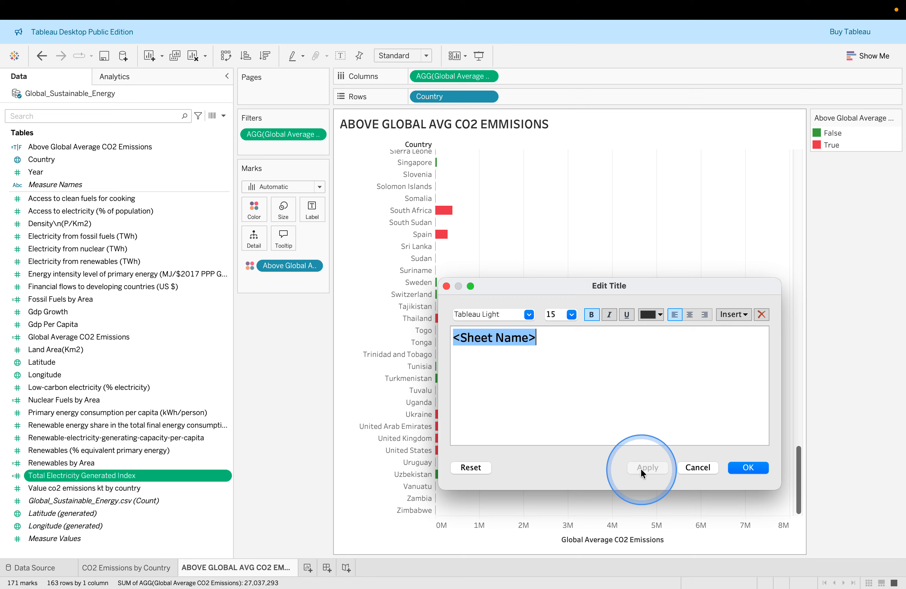
left_click(748, 467)
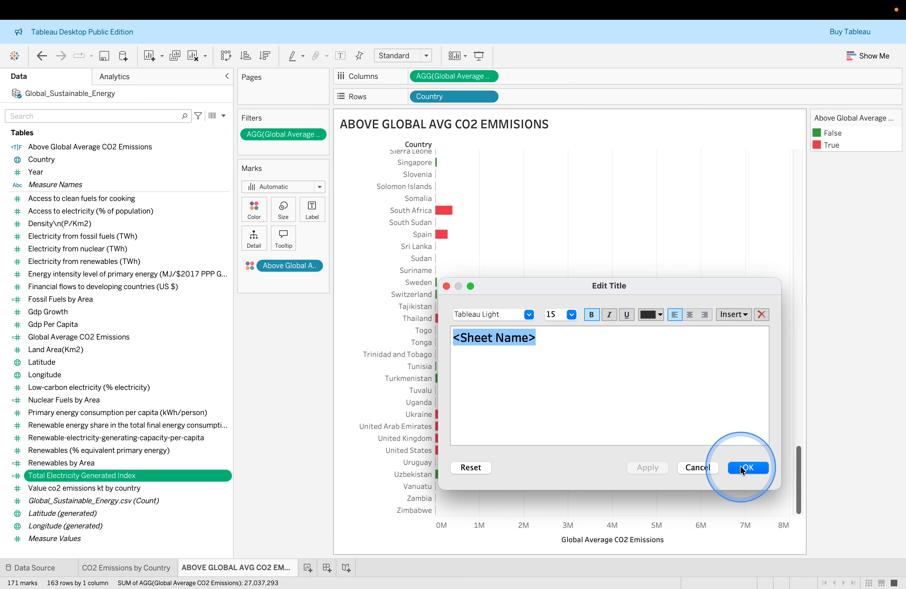
Step: Add a new blank worksheet, then switch to Google Chrome and reread lab steps 18 and 19
left_click(308, 567)
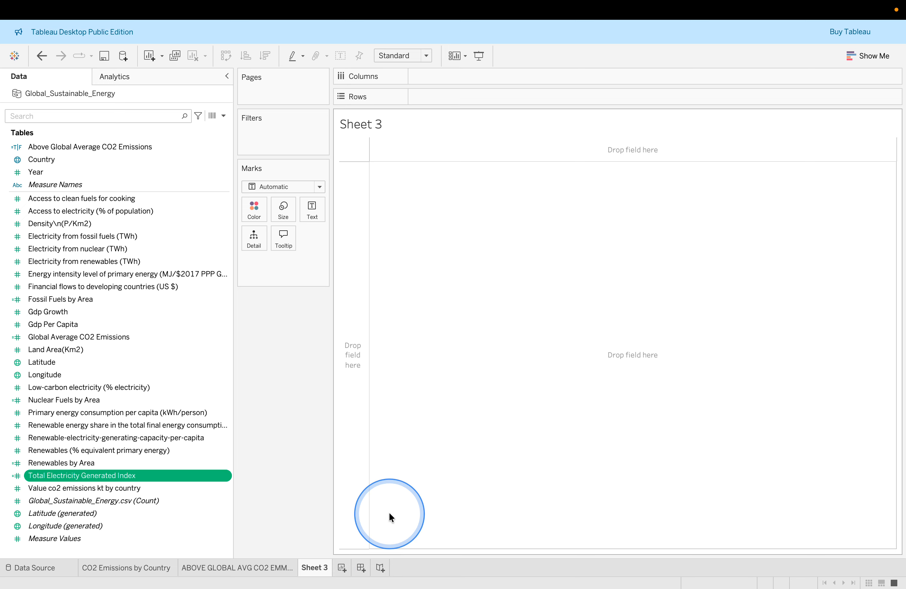
key("super+Tab")
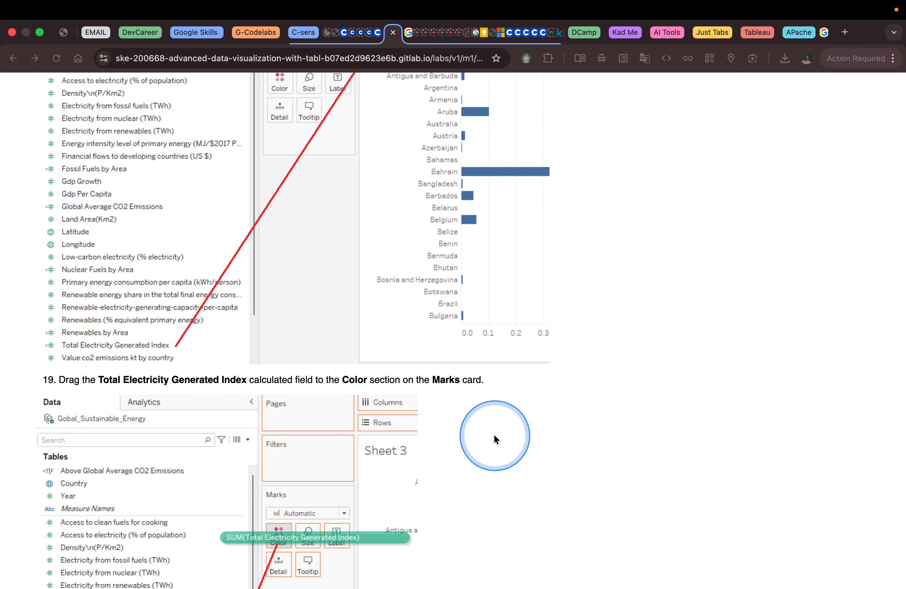
scroll(495, 436, "down", 5)
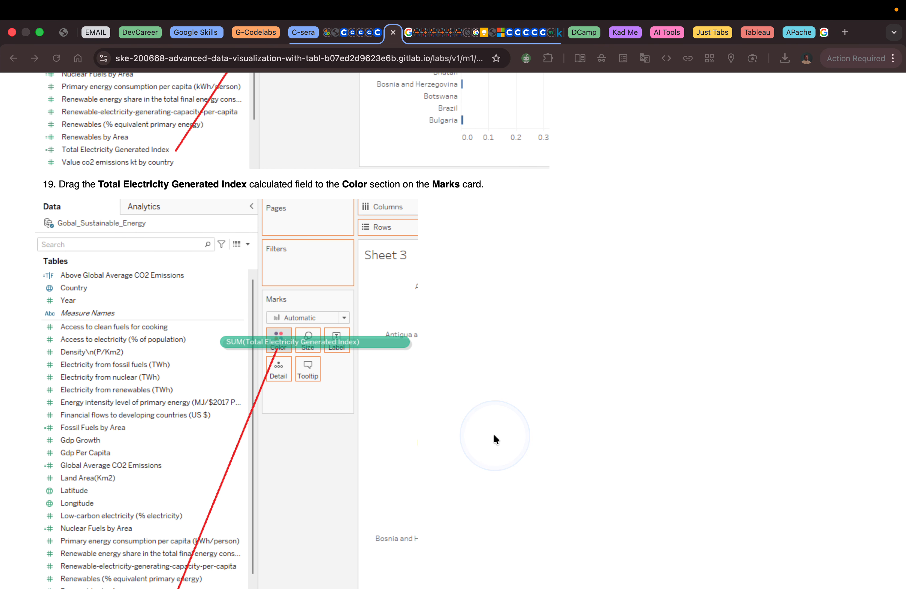
scroll(494, 435, "up", 2)
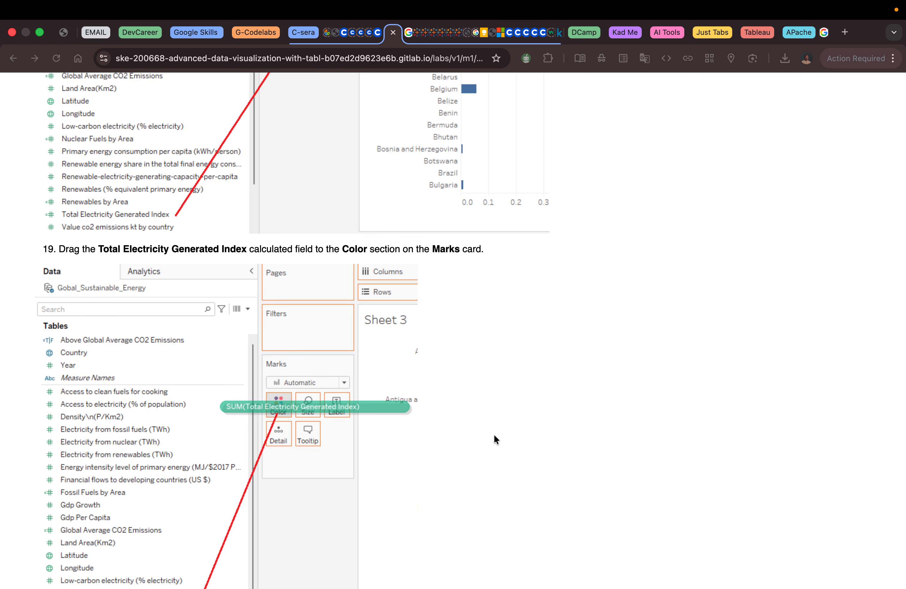
scroll(496, 438, "up", 8)
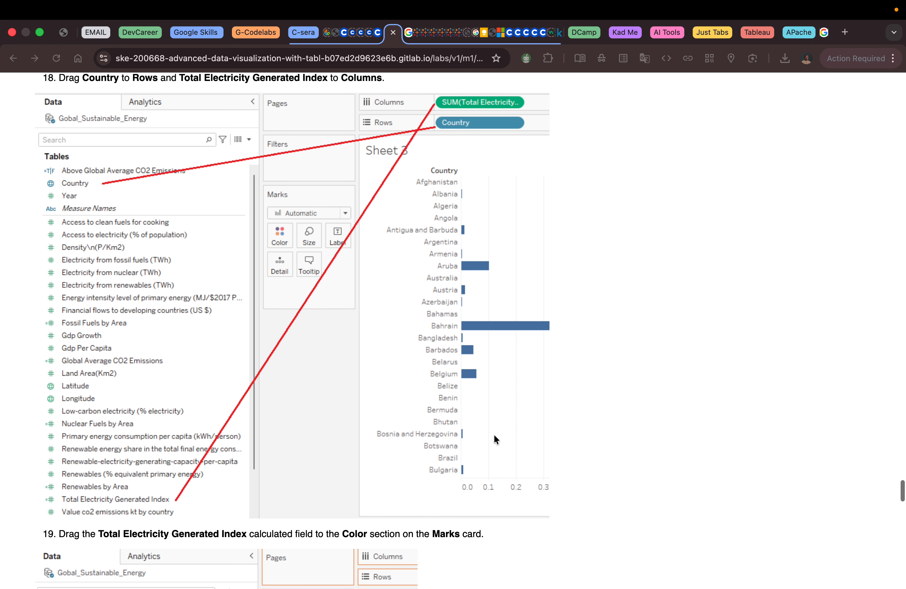
Step: Recheck lab step 18 in Google Chrome and, in Tableau, place Total Electricity Generated Index on Columns and Country on Rows
key("ctrl+Left")
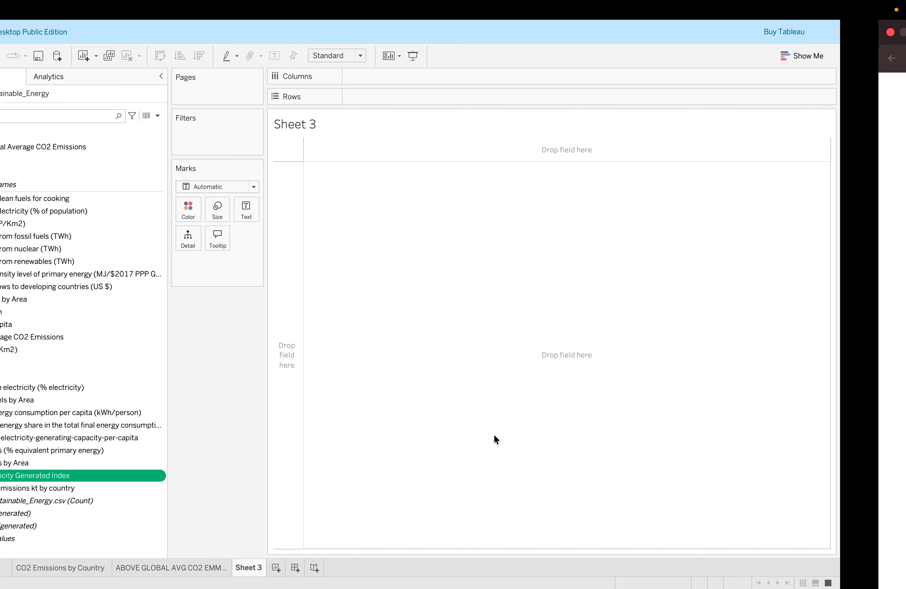
left_click(88, 432)
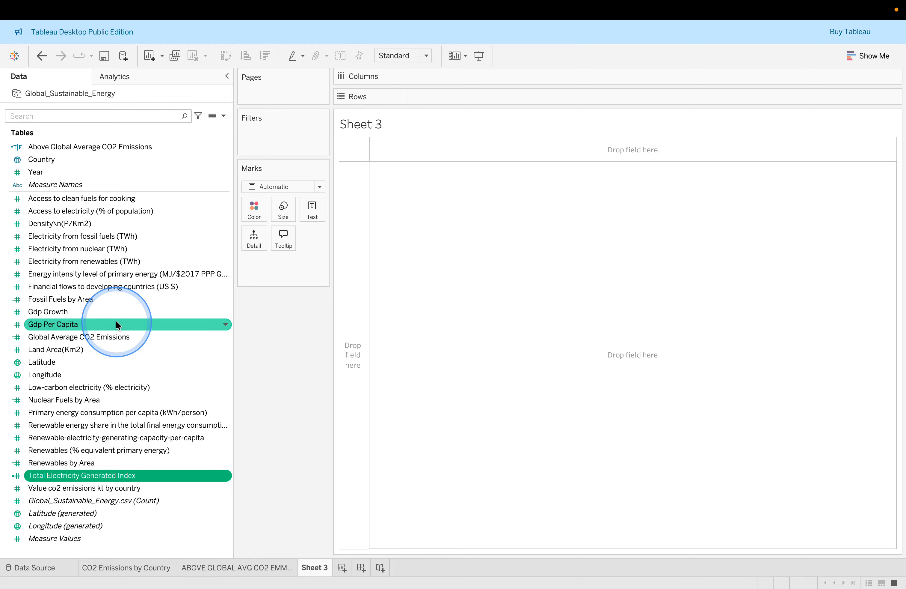
key("super+Tab")
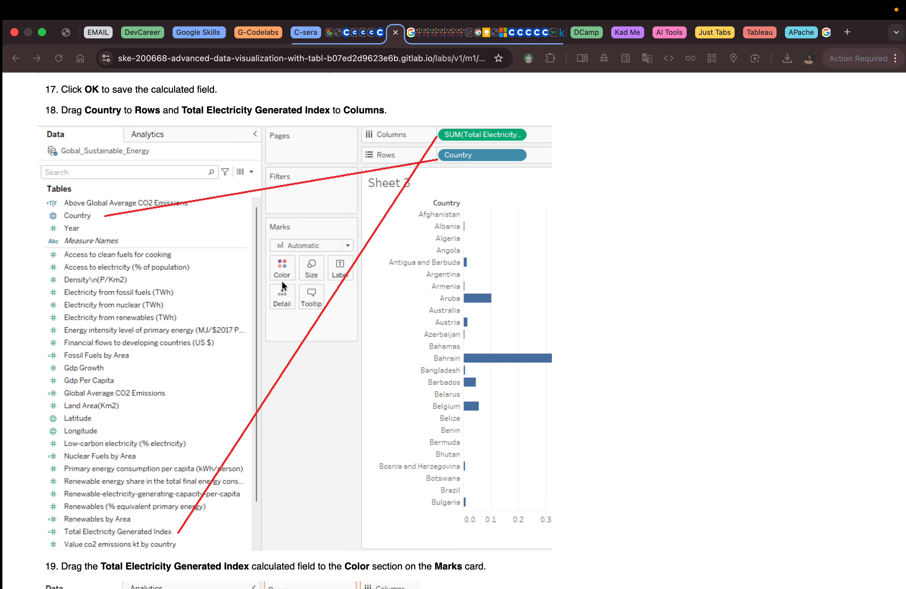
scroll(306, 256, "up", 1)
key("super+Tab")
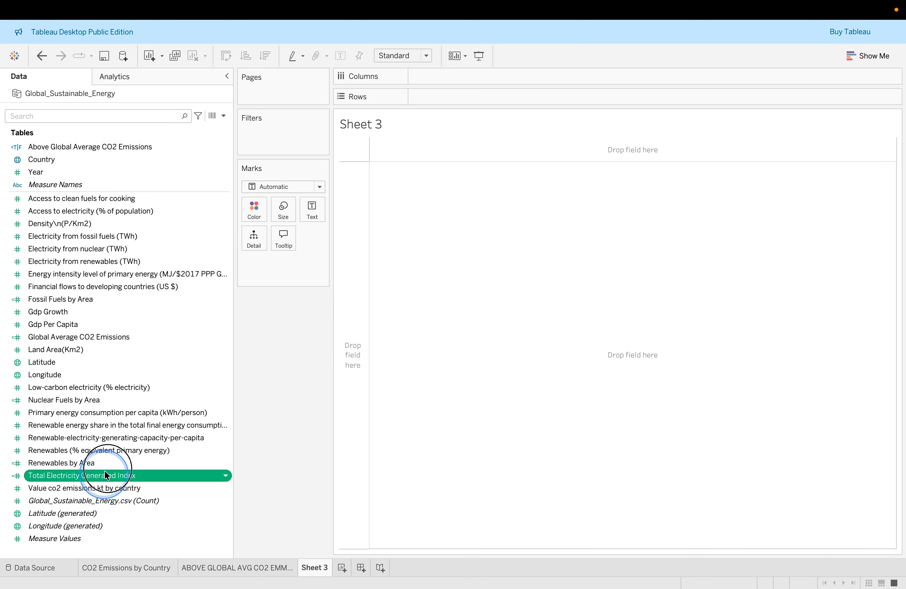
left_click_drag(111, 475, 429, 78)
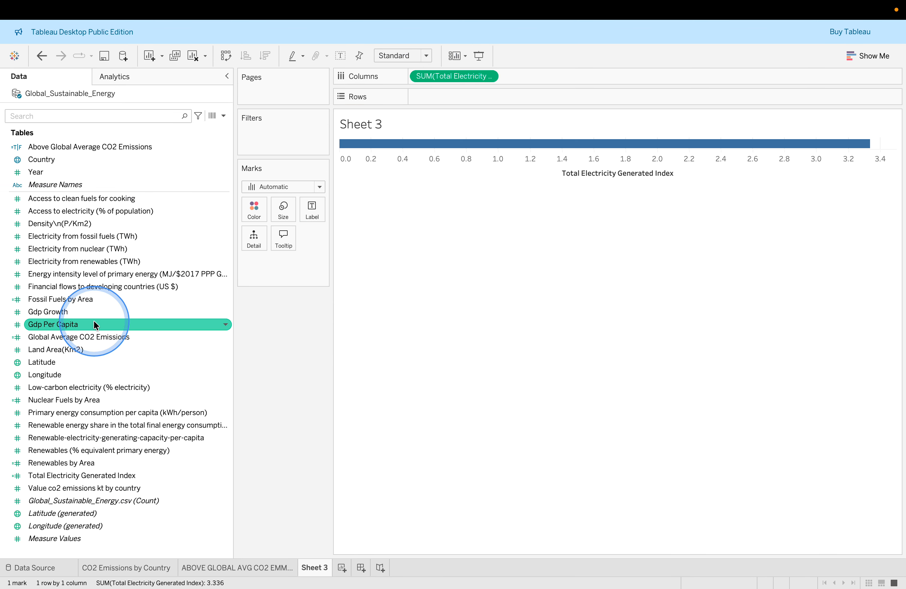
left_click_drag(109, 164, 445, 99)
Step: Switch to Google Chrome and read lab steps 19 to 21 on colouring the marks and choosing the palette
key("super+Tab")
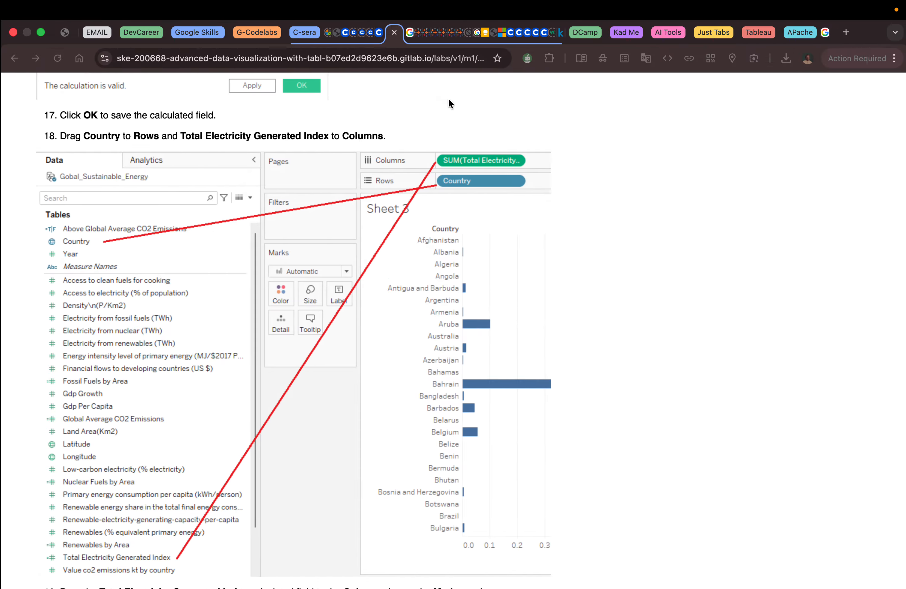
scroll(641, 253, "down", 5)
scroll(641, 253, "down", 6)
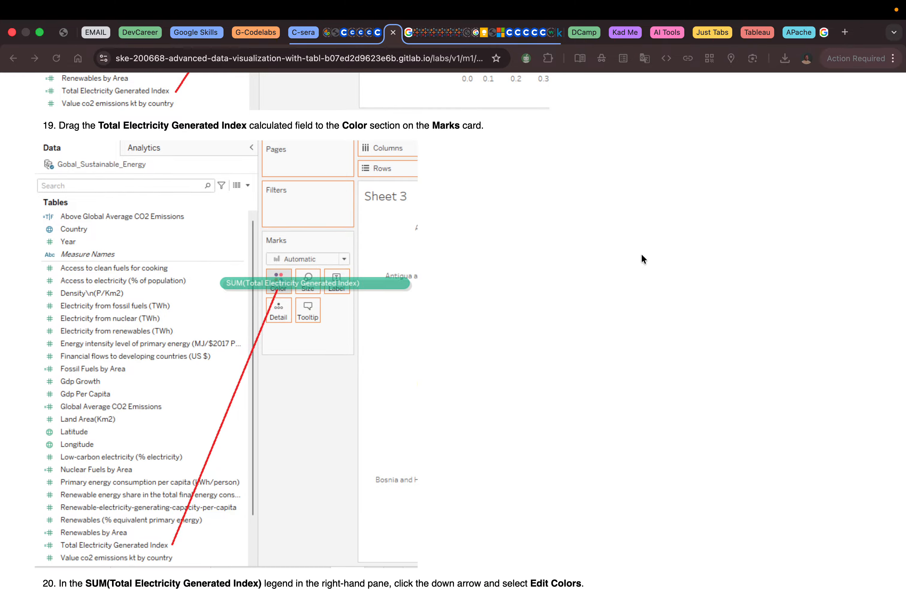
scroll(642, 255, "down", 8)
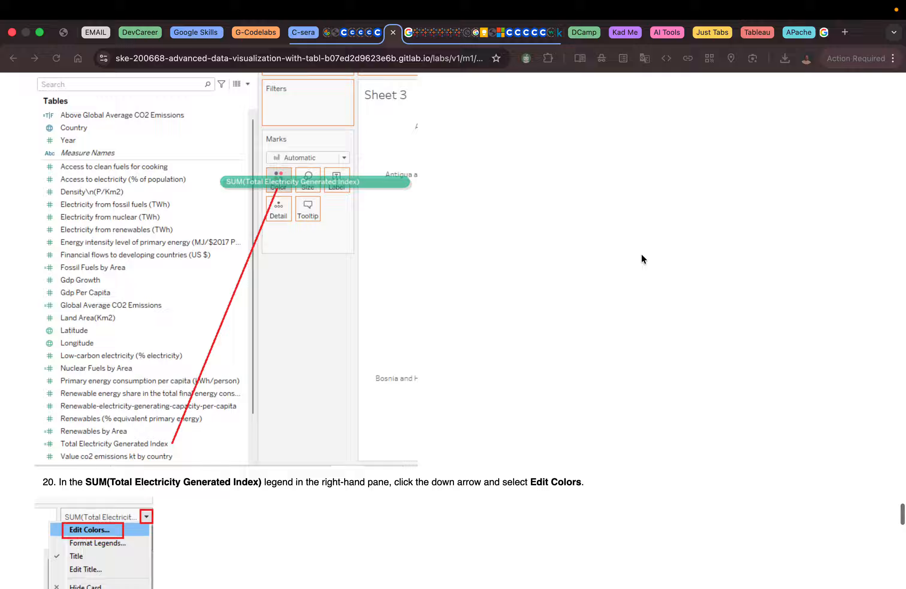
scroll(642, 254, "down", 5)
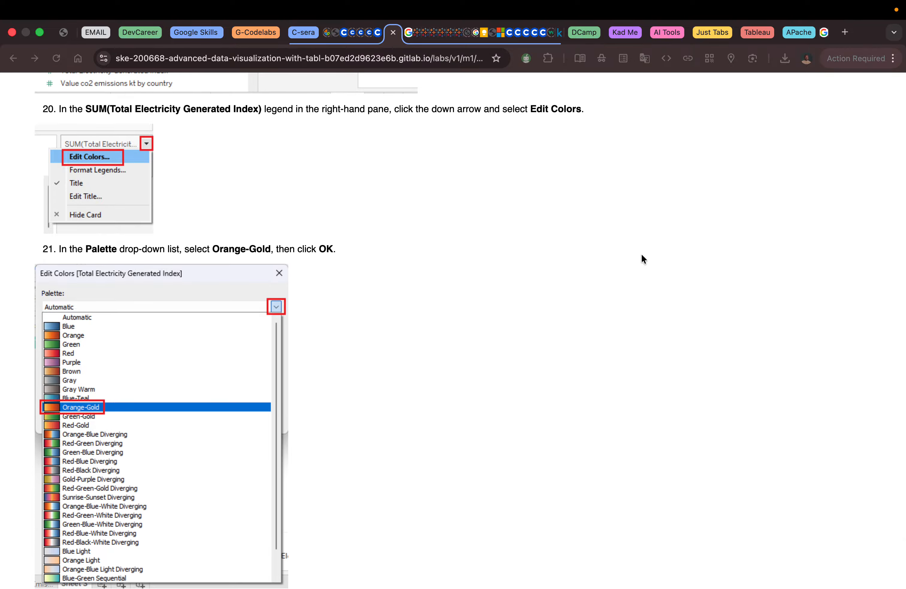
Step: Switch to Tableau and colour the bars on Sheet 3 by Total Electricity Generated Index
key("ctrl+Left")
left_click(89, 348)
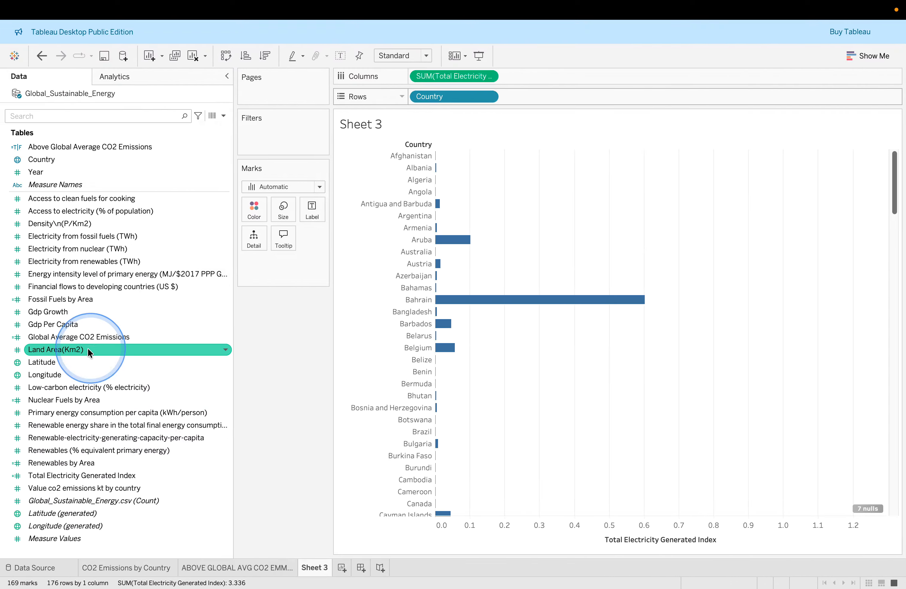
left_click(95, 452)
left_click(81, 475)
left_click_drag(101, 476, 256, 213)
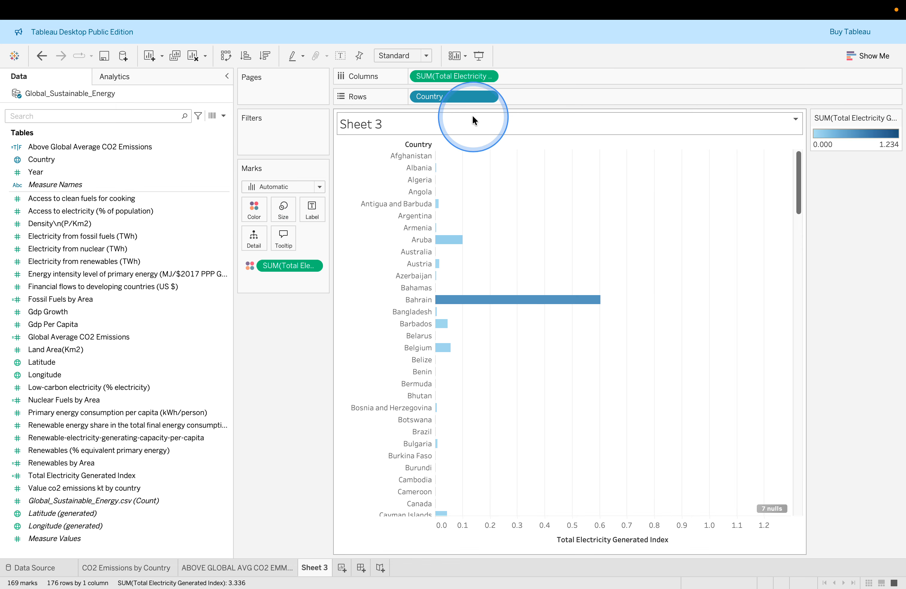
Step: Edit the colours of the SUM(Total Electricity Generated Index) legend and set the palette to Orange-Gold
left_click(897, 118)
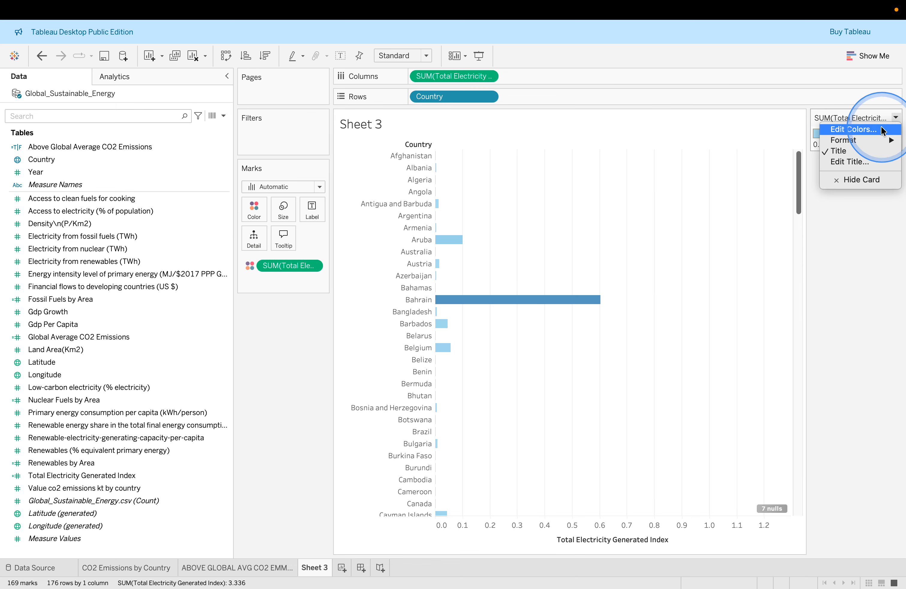
left_click(878, 130)
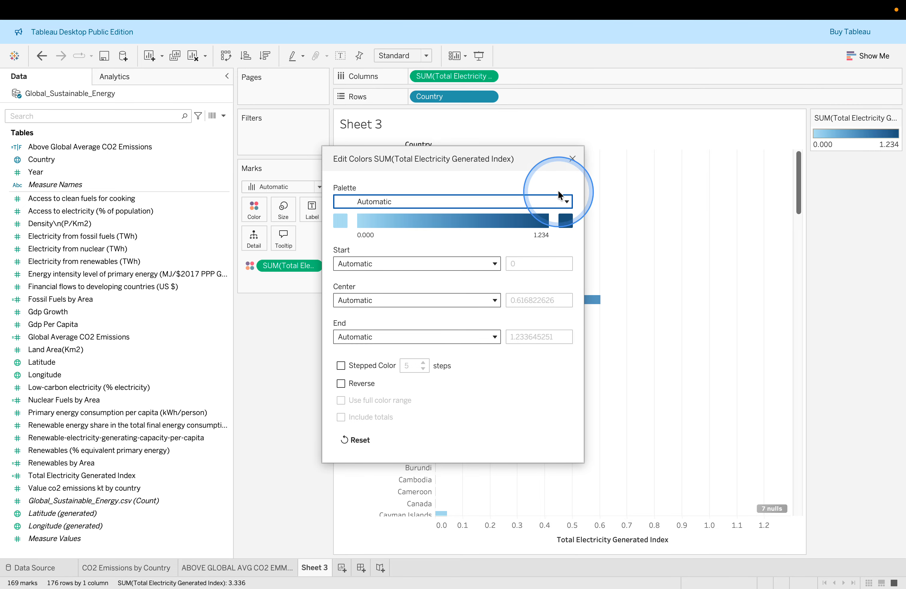
left_click(567, 203)
scroll(485, 314, "down", 5)
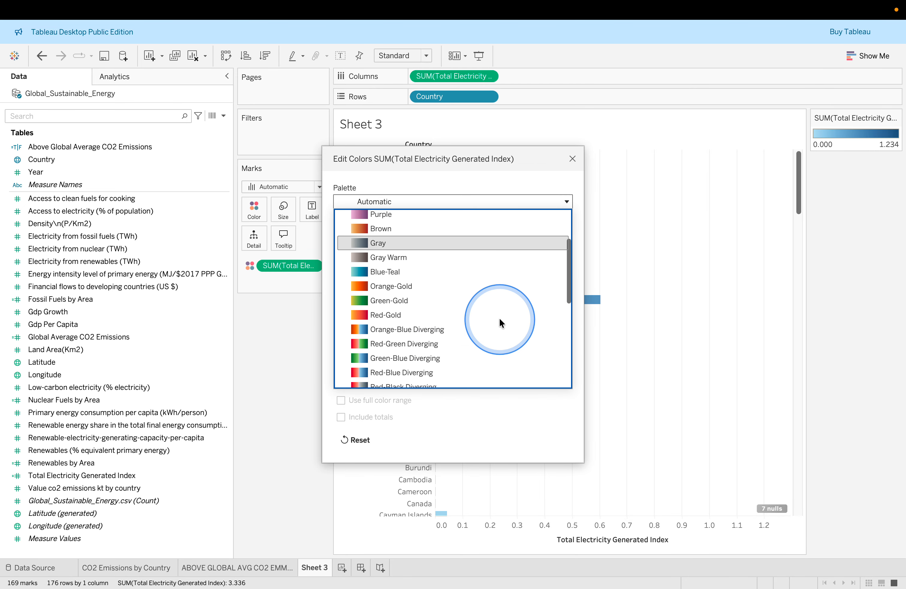
scroll(500, 320, "up", 1)
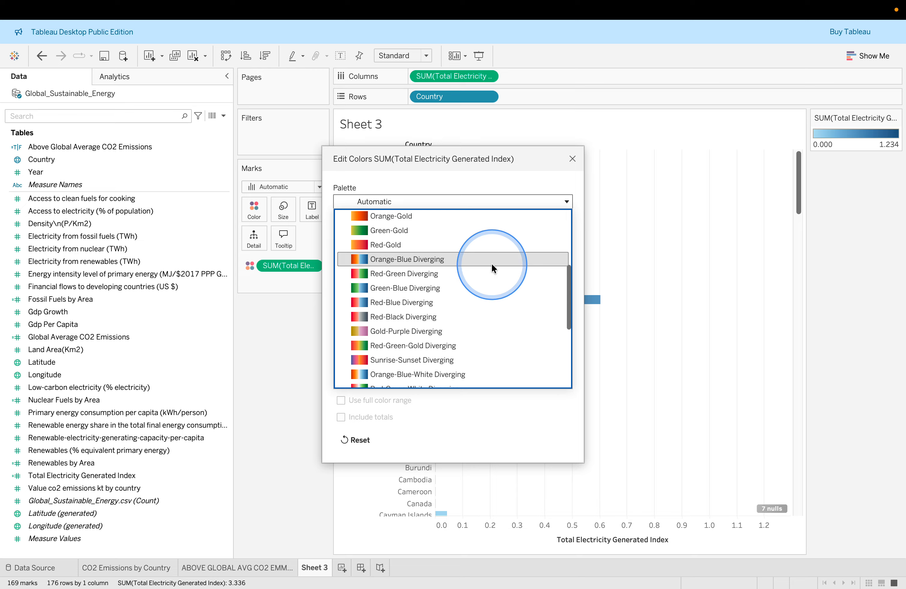
scroll(492, 268, "up", 1)
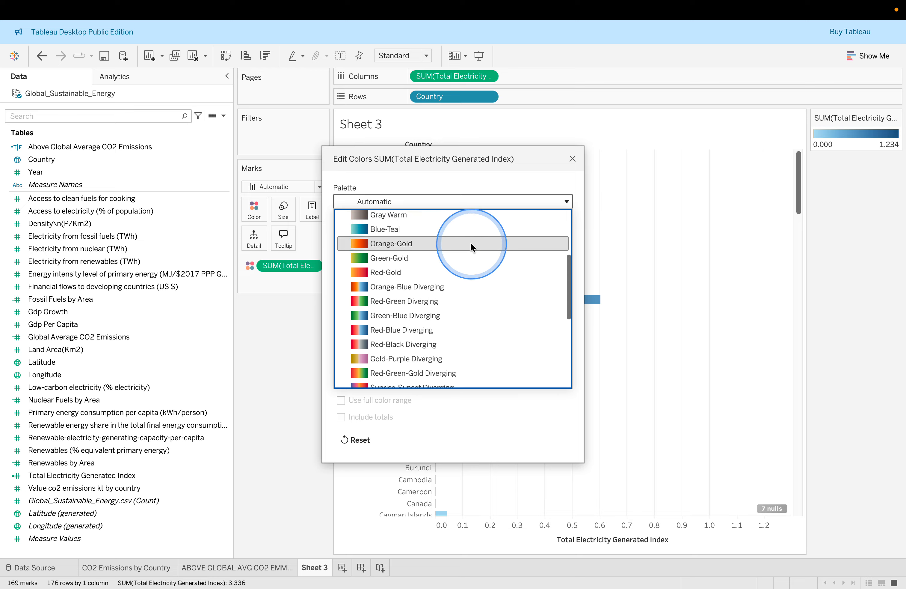
left_click(471, 245)
Step: Switch to Google Chrome and read lab steps 22 to 24 on renaming the sheet and sorting the countries
key("ctrl+Right")
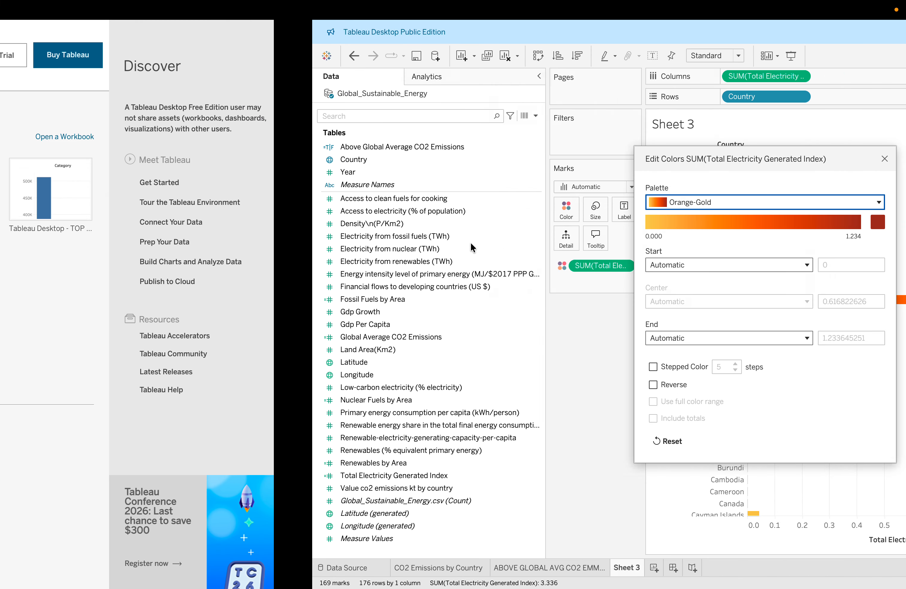
scroll(412, 309, "down", 10)
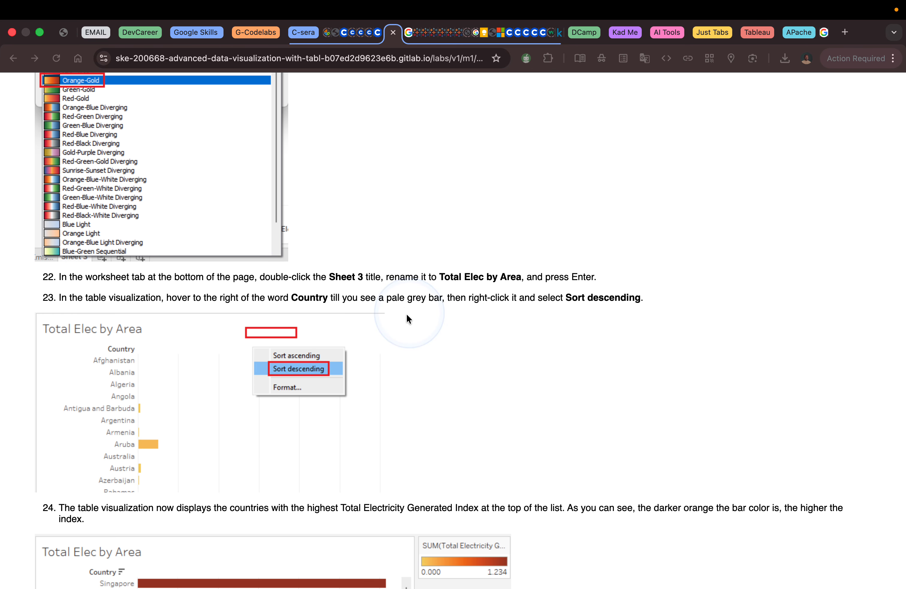
Step: Switch to Tableau and close the Edit Colors settings for SUM(Total Electricity Generated Index)
scroll(356, 372, "down", 3)
key("ctrl+Left")
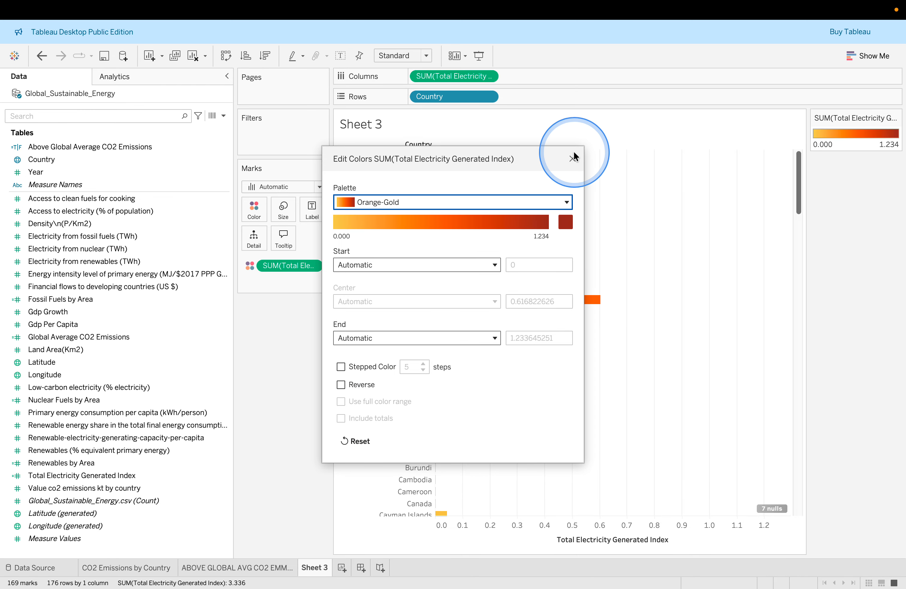
left_click(572, 159)
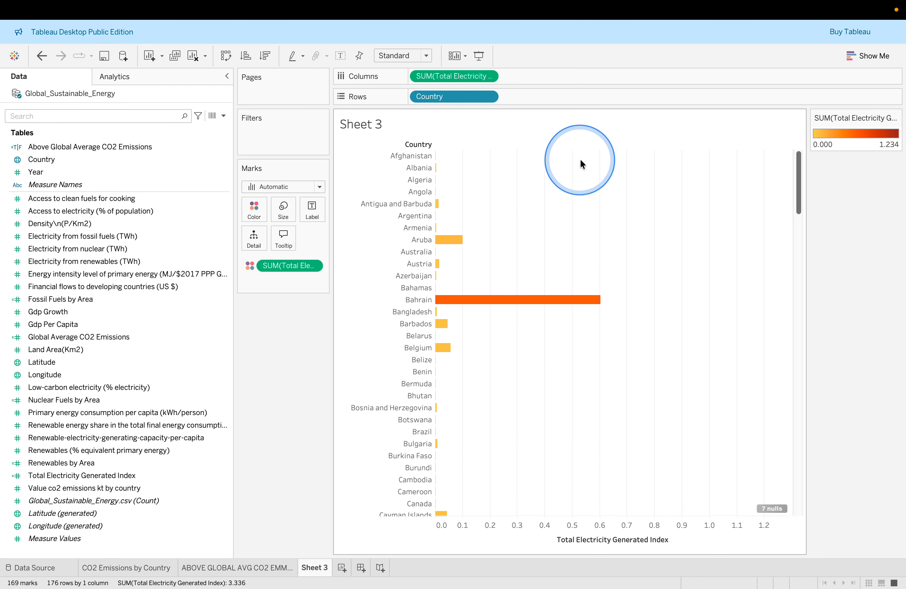
Step: Sort the countries on Sheet 3 in ascending order, then recheck the required sort direction in the lab in Google Chrome and return to Tableau
right_click(488, 140)
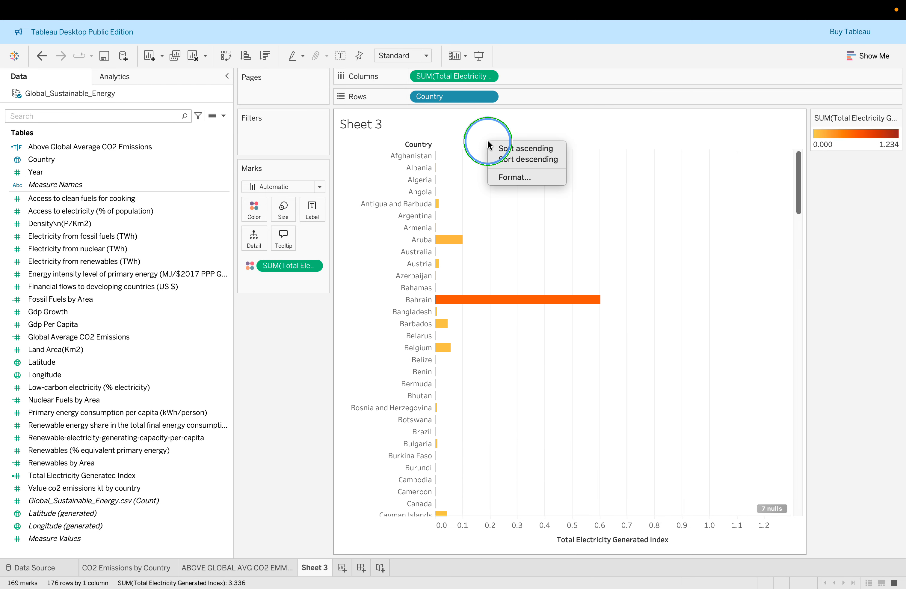
left_click(509, 148)
key("ctrl+Right")
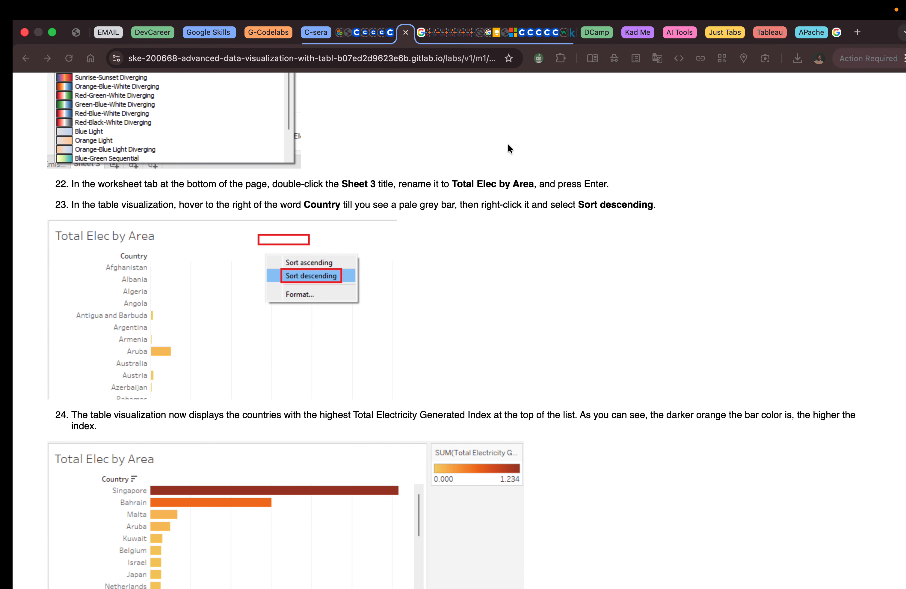
key("ctrl+Left")
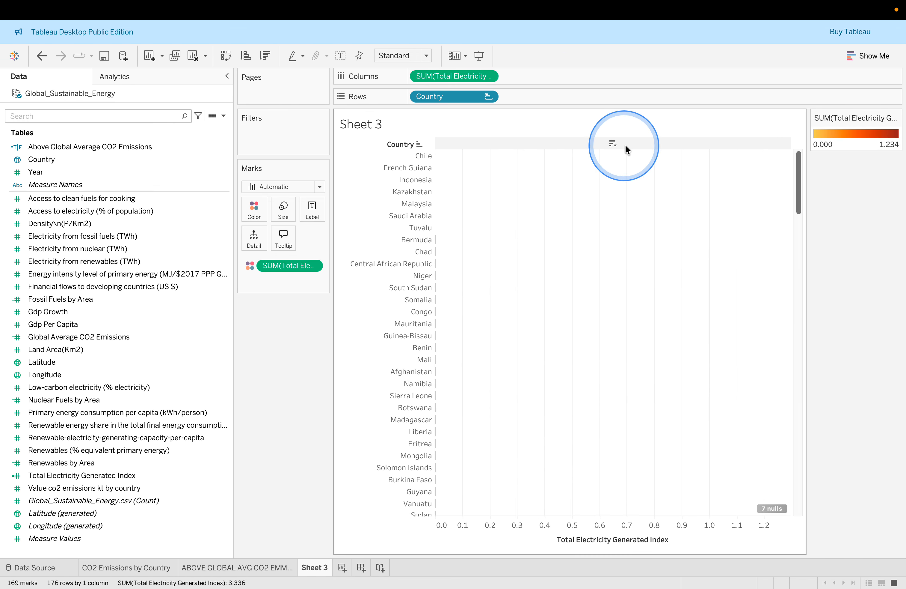
Step: Sort the countries on Sheet 3 in descending order of Total Electricity Generated Index and inspect the Bahrain bar
left_click(613, 143)
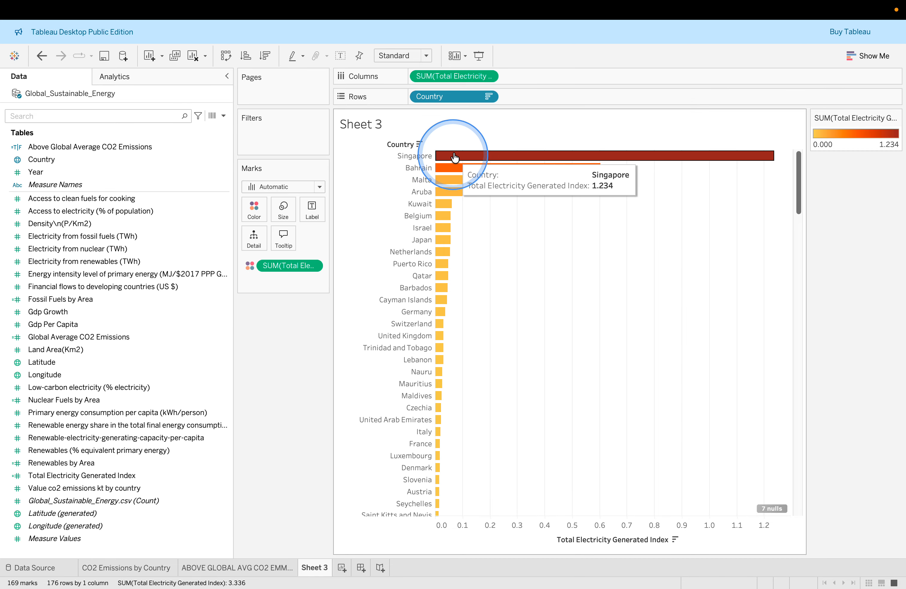
mouse_move(463, 171)
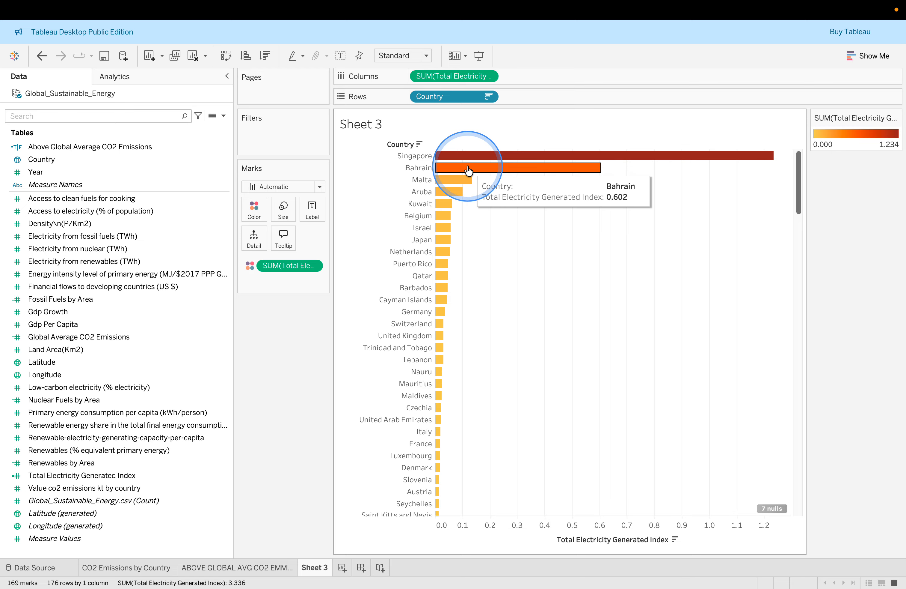
Step: Switch to Google Chrome and read lab steps 25 to 29 on saving the workbook as CalculatedFields to Tableau Public
key("ctrl+Right")
scroll(483, 351, "down", 4)
scroll(482, 348, "down", 10)
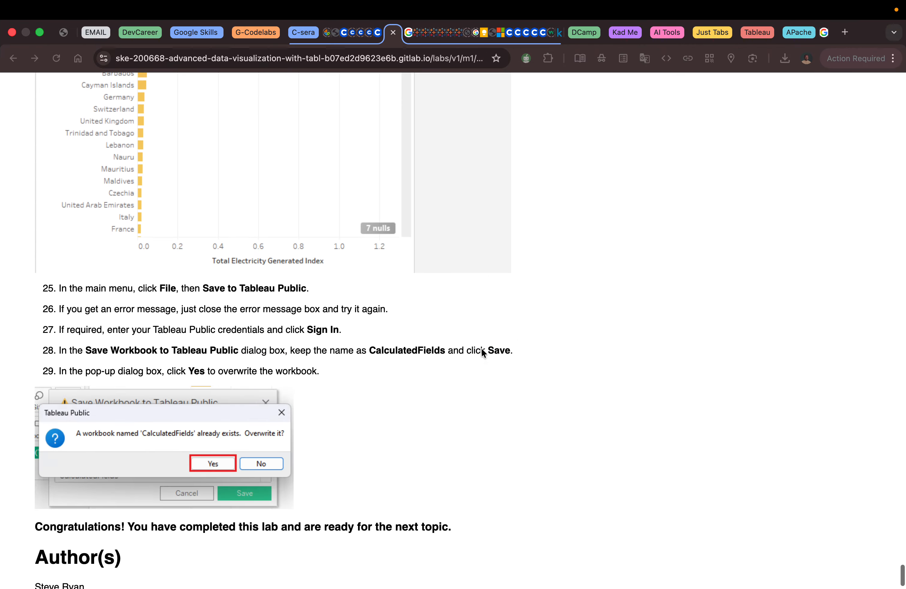
scroll(481, 347, "up", 2)
scroll(482, 350, "up", 3)
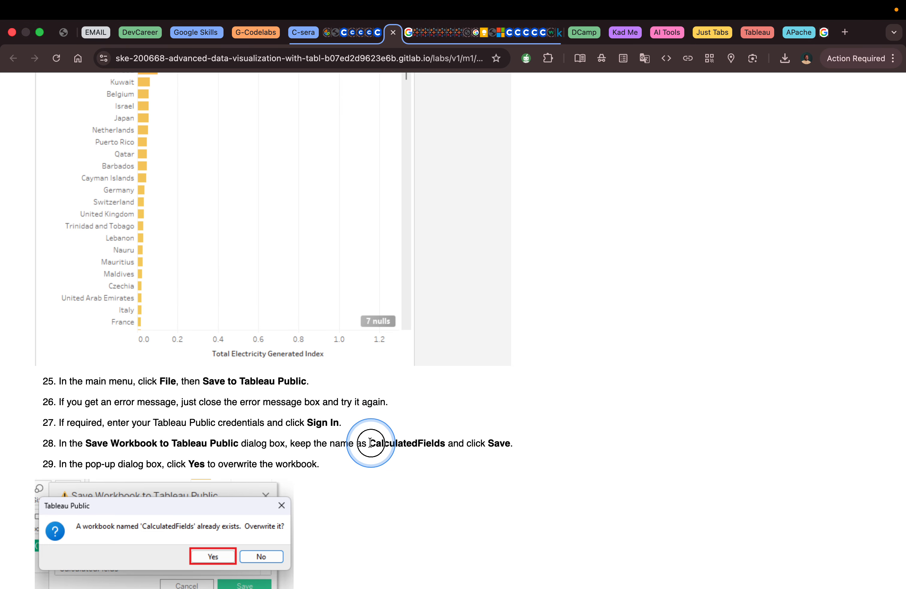
left_click_drag(370, 443, 443, 445)
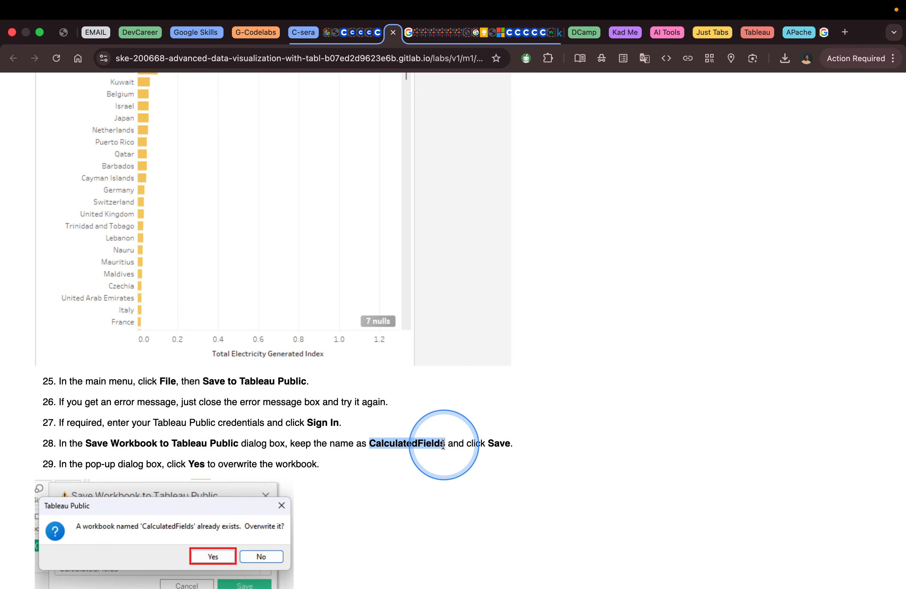
Step: Switch to Tableau and replace the Sheet 3 chart title text with TOTAL ELECTRICITY GENERATED INDEX
key("ctrl+Left")
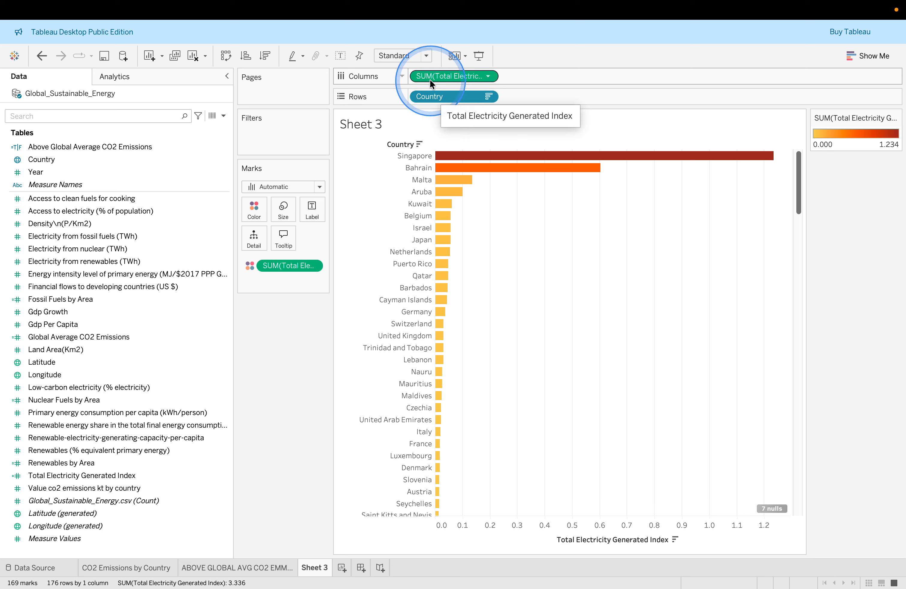
double_click(361, 124)
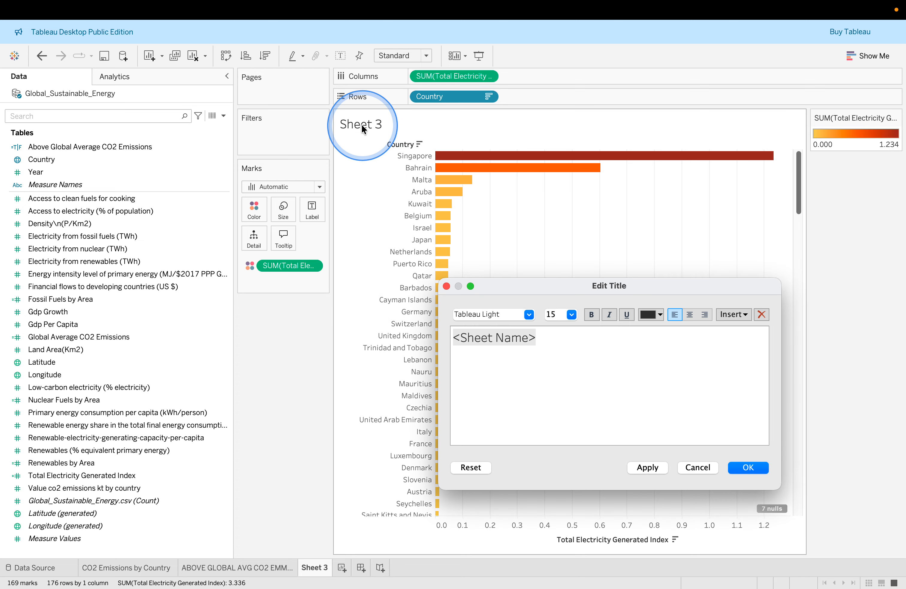
key("super+a")
type("TO")
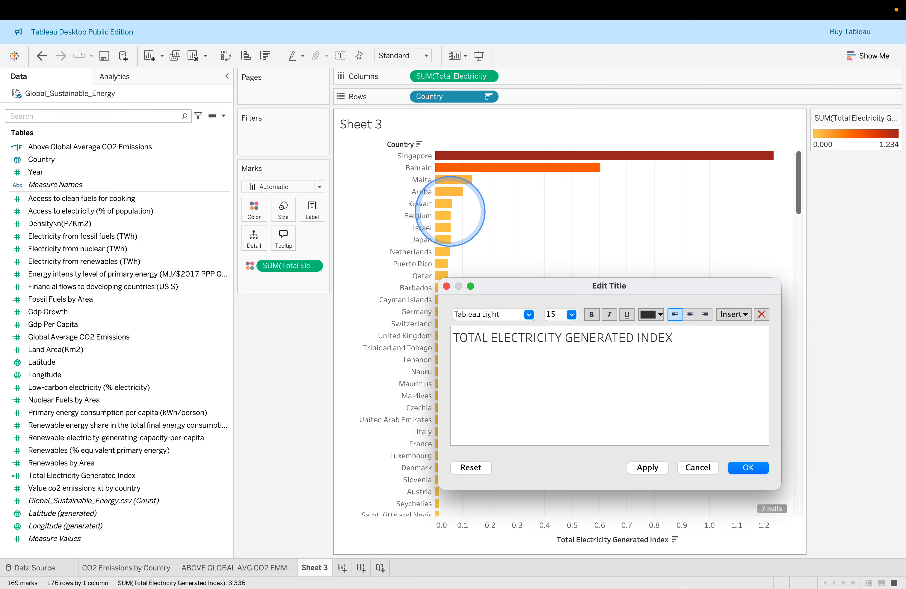
Step: Make the whole chart title bold, set its font to Tableau Bold and apply the title changes
triple_click(694, 342)
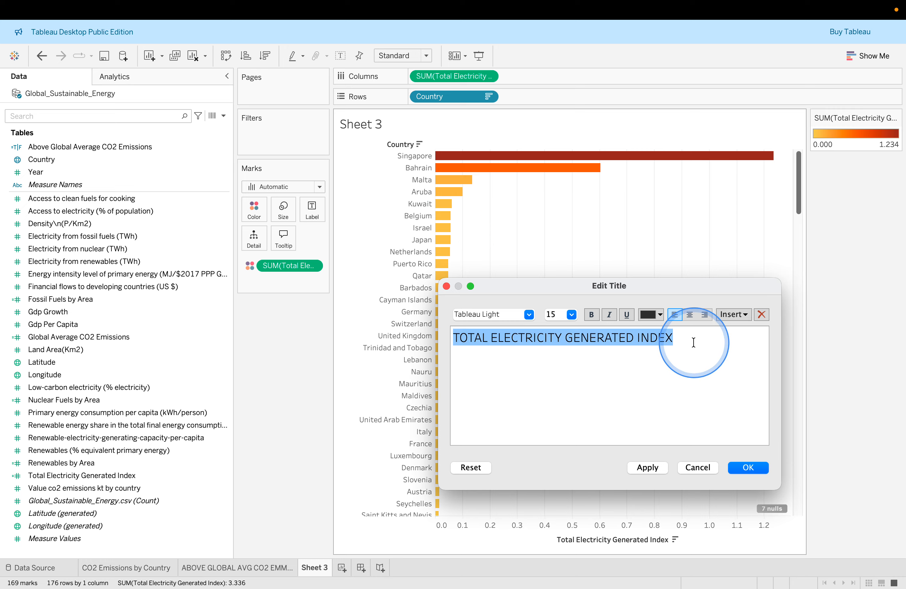
left_click(592, 314)
left_click(513, 316)
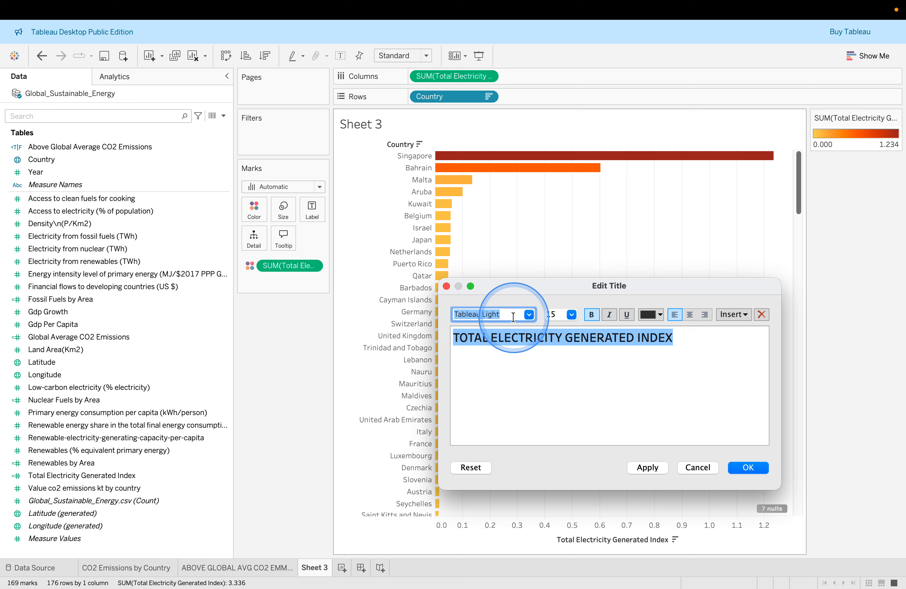
left_click(524, 316)
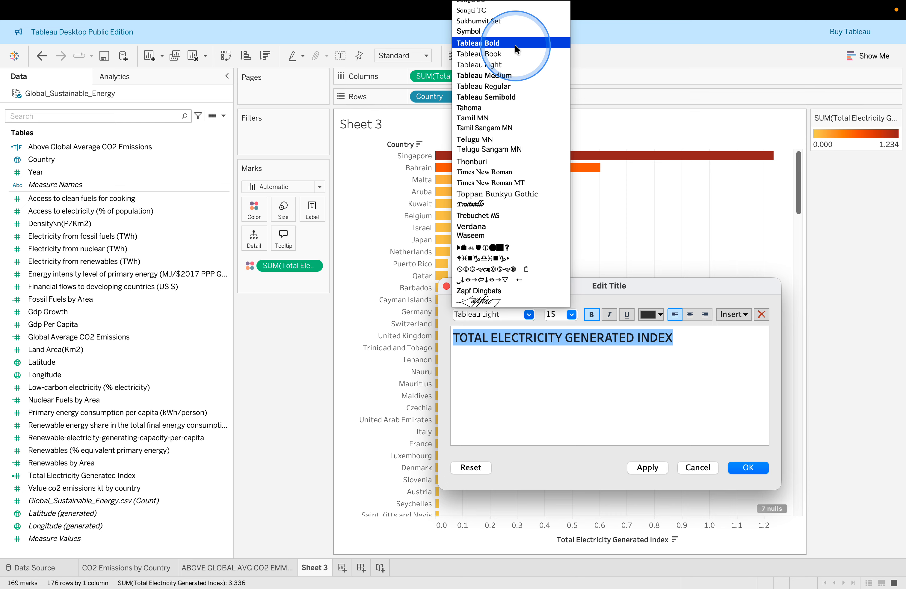
left_click(474, 38)
left_click(647, 467)
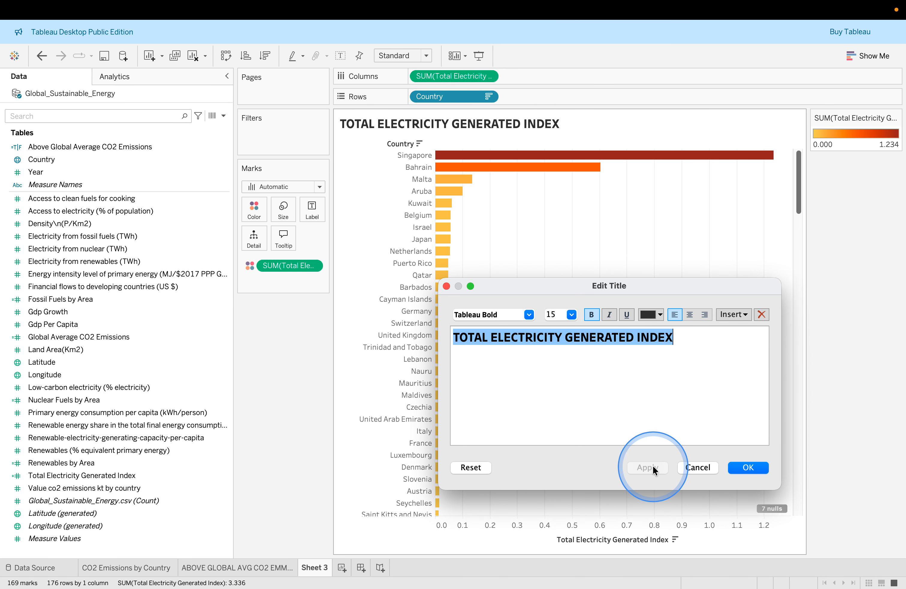
left_click(747, 467)
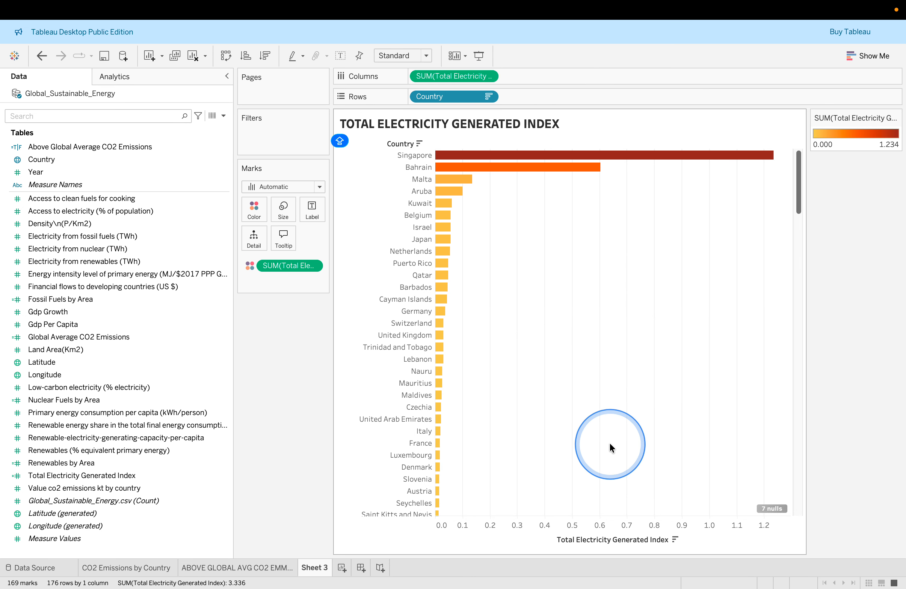
Step: Review the ABOVE GLOBAL AVG CO2 EMMISIONS and CO2 Emissions by Country worksheets
left_click(257, 569)
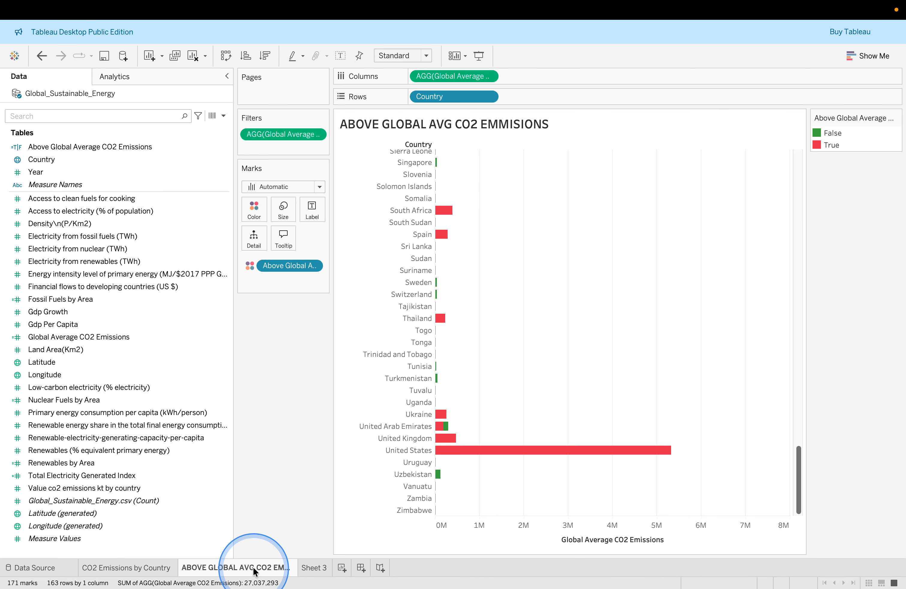
left_click(143, 569)
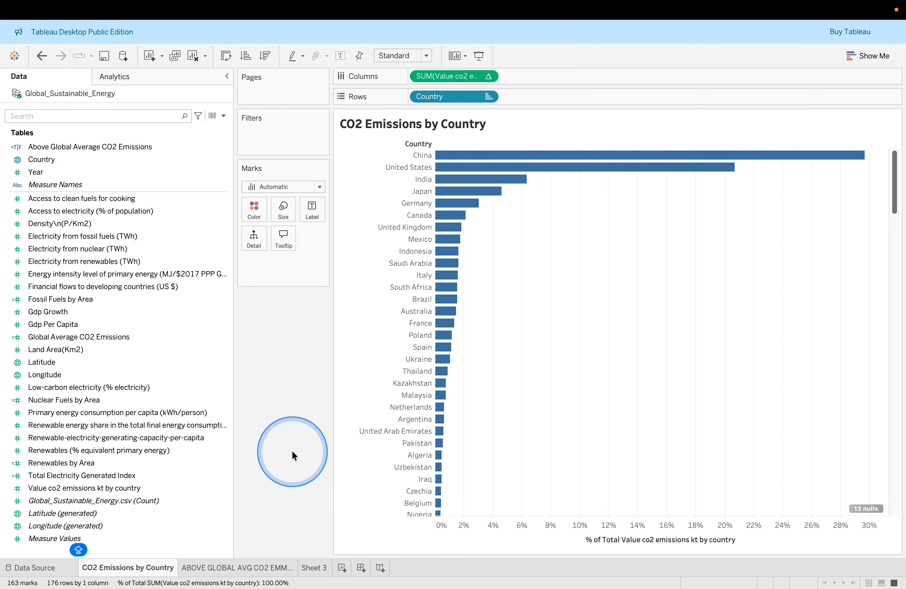
Step: Switch to Google Chrome and review the lab instructions from the final saving steps back to the introduction
key("super+Tab")
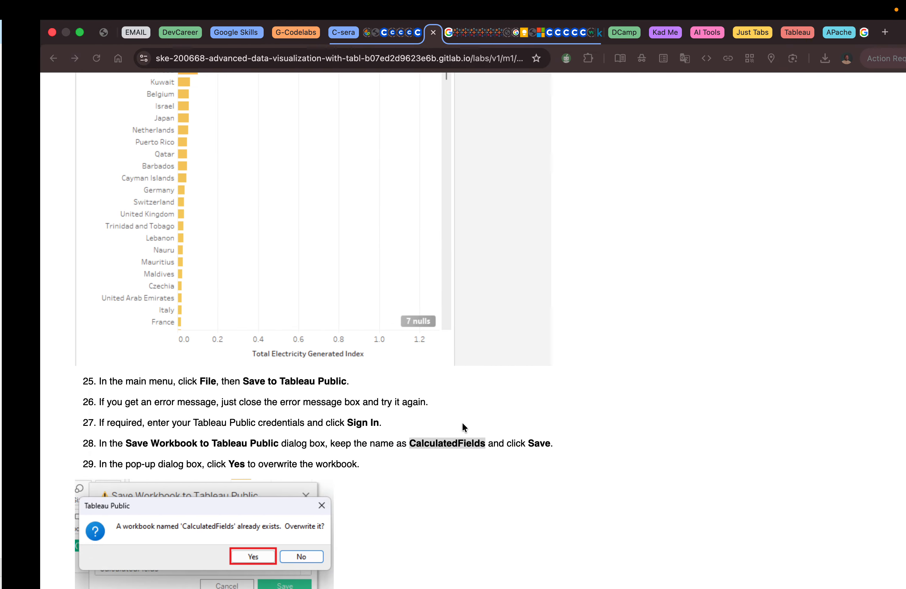
scroll(528, 349, "up", 1)
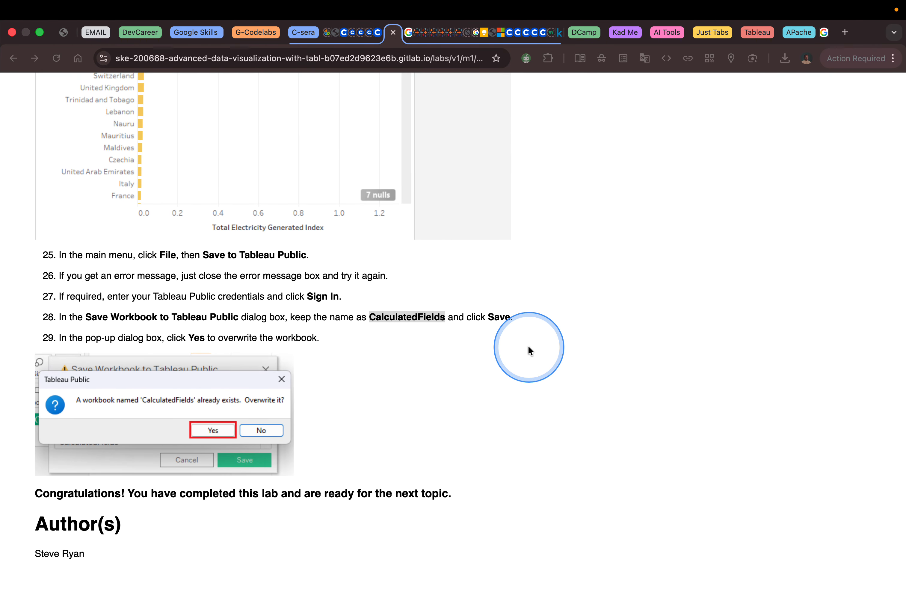
scroll(529, 346, "up", 20)
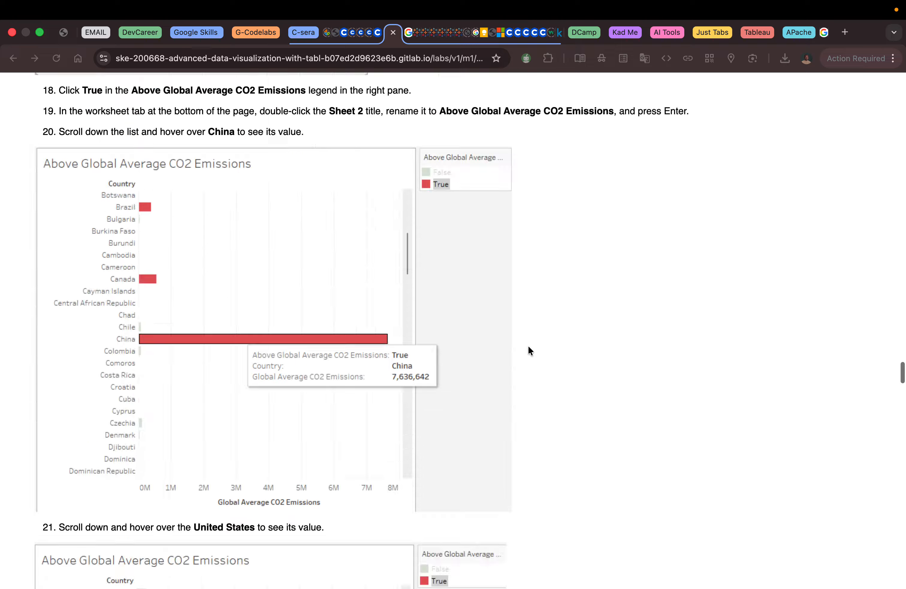
scroll(529, 349, "up", 20)
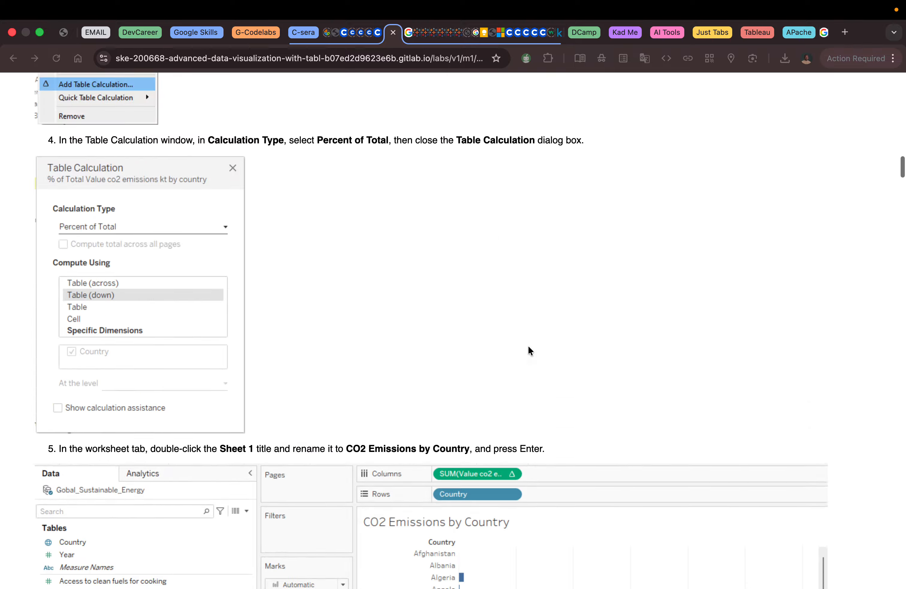
scroll(528, 349, "down", 1)
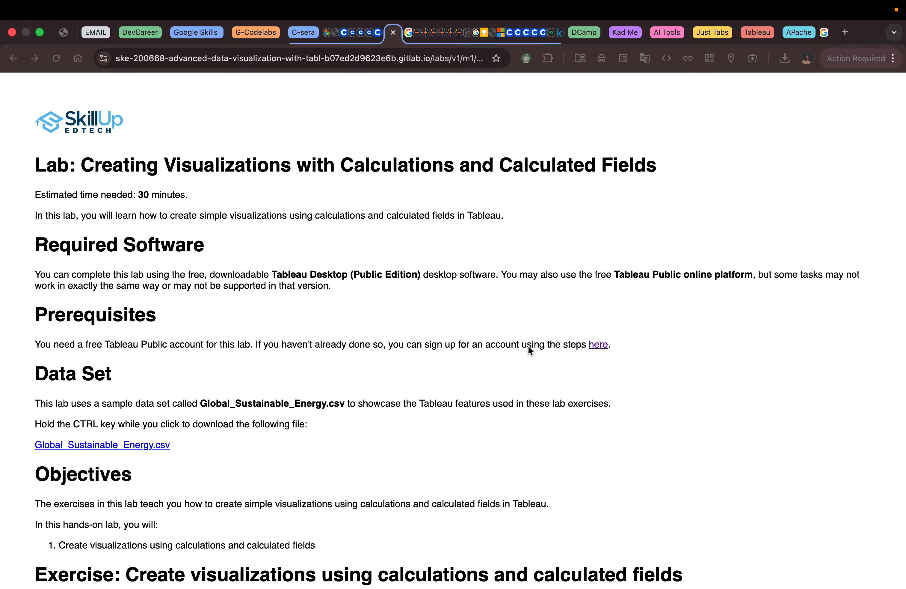
left_click(549, 334)
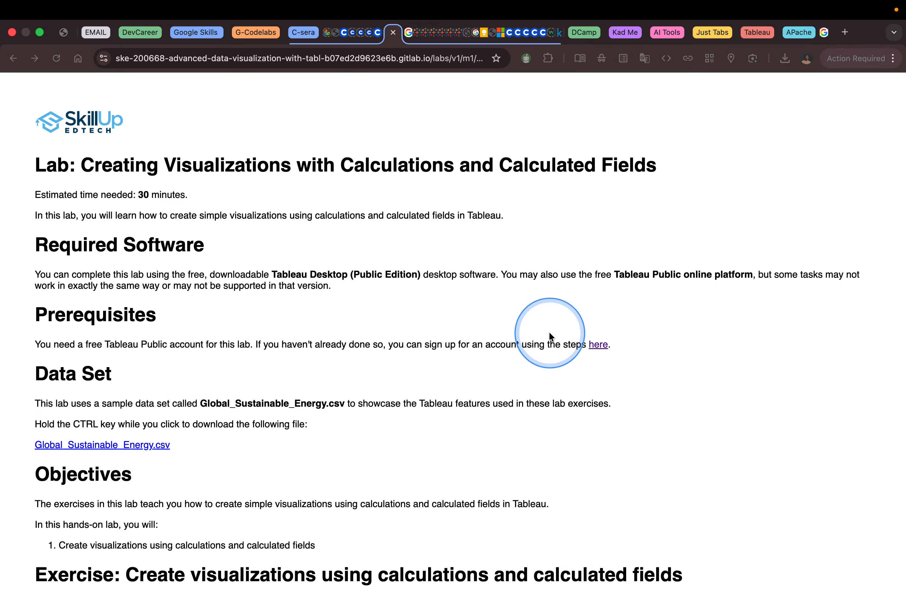